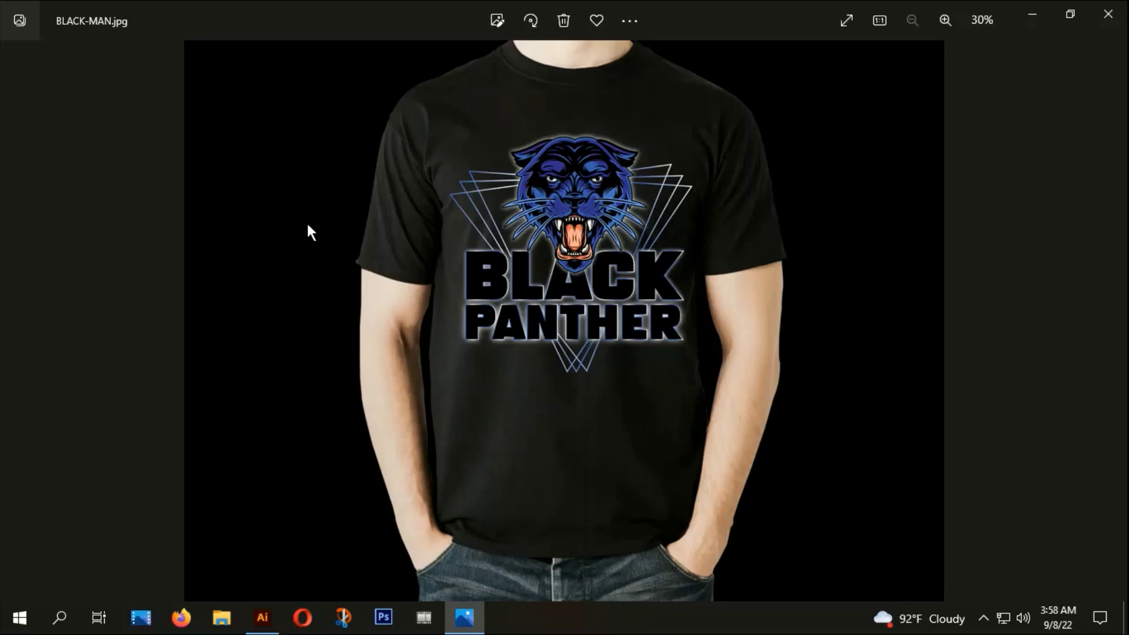
Draw a black rectangle covering the design artboard and deselect it
left_click(272, 614)
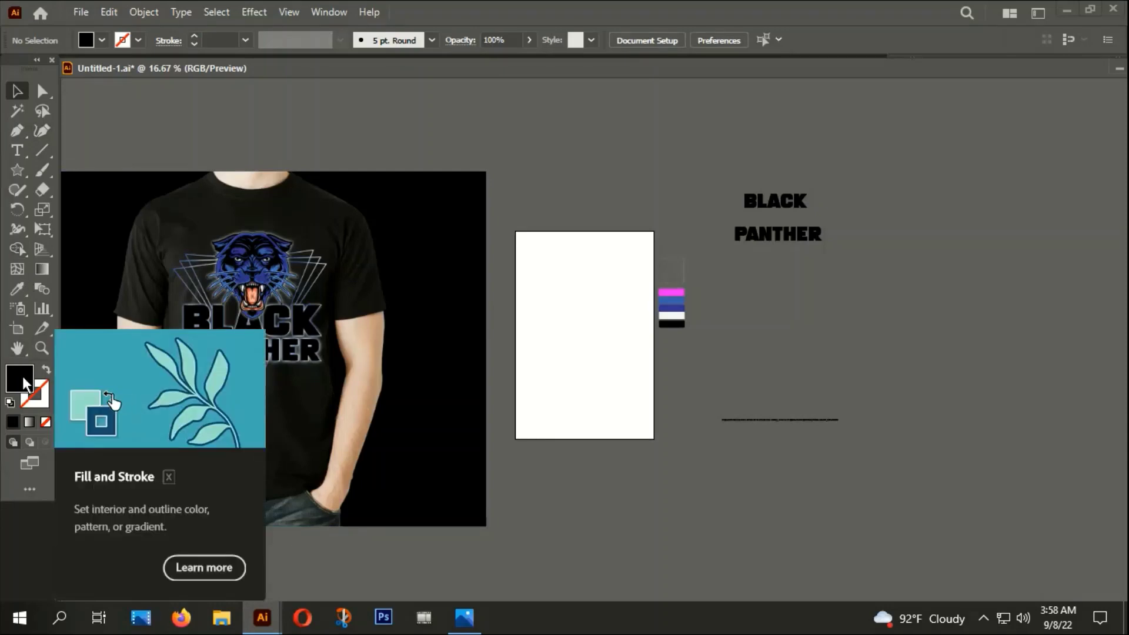
right_click(17, 170)
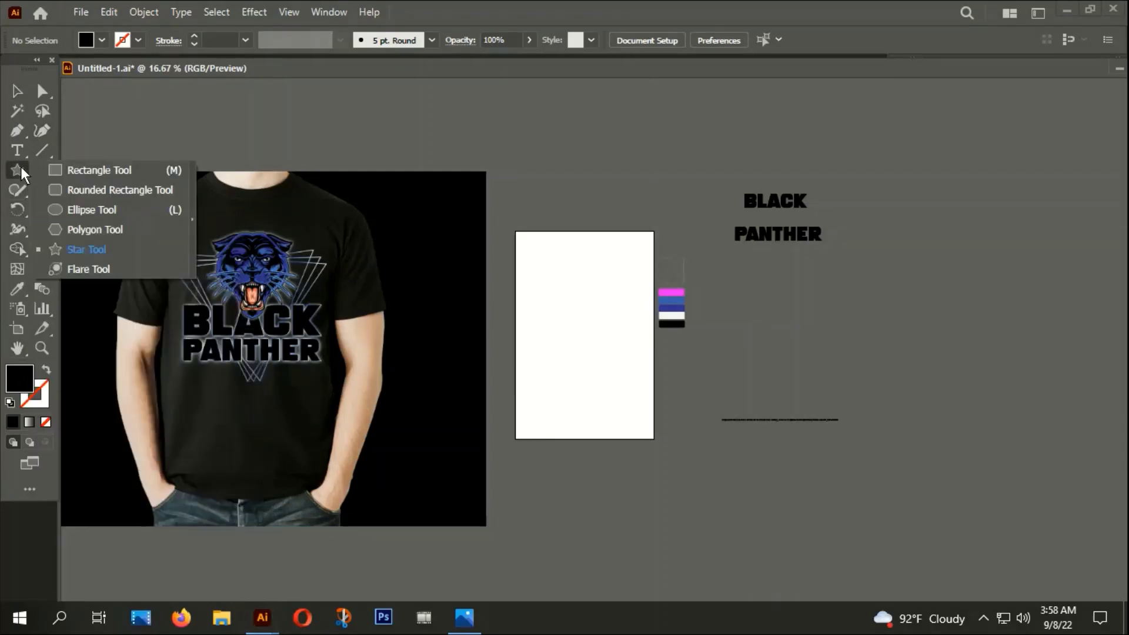
left_click(88, 169)
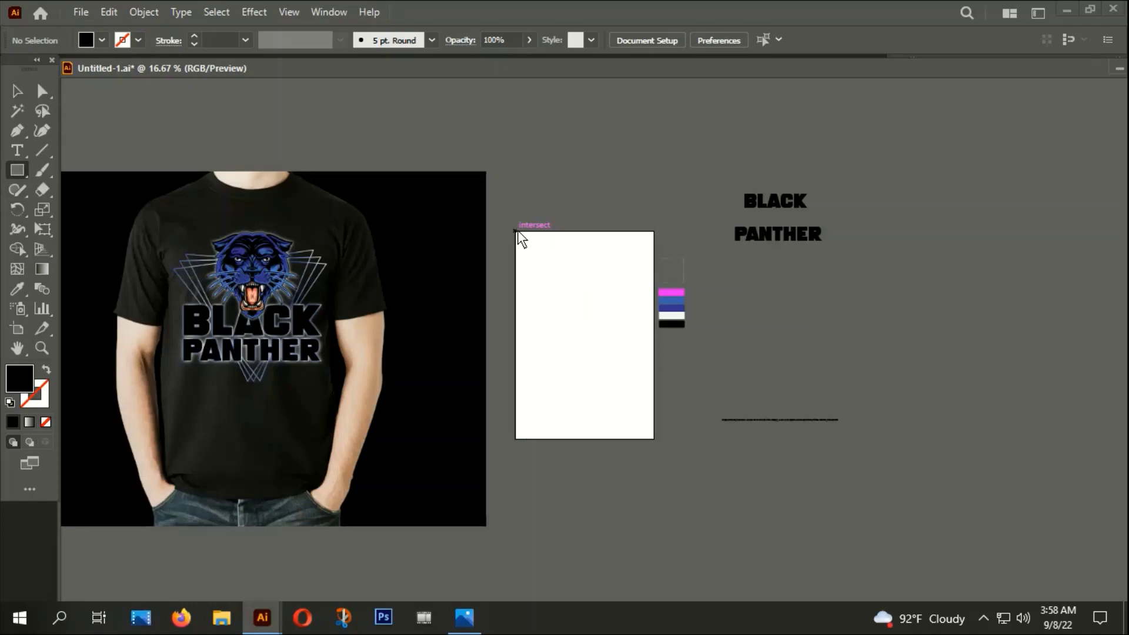
left_click_drag(516, 232, 654, 438)
key("ctrl+shift+a")
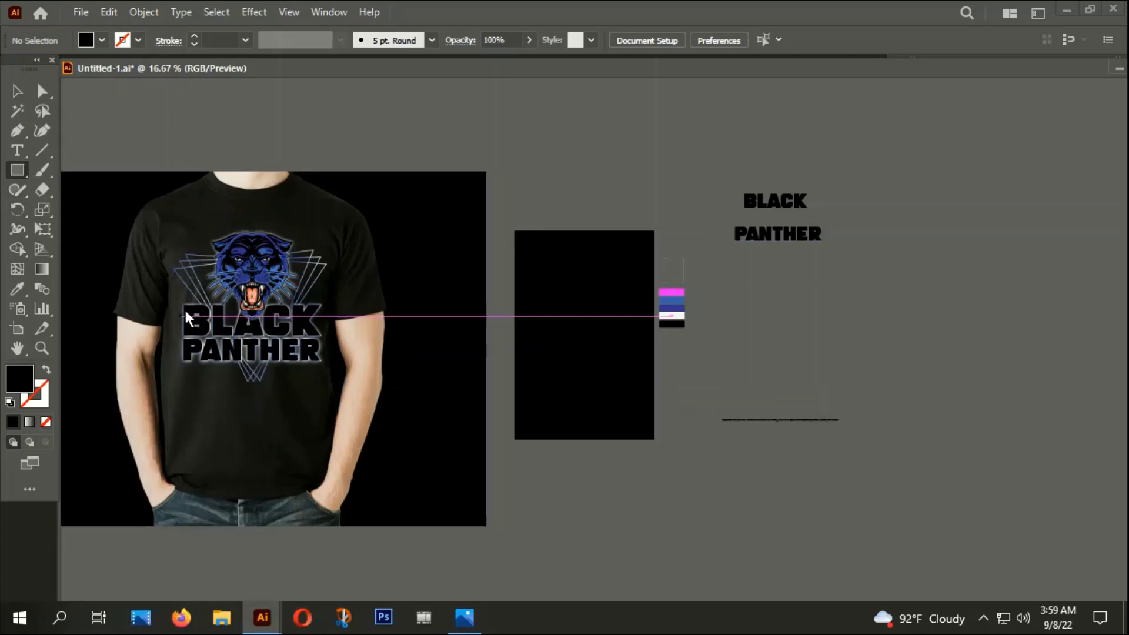
scroll(229, 256, "up", 4)
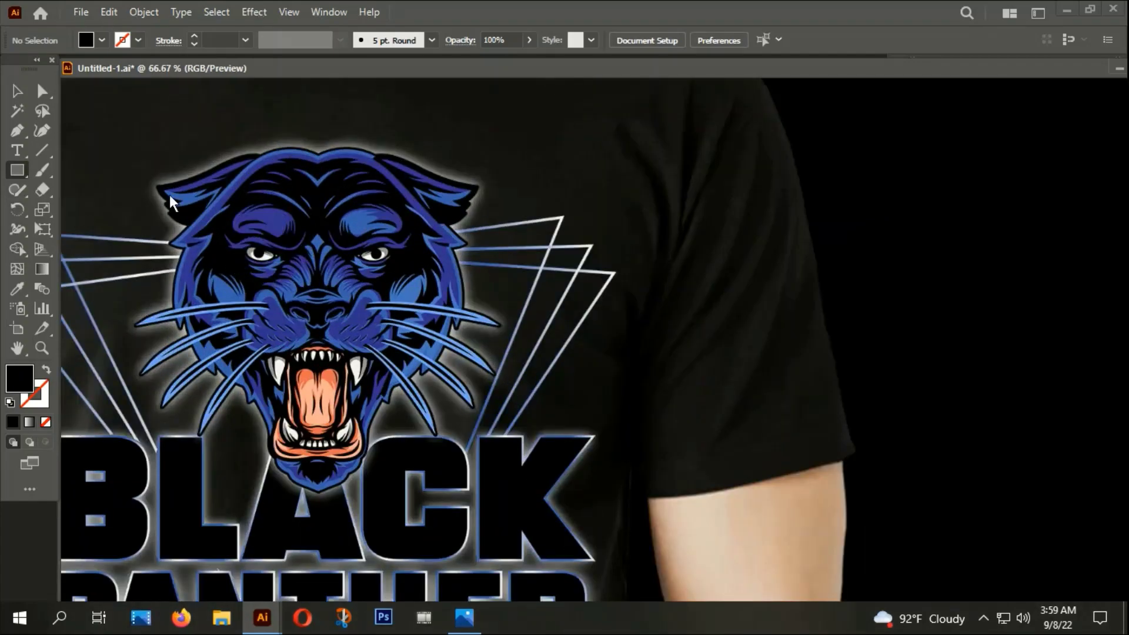
scroll(241, 234, "down", 2)
scroll(242, 234, "down", 1)
scroll(241, 234, "down", 1)
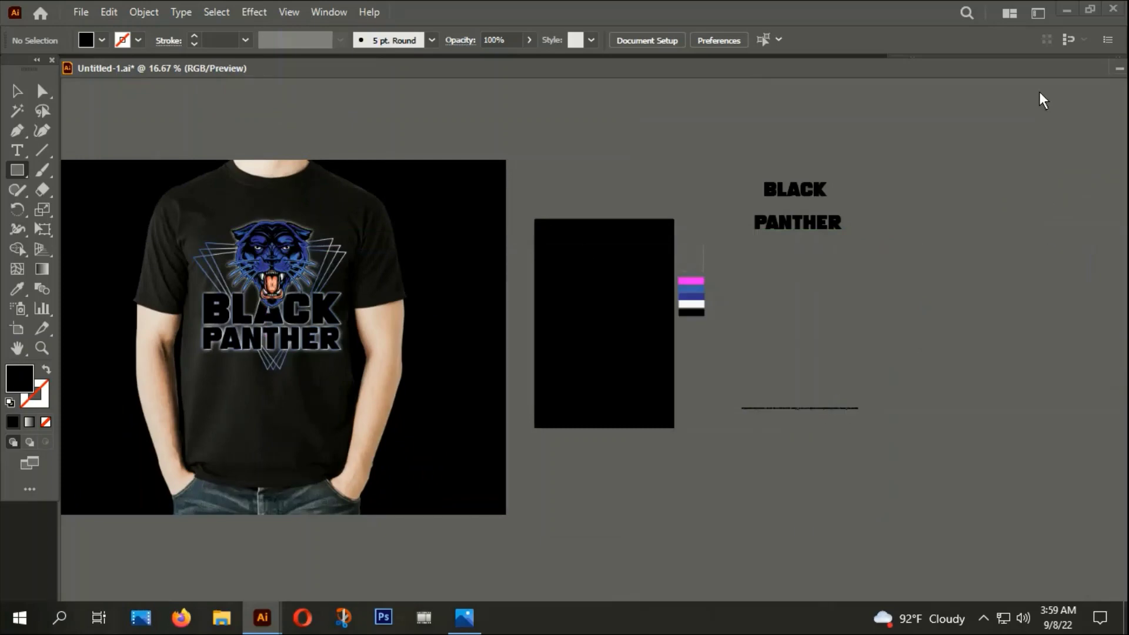
Open 1436.eps from the colorful-vintage-tattoo-concept zip in Downloads via WinRAR
left_click(1067, 10)
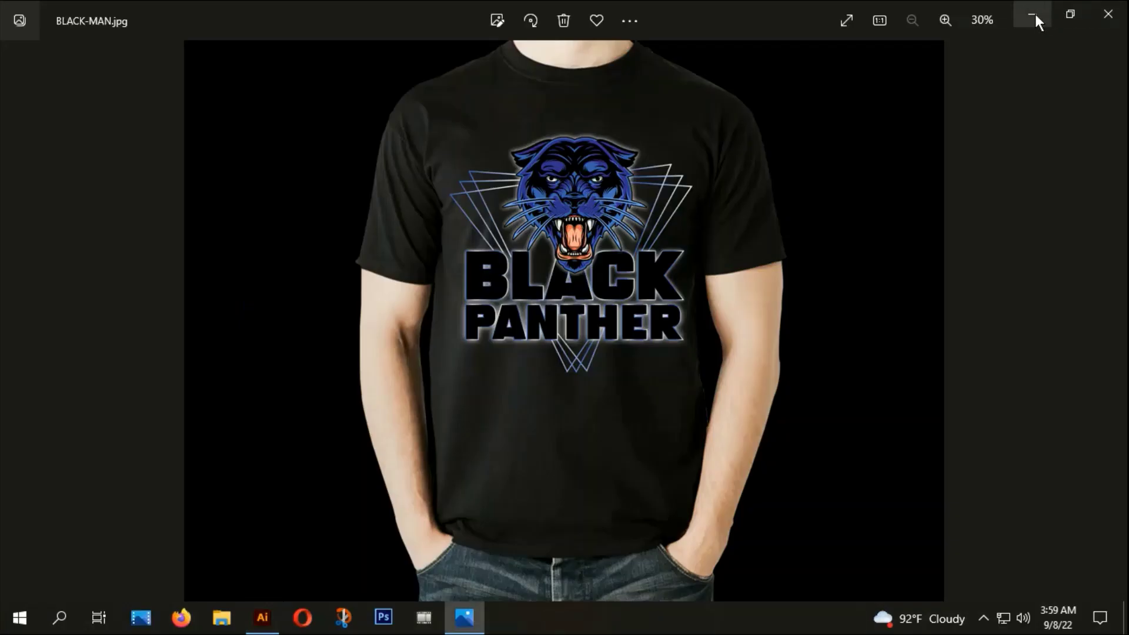
left_click(1035, 14)
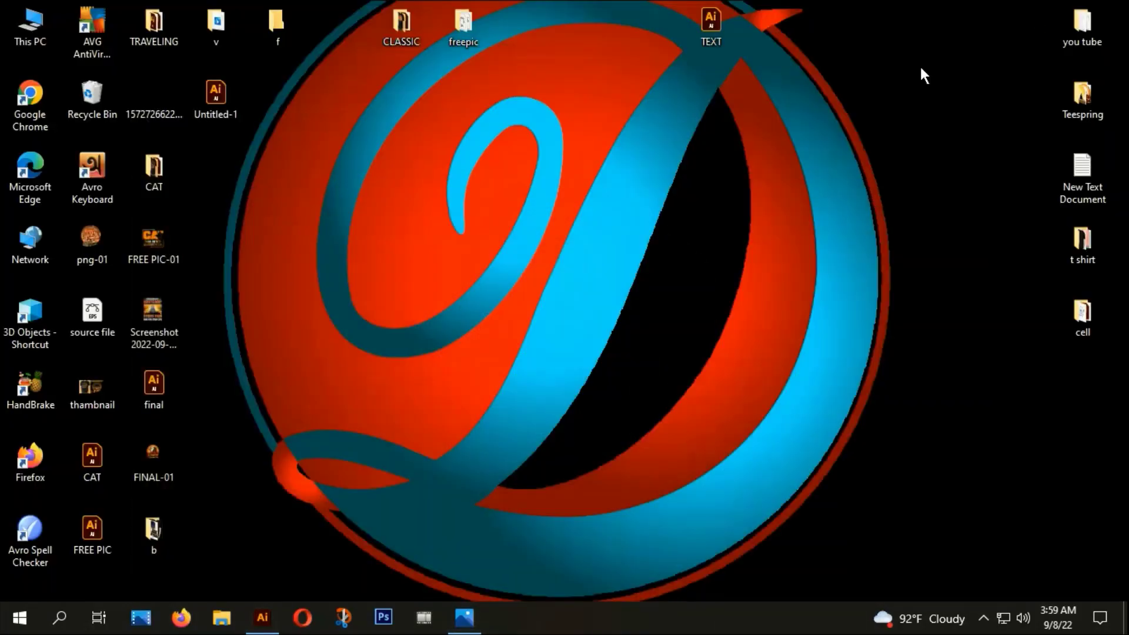
double_click(18, 40)
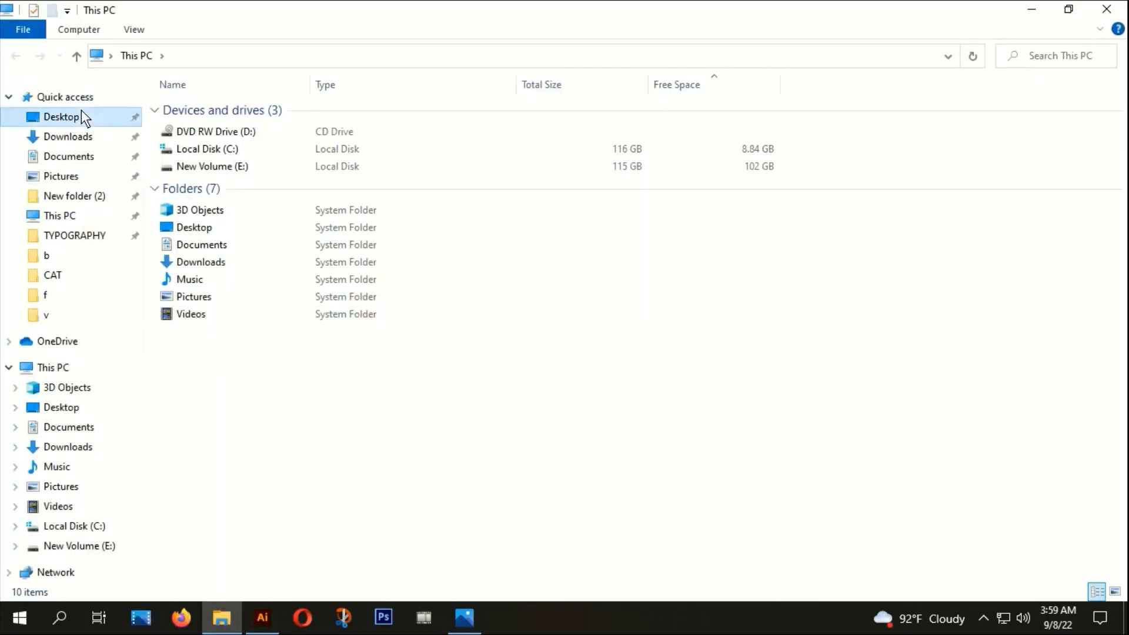
left_click(82, 115)
left_click(79, 136)
left_click(221, 131)
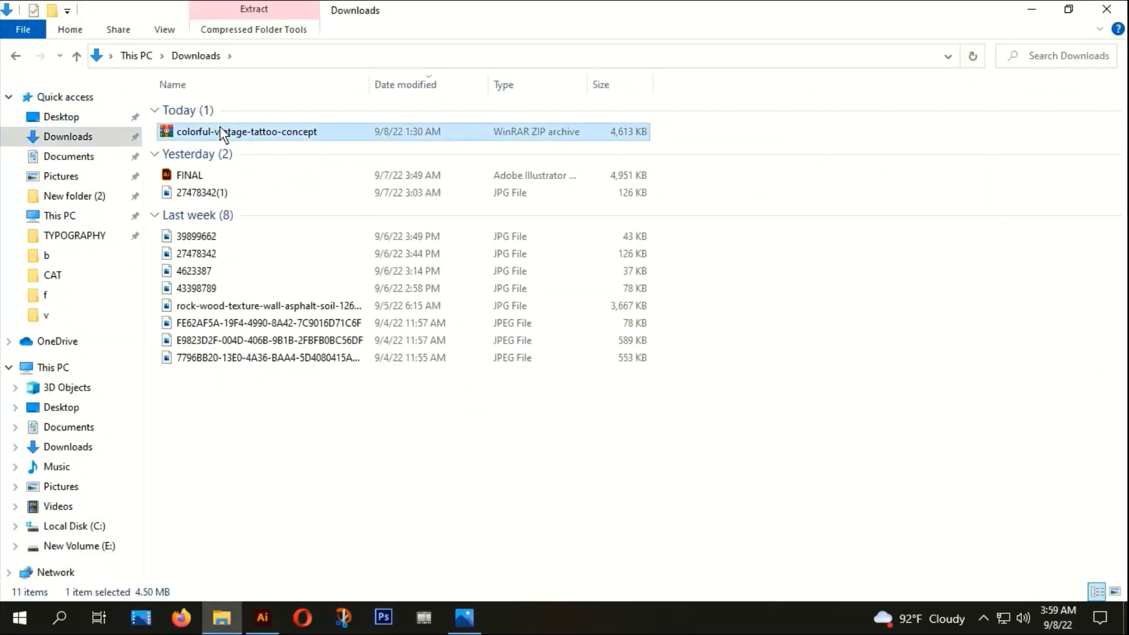
double_click(221, 130)
left_click_drag(492, 98, 764, 78)
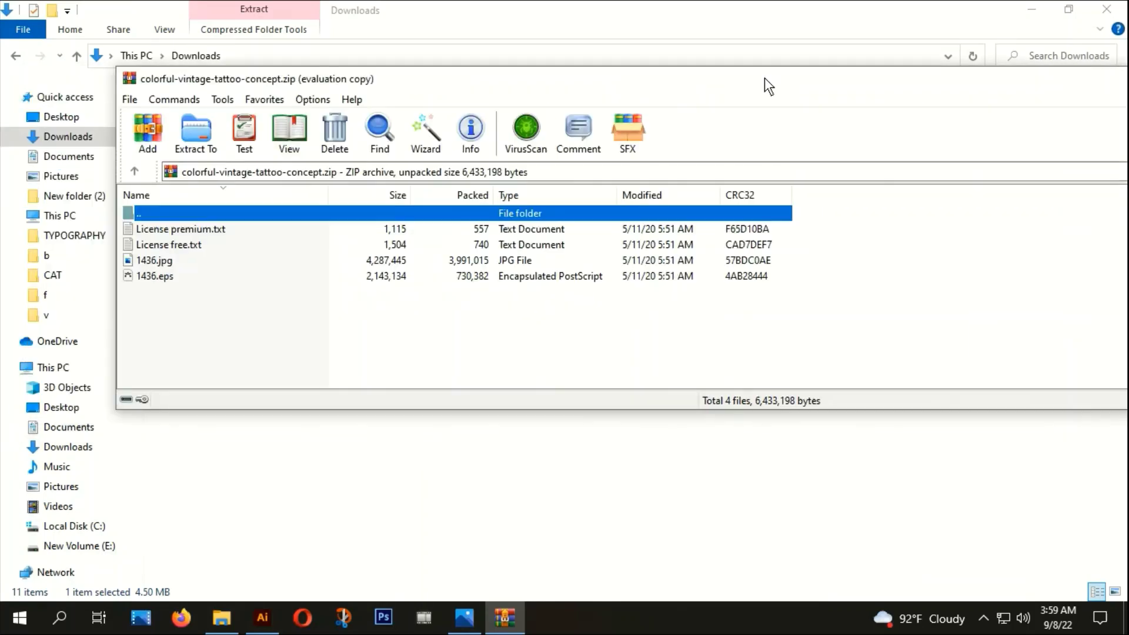
left_click(810, 175)
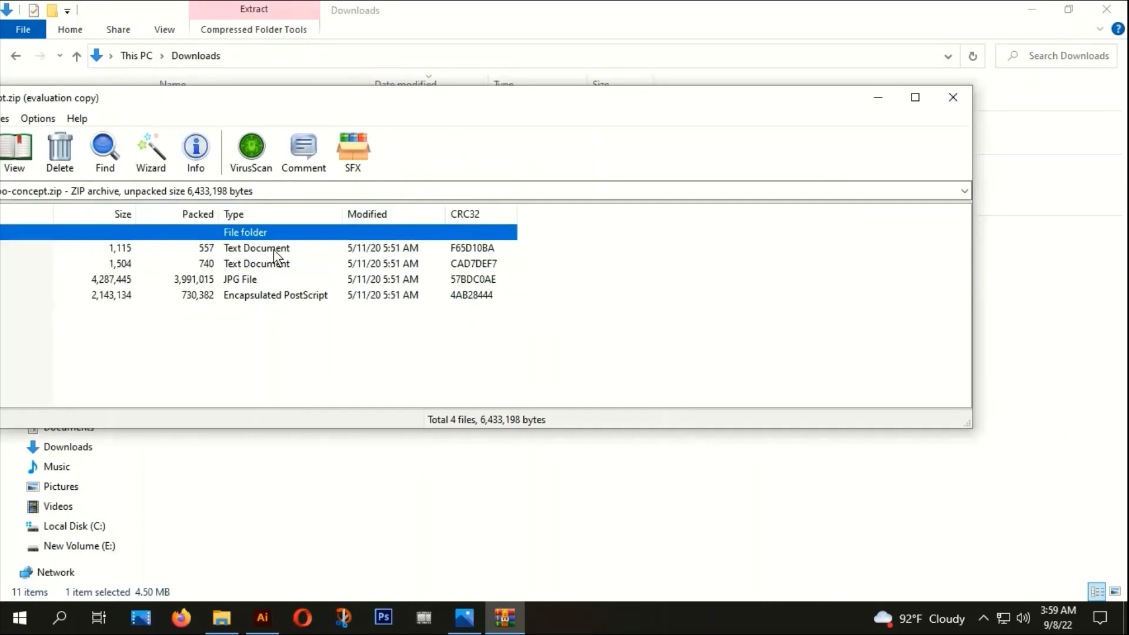
left_click_drag(353, 96, 643, 70)
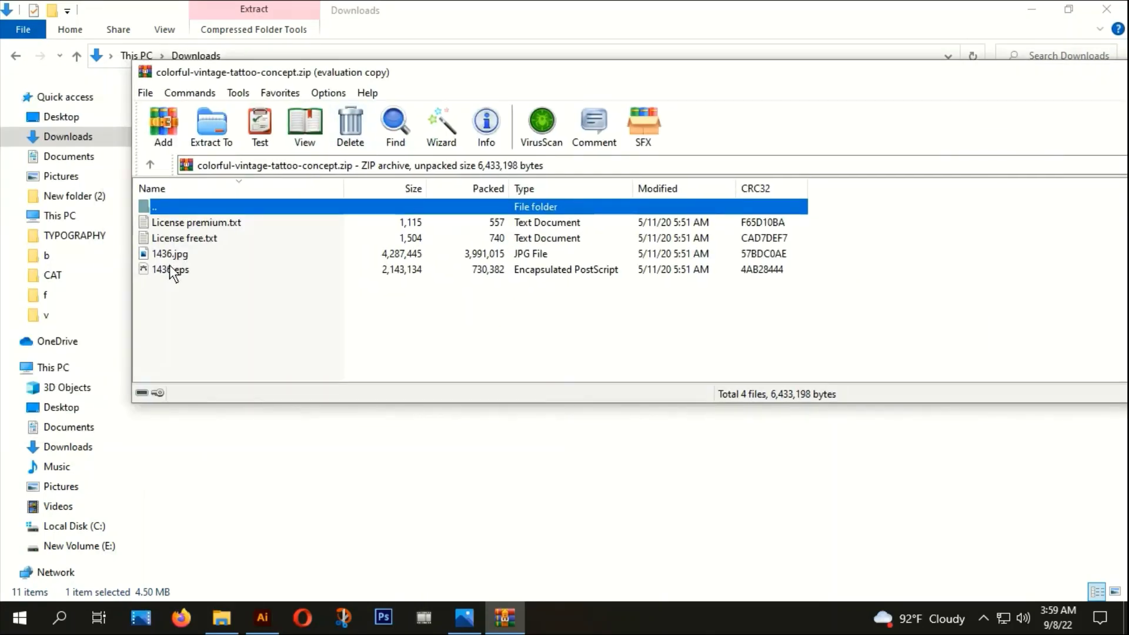
double_click(170, 269)
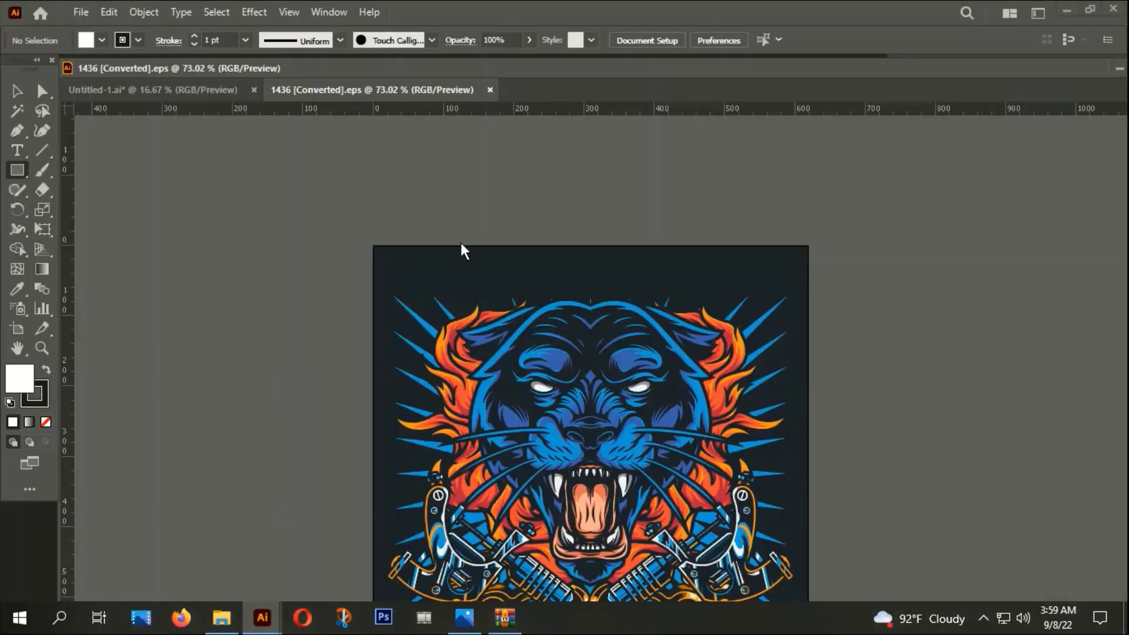
Select the panther head group and move it off the tattoo background
scroll(460, 241, "down", 2)
key("v")
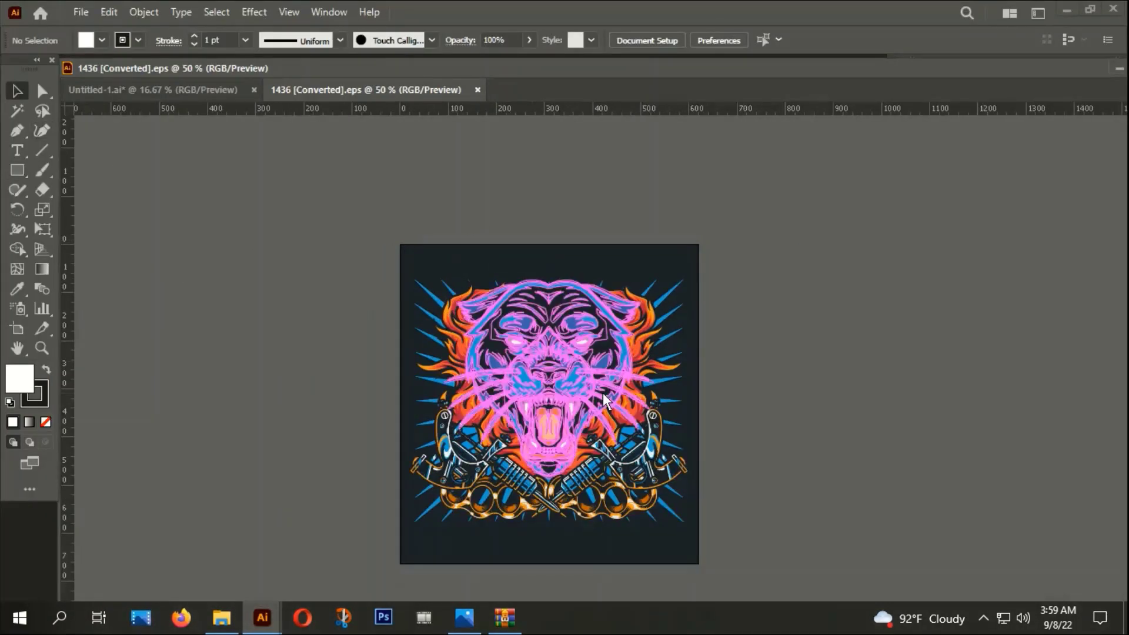
left_click(602, 393)
left_click_drag(573, 375, 873, 298)
Reselect the panther head and drag it onto the Untitled-1 document tab
scroll(1069, 407, "right", 5)
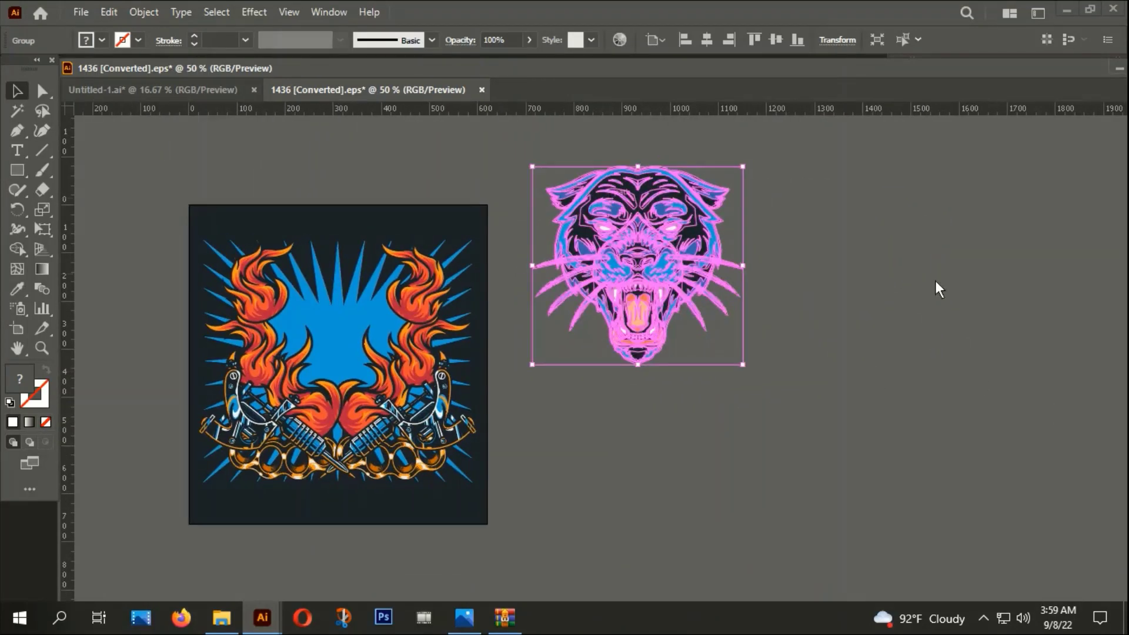
left_click(936, 283)
left_click(589, 254)
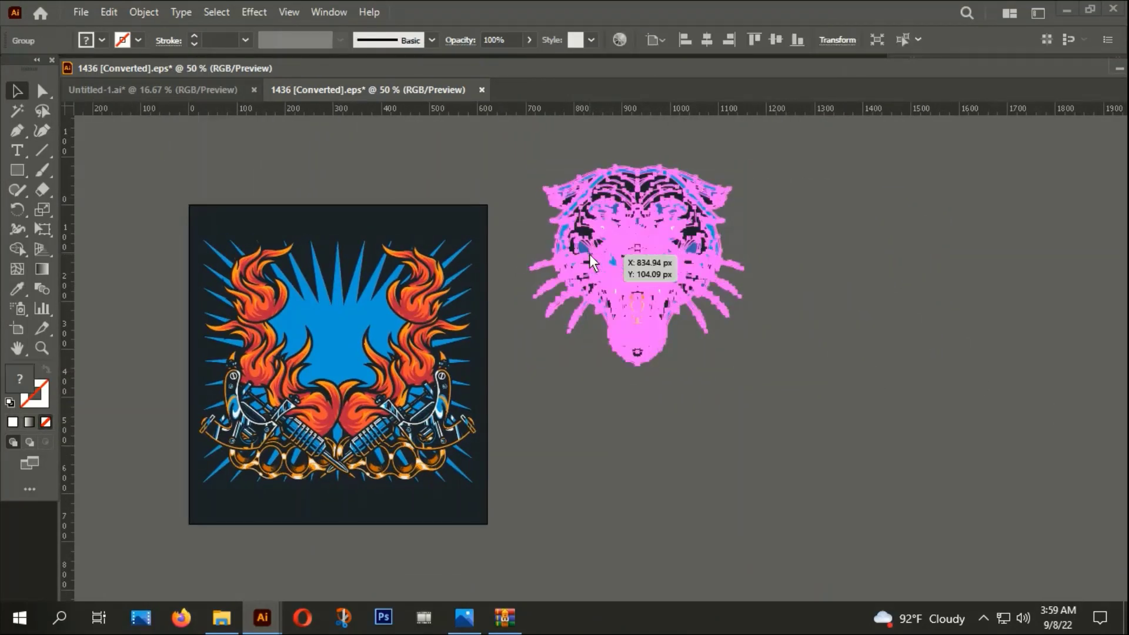
mouse_move(589, 254)
left_mouse_down()
mouse_move(108, 89)
mouse_move(655, 398)
mouse_move(711, 460)
left_mouse_up()
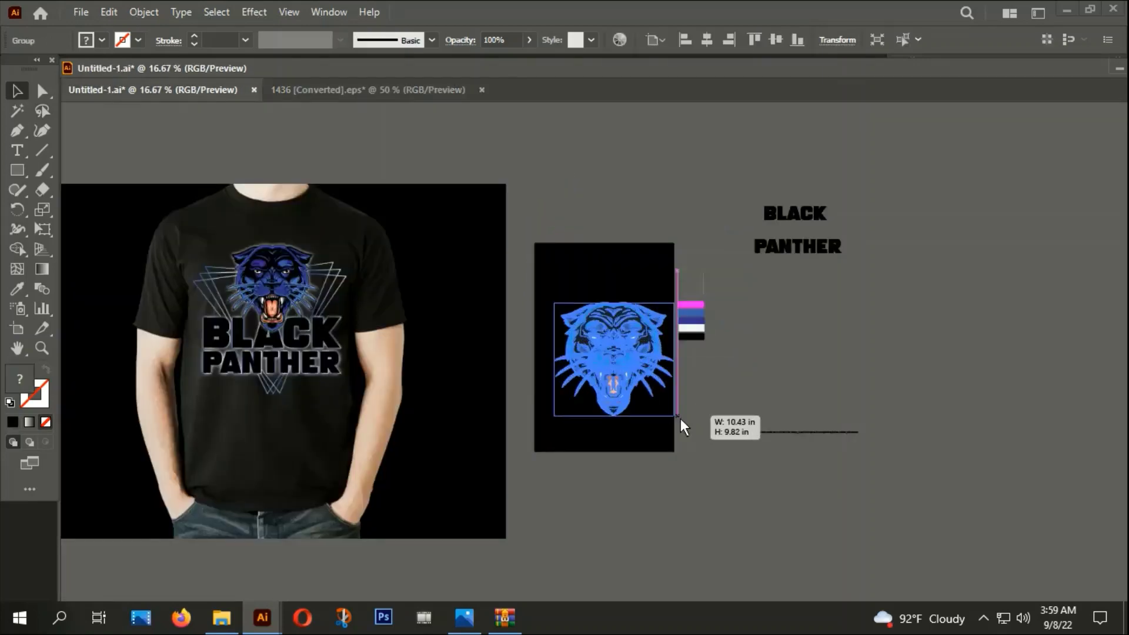
Drop the panther onto the black artboard and place a copy beside the BLACK PANTHER text
left_click(726, 401)
left_click(516, 313)
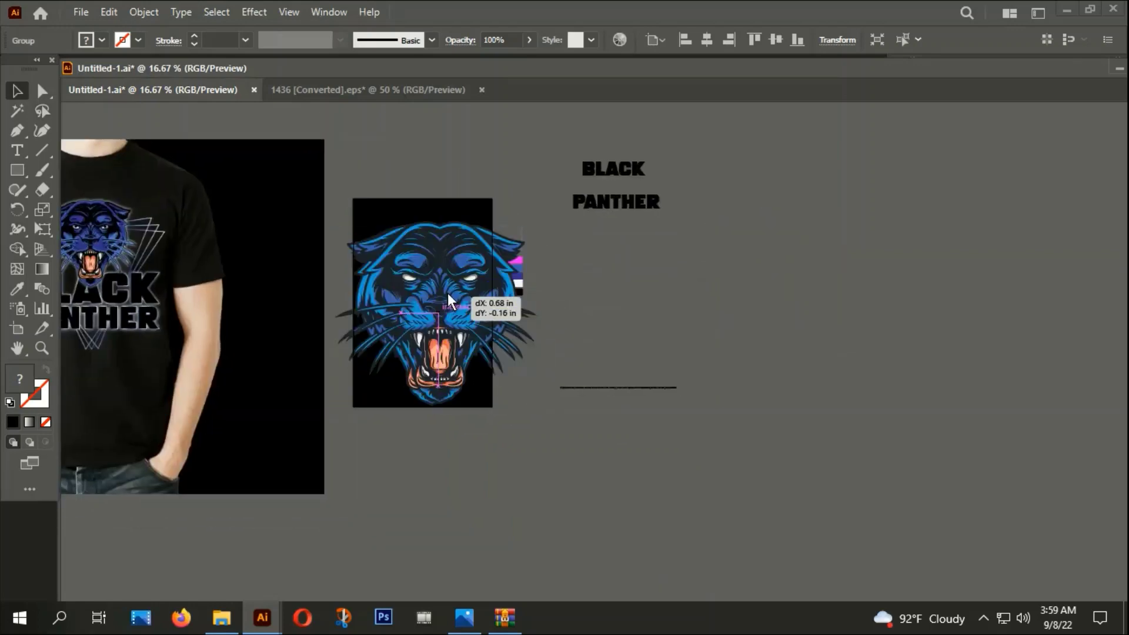
left_click_drag(436, 301, 796, 258)
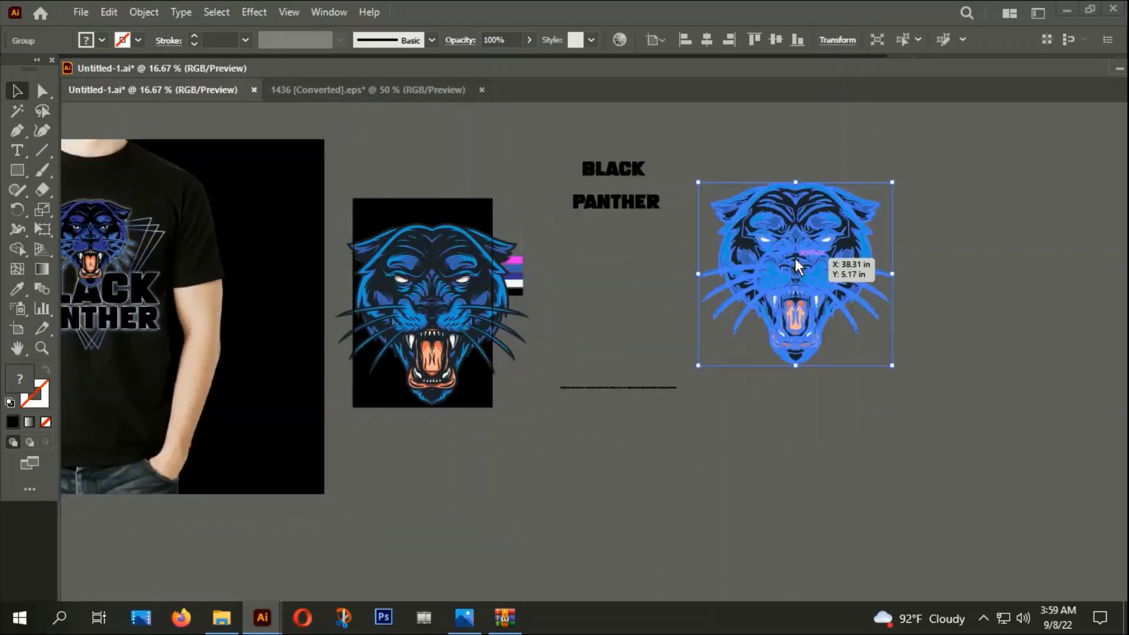
key("ctrl+shift+a")
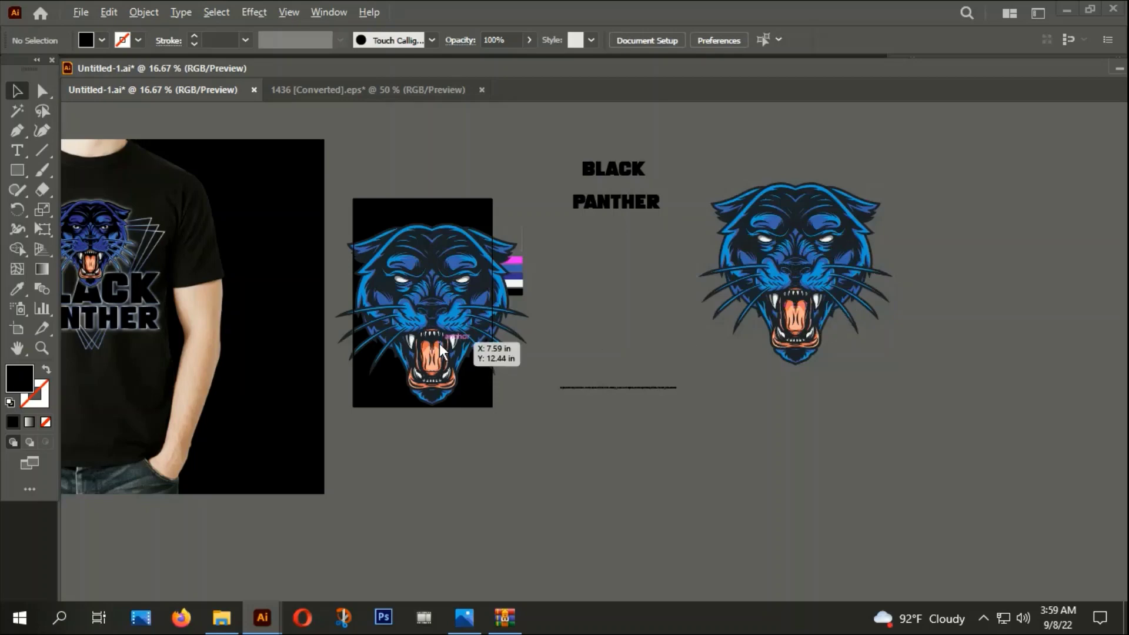
scroll(439, 343, "up", 2, "alt")
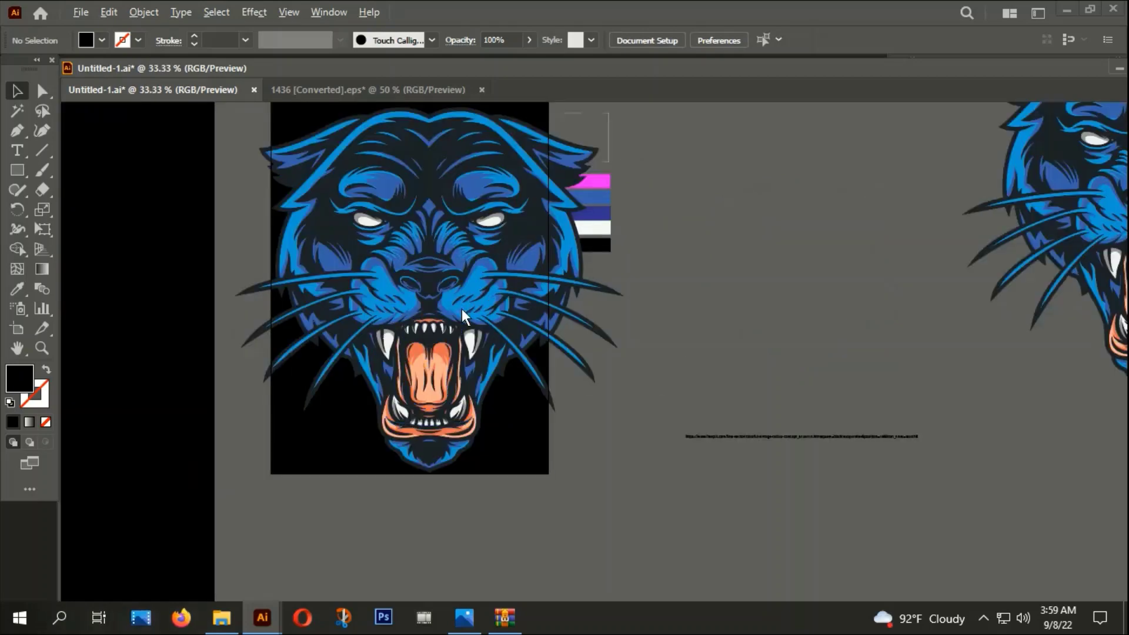
Shrink the panther to fit the artboard and move it to the upper middle
left_click(389, 220)
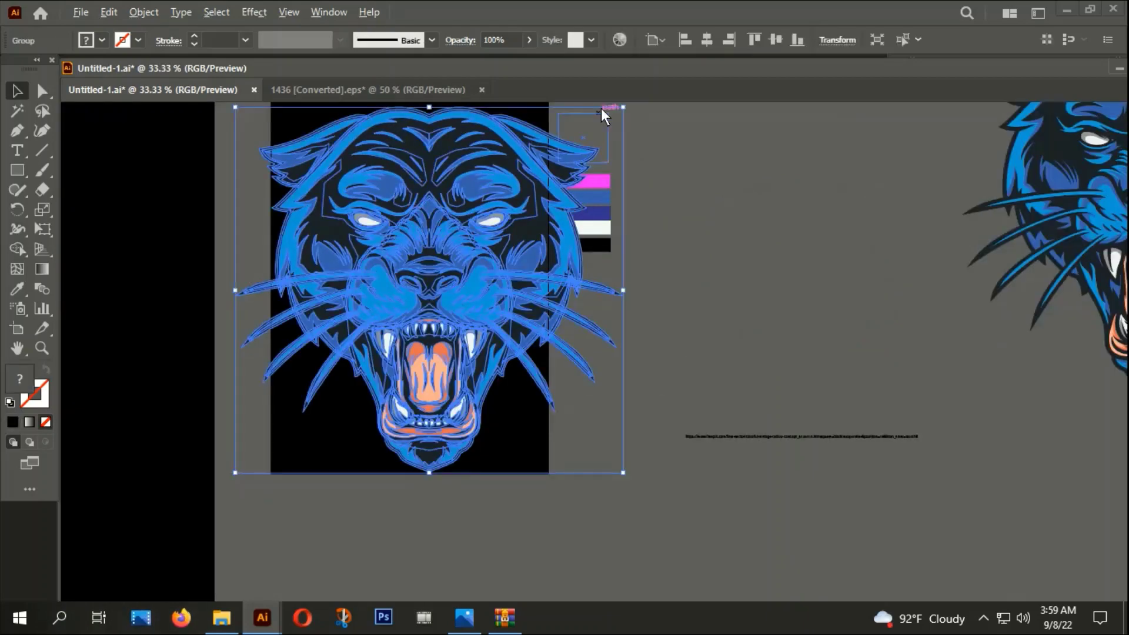
left_click_drag(624, 107, 553, 163)
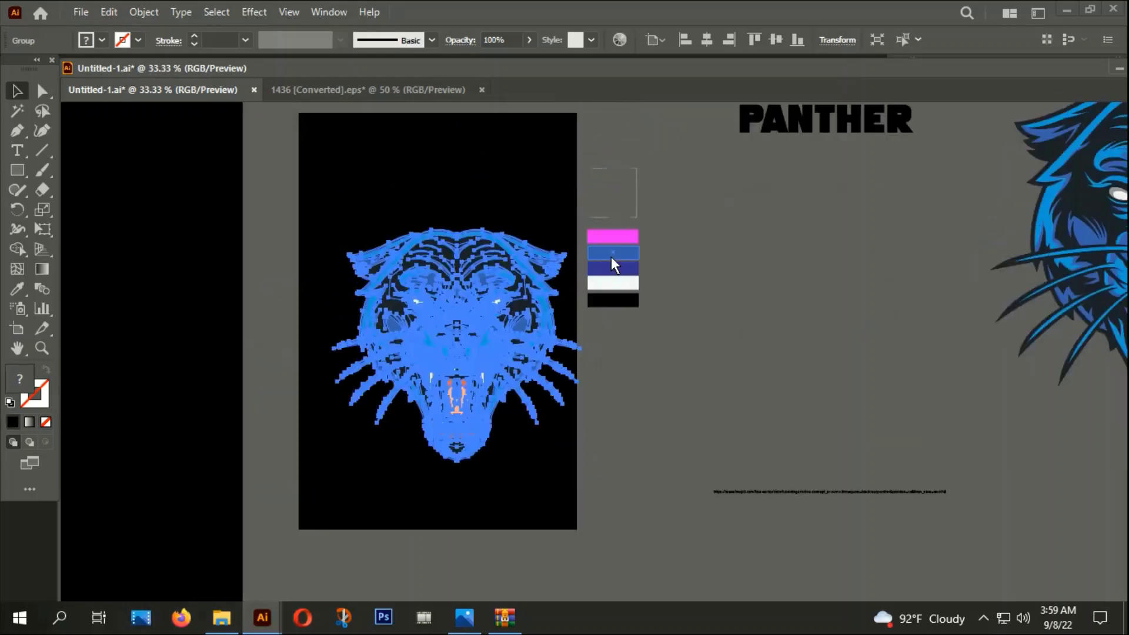
left_click_drag(482, 302, 457, 256)
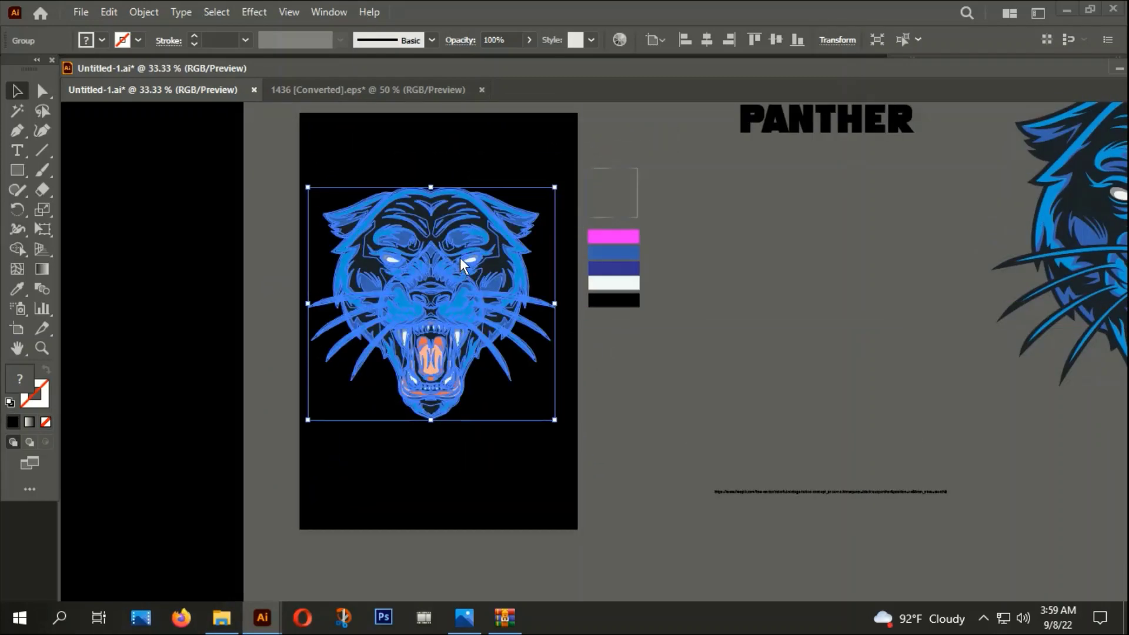
Ungroup the panther artwork repeatedly until no nested groups remain, then deselect it
right_click(455, 252)
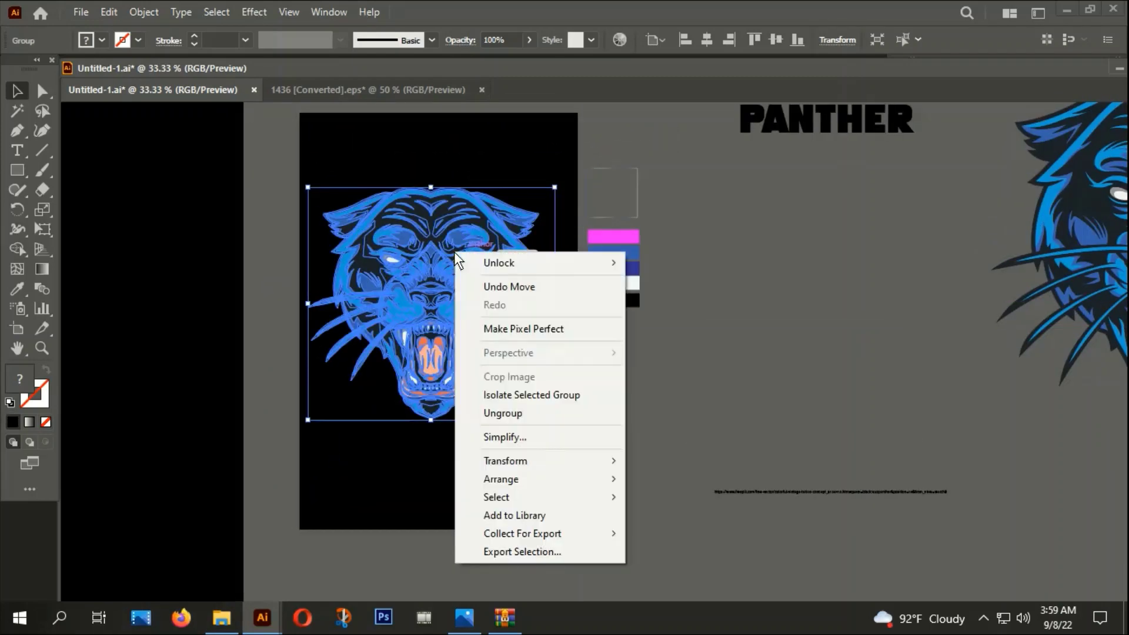
left_click(499, 412)
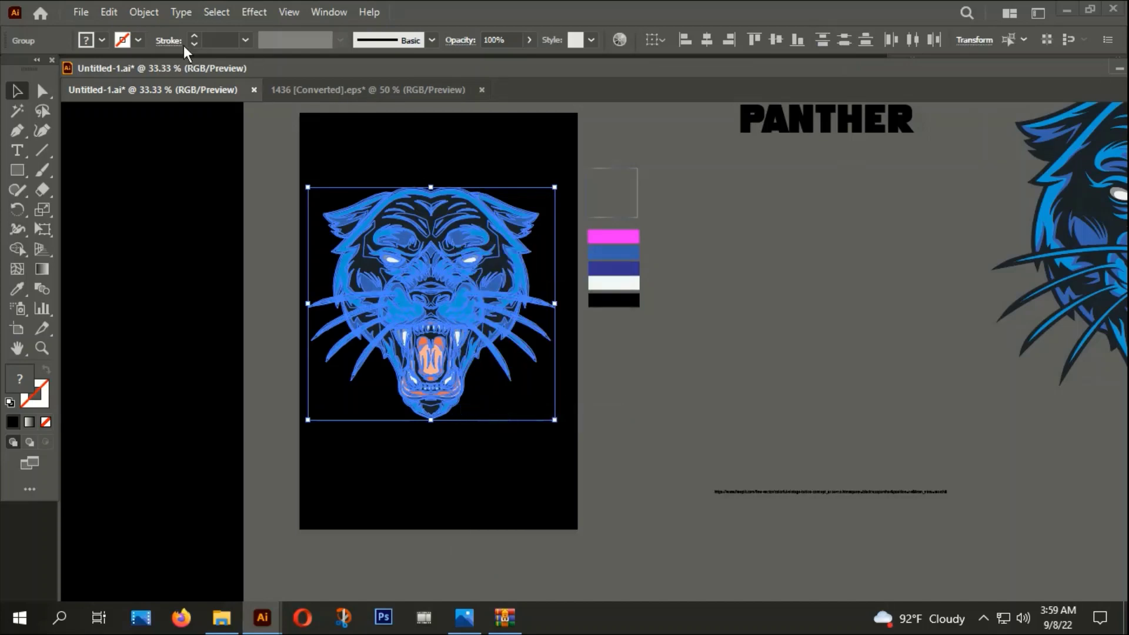
left_click(149, 9)
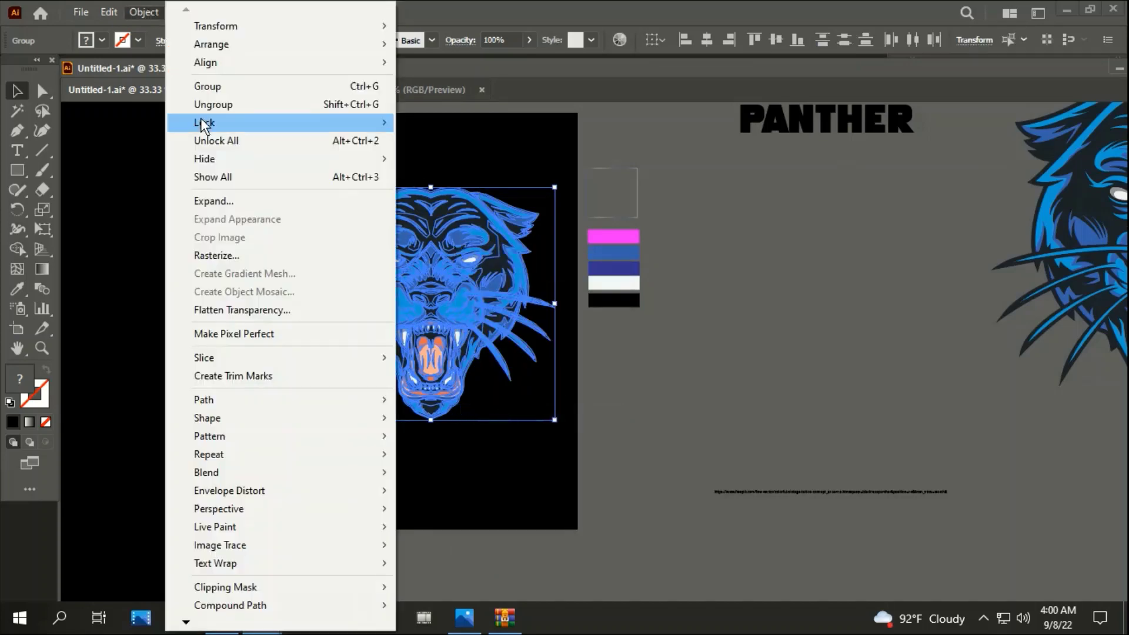
left_click(213, 104)
left_click(146, 14)
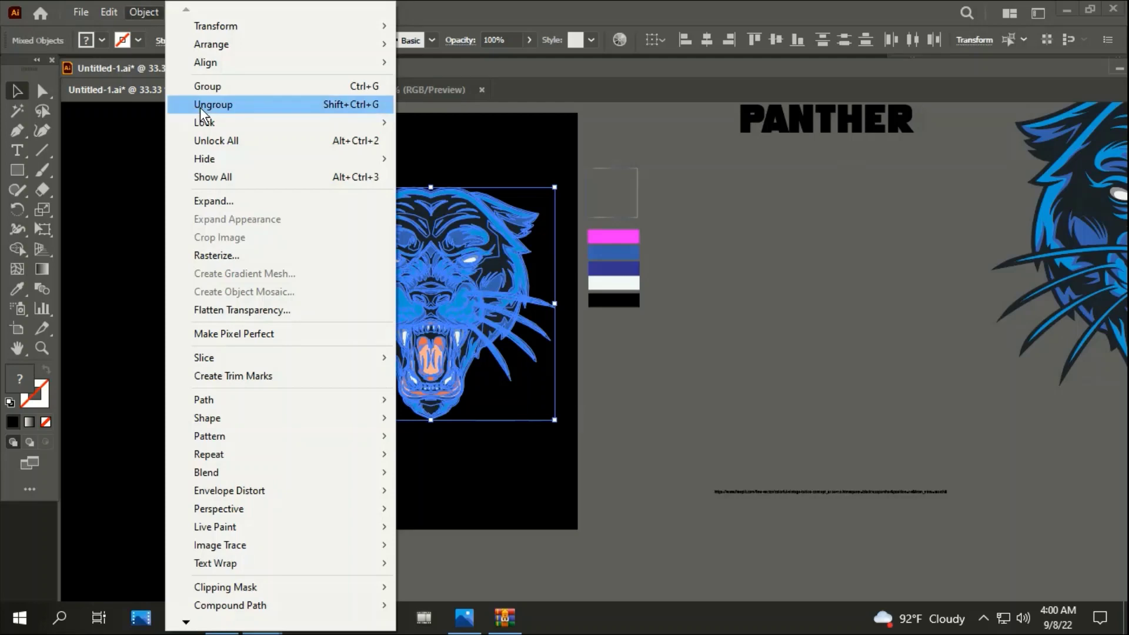
left_click(200, 107)
left_click(143, 15)
left_click(204, 103)
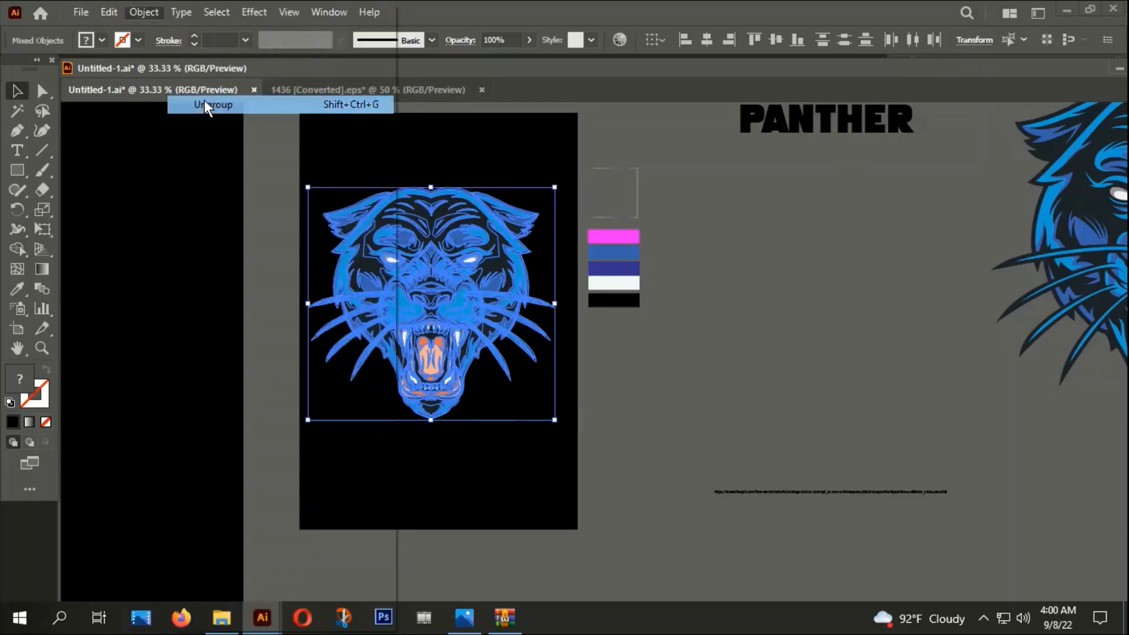
left_click(145, 14)
left_click(197, 104)
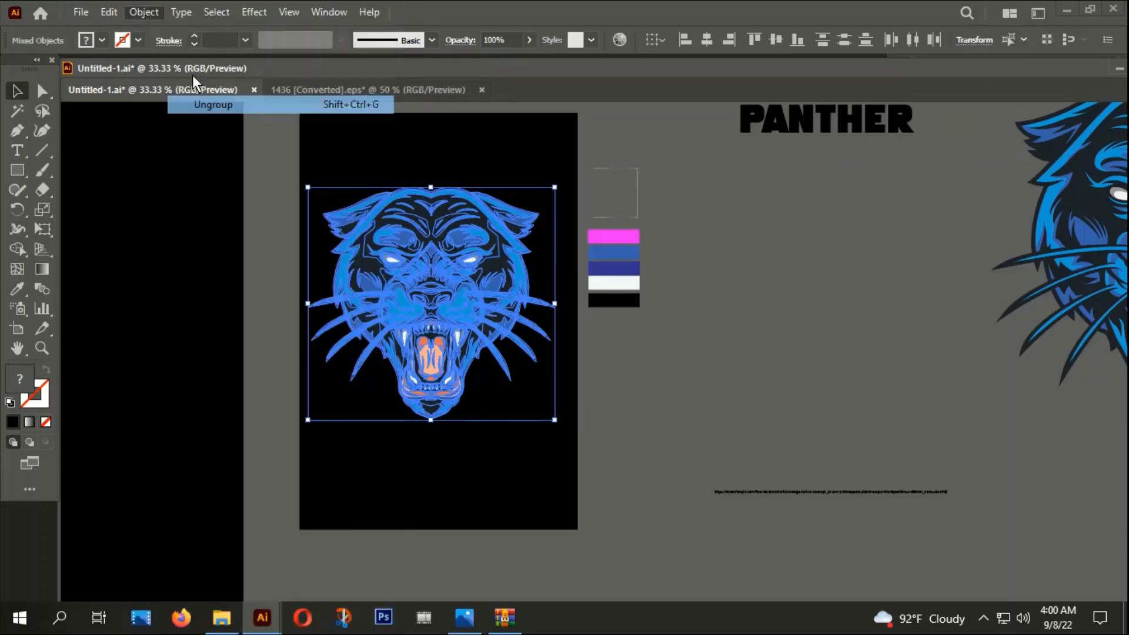
left_click(150, 11)
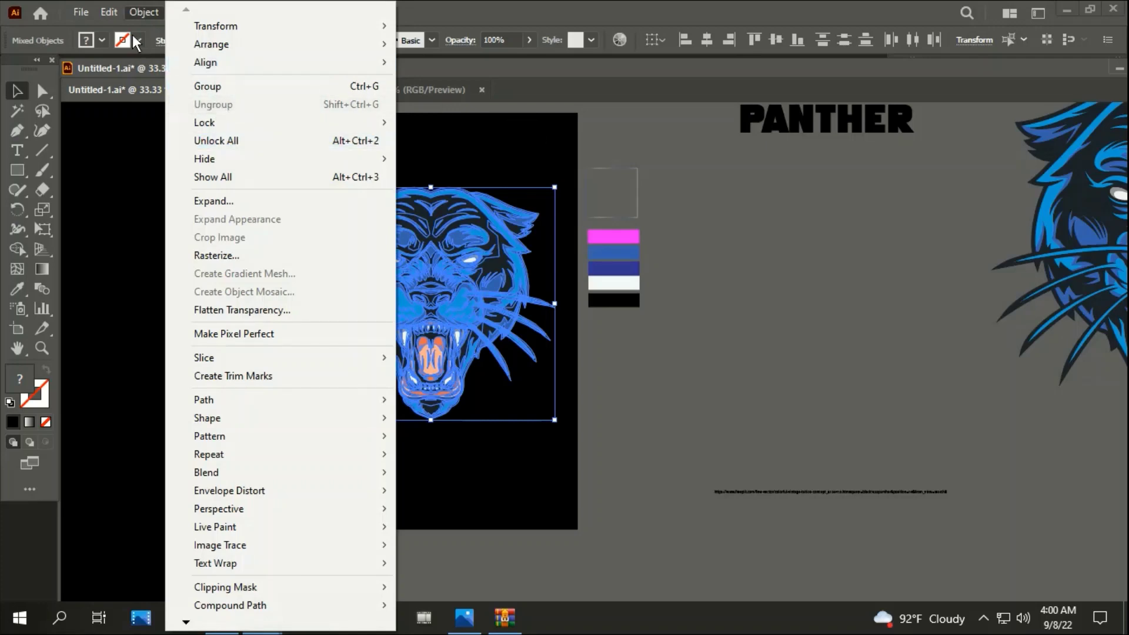
left_click(446, 129)
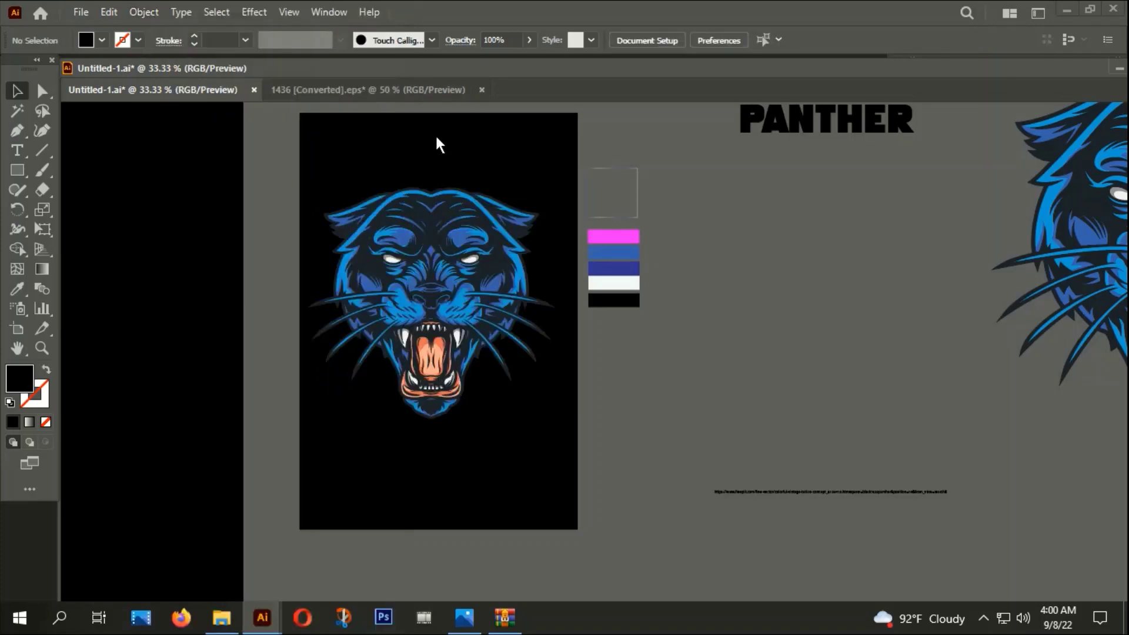
Magic Wand-select the panther's similarly coloured paths, then dismiss the context menu and deselect
key("ctrl+minus")
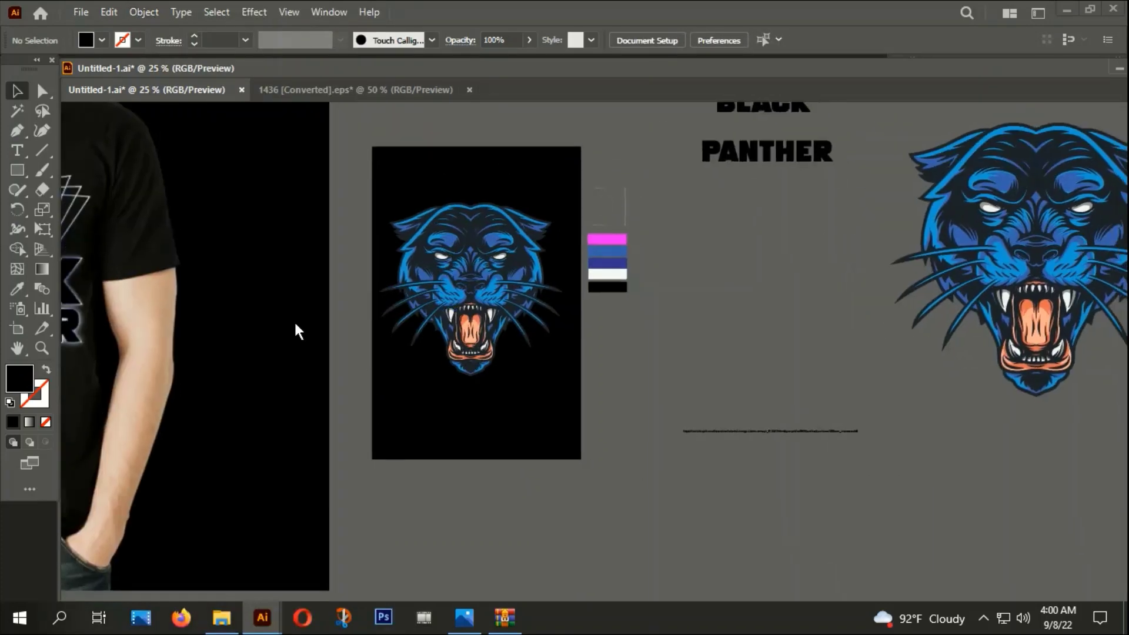
left_click(17, 111)
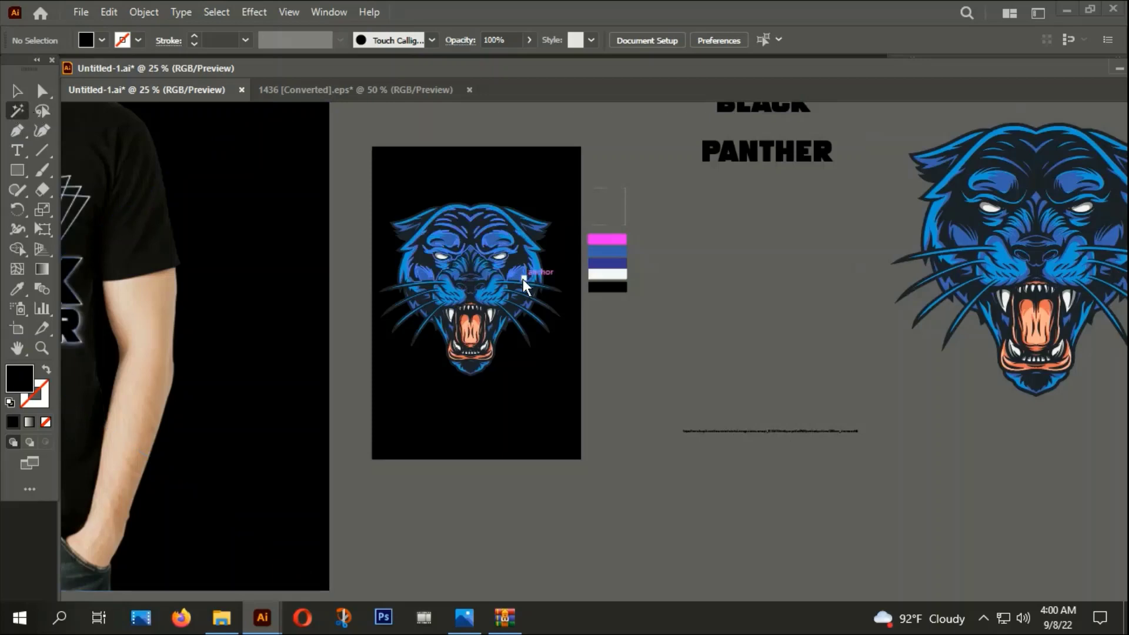
scroll(421, 268, "up", 2)
scroll(421, 268, "up", 2)
left_click(426, 234)
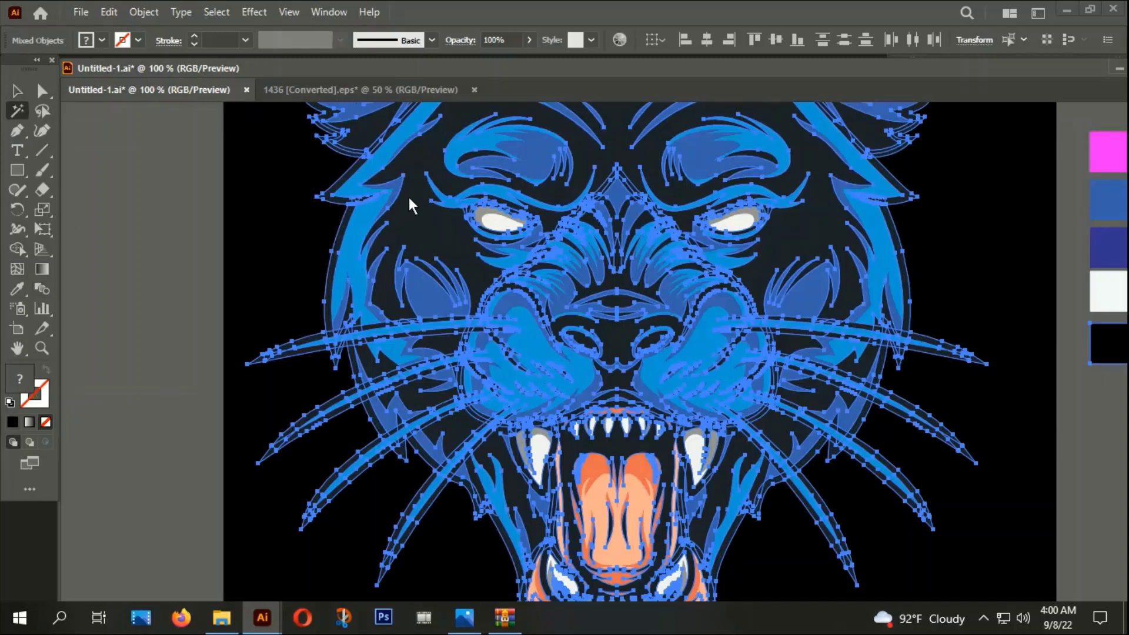
left_click(17, 90)
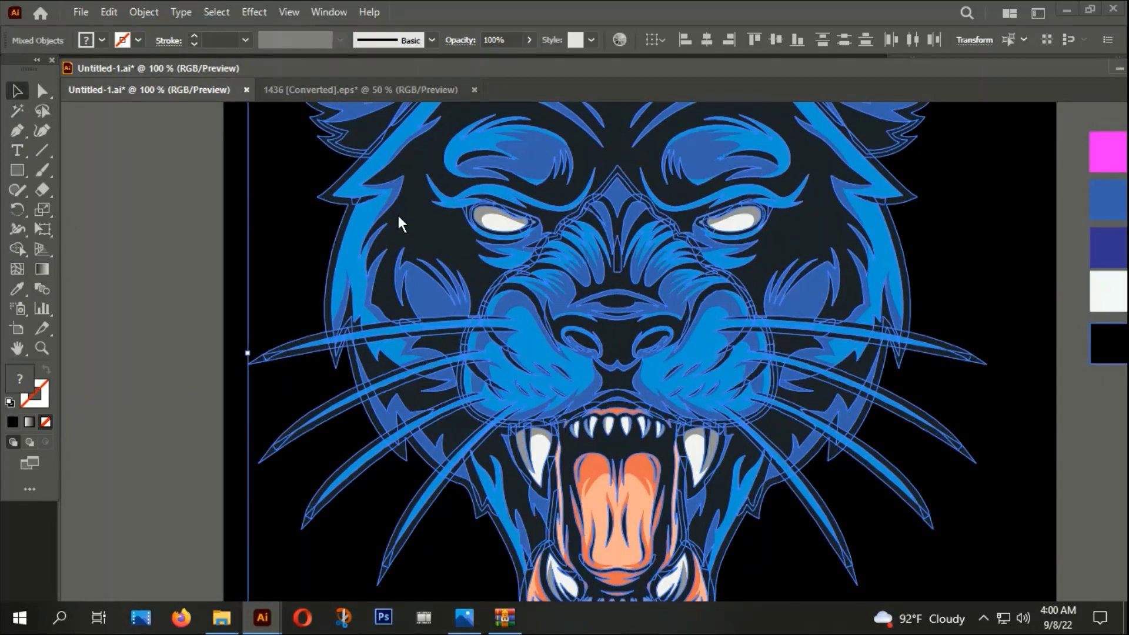
right_click(467, 224)
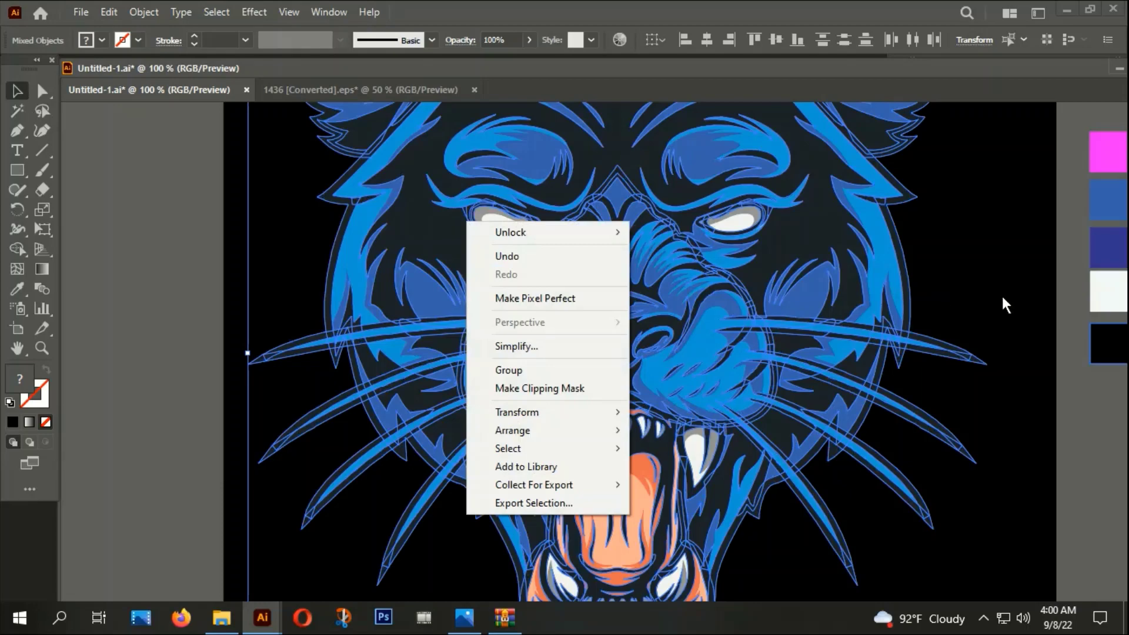
left_click(1013, 247)
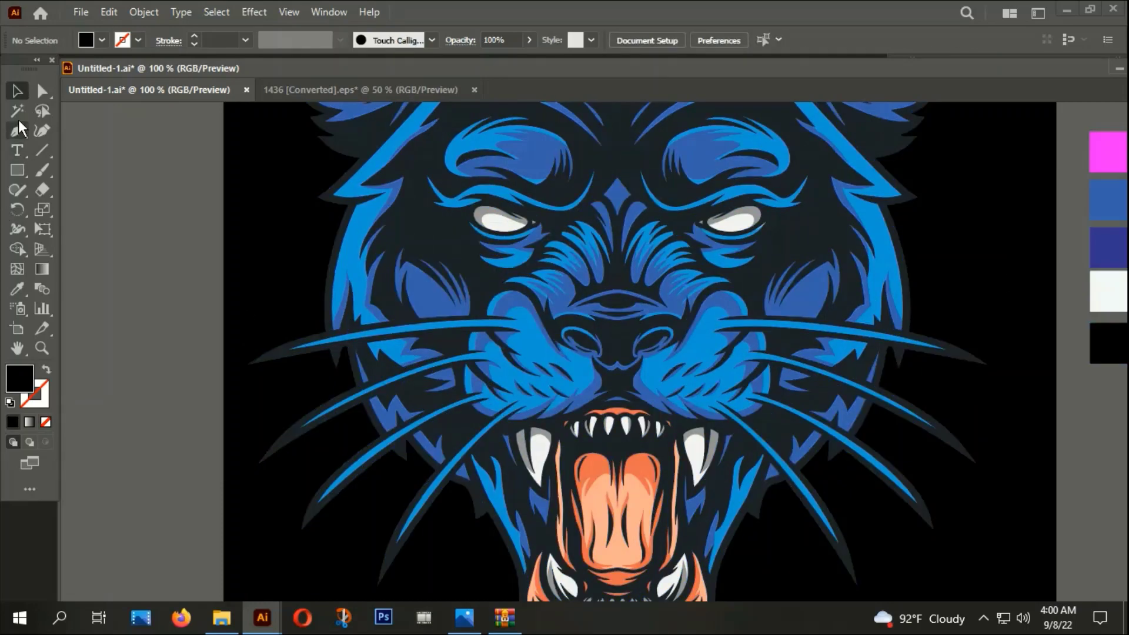
Recolour all the panther's dark shapes black by sampling the black swatch
left_click(15, 112)
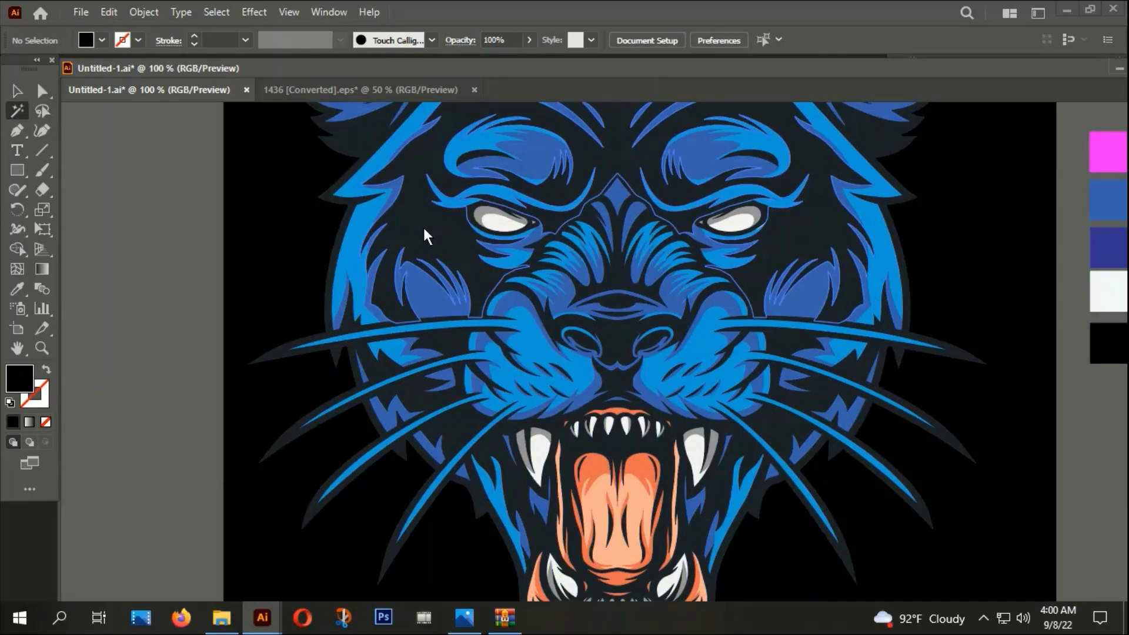
left_click(424, 227)
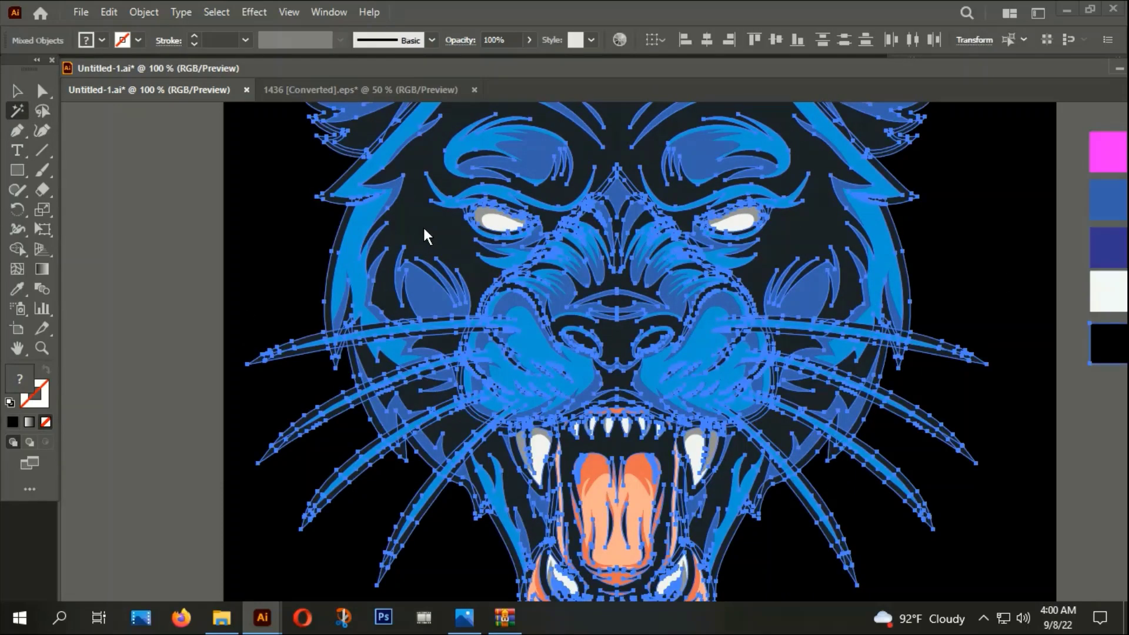
left_click(14, 94)
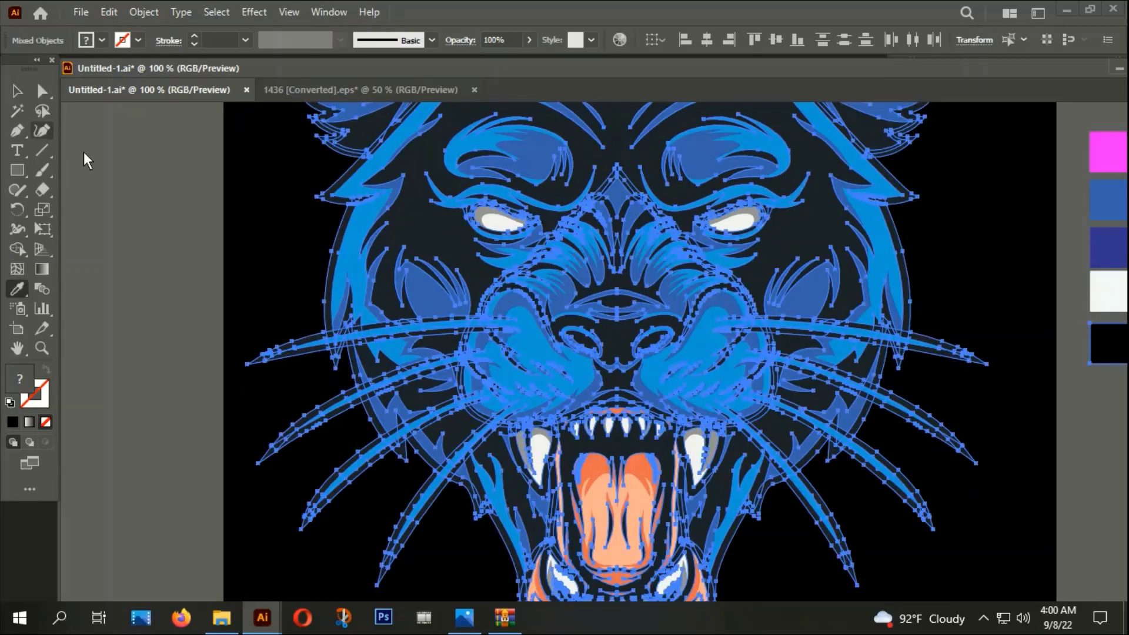
key("i")
left_click(264, 215)
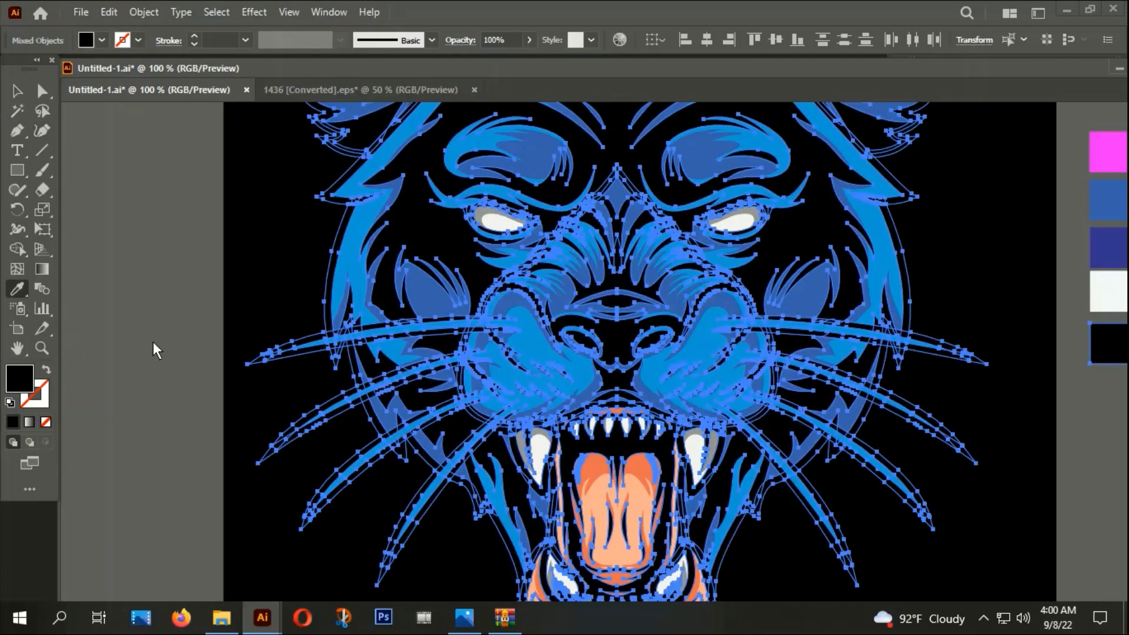
key("ctrl+minus")
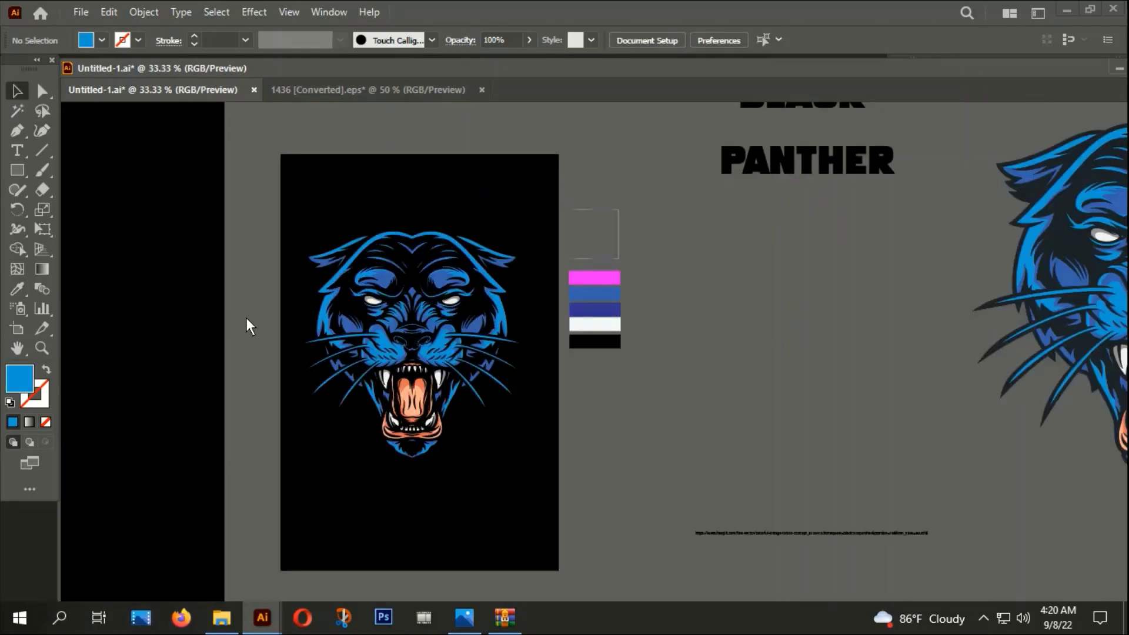
scroll(331, 444, "up", 1)
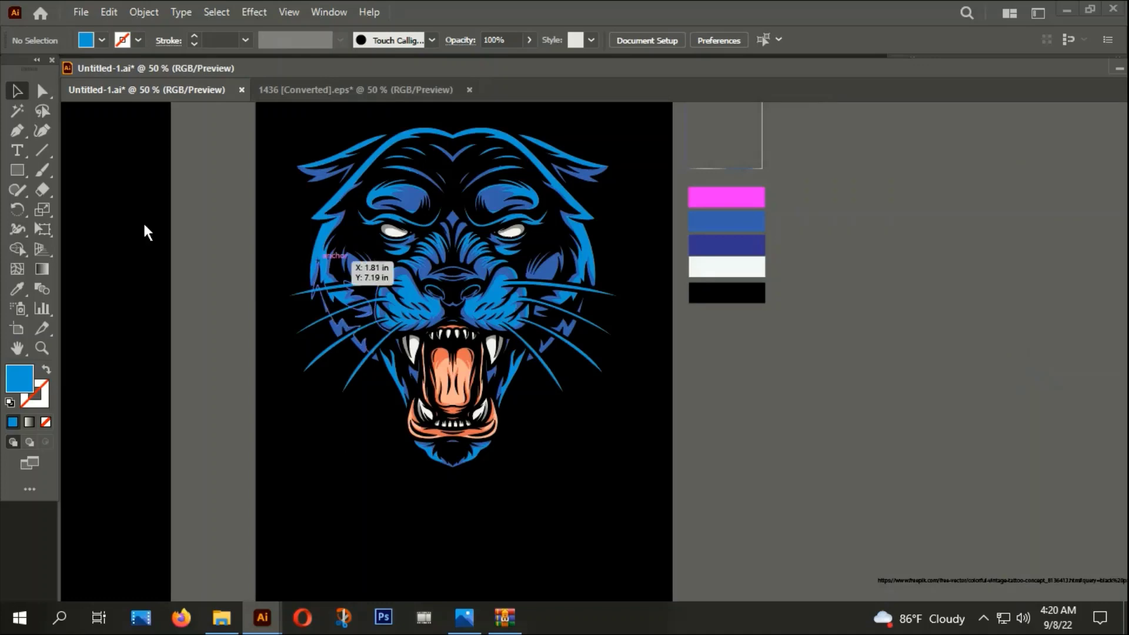
Turn the bright blue outline paths pink from the pink swatch, then deselect
left_click(17, 110)
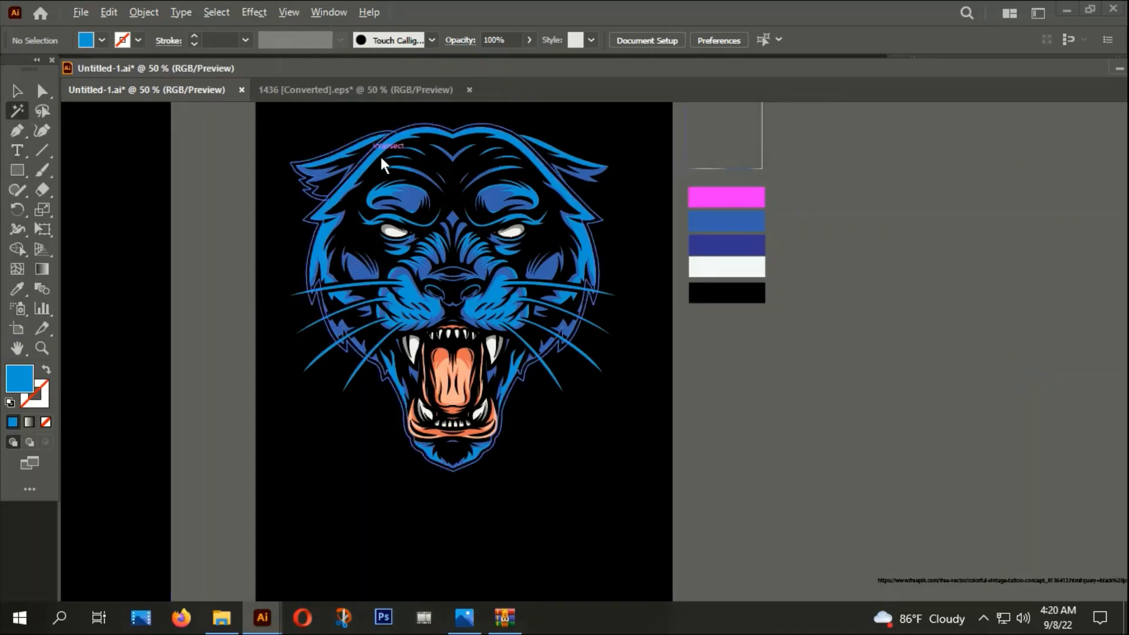
scroll(377, 154, "up", 2)
scroll(368, 154, "down", 1)
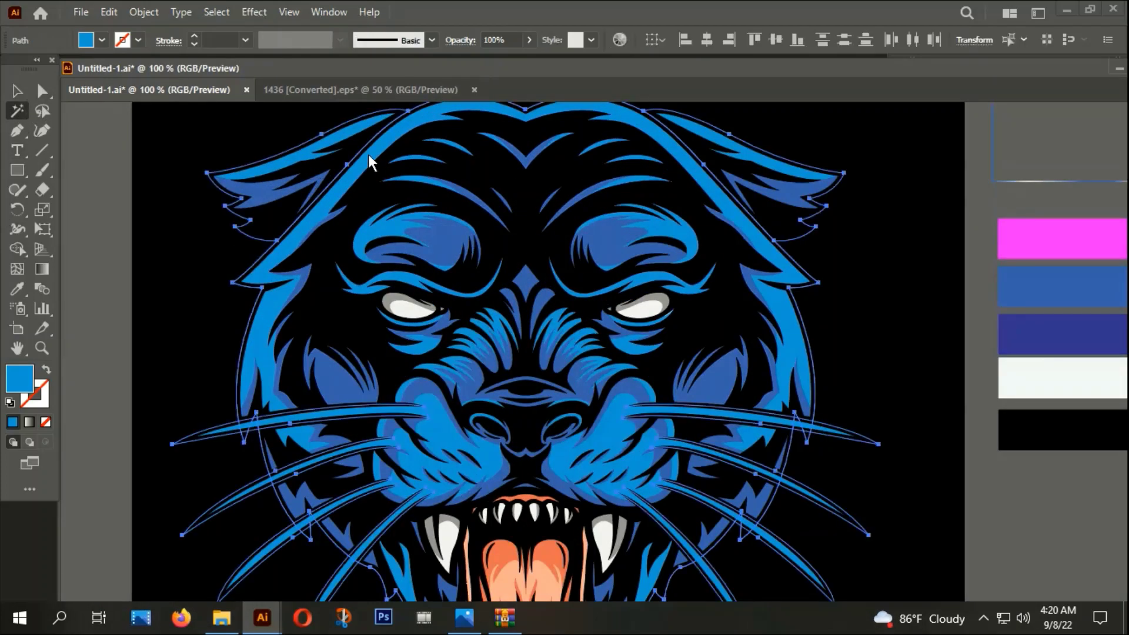
left_click(287, 246)
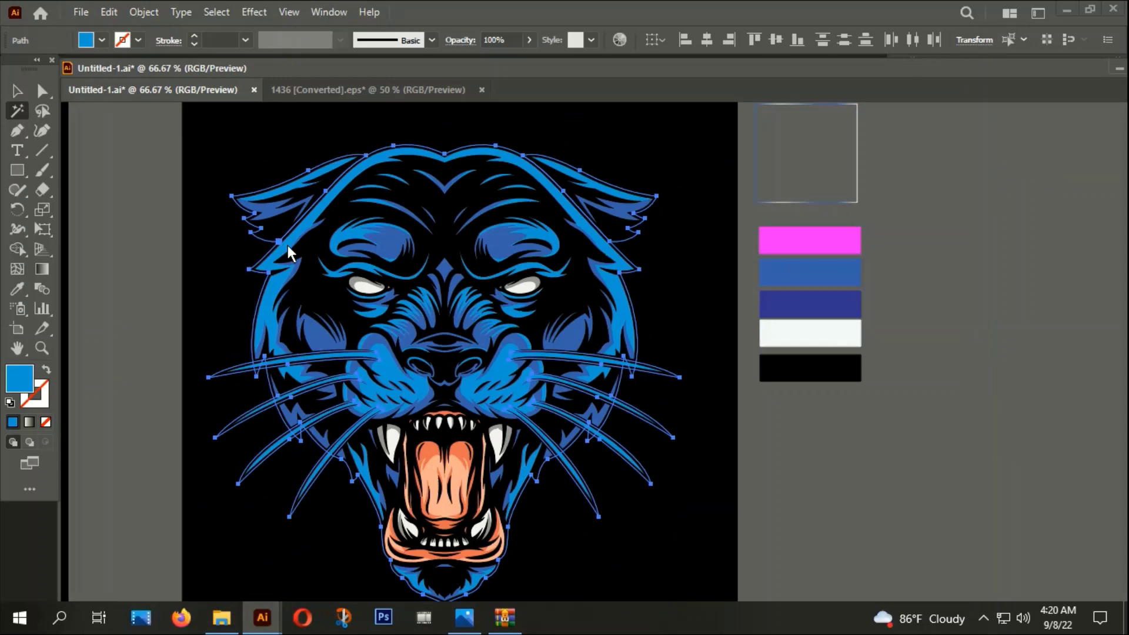
left_click(17, 92)
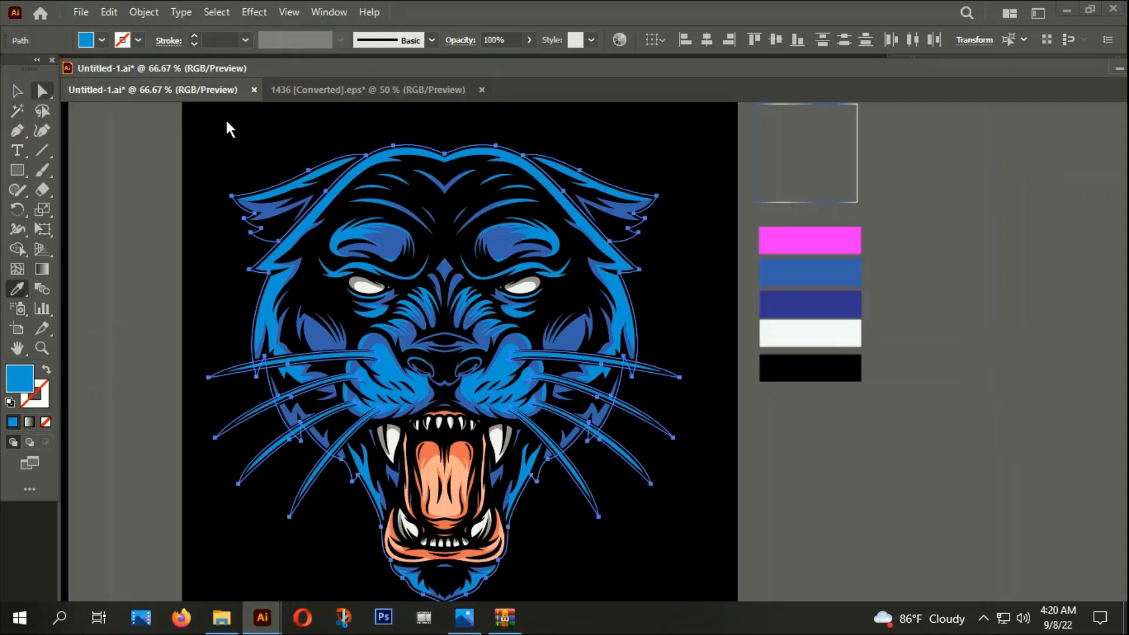
key("i")
left_click(814, 242)
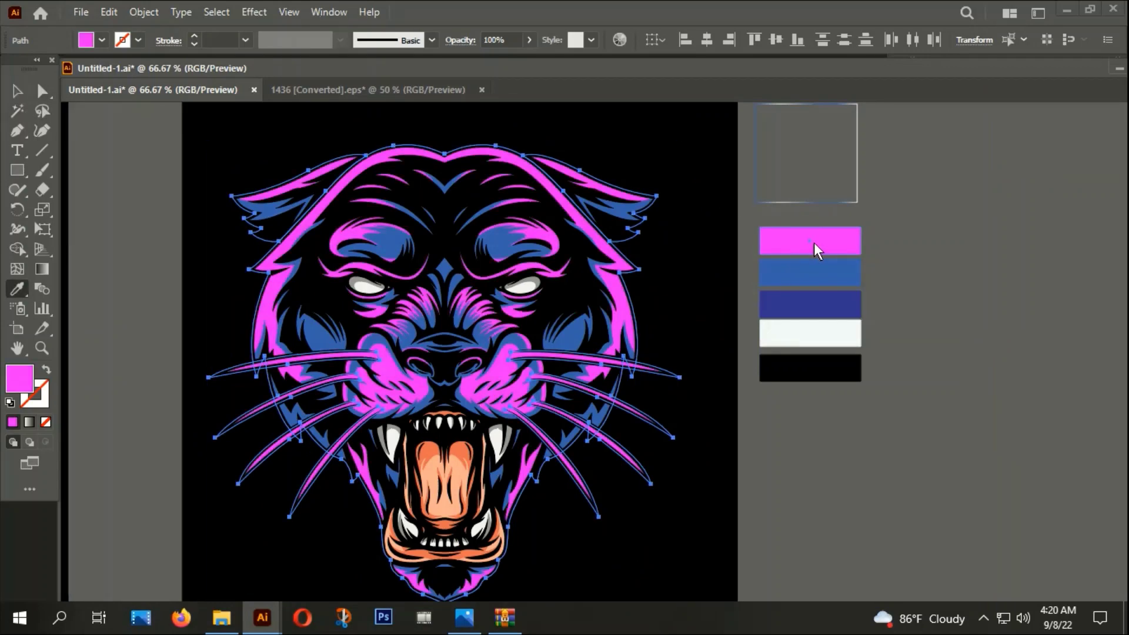
scroll(371, 282, "up", 2)
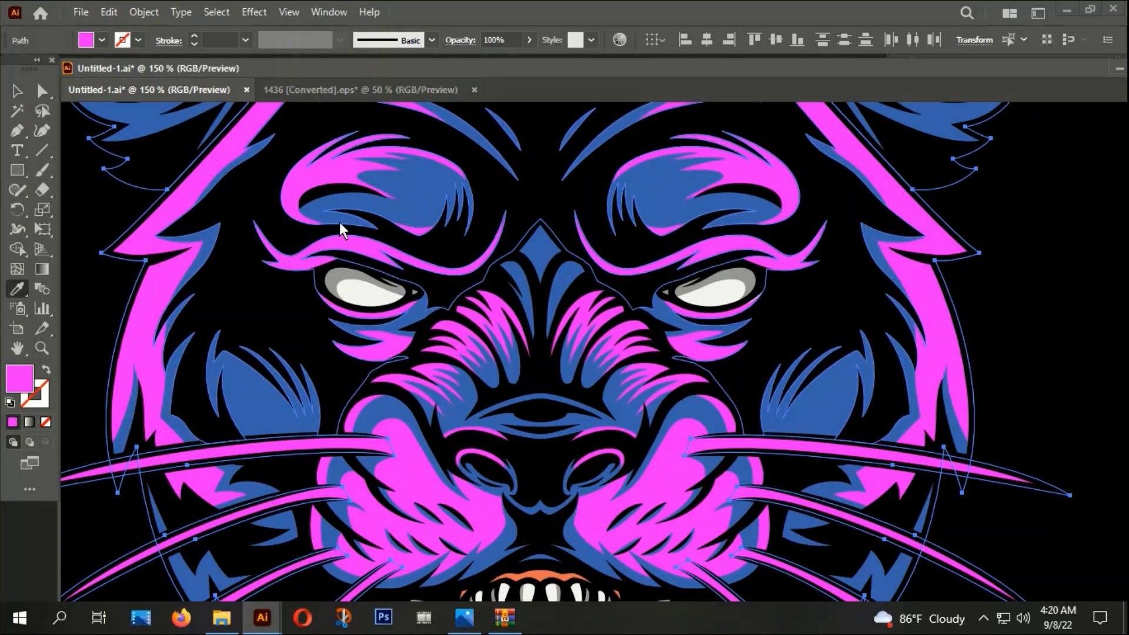
scroll(344, 216, "down", 1)
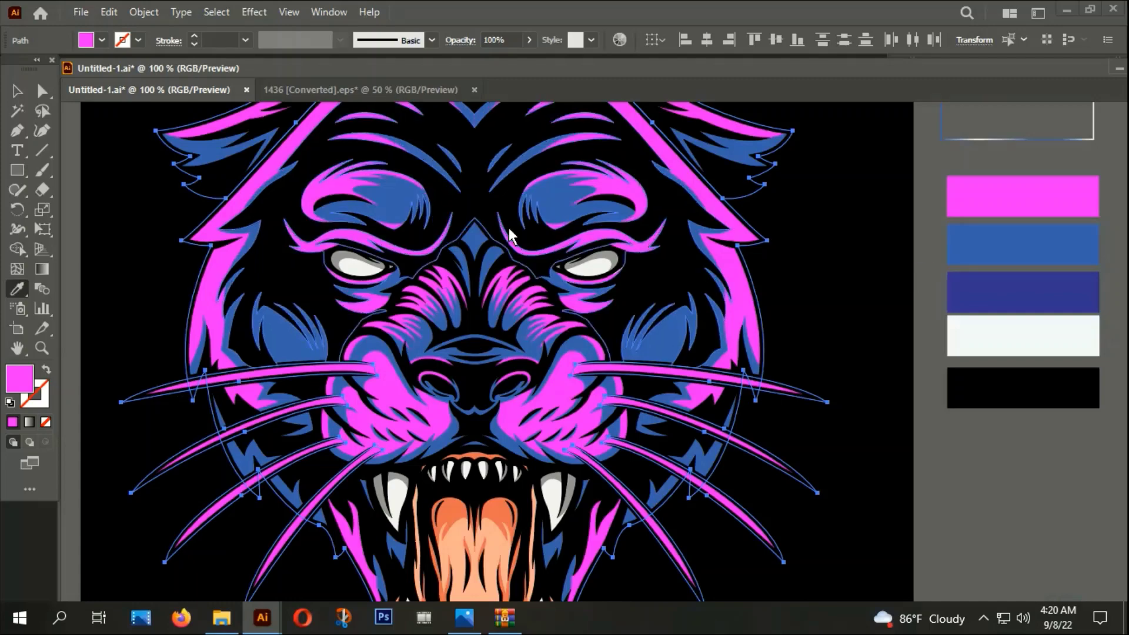
scroll(368, 274, "down", 1)
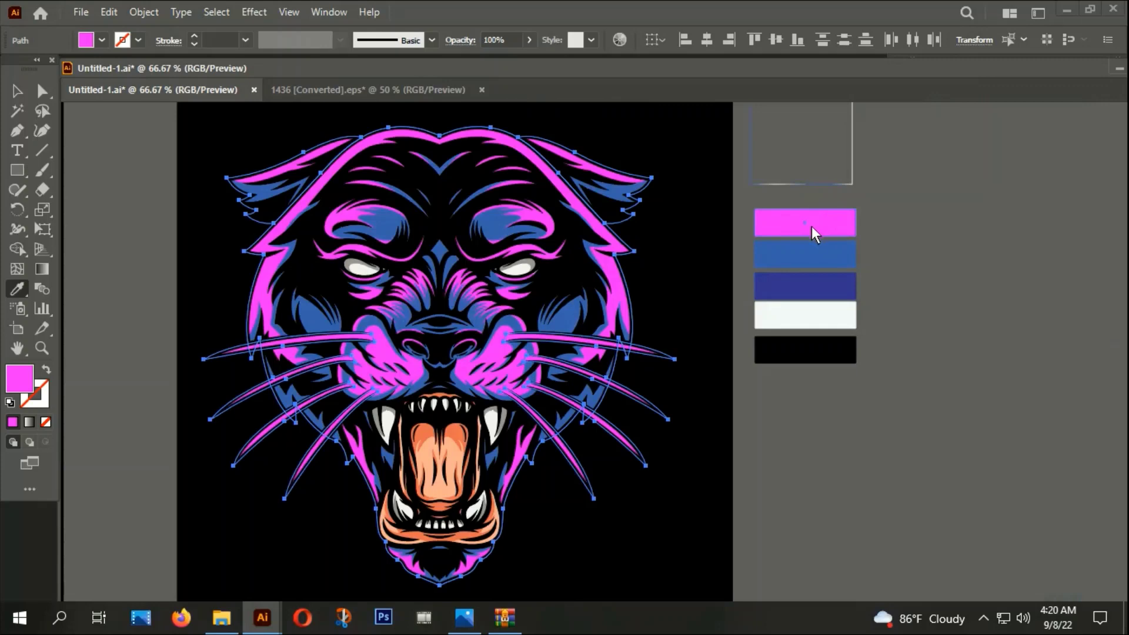
left_click(16, 91)
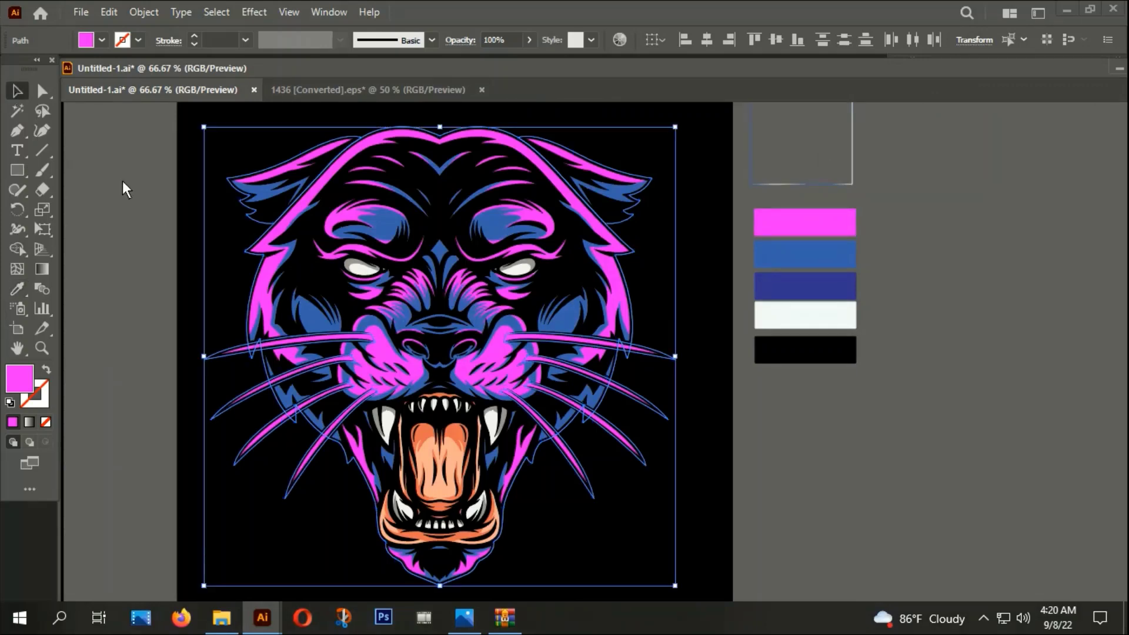
left_click(123, 181)
Magic Wand-select the panther's remaining blue shapes
left_click(17, 111)
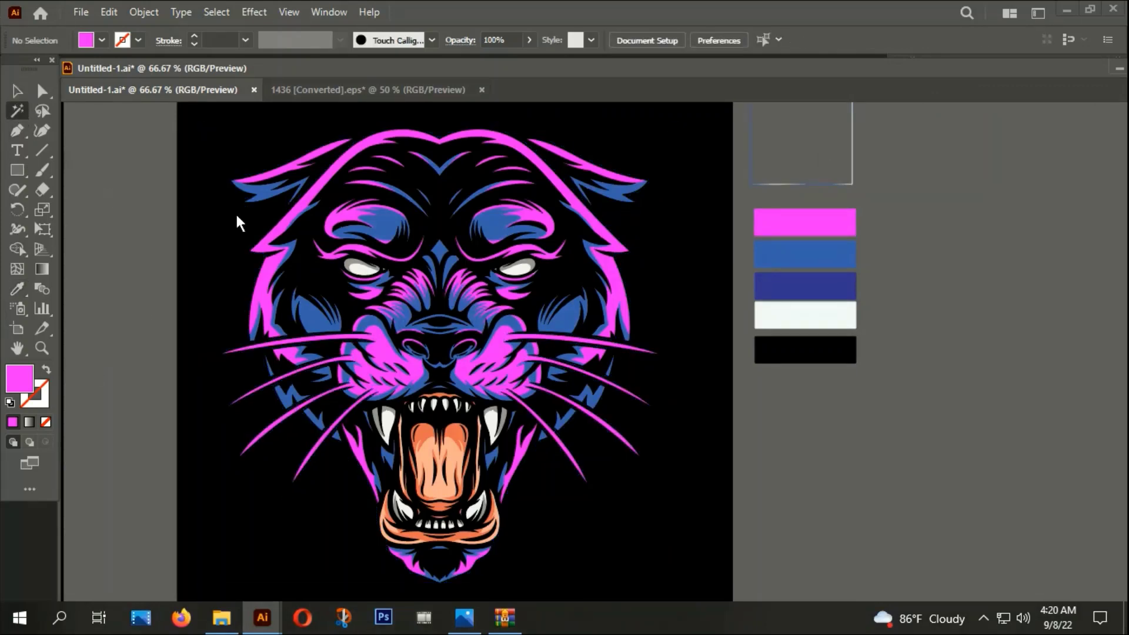
scroll(353, 250, "up", 3)
left_click(421, 199)
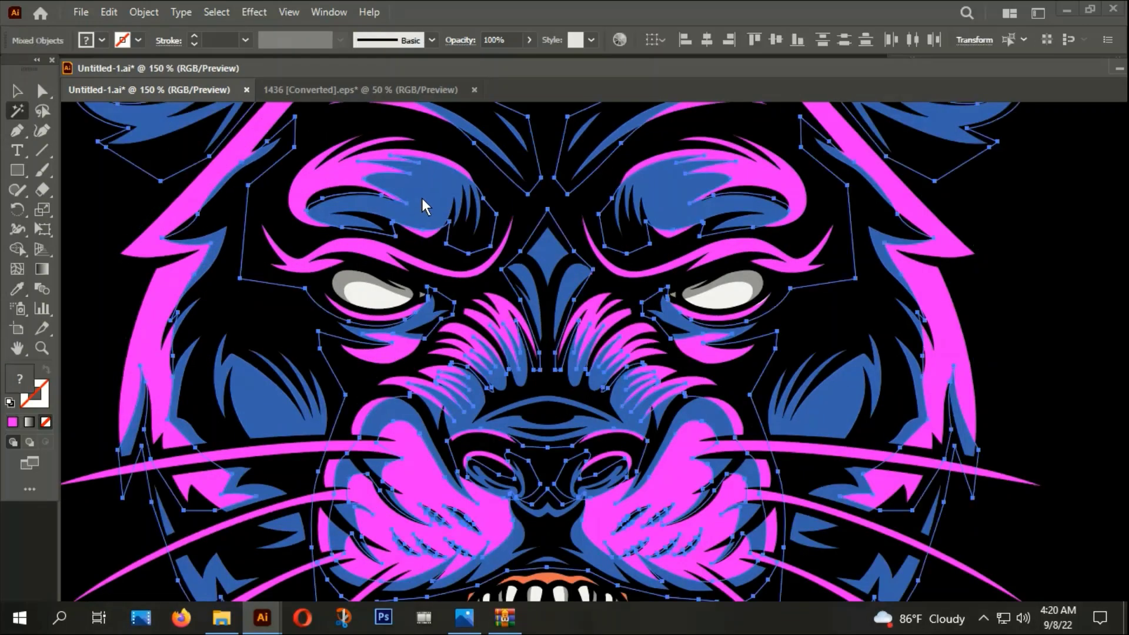
scroll(406, 229, "down", 3)
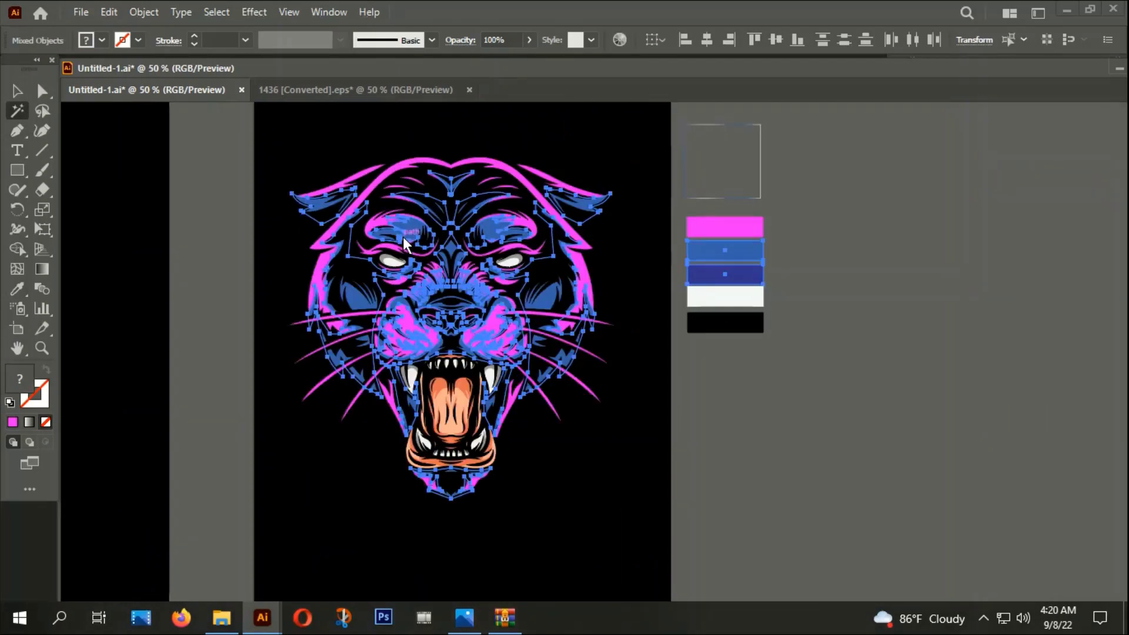
key("i")
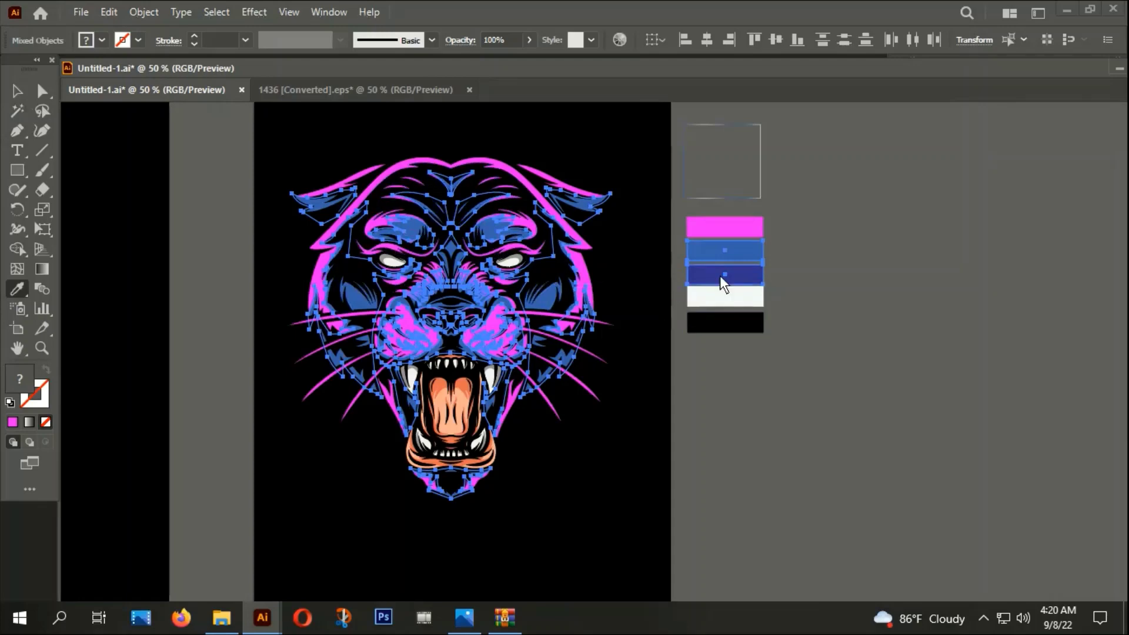
scroll(709, 289, "up", 1)
scroll(695, 266, "up", 1)
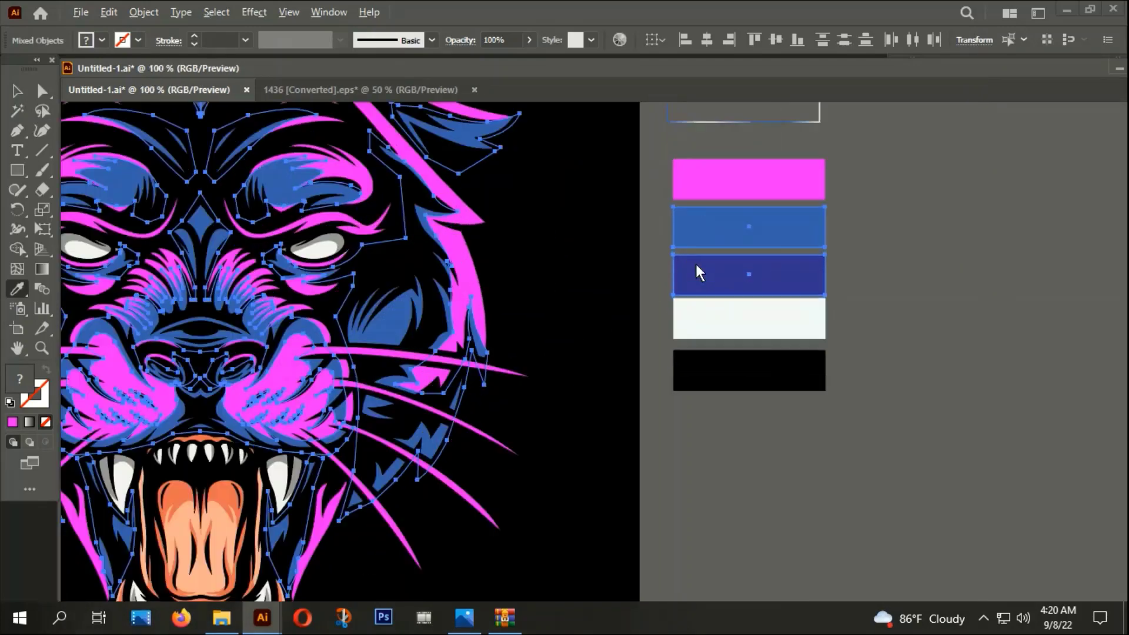
Recolour the light-blue parts with the dark-blue swatch, then clear the selection
left_click(17, 110)
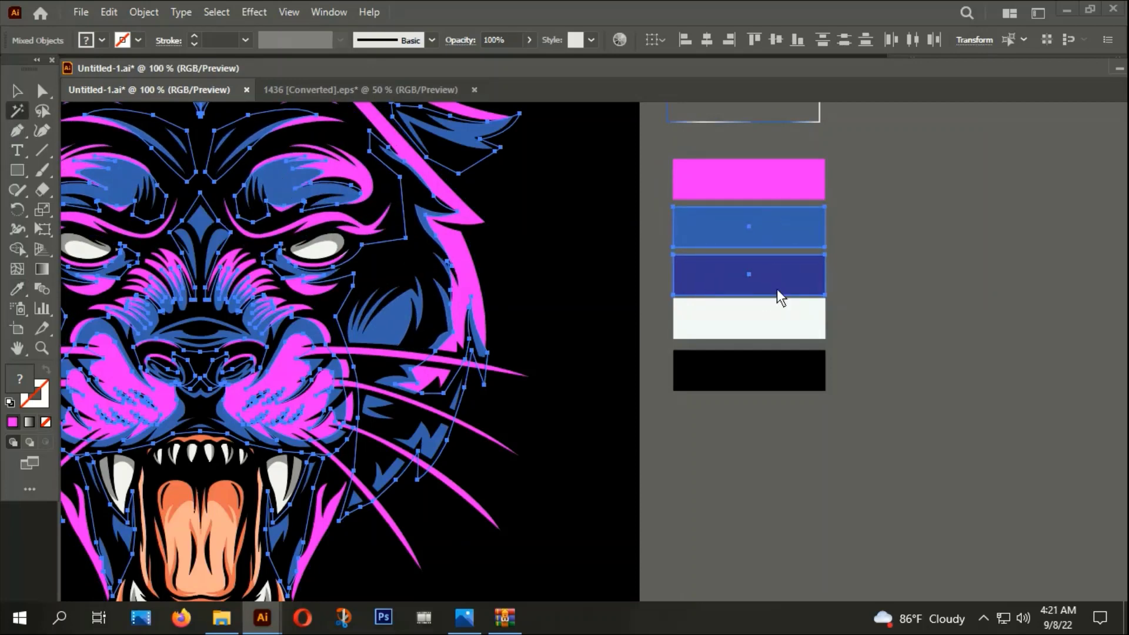
scroll(792, 310, "down", 2)
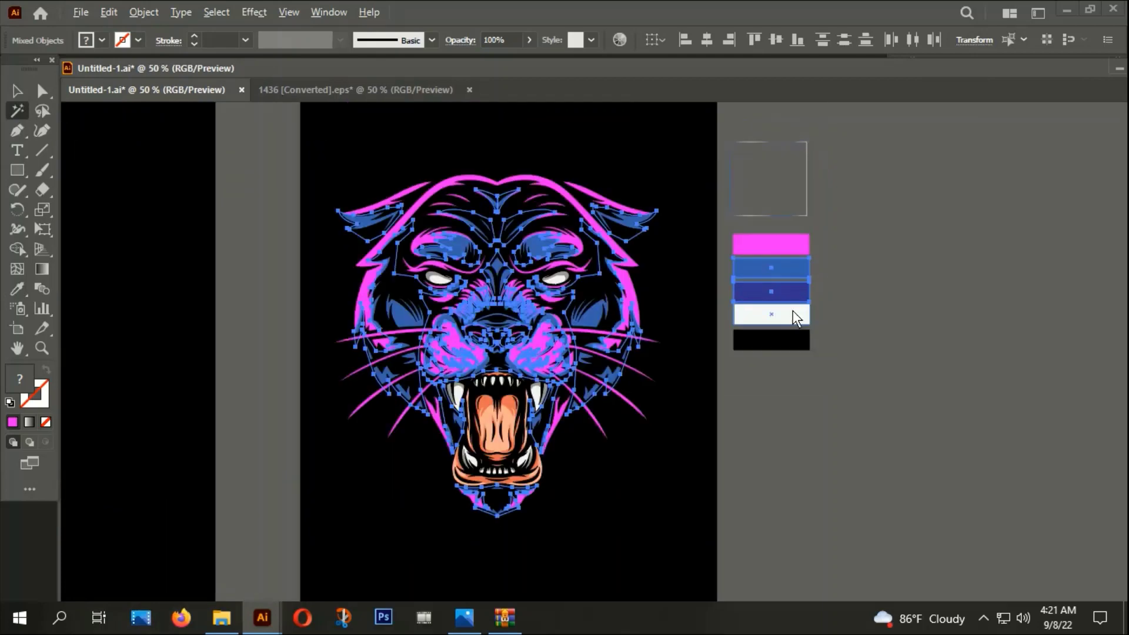
left_click(17, 90)
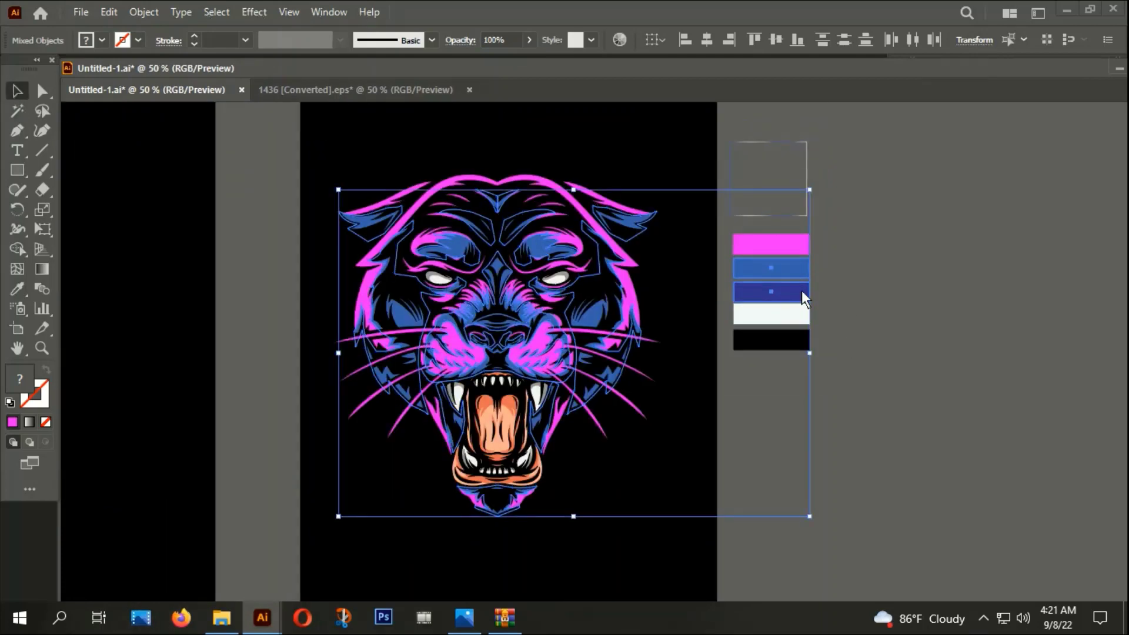
left_click(777, 290, "shift")
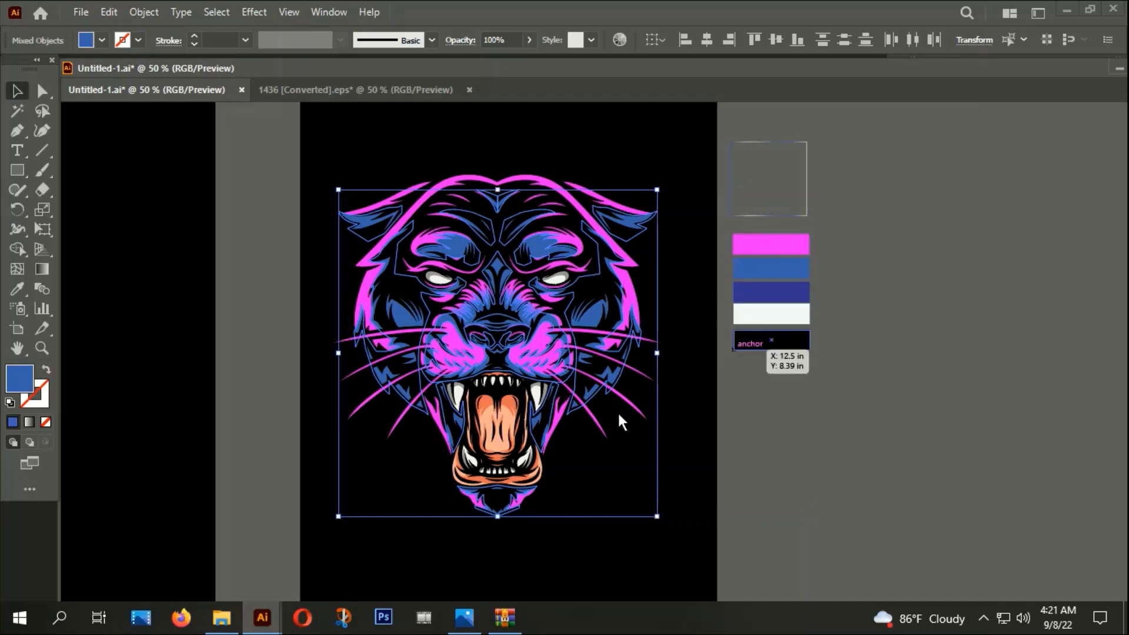
key("i")
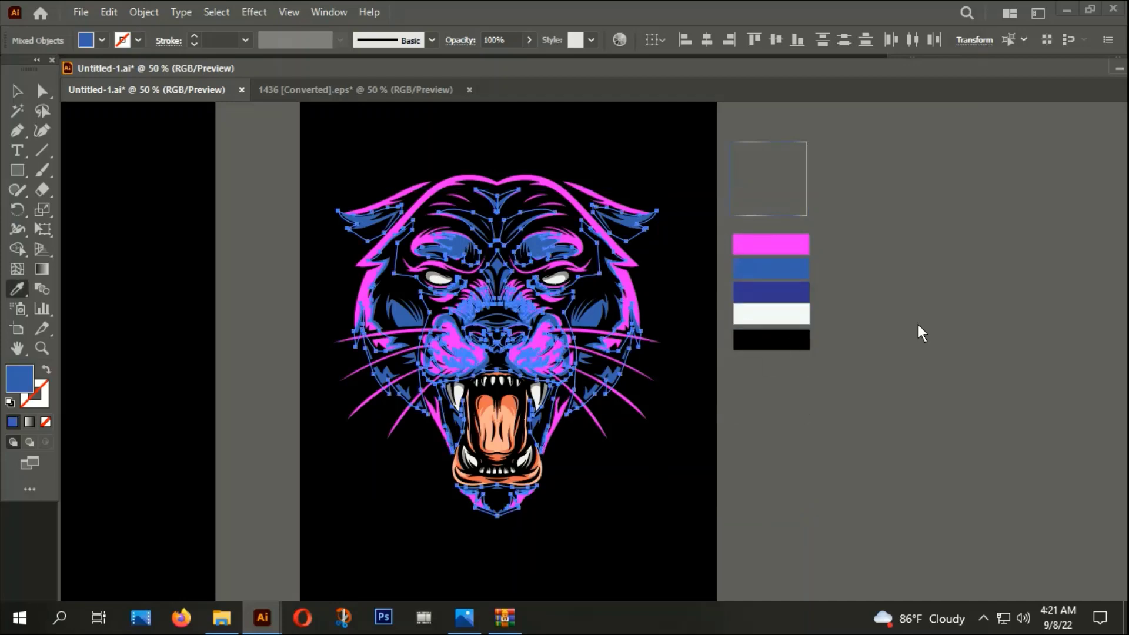
left_click(779, 295)
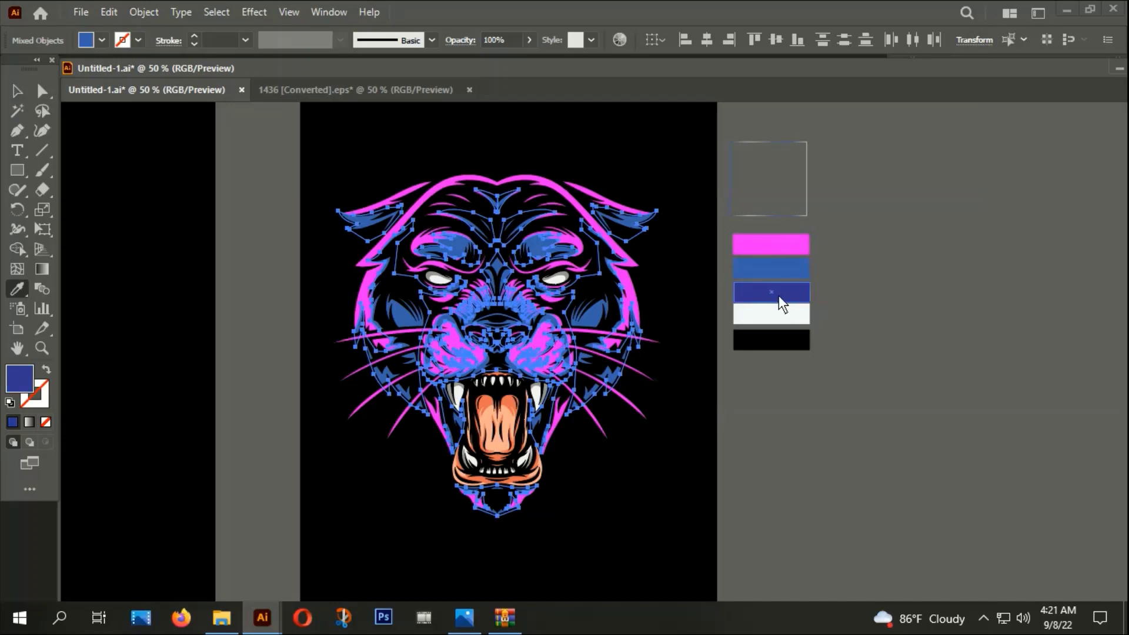
left_click(16, 91)
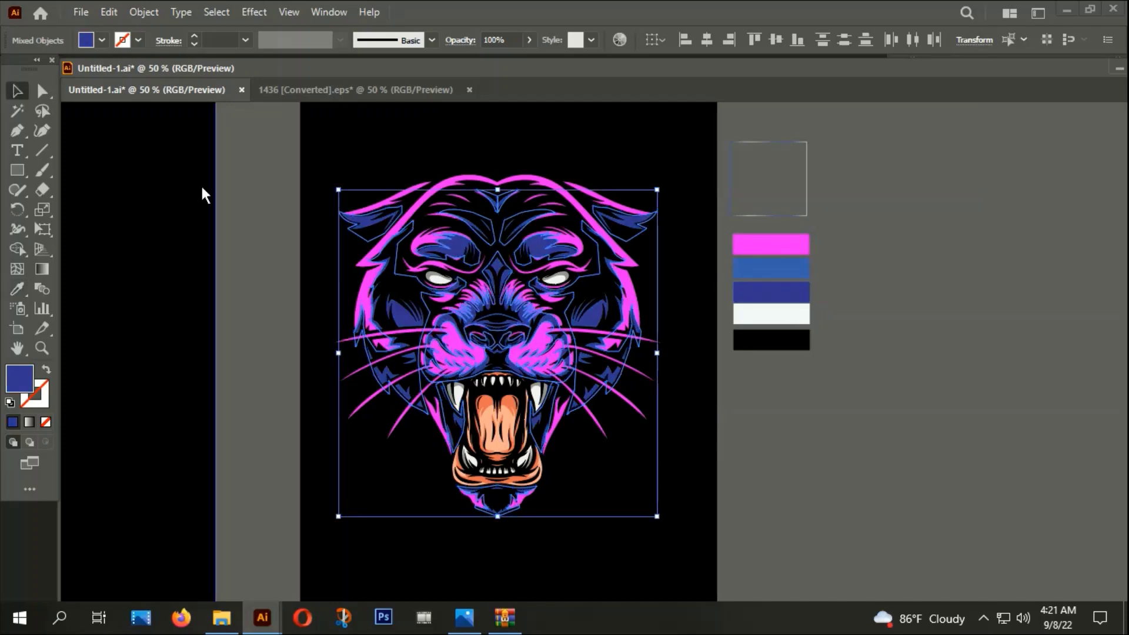
left_click(200, 184)
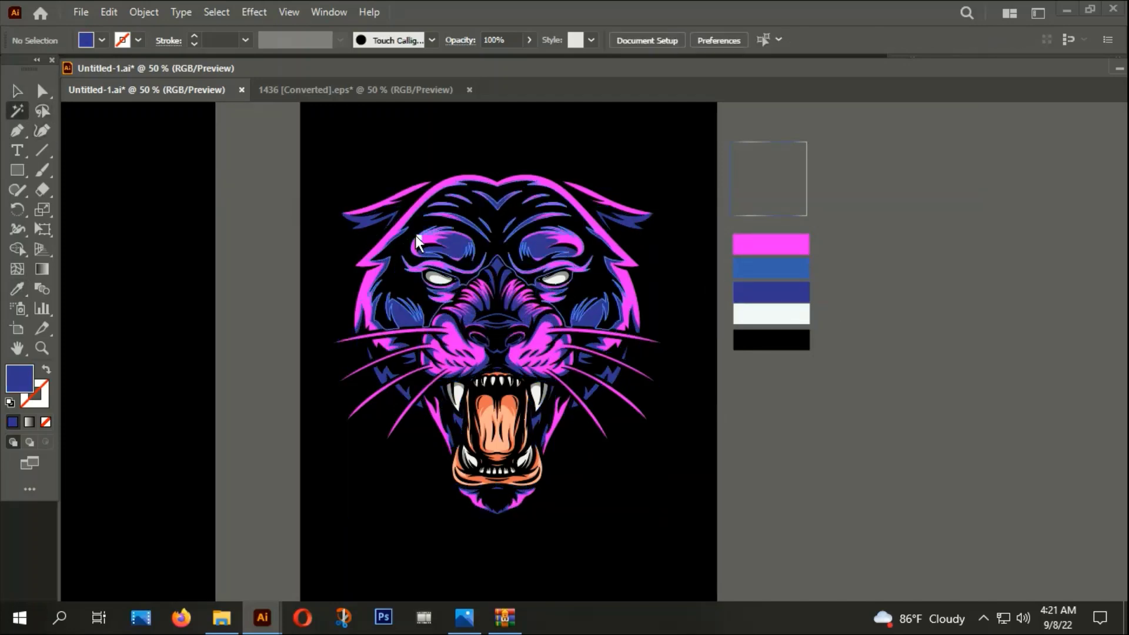
Recolour the magenta fur and whiskers with the blue swatch, then select the whole panther
scroll(389, 263, "up", 3)
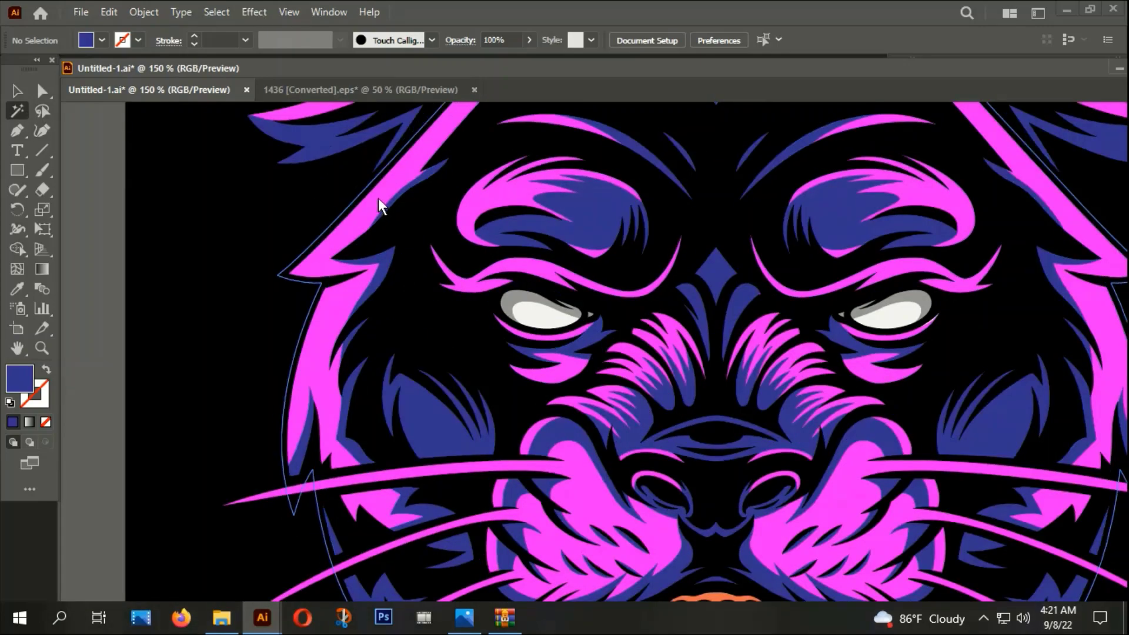
left_click(379, 199)
scroll(329, 288, "down", 4)
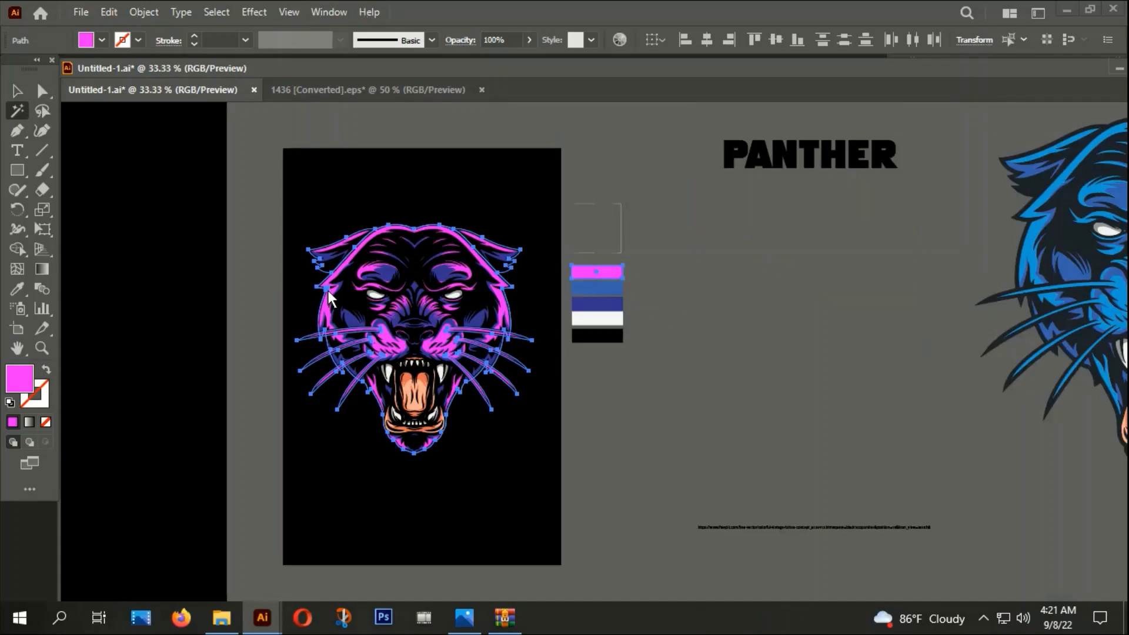
scroll(421, 266, "up", 2)
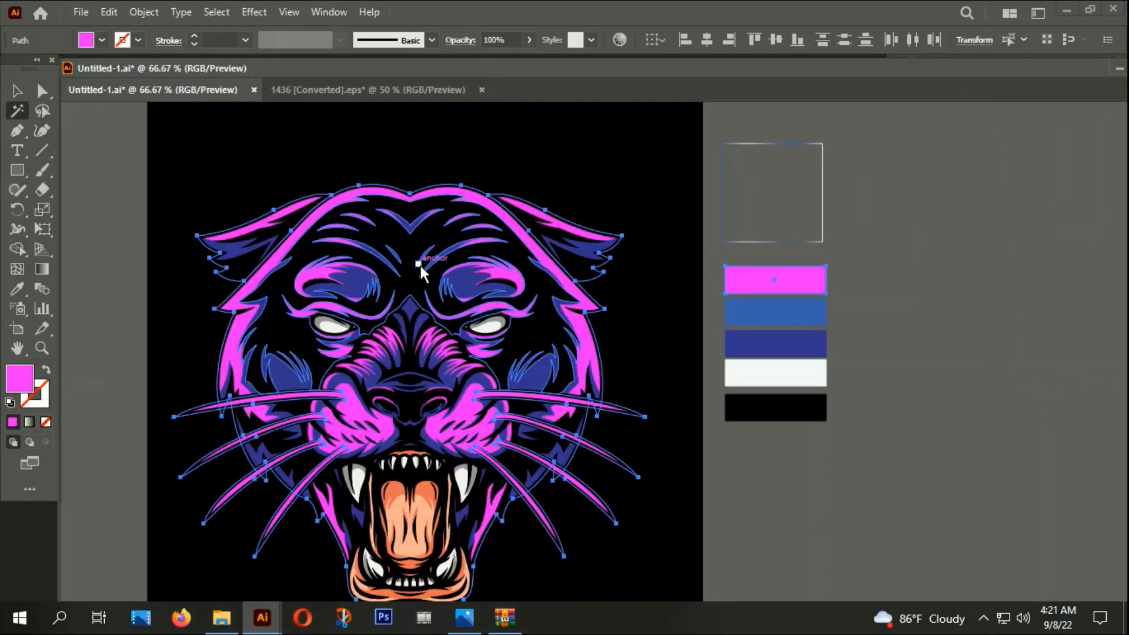
key("i")
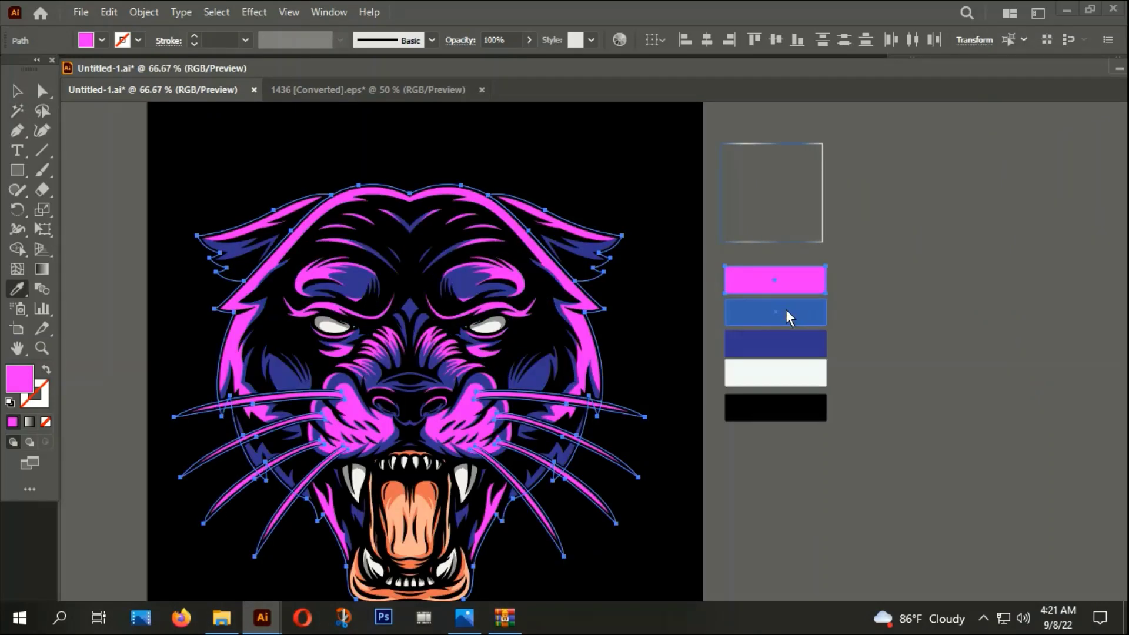
left_click(786, 310)
left_click(16, 90)
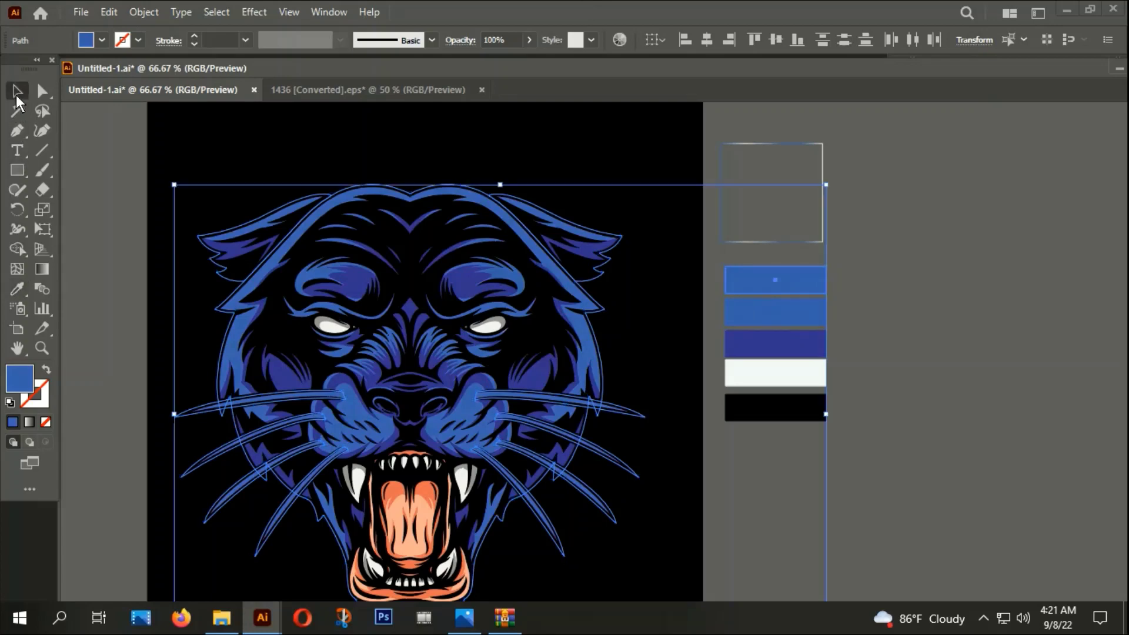
left_click(234, 196)
scroll(353, 306, "down", 1)
left_click_drag(239, 196, 535, 579)
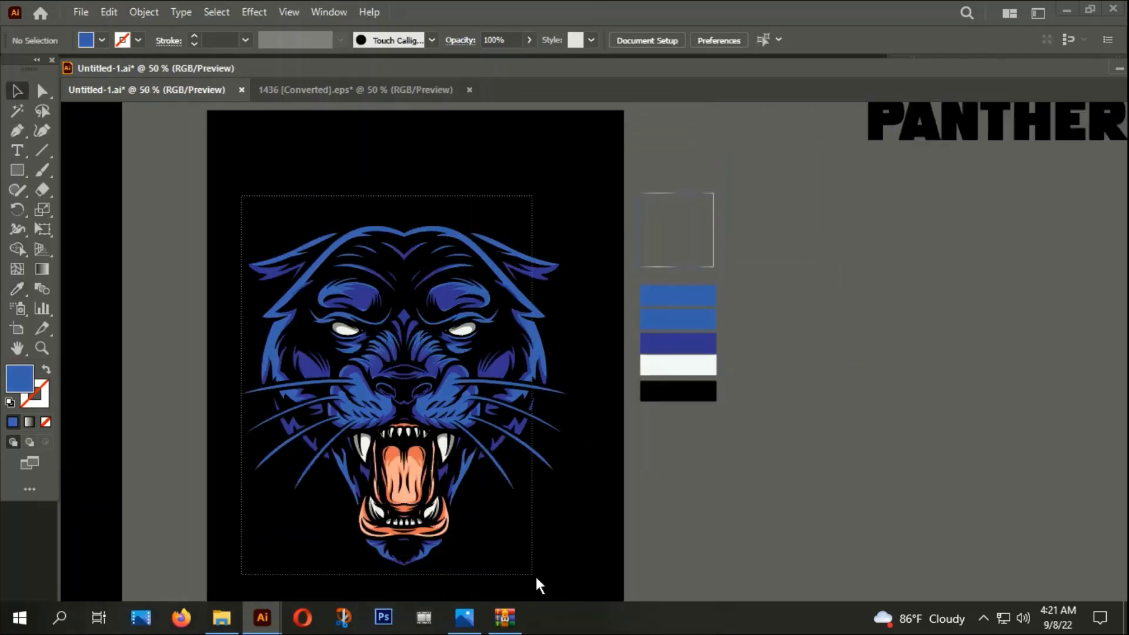
Group the panther's paths and apply a 3px Offset Path around them
right_click(424, 268)
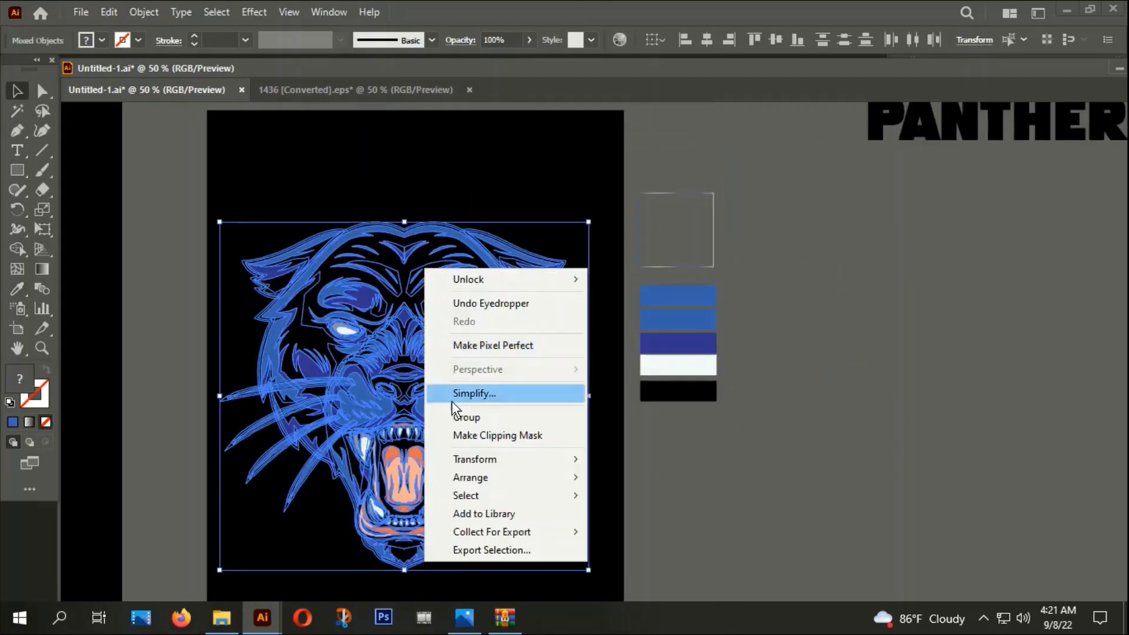
left_click(462, 416)
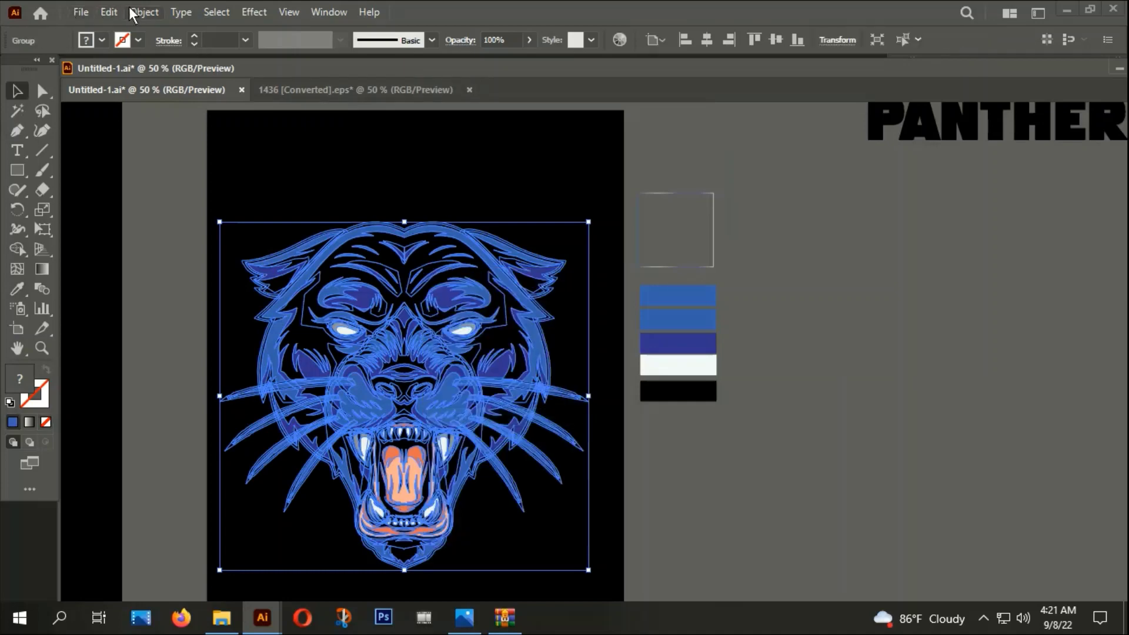
left_click(143, 12)
left_click(464, 460)
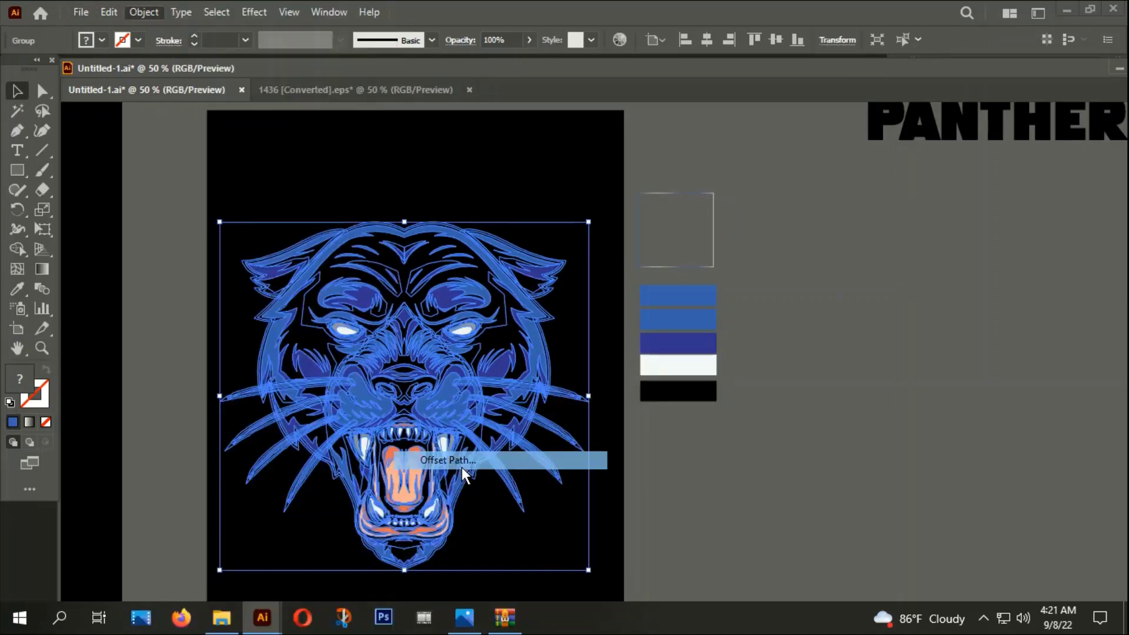
type("3px")
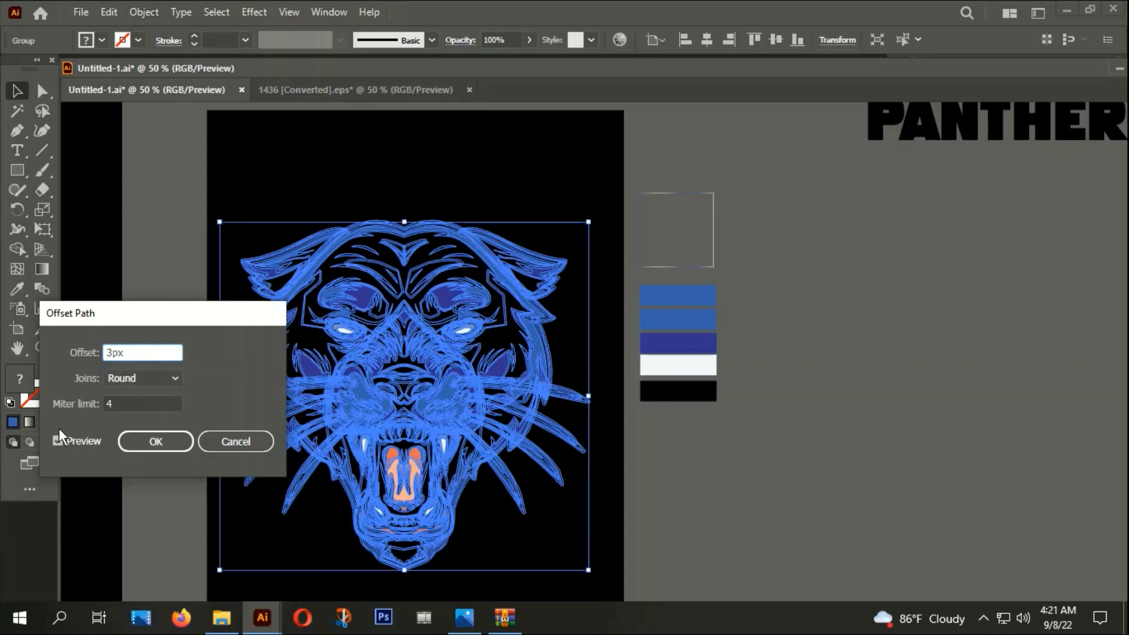
left_click(177, 443)
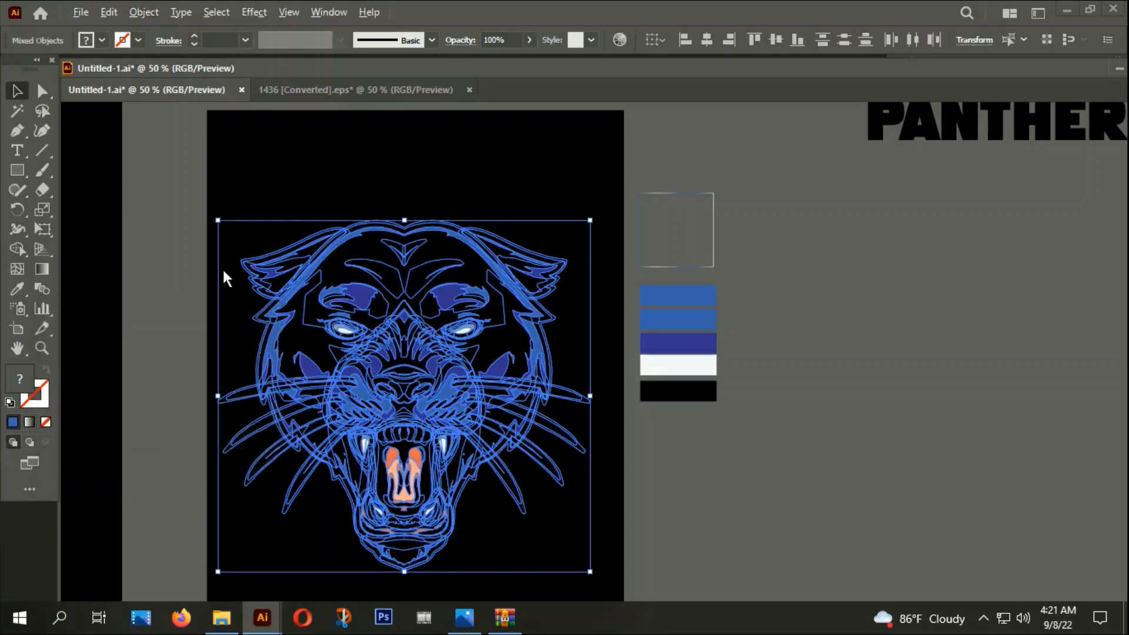
Unite the offset shapes into one silhouette, fill it white, and send it behind the panther
scroll(227, 277, "down", 1)
key("shift+ctrl+F9")
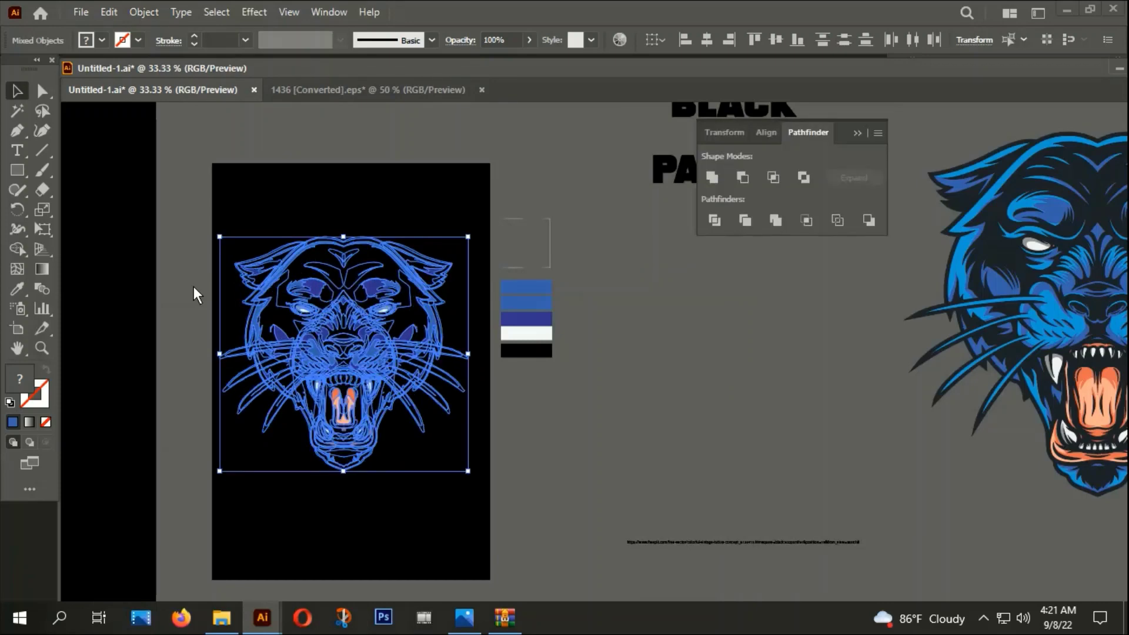
left_click(711, 177)
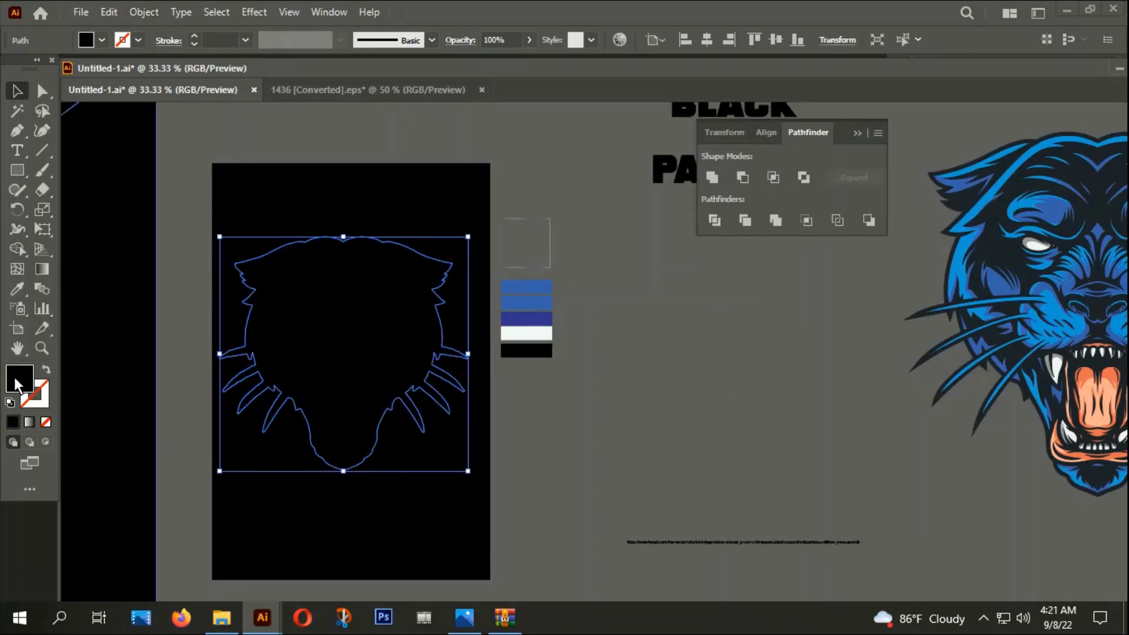
key("shift+ctrl+F9")
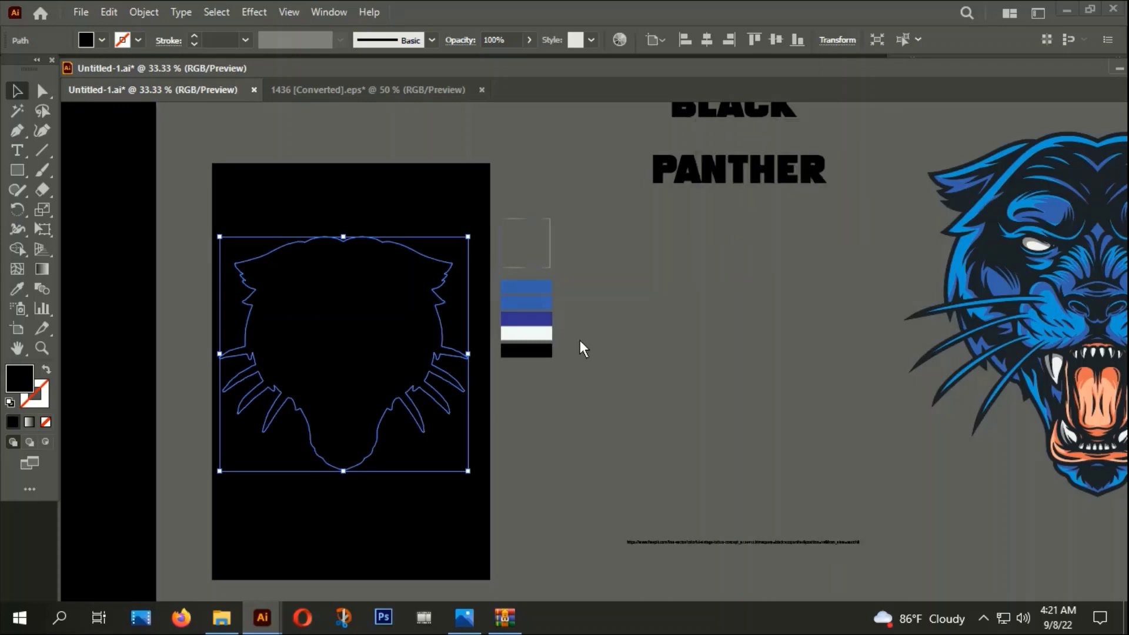
key("i")
left_click(545, 334)
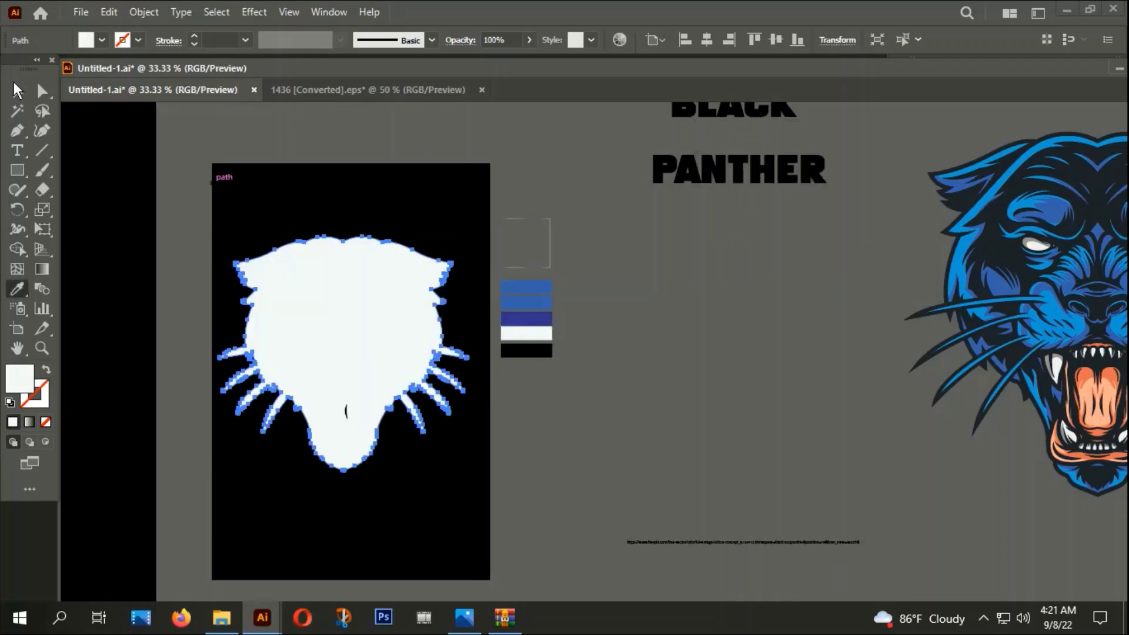
left_click(17, 90)
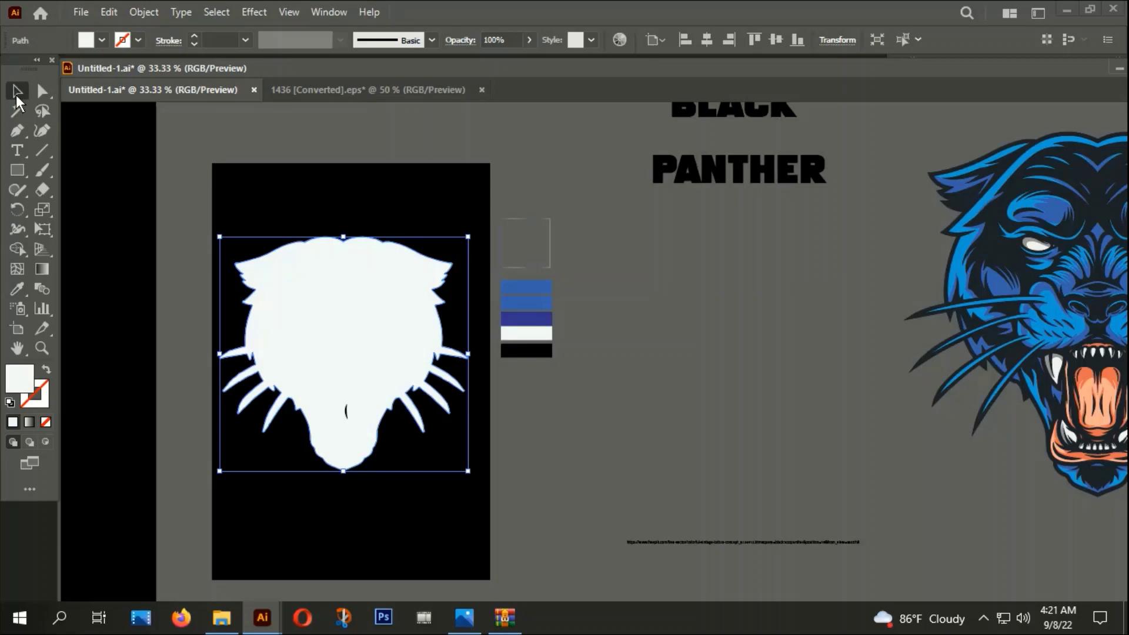
key("Delete")
Select the whole blue panther, make it a compound path with Ctrl+8, and deselect
left_click_drag(237, 192, 445, 474)
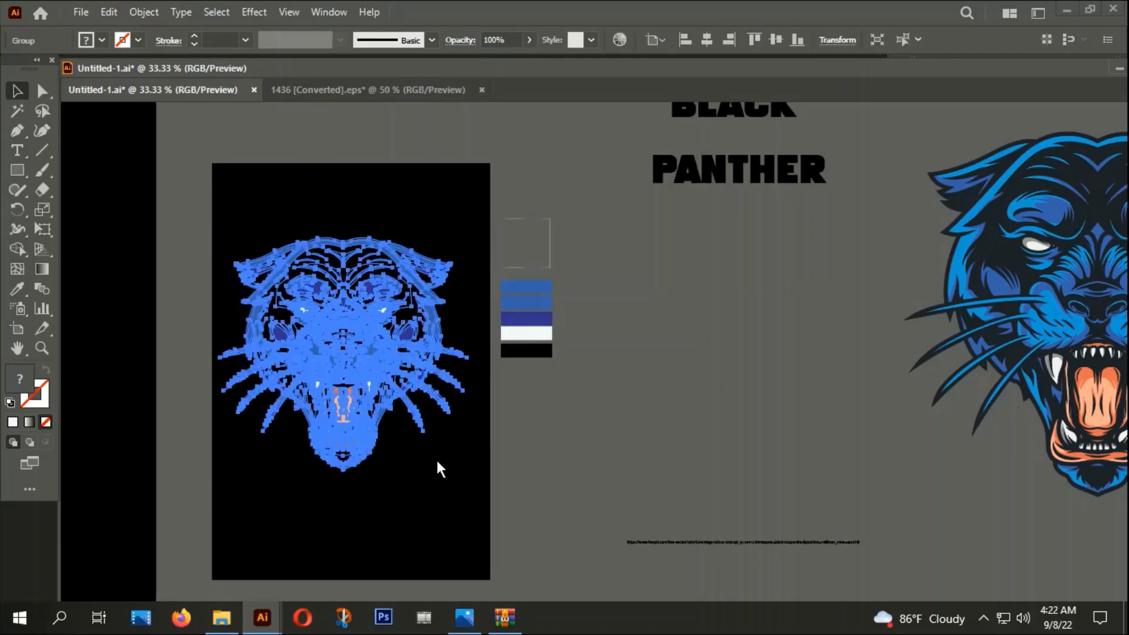
key("ctrl+8")
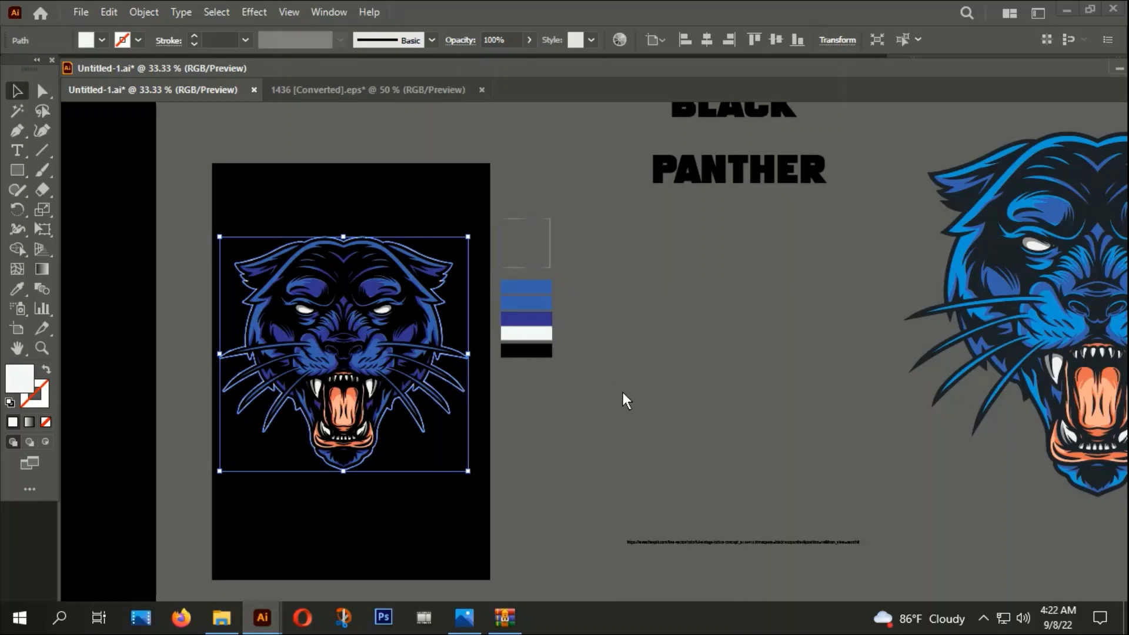
left_click(622, 391)
Draw a small circle on the panther's left eye and fill it black
left_click_drag(20, 172, 72, 207)
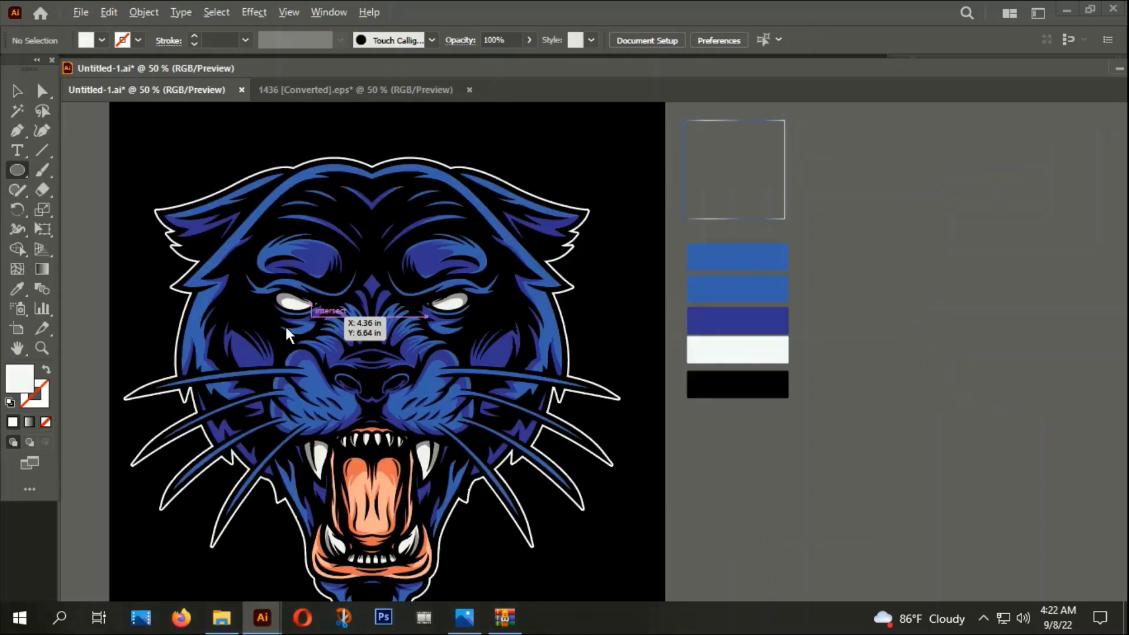
scroll(285, 327, "up", 6)
left_click_drag(270, 238, 282, 258)
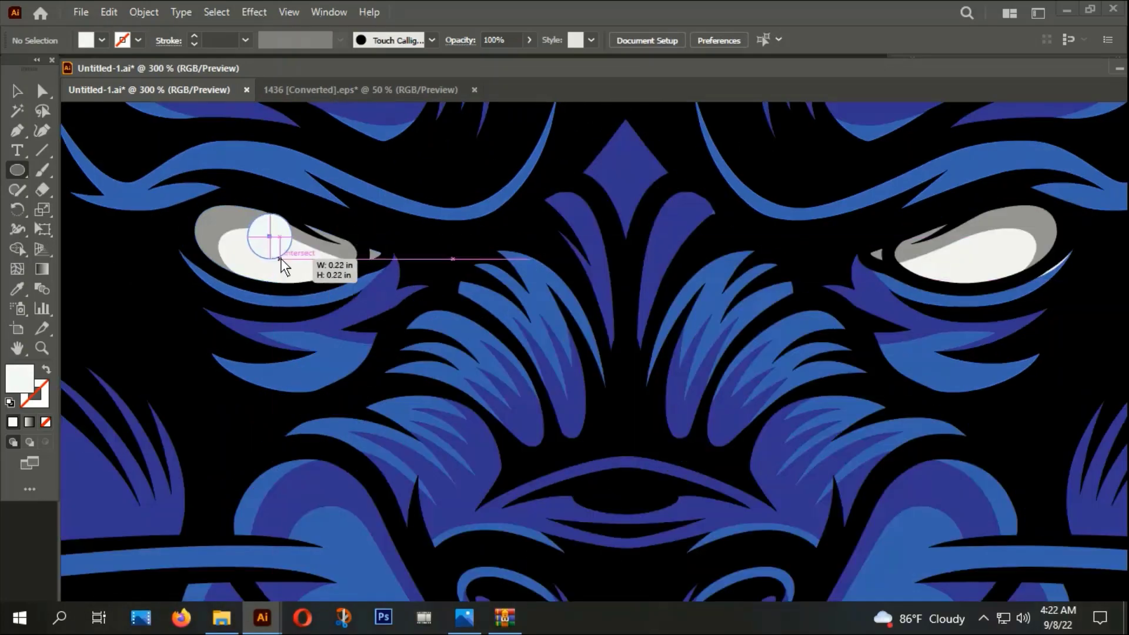
scroll(282, 259, "down", 1)
scroll(281, 271, "down", 2)
scroll(278, 291, "down", 2)
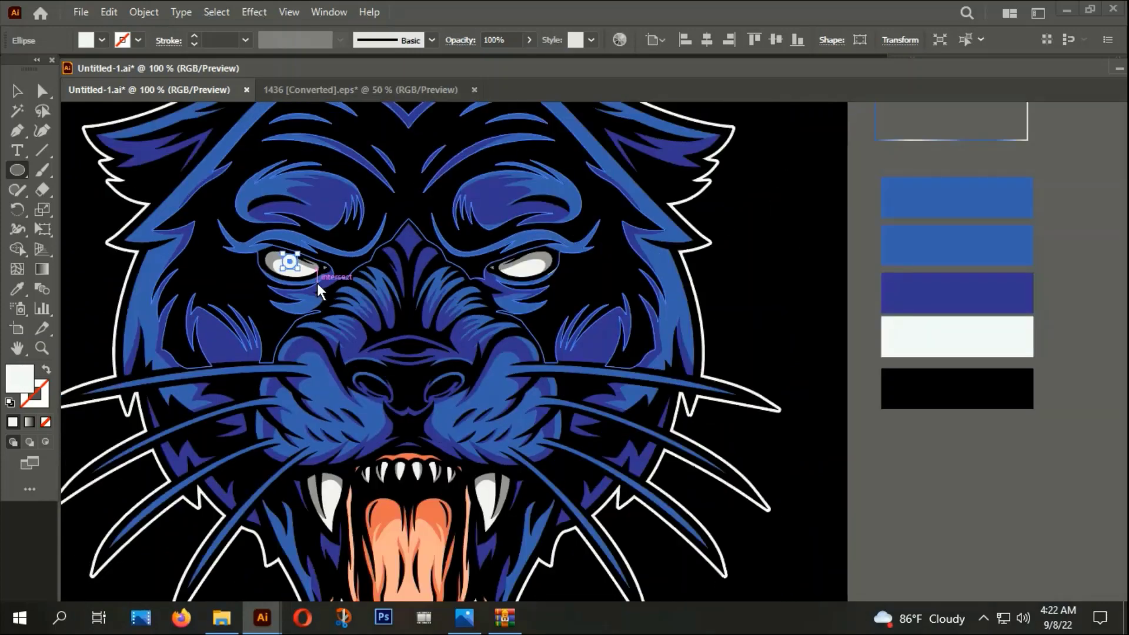
key("i")
left_click(824, 215)
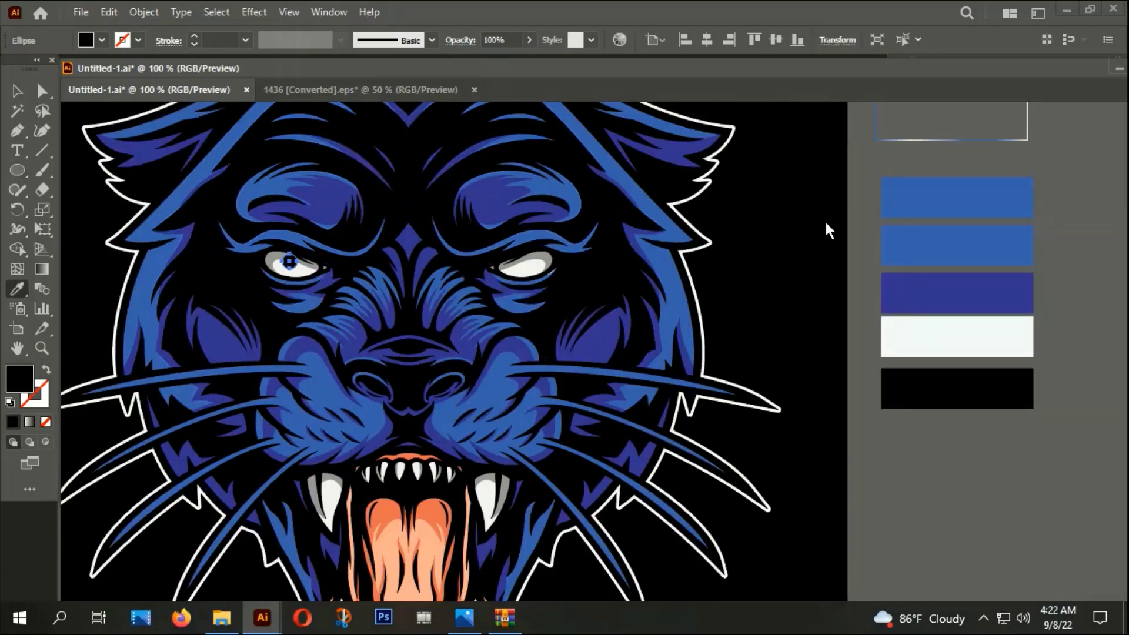
Enlarge the pupil circle slightly and position it within the left eye
left_click(16, 91)
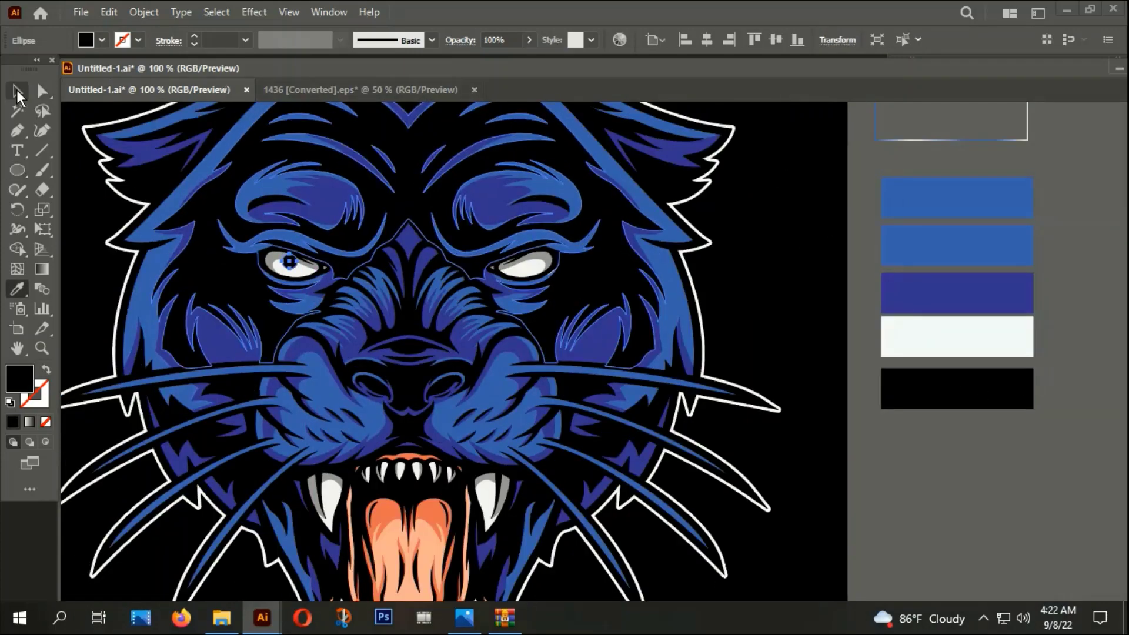
scroll(259, 241, "up", 5)
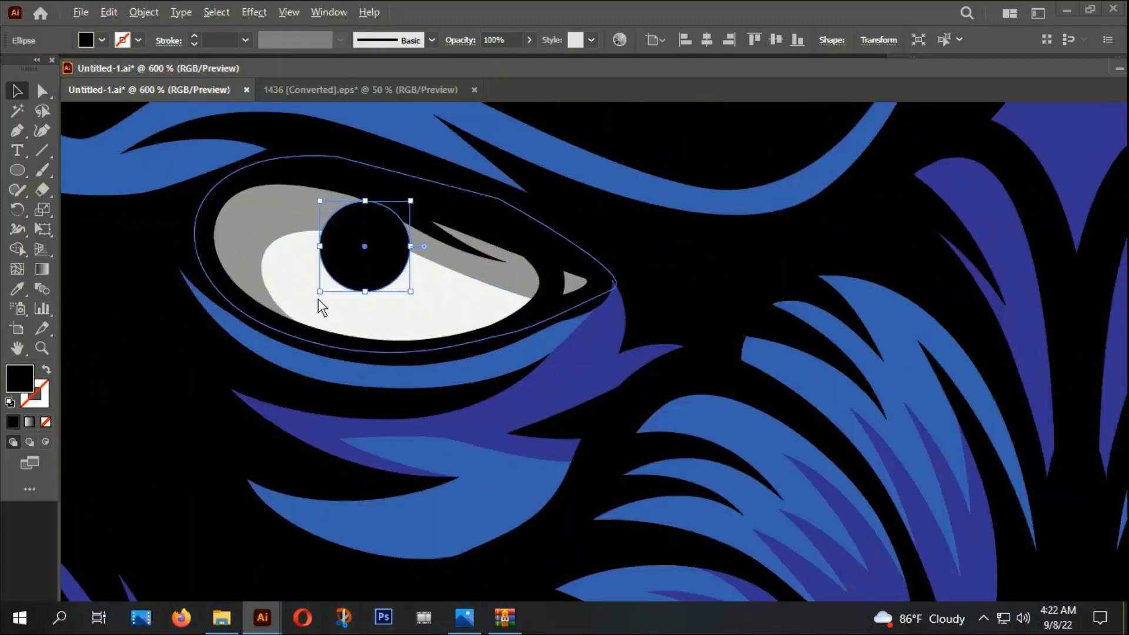
left_click_drag(319, 291, 307, 301)
mouse_move(372, 230)
left_mouse_down()
mouse_move(582, 248)
mouse_move(611, 242)
mouse_move(609, 221)
left_mouse_up()
Place a copy of the pupil in the right eye, removing the extra circle
scroll(368, 238, "down", 1)
scroll(368, 238, "down", 4)
scroll(599, 254, "up", 3)
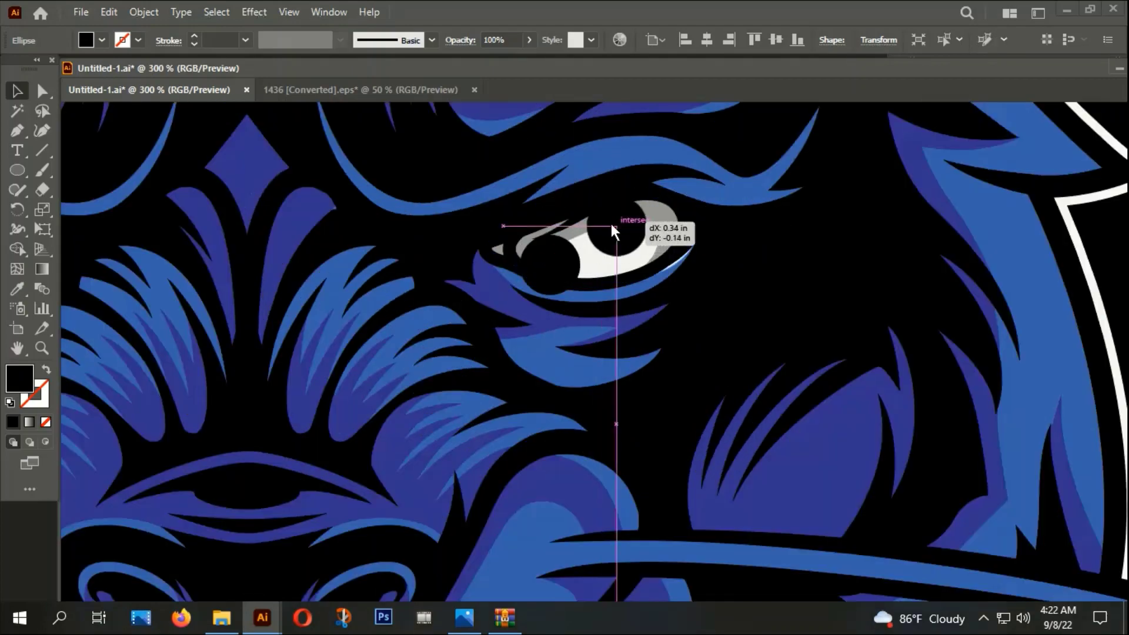
left_click_drag(547, 255, 551, 267)
key("Delete")
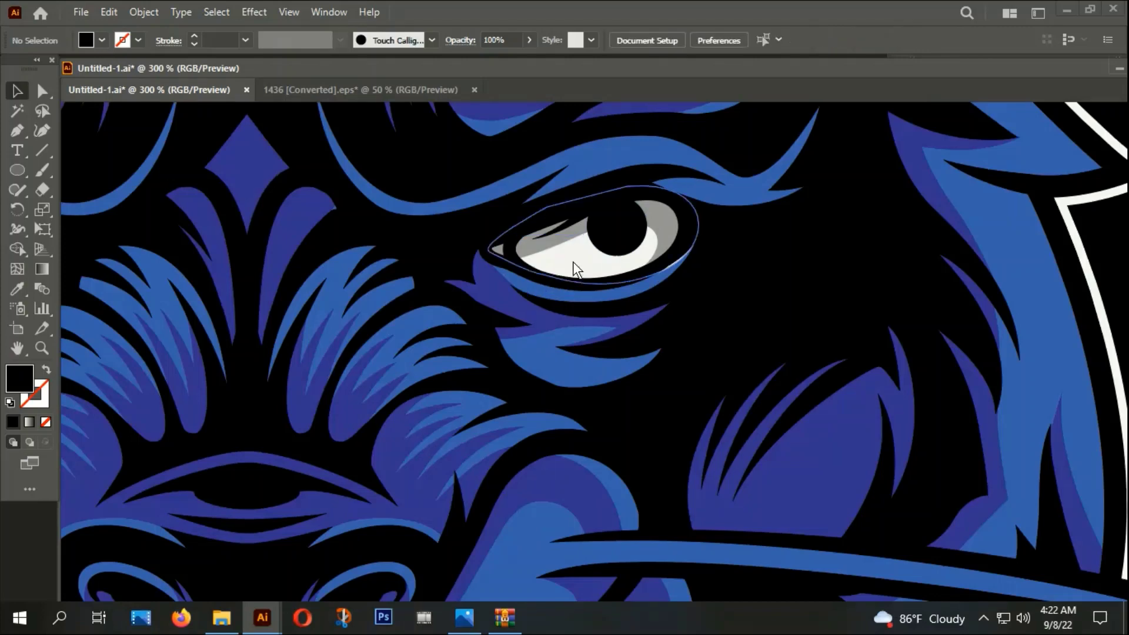
left_click_drag(605, 228, 596, 235)
Zoom out and bring the artboard and PANTHER title back into view
key("ctrl+0")
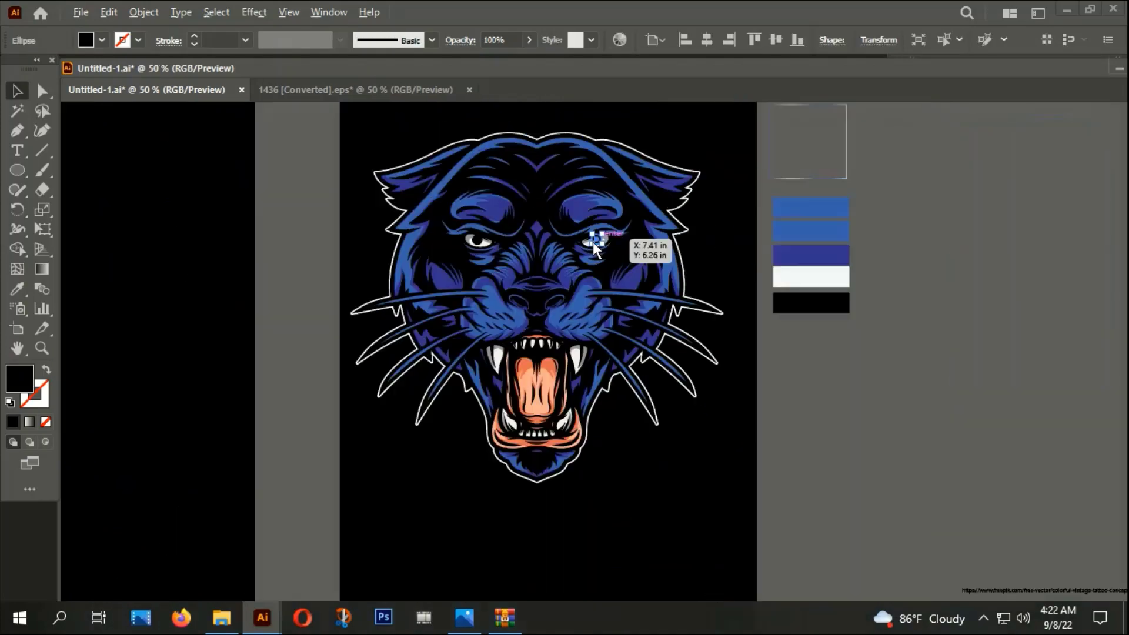
left_click(772, 446)
scroll(605, 456, "down", 1, "alt")
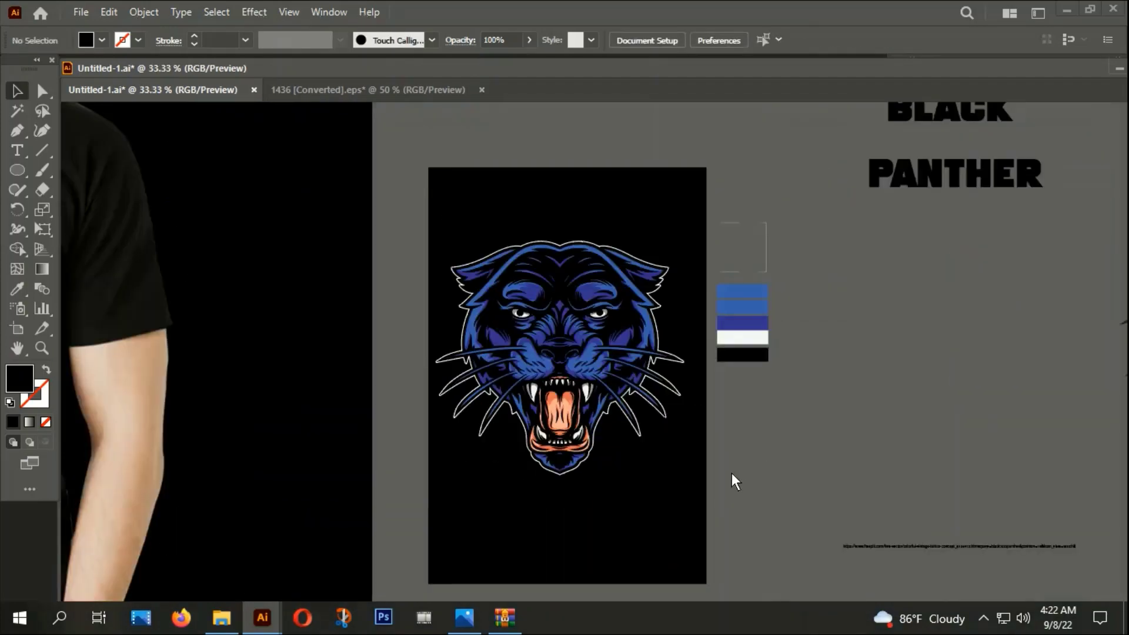
mouse_move(732, 472)
left_mouse_down()
mouse_move(644, 428)
mouse_move(570, 411)
left_mouse_up()
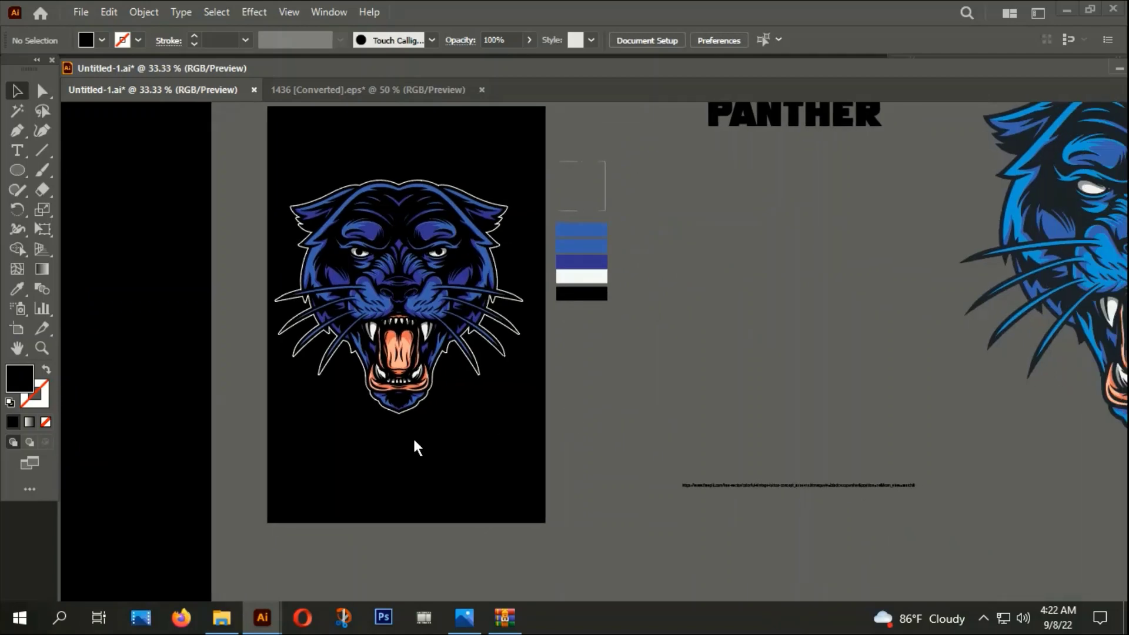
scroll(405, 433, "up", 1, "alt")
scroll(404, 433, "up", 3, "alt")
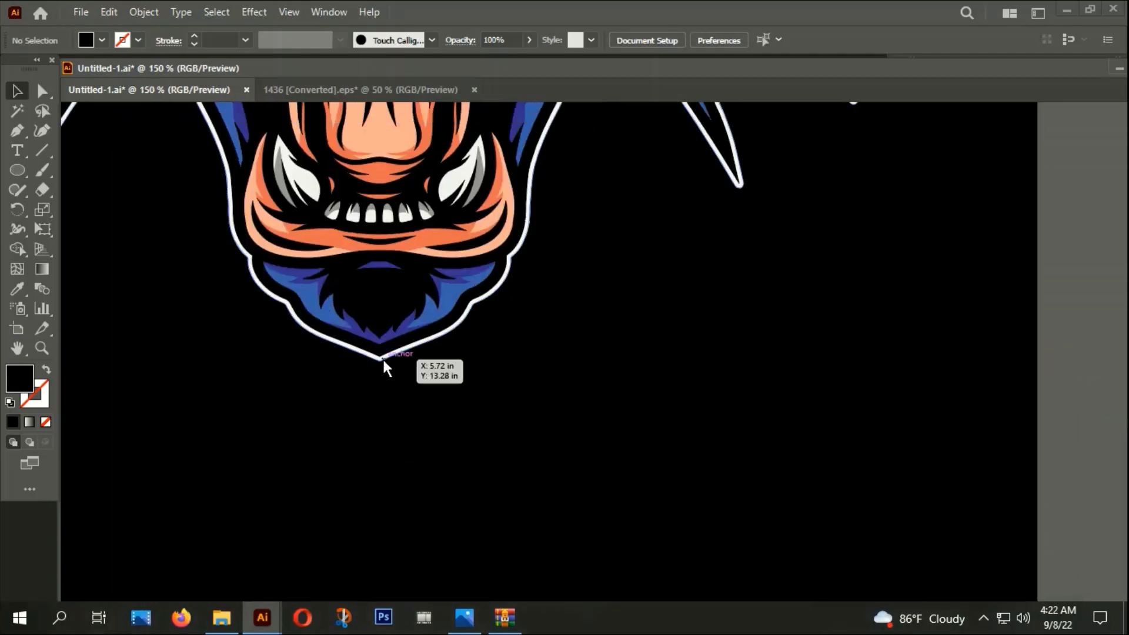
Apply a Gaussian Blur of about 32.5 px to the white chin outline path
left_click(383, 359)
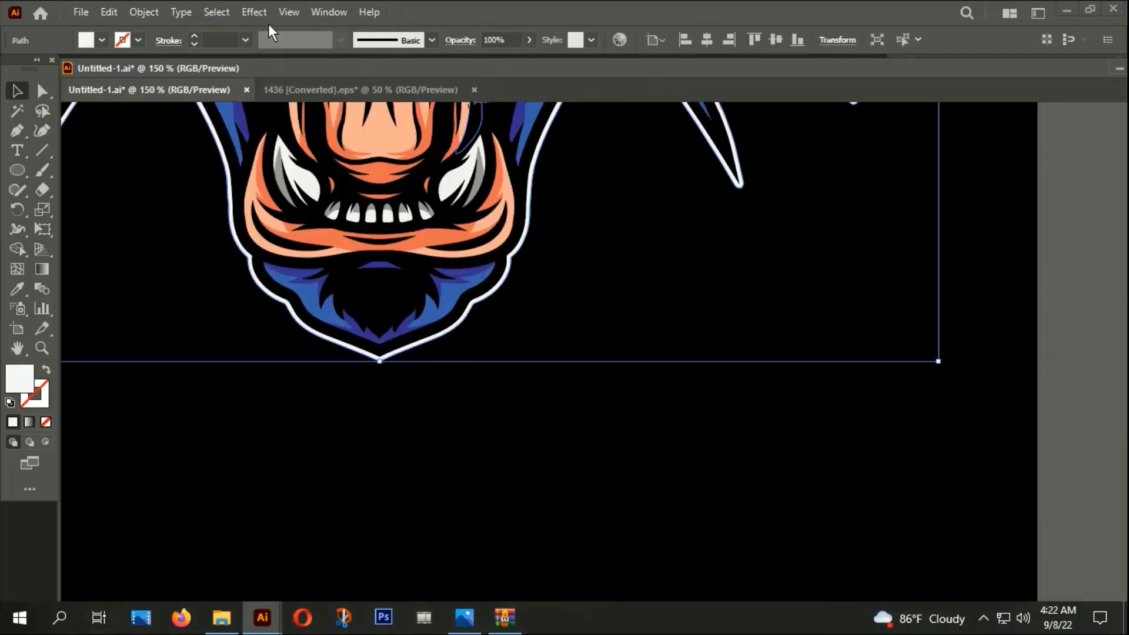
left_click_drag(346, 327, 351, 330)
left_click(249, 13)
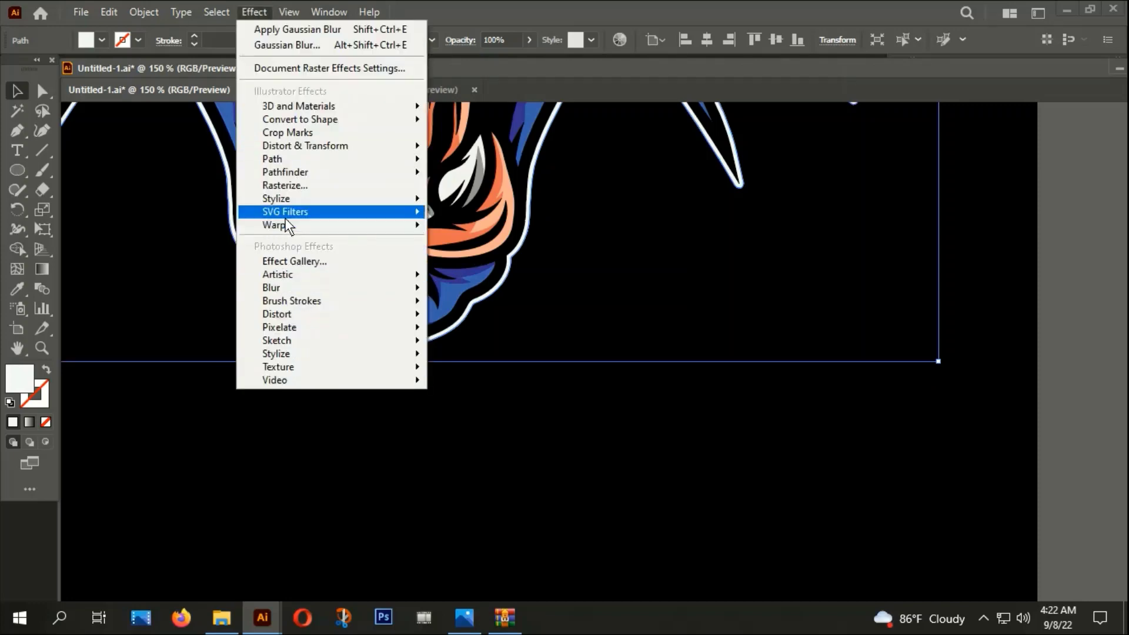
mouse_move(326, 288)
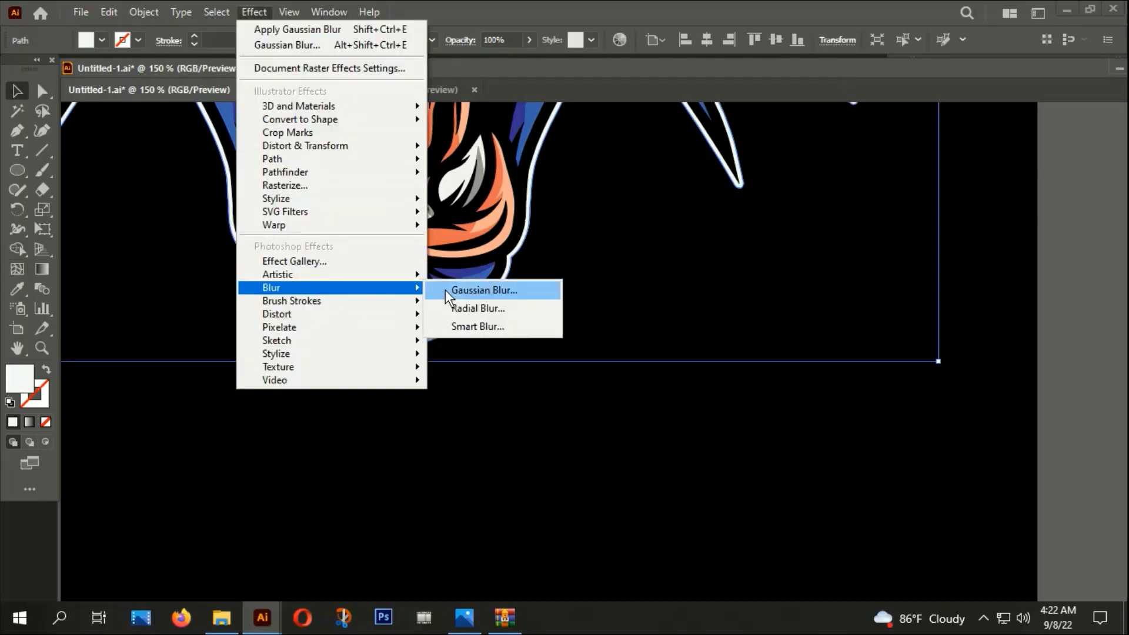
left_click(490, 290)
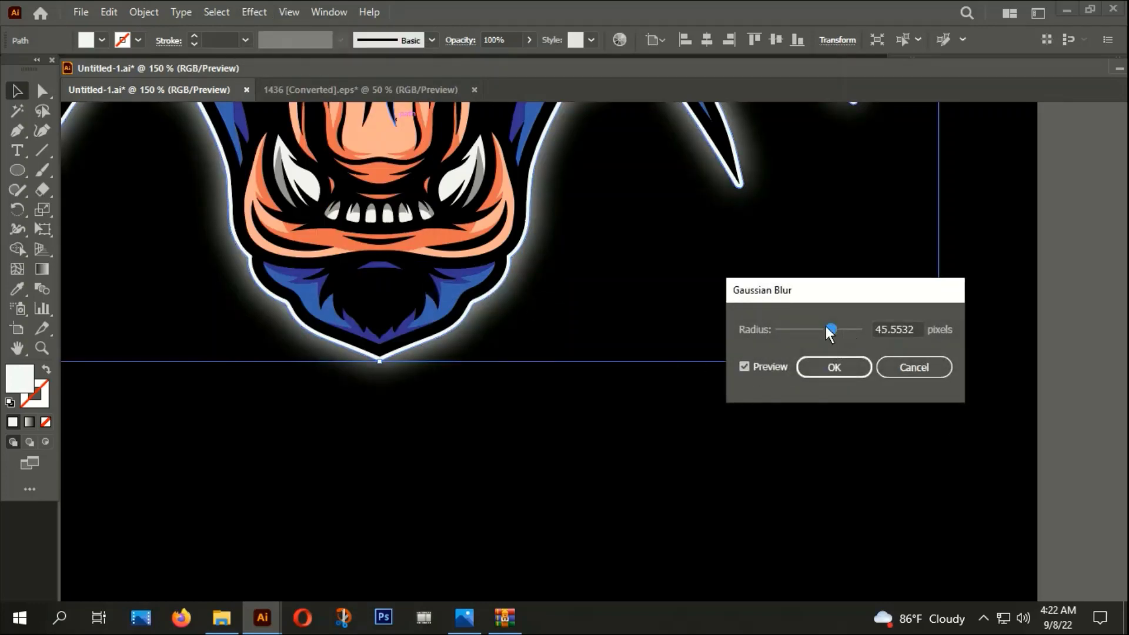
left_click_drag(826, 327, 826, 329)
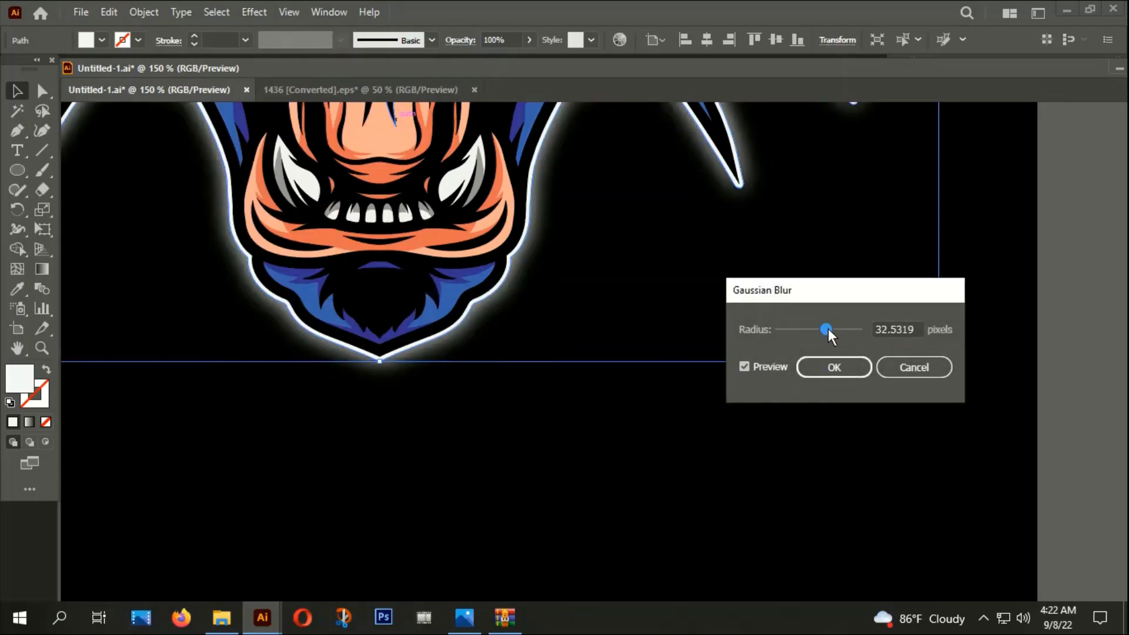
left_click(828, 370)
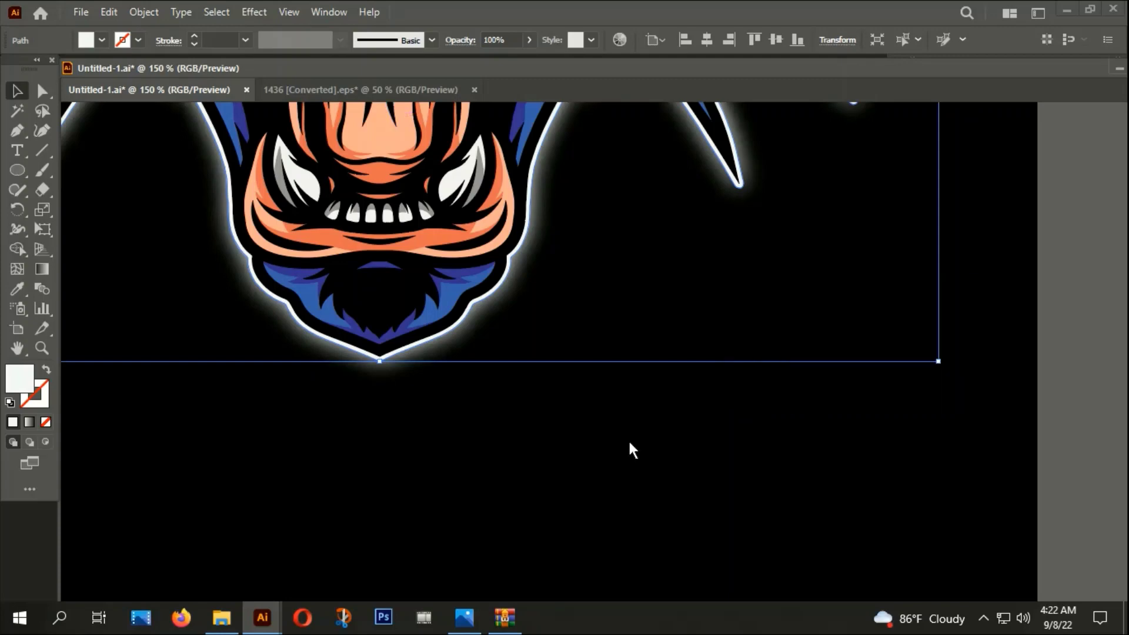
scroll(612, 447, "down", 4)
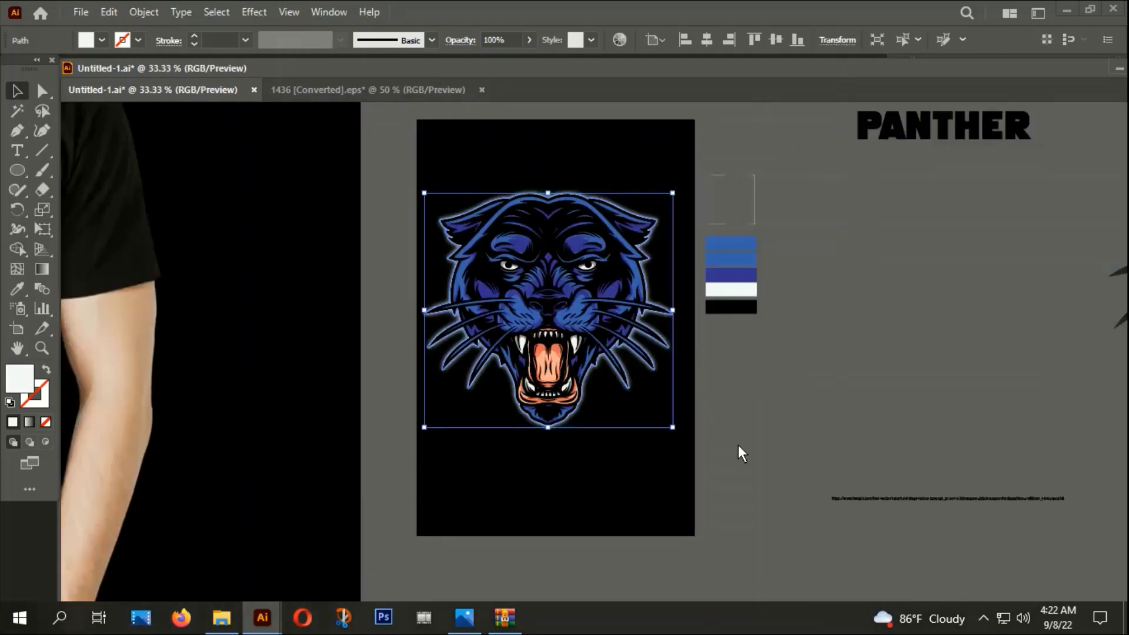
Marquee-select the whole panther artwork and group it
left_click(739, 444)
left_click_drag(466, 140, 625, 465)
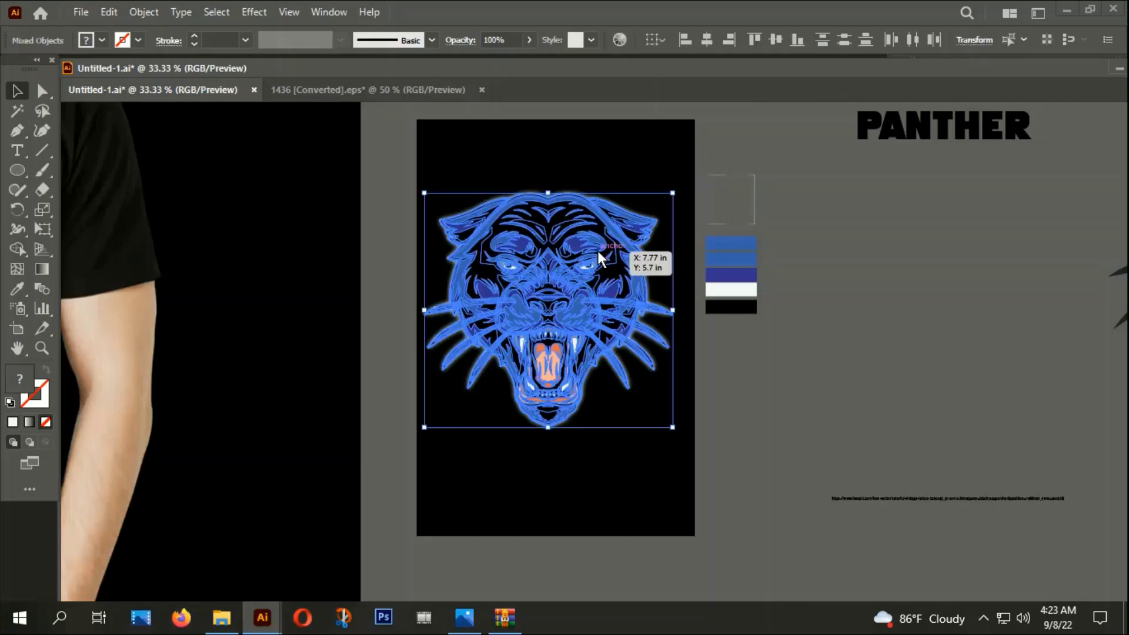
right_click(634, 227)
left_click(675, 380)
left_click(588, 447)
Move the panther group off the artboard to the right and drag the BLACK PANTHER title onto it
scroll(567, 438, "down", 1)
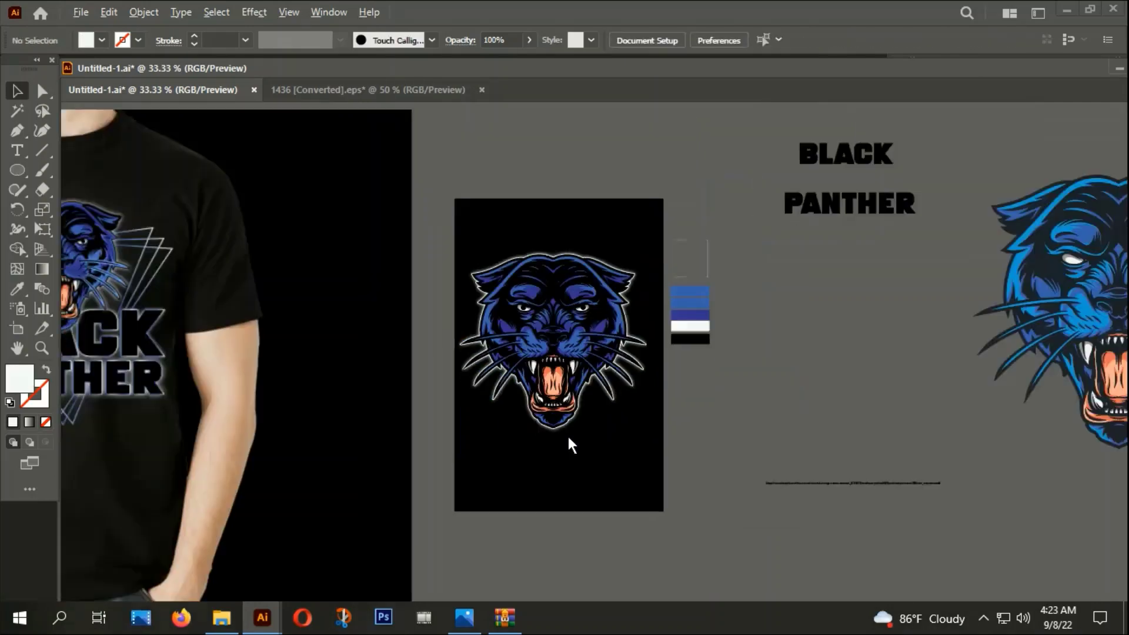
scroll(566, 436, "down", 1)
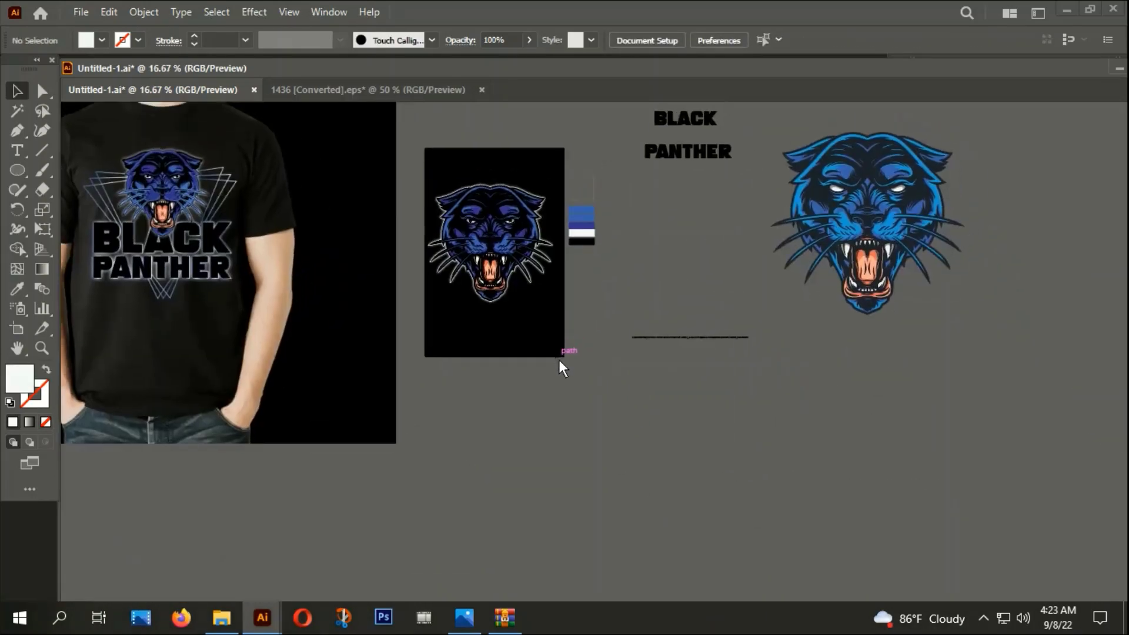
scroll(488, 230, "up", 1)
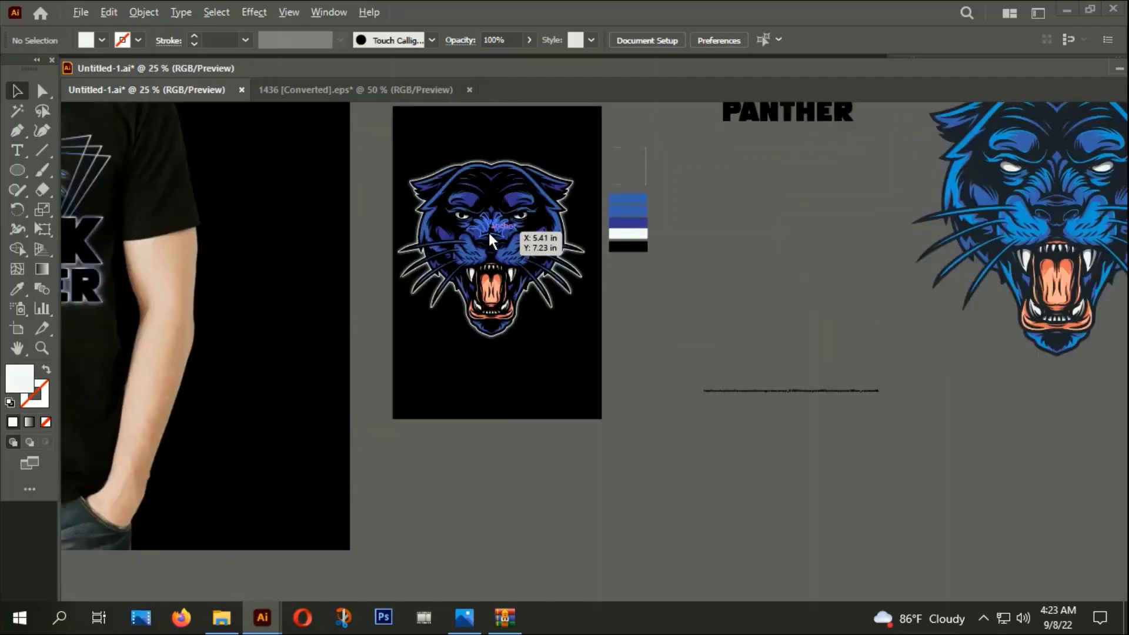
scroll(488, 230, "up", 1)
scroll(488, 231, "down", 1)
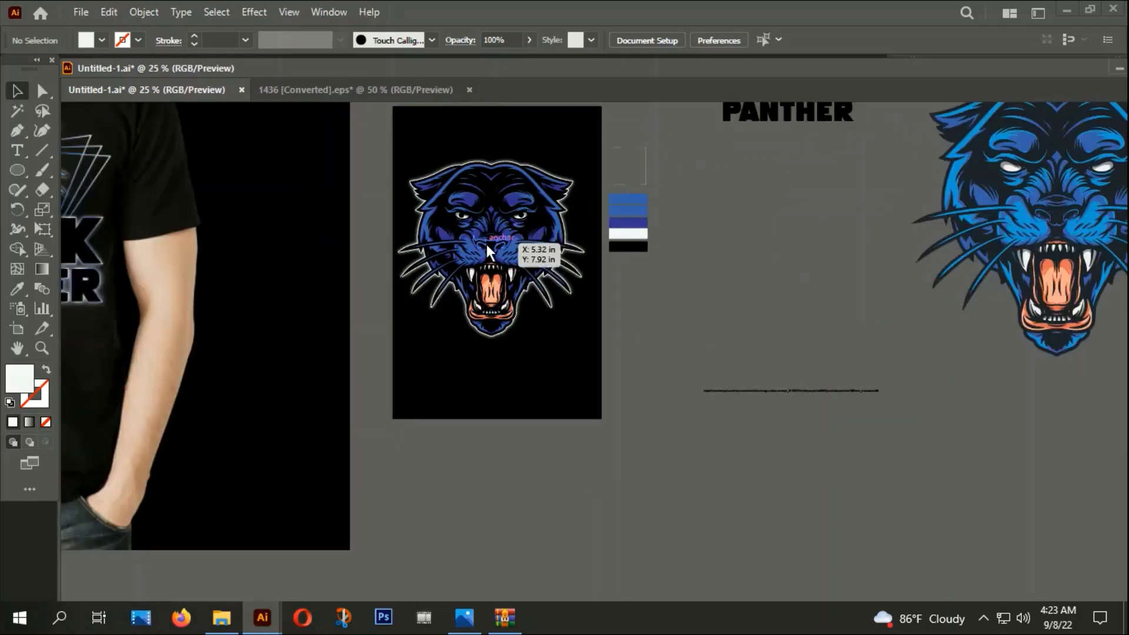
scroll(548, 241, "right", 2)
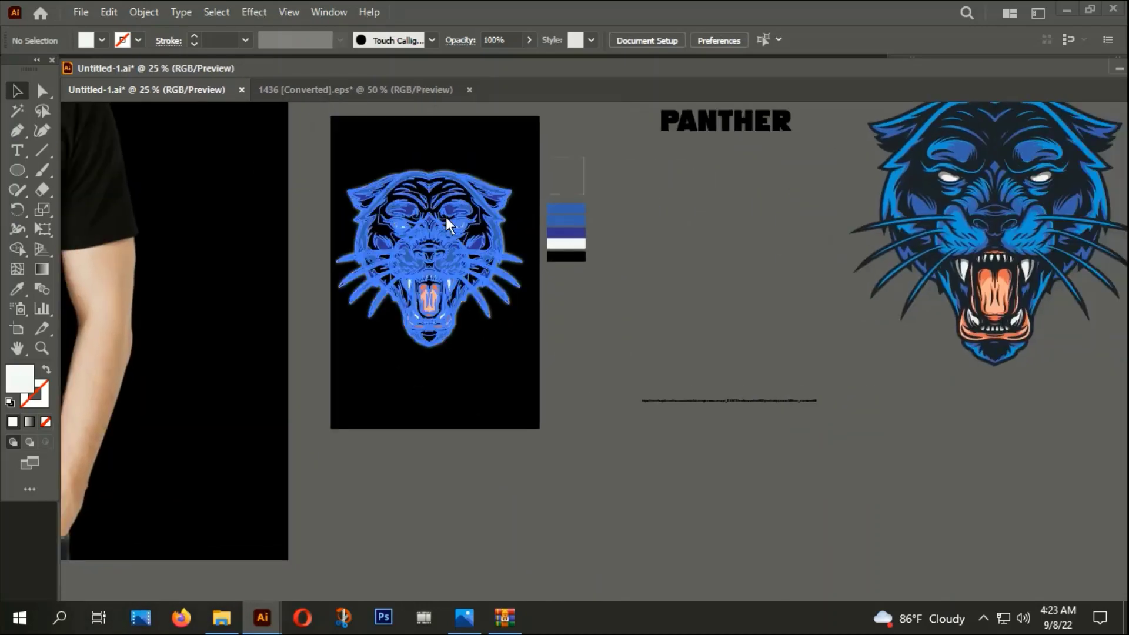
left_click_drag(445, 217, 746, 254)
scroll(714, 143, "up", 2)
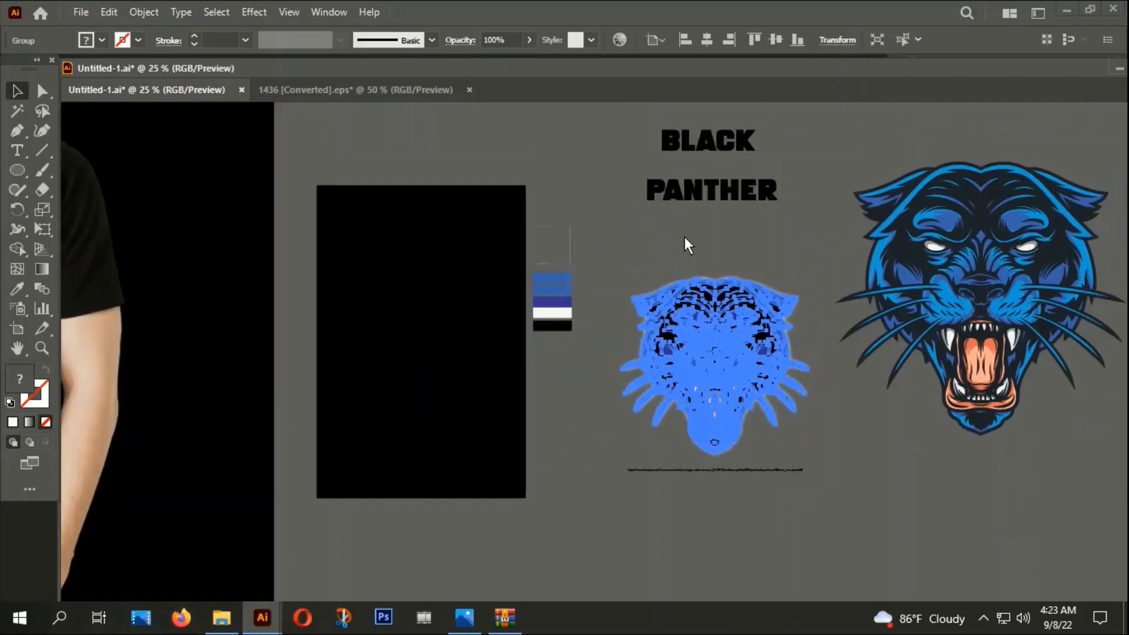
mouse_move(710, 196)
left_mouse_down()
mouse_move(683, 185)
mouse_move(416, 321)
left_mouse_up()
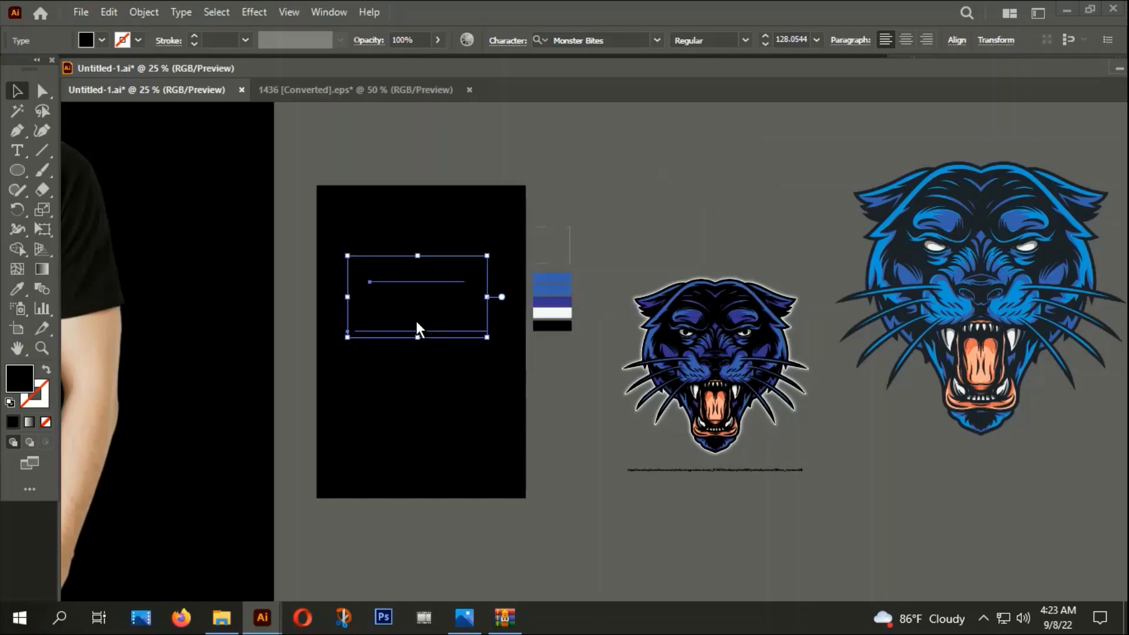
Apply Arrange > Bring to Front and then Create Outlines to the BLACK PANTHER text
right_click(418, 309)
mouse_move(464, 517)
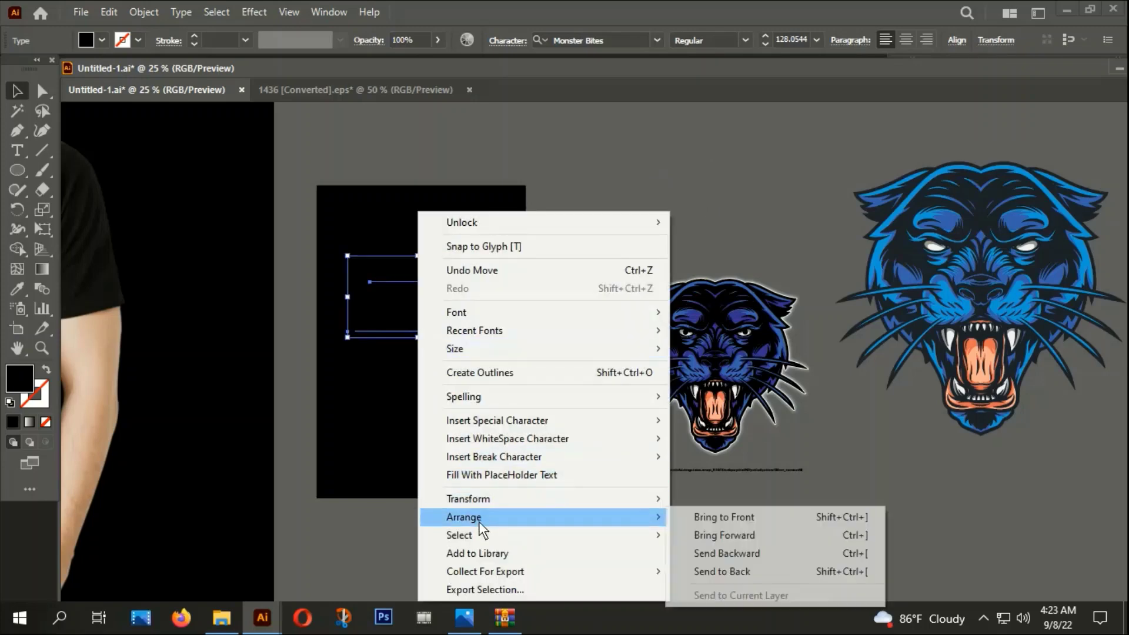
left_click(690, 513)
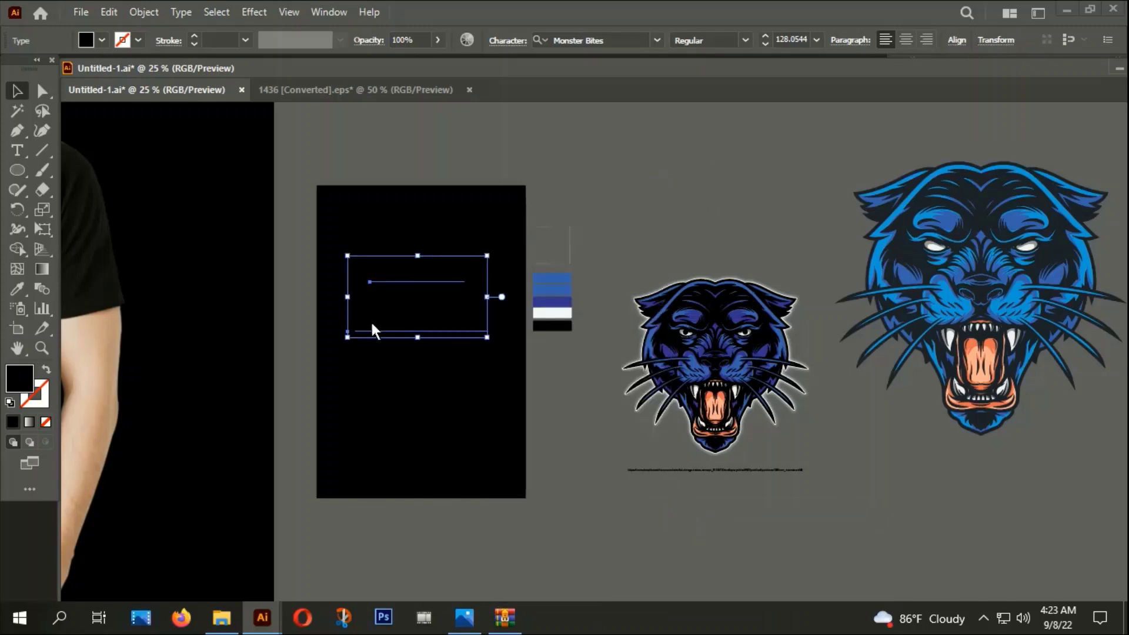
right_click(389, 284)
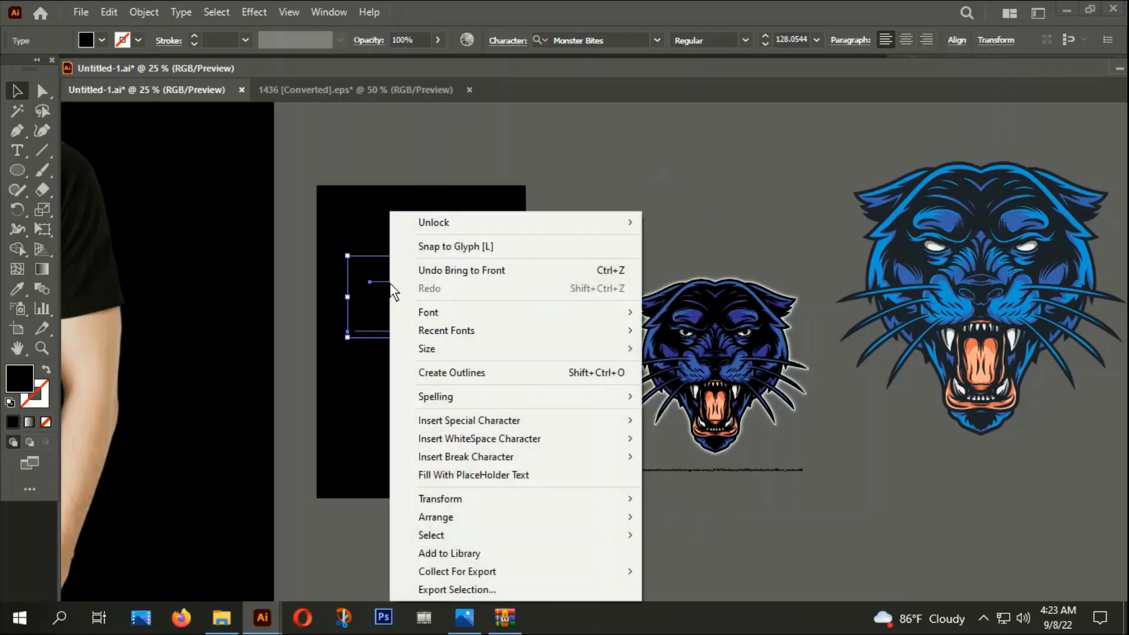
left_click(451, 373)
key("ctrl+minus")
scroll(503, 376, "down", 1)
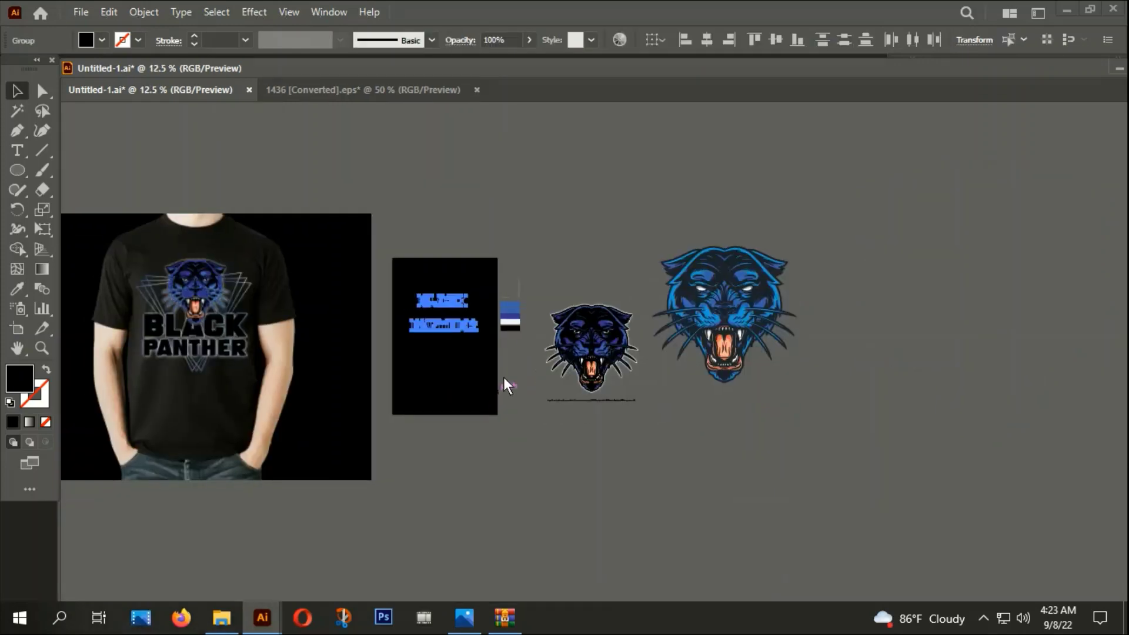
key("ctrl+plus")
key("ctrl+plus")
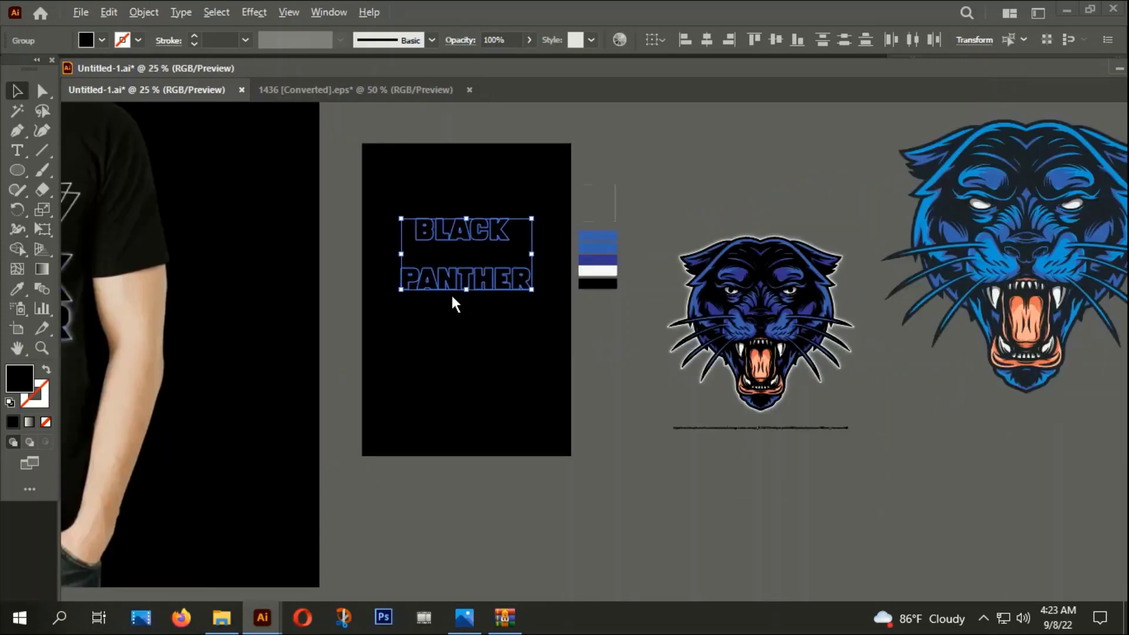
scroll(457, 292, "down", 1)
scroll(559, 284, "up", 3)
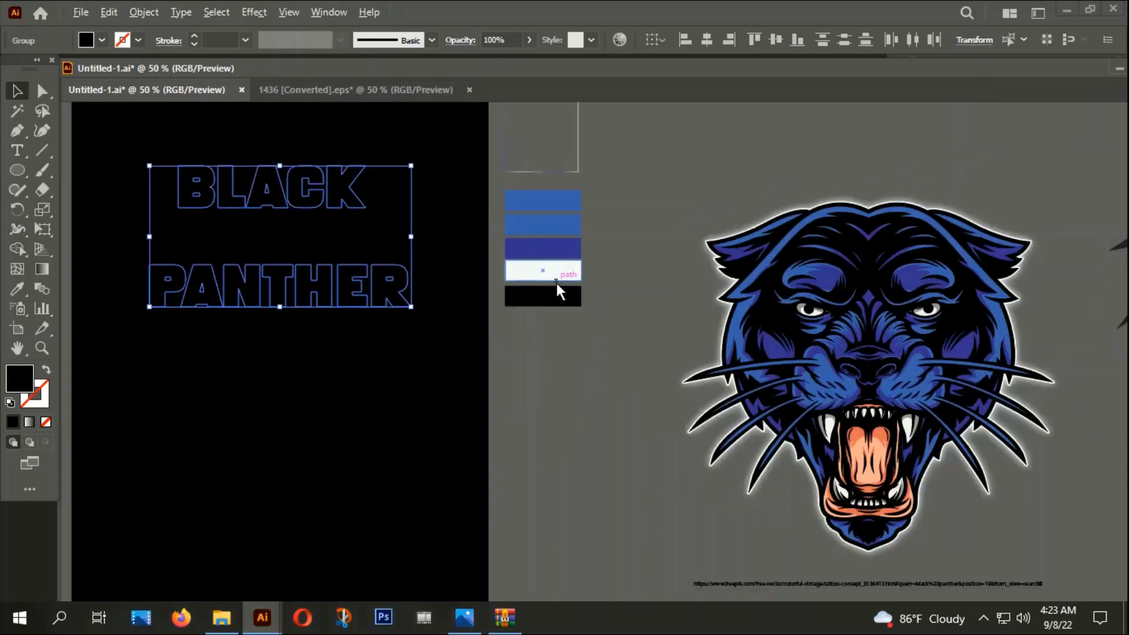
scroll(544, 271, "down", 1)
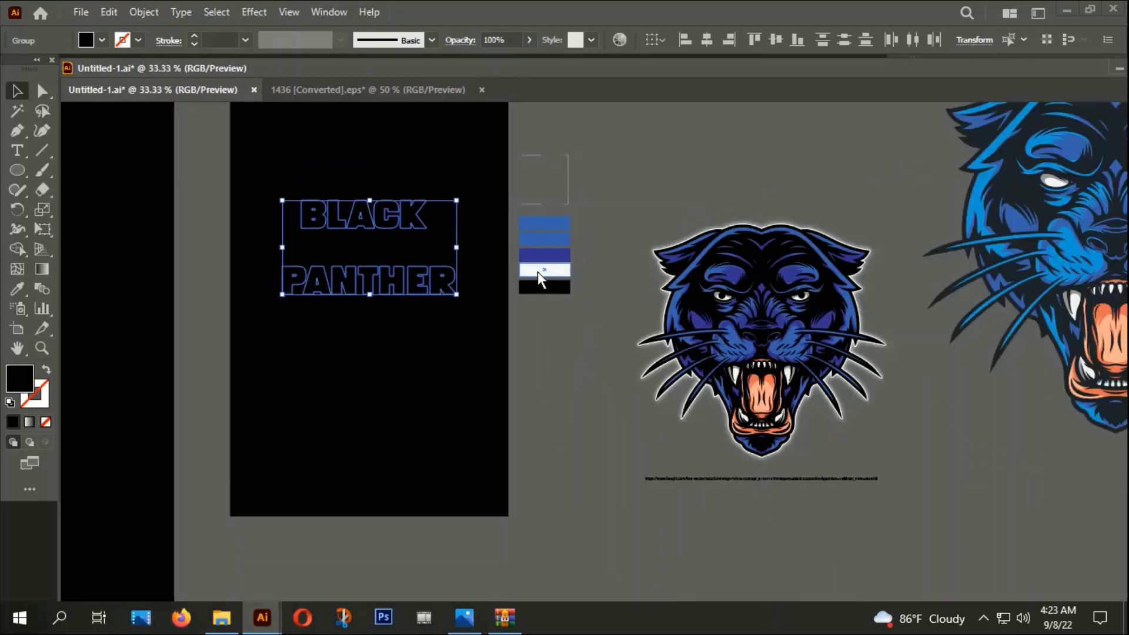
Fill the title with a gradient and add extra stops, one near 26%
left_click(29, 421)
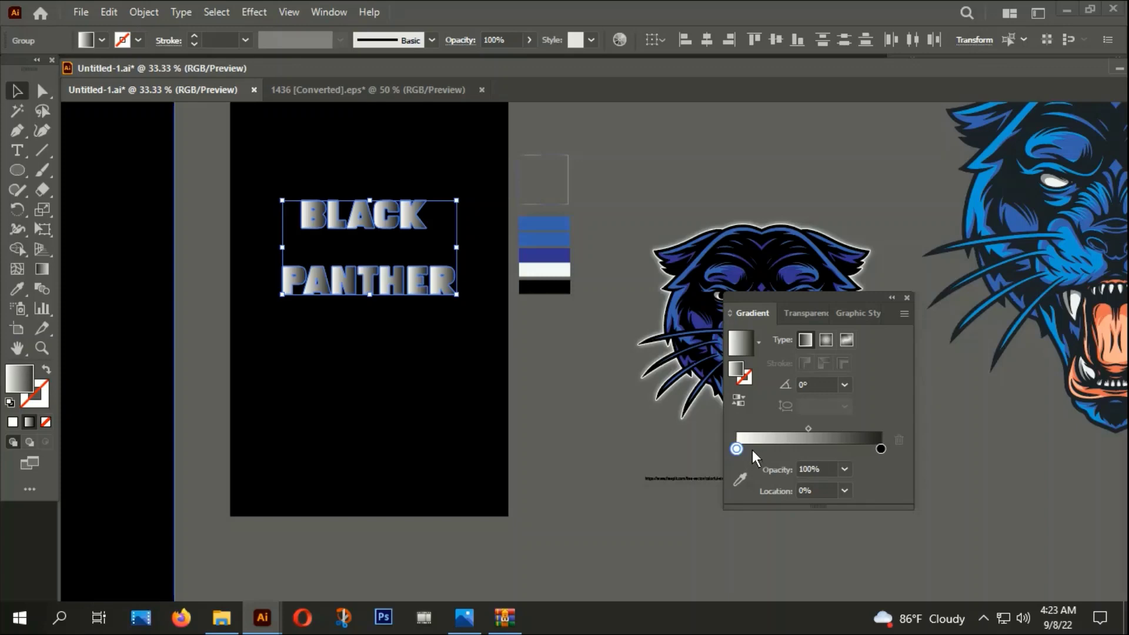
left_click_drag(751, 449, 773, 448)
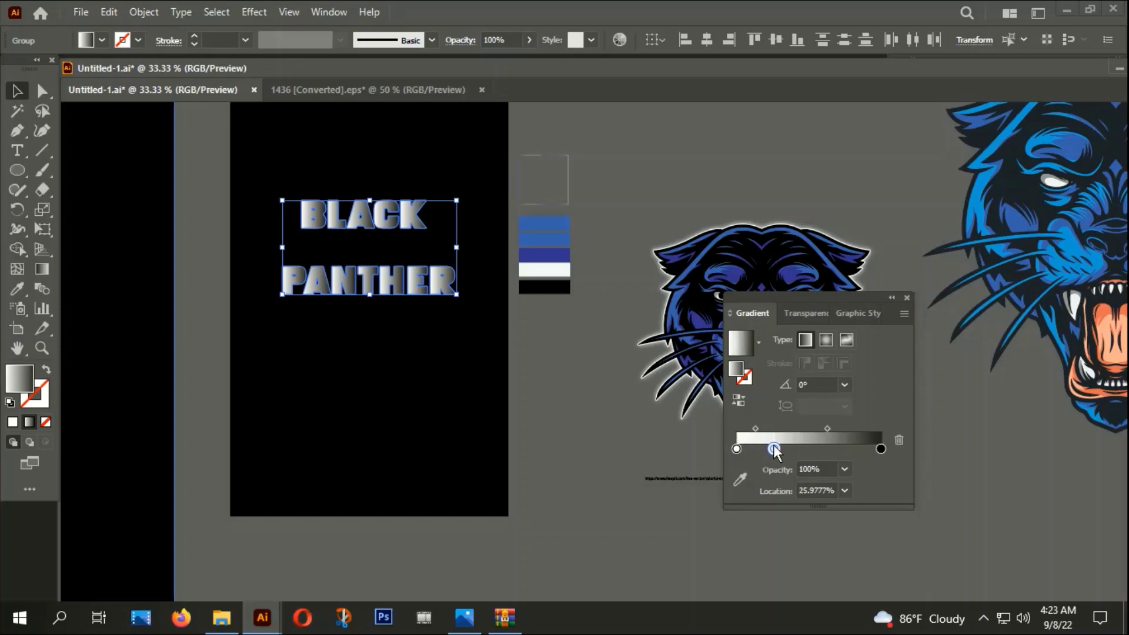
left_click(818, 449)
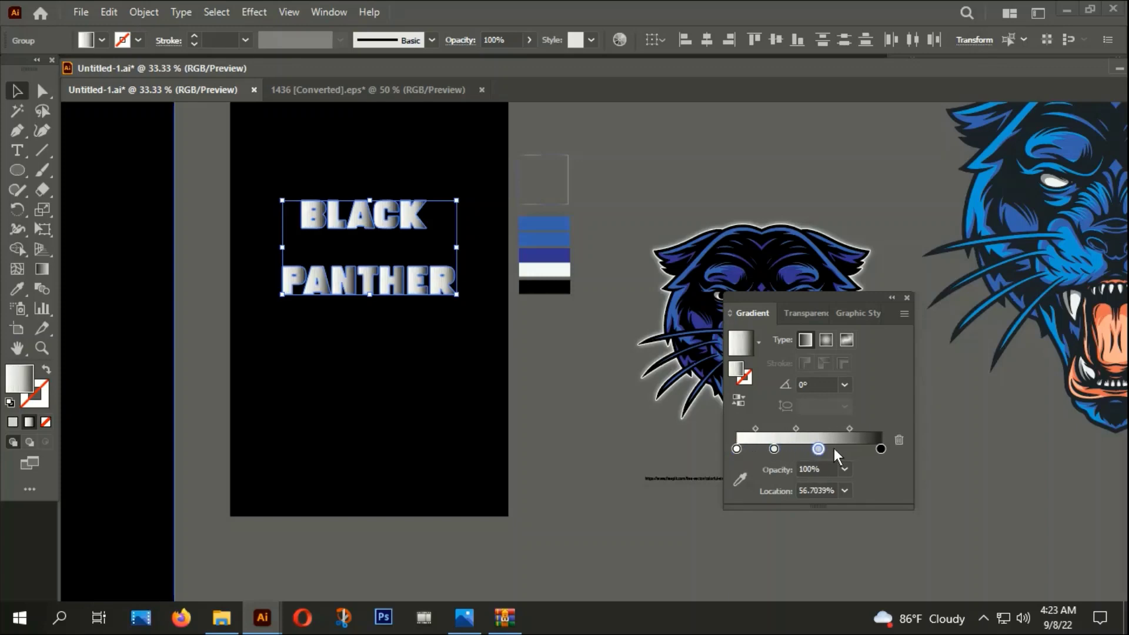
left_click_drag(834, 449, 853, 449)
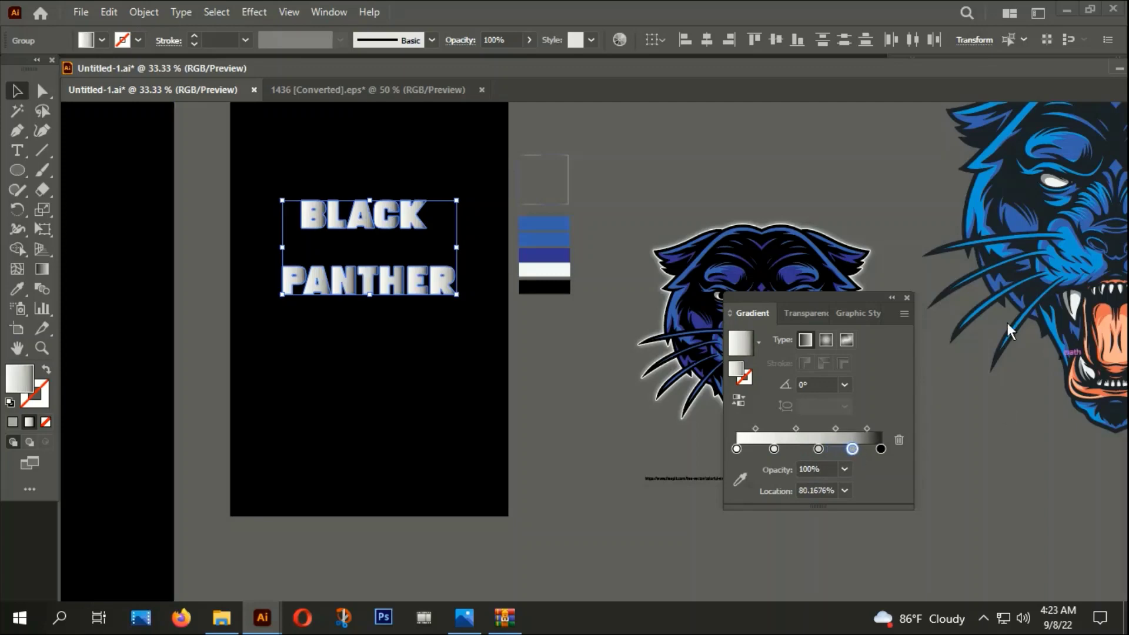
left_click(736, 448)
Set the first gradient stop to white, the second dark blue and the third white
left_click(18, 287)
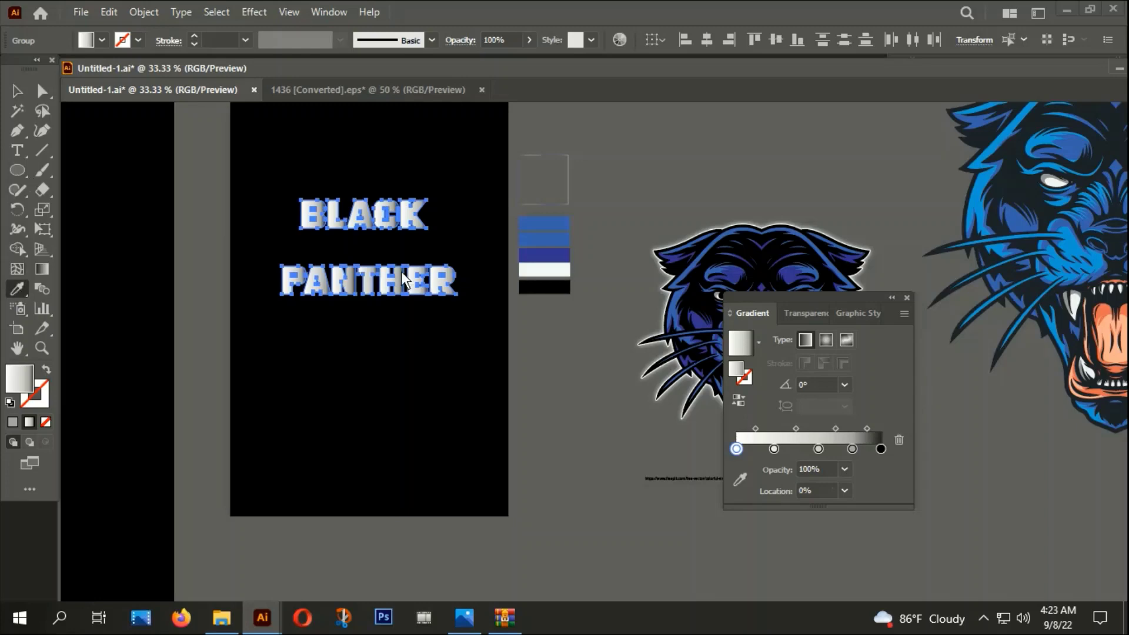
left_click(552, 270)
left_click(774, 449)
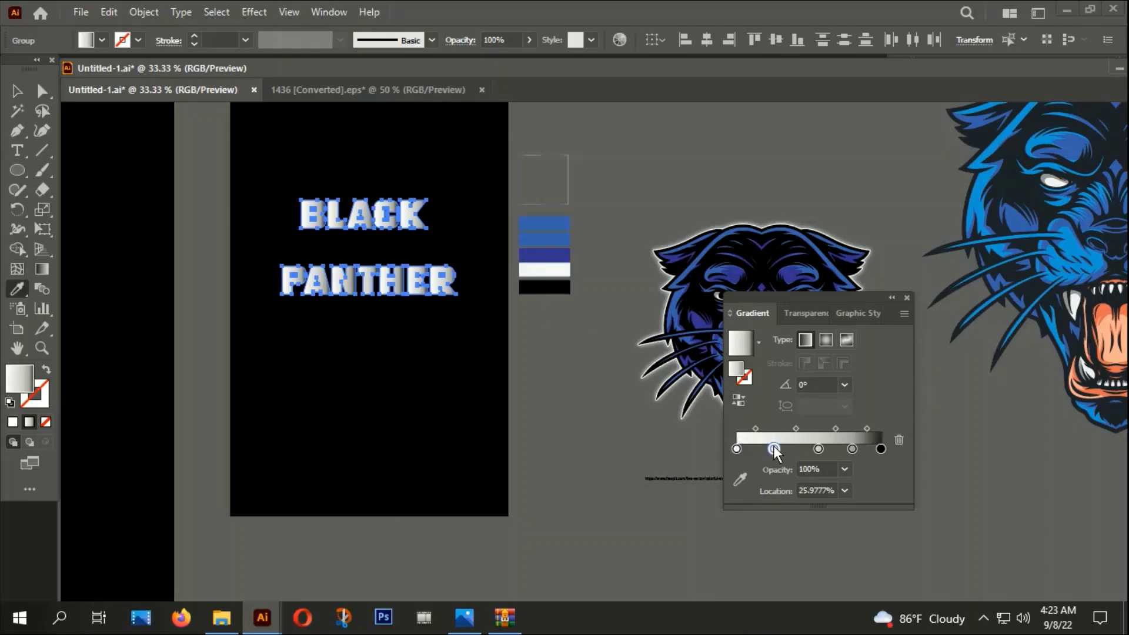
left_click(550, 252)
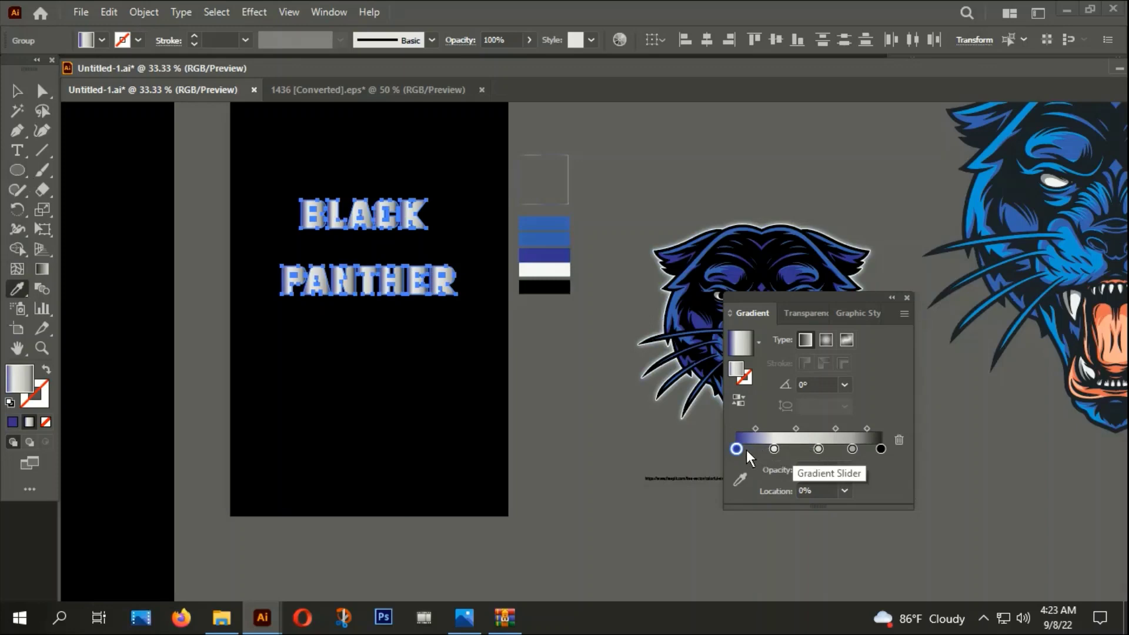
key("ctrl+z")
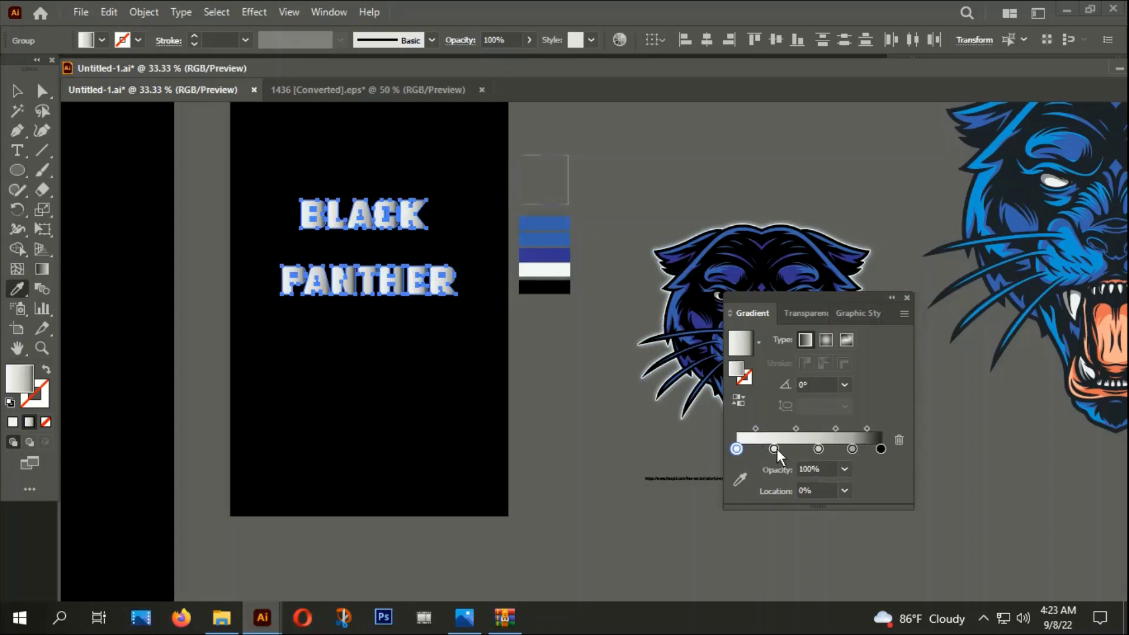
left_click(775, 449)
left_click(560, 256, "shift")
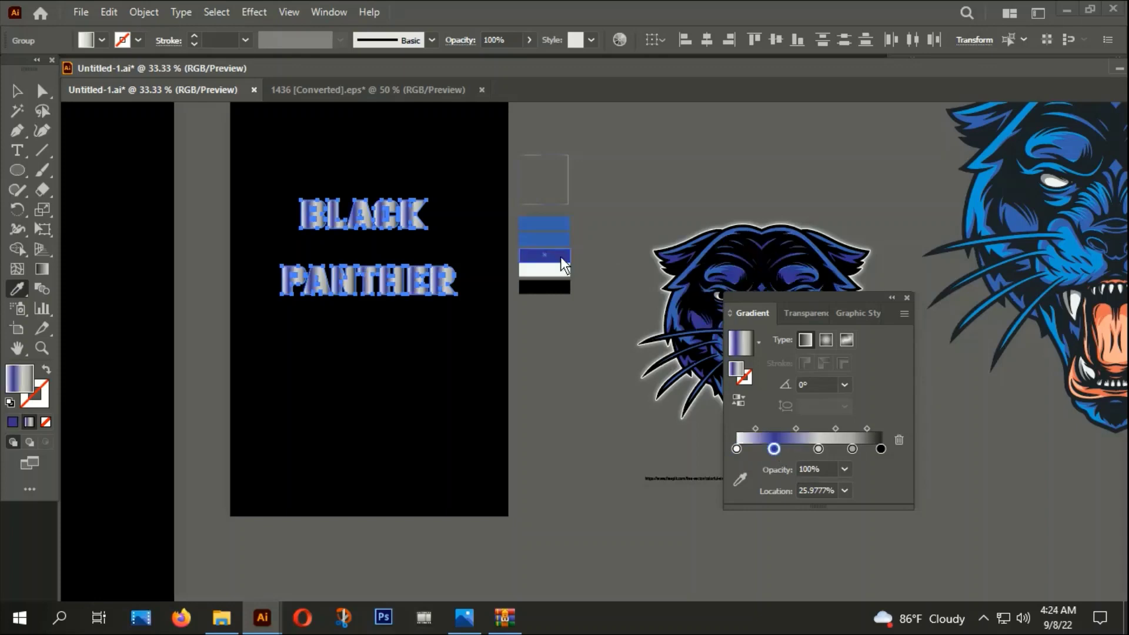
left_click(818, 449)
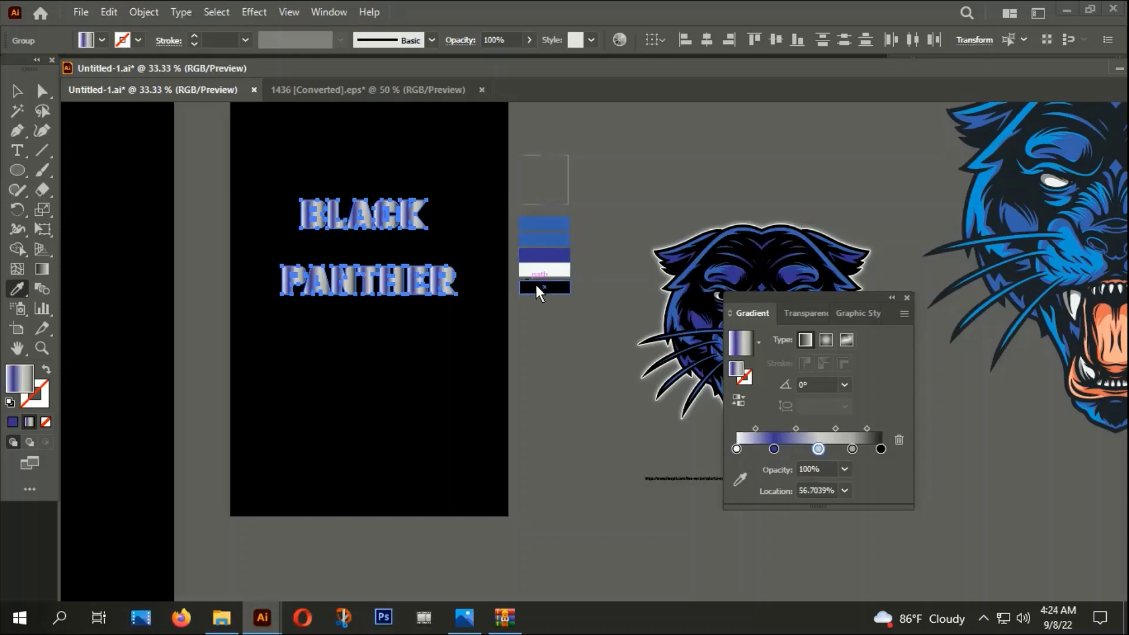
left_click(552, 274, "shift")
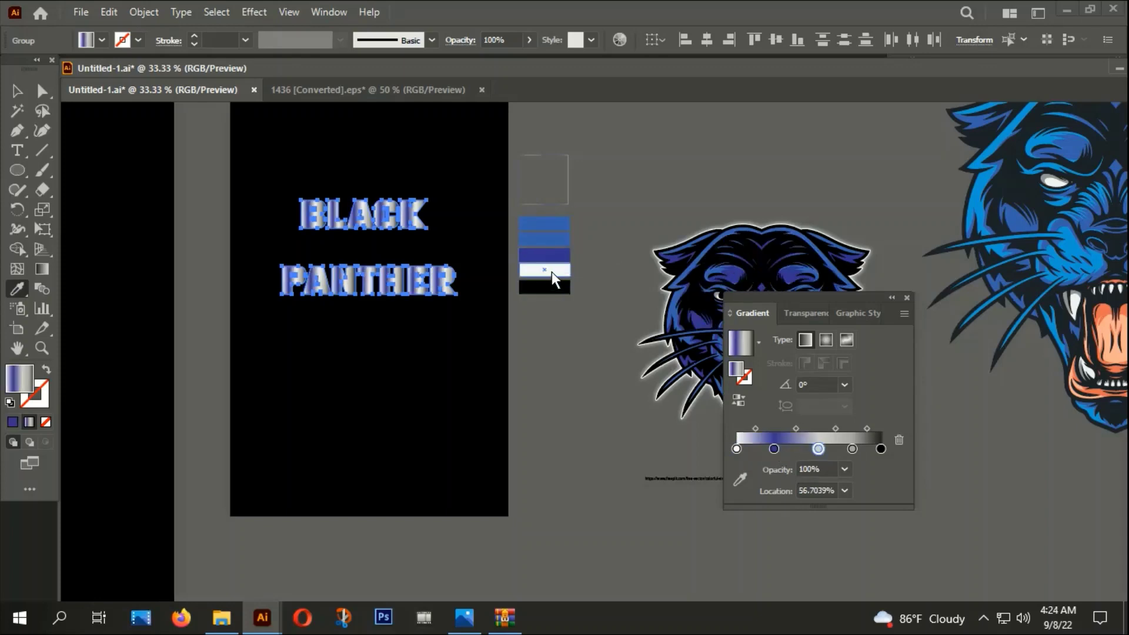
Make the fourth stop dark blue and the end stop white, then move the gradient to the stroke
left_click(852, 449)
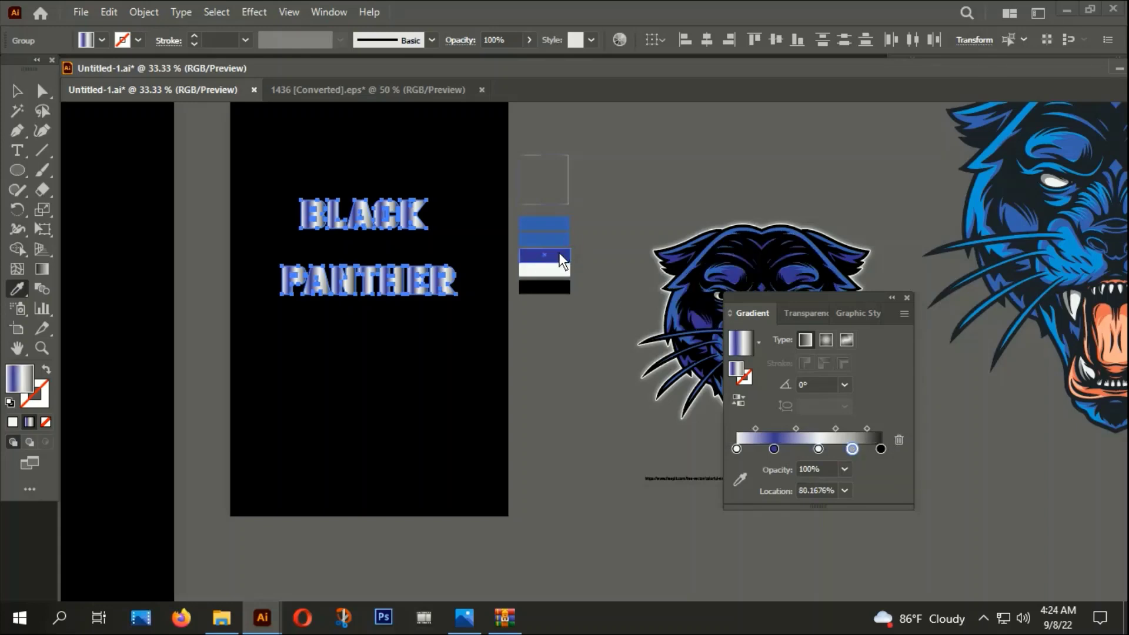
left_click(559, 254, "shift")
left_click(881, 448)
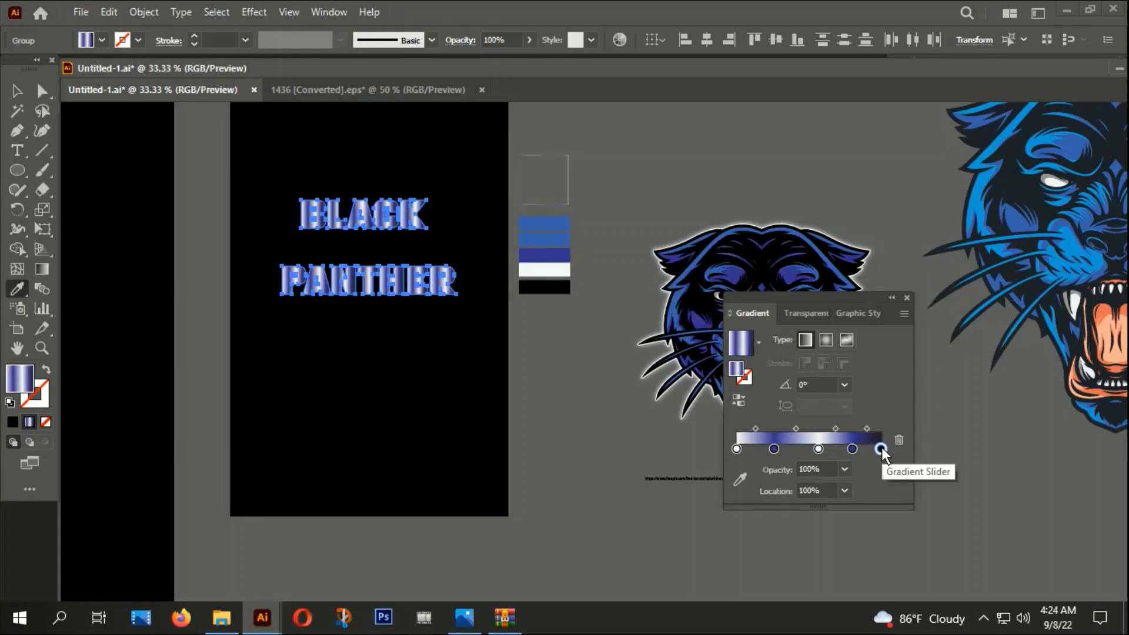
left_click(557, 276, "shift")
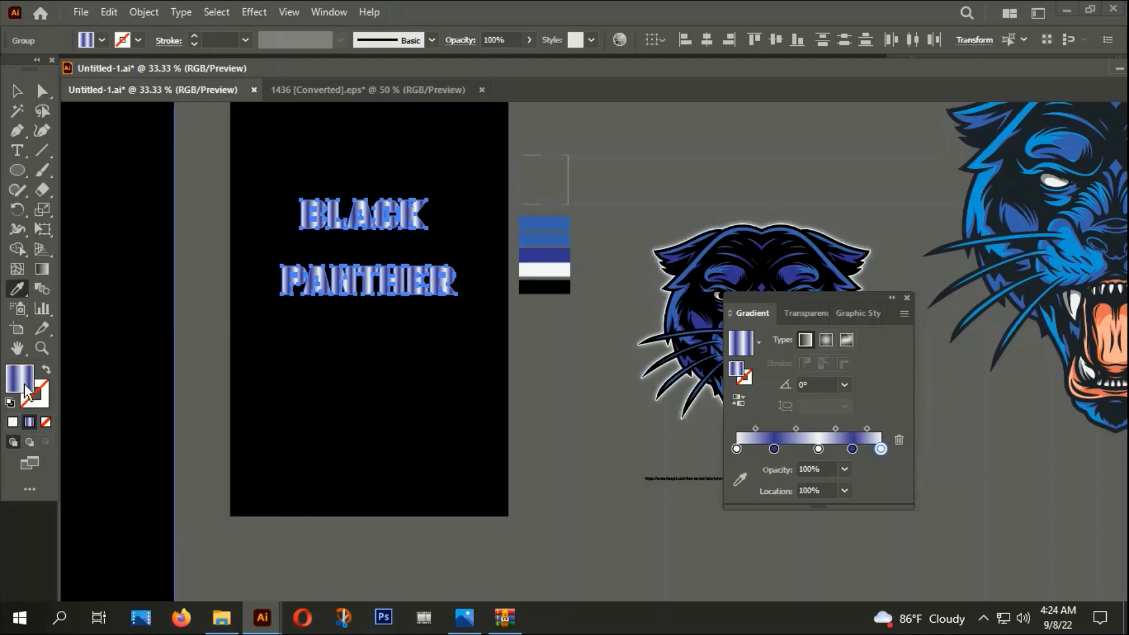
left_click(47, 368)
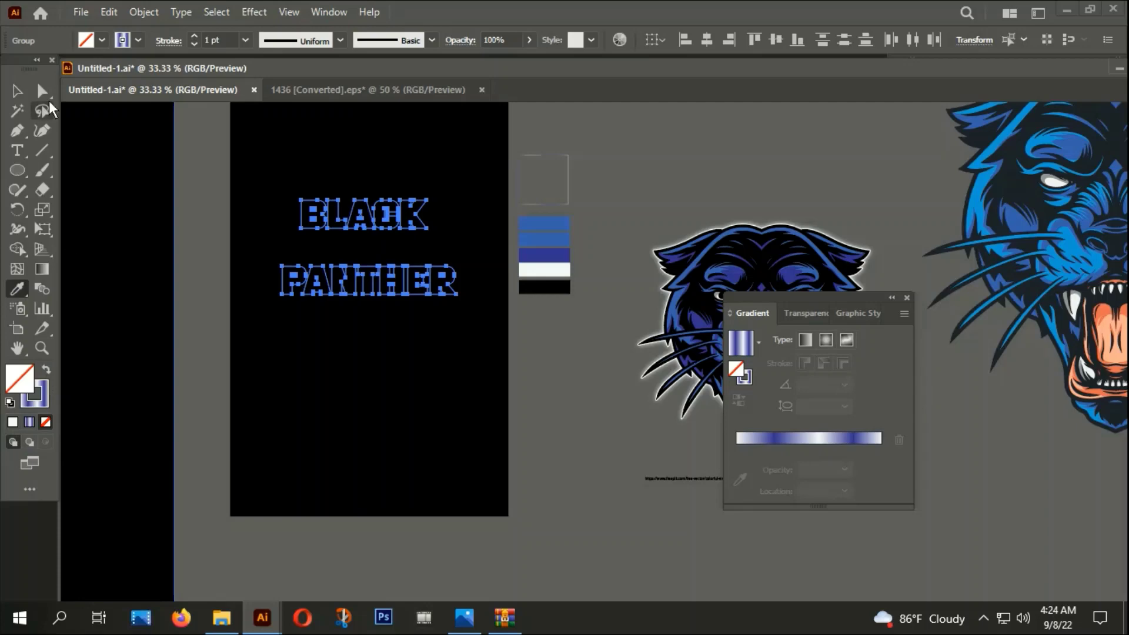
left_click(15, 94)
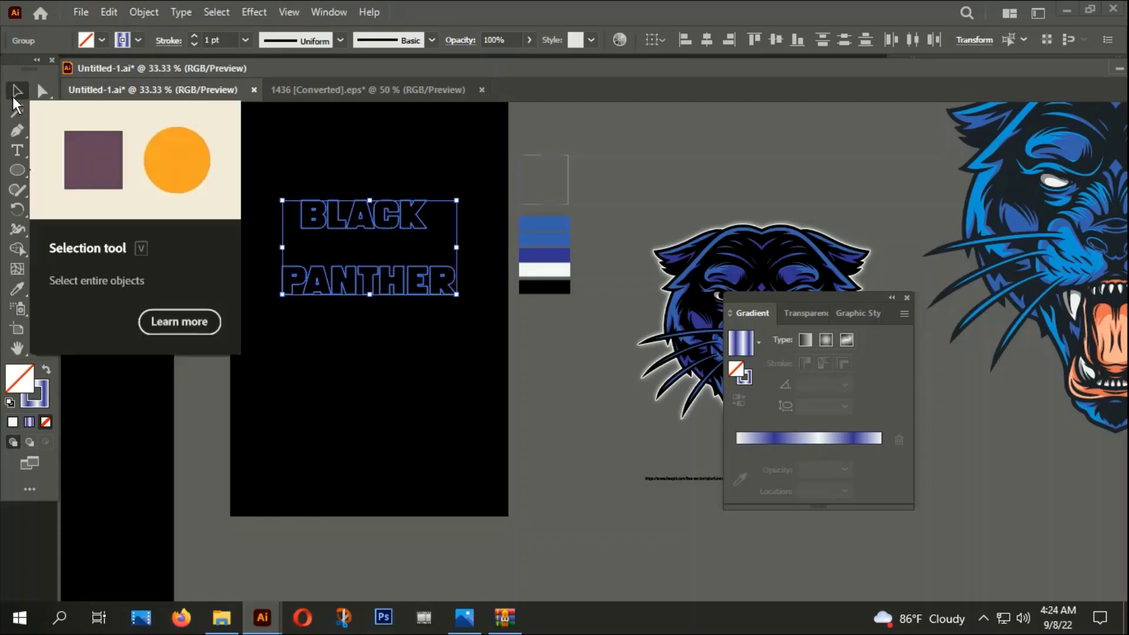
Move BLACK down to sit just above PANTHER and select both words
left_click(268, 398)
left_click(354, 280)
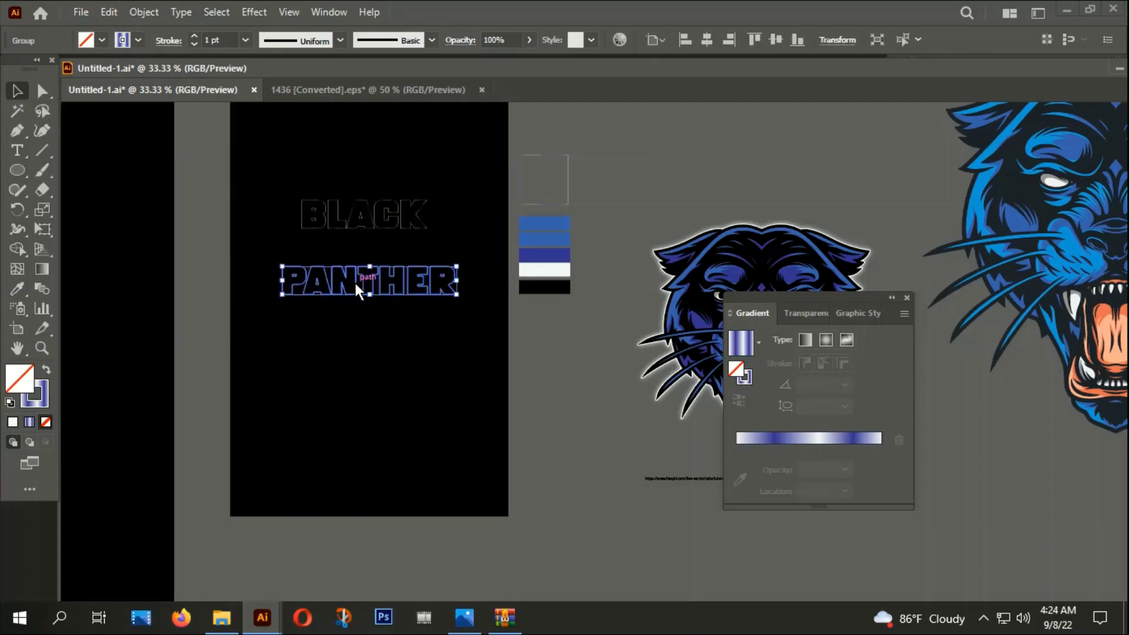
left_click(270, 165)
scroll(361, 287, "up", 1)
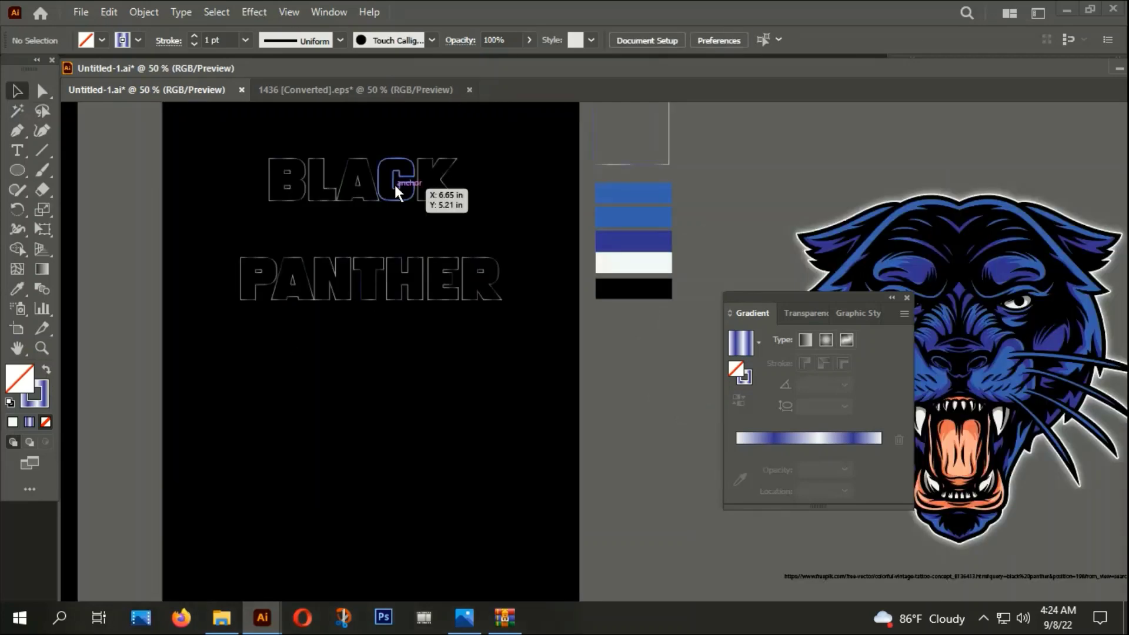
left_click_drag(394, 185, 405, 233)
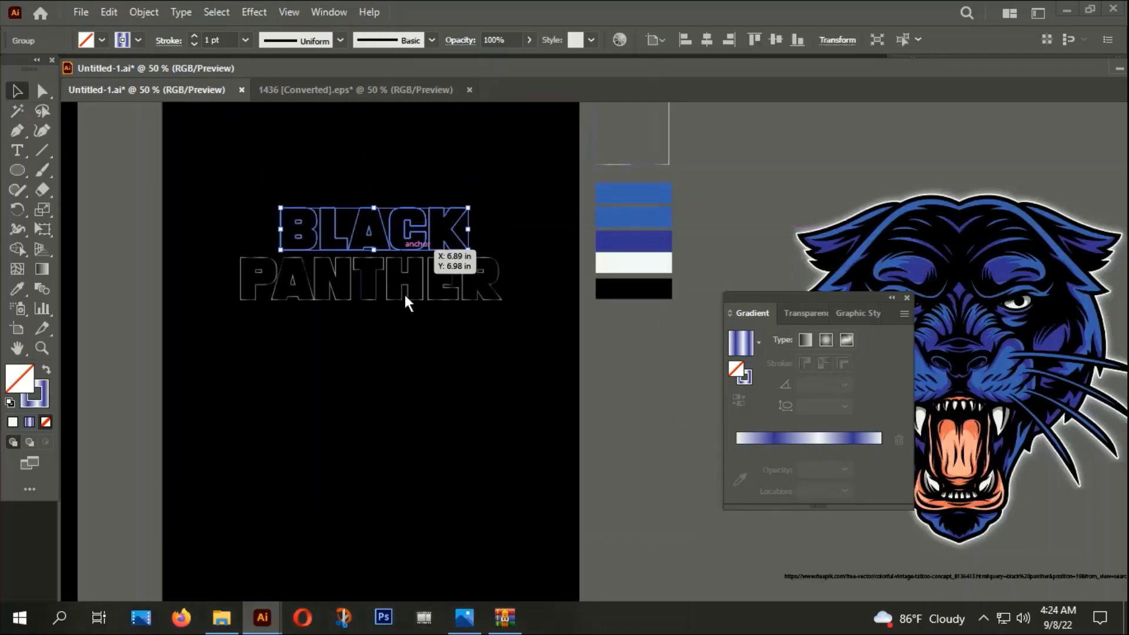
left_click(297, 228)
left_click_drag(272, 257, 383, 358)
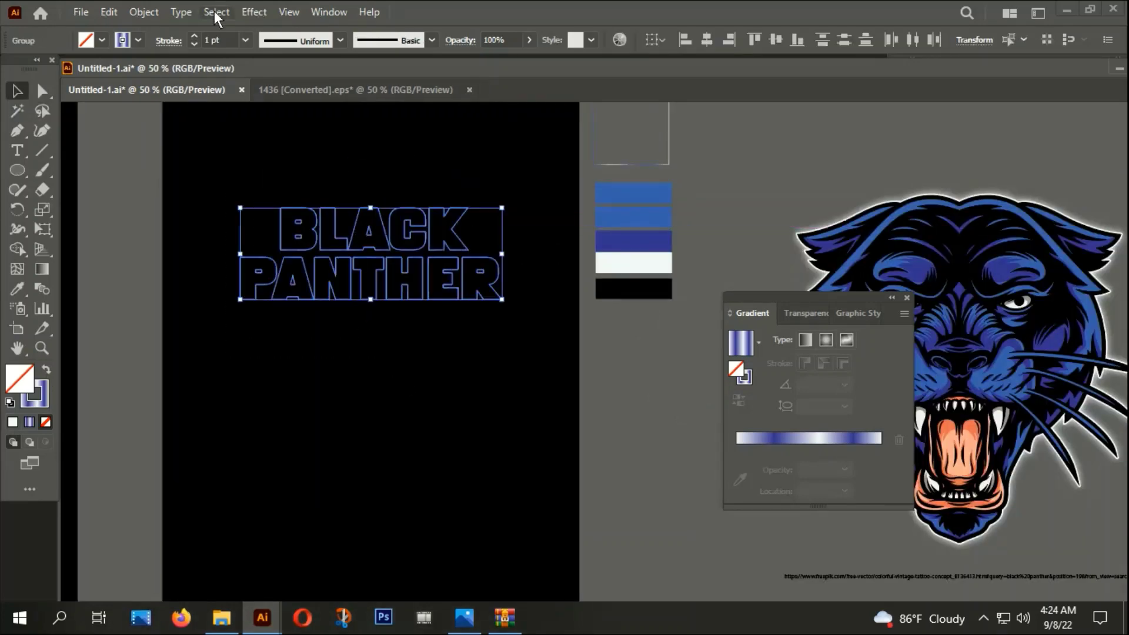
Thicken the title outline to 3 pt and set its stroke gradient angle to -90°
left_click(196, 35)
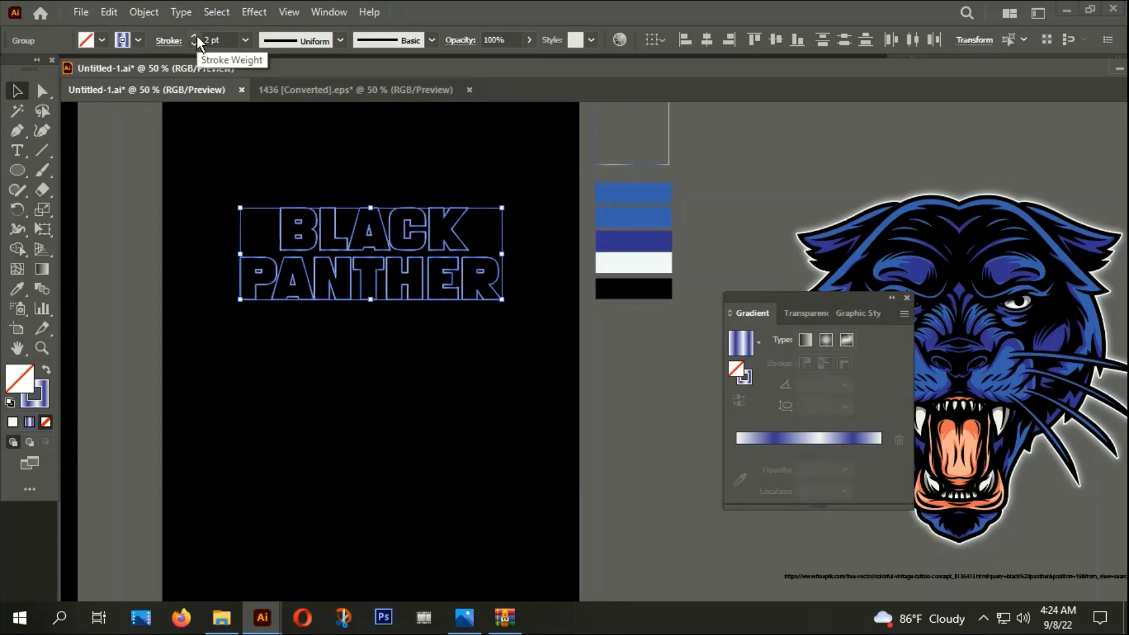
left_click(221, 183)
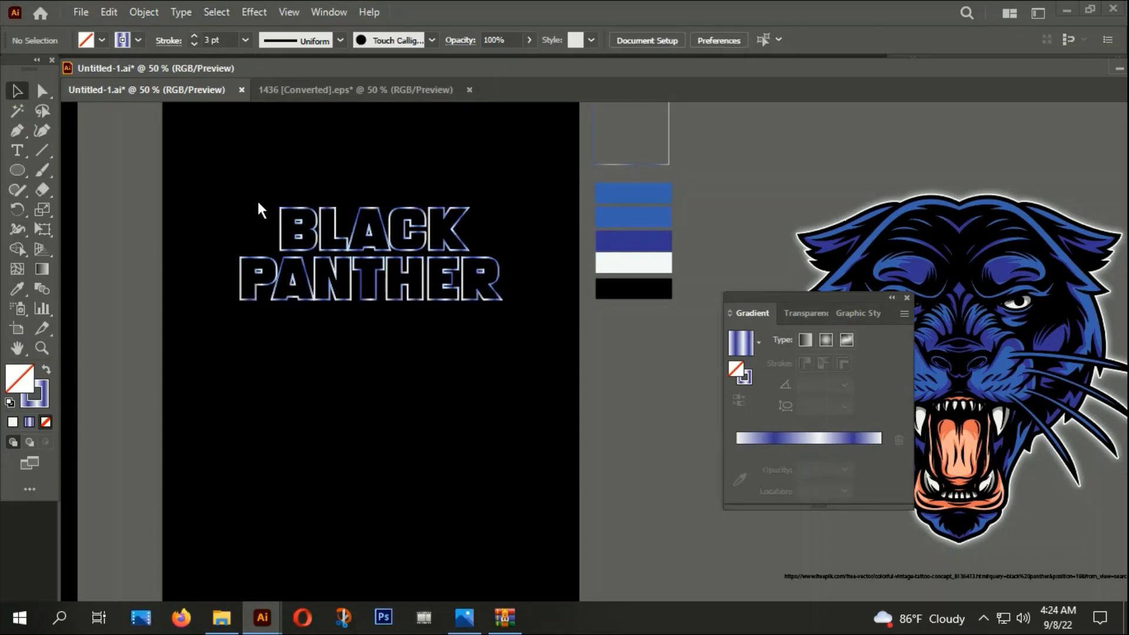
left_click(351, 298)
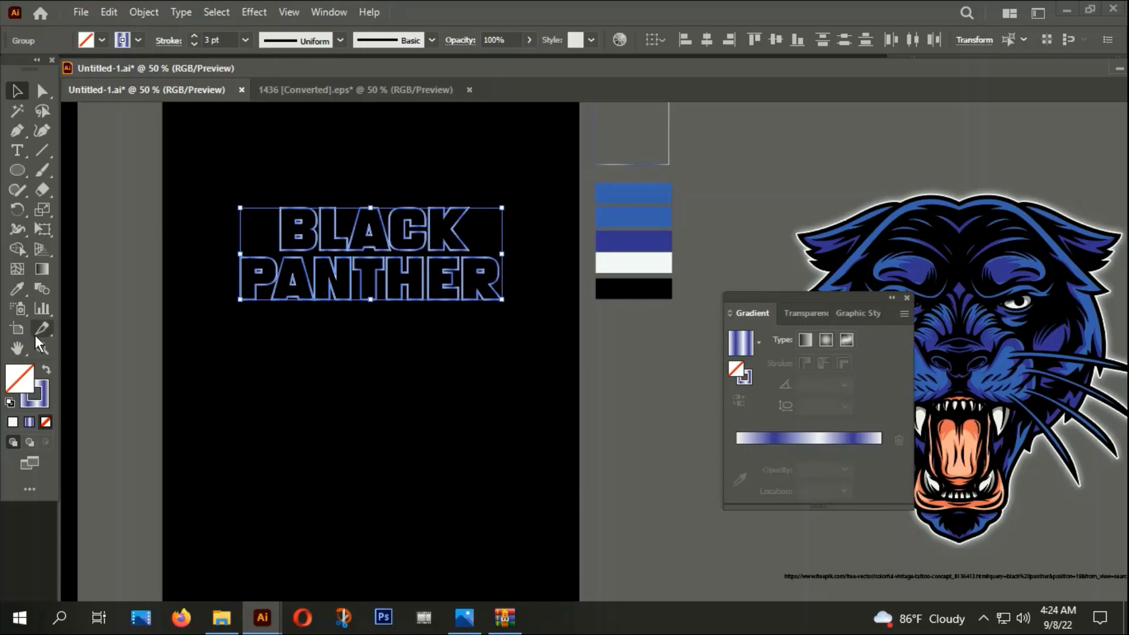
left_click(40, 400)
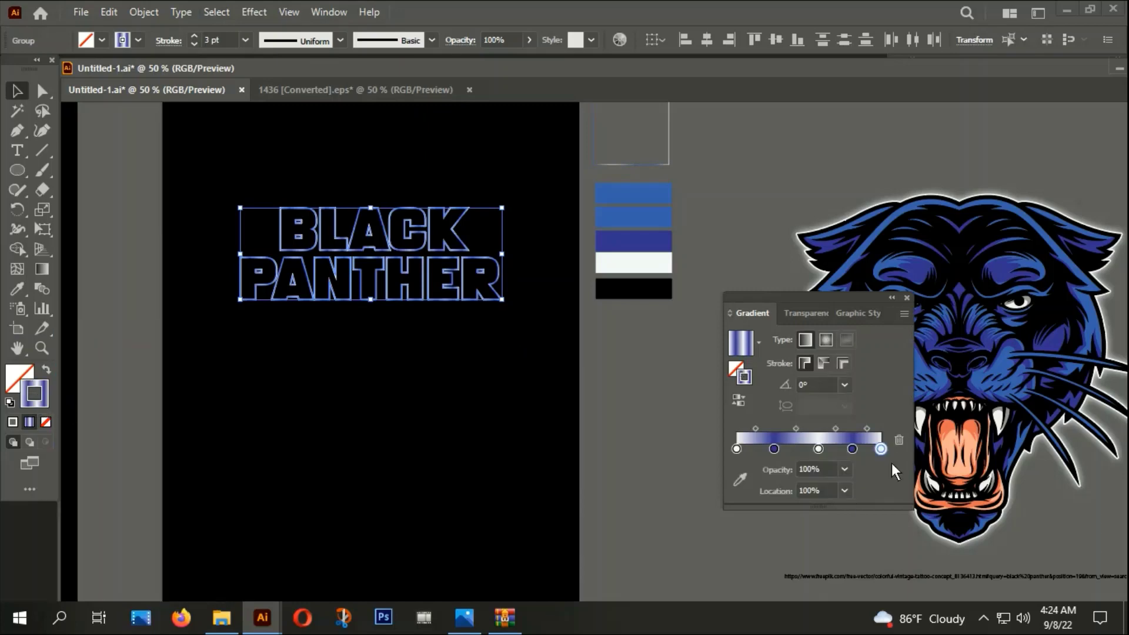
left_click(844, 385)
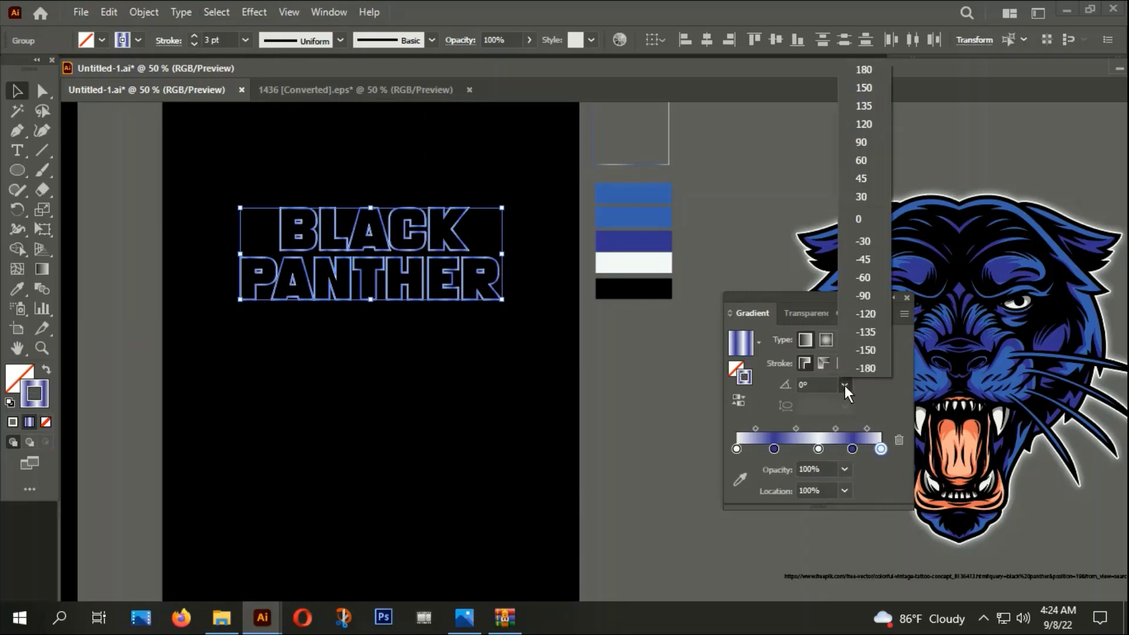
left_click(866, 294)
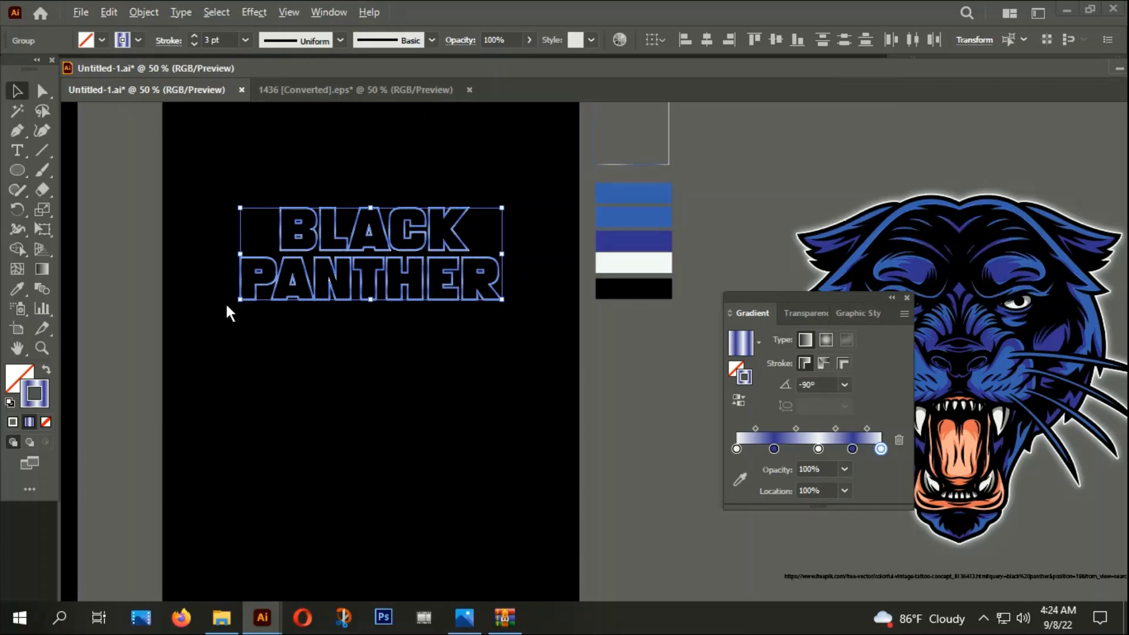
scroll(227, 307, "up", 3)
scroll(340, 353, "down", 3)
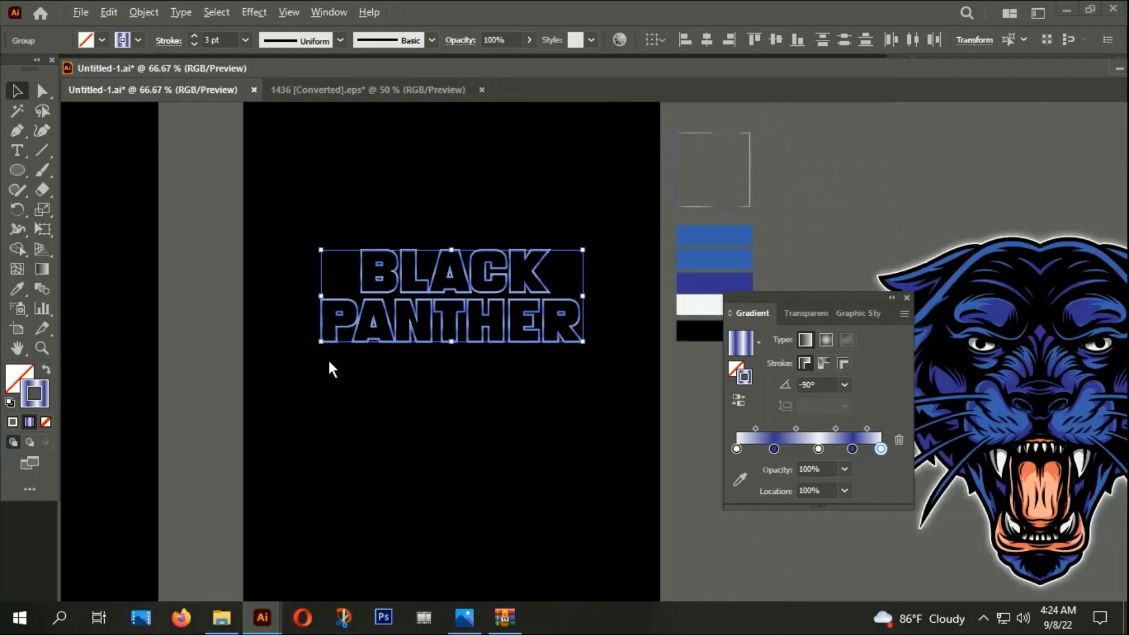
Thin the title outline to 2 pt and scale BLACK up wider
left_click(195, 44)
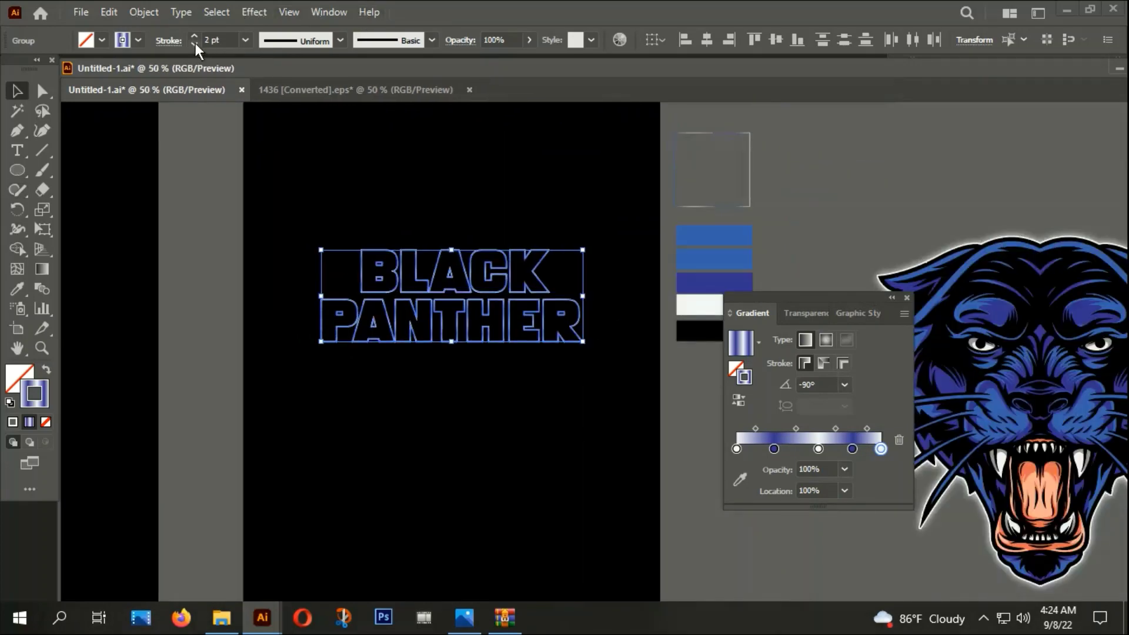
left_click(564, 369)
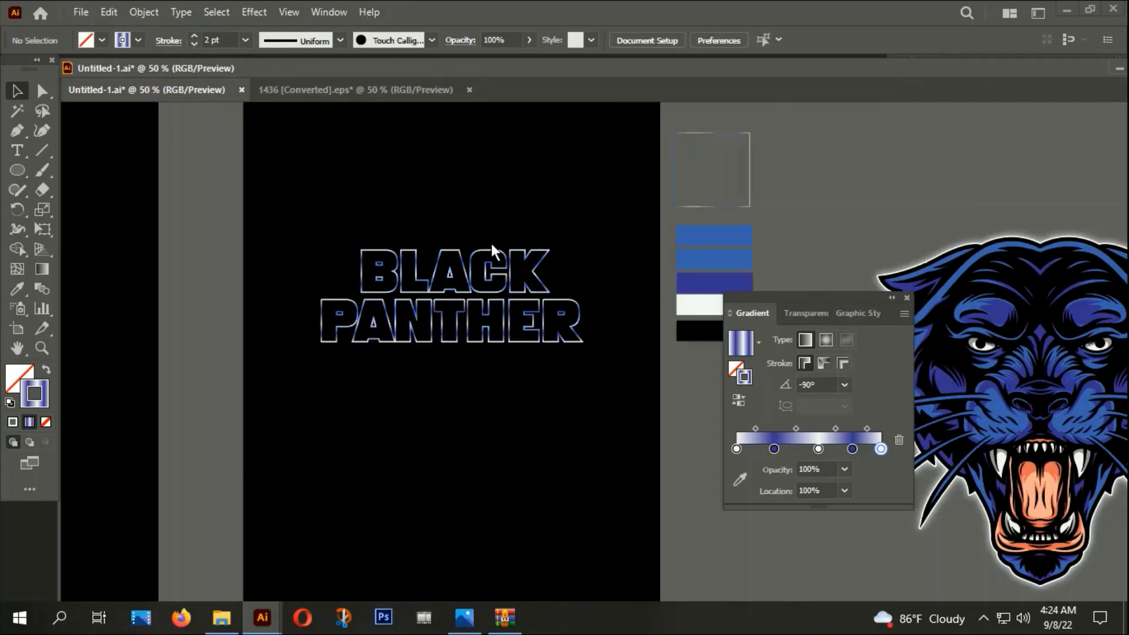
left_click(485, 250)
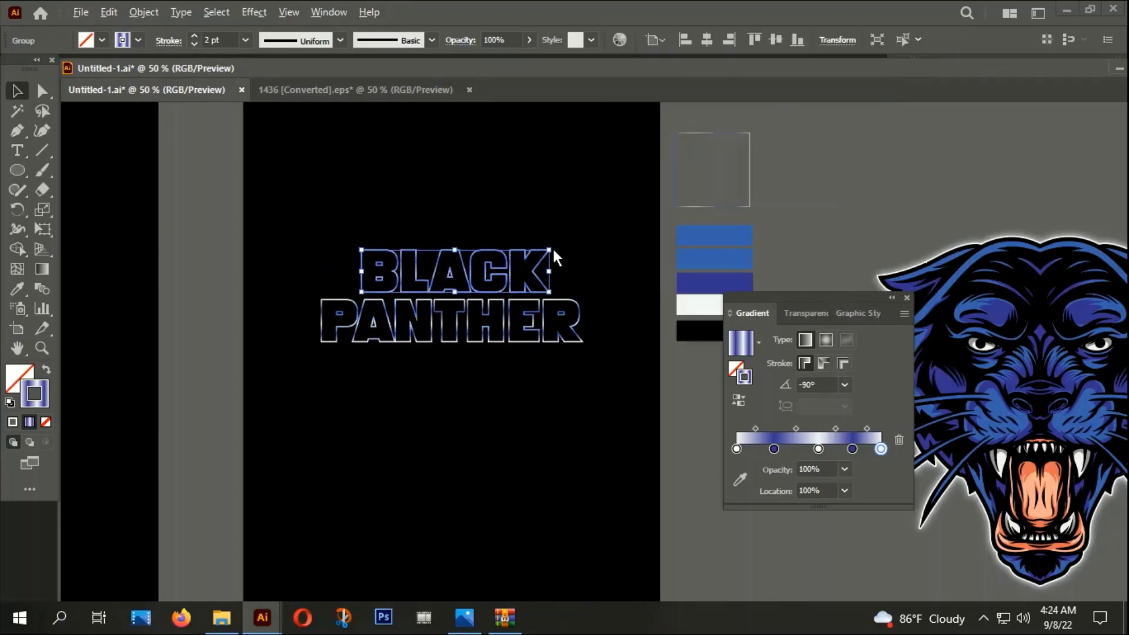
left_click_drag(549, 250, 592, 239)
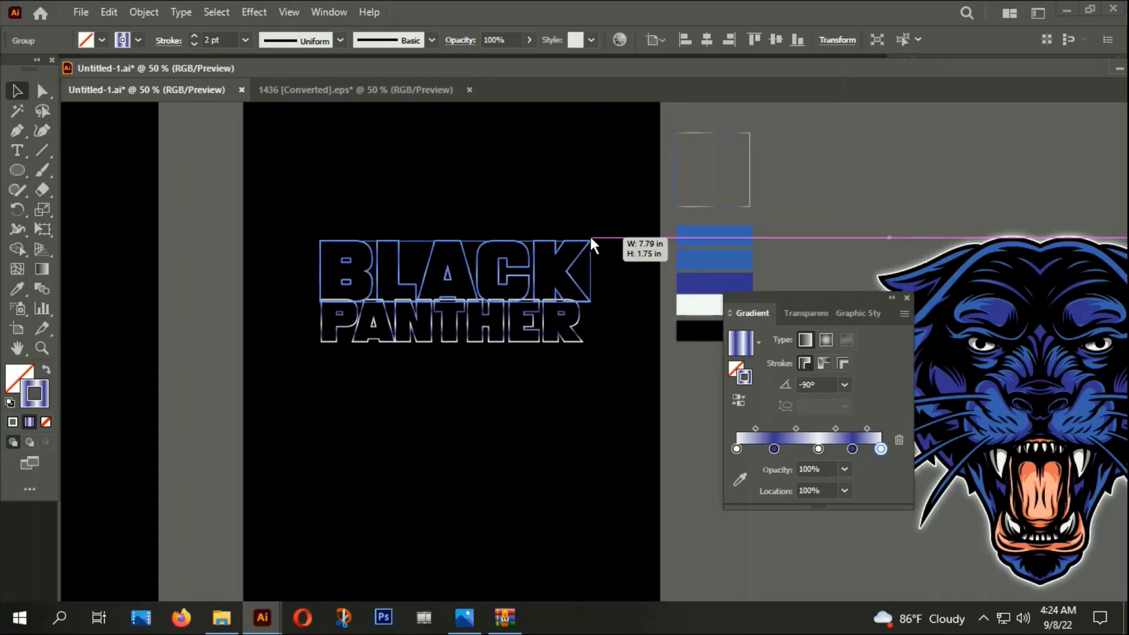
left_click(589, 234)
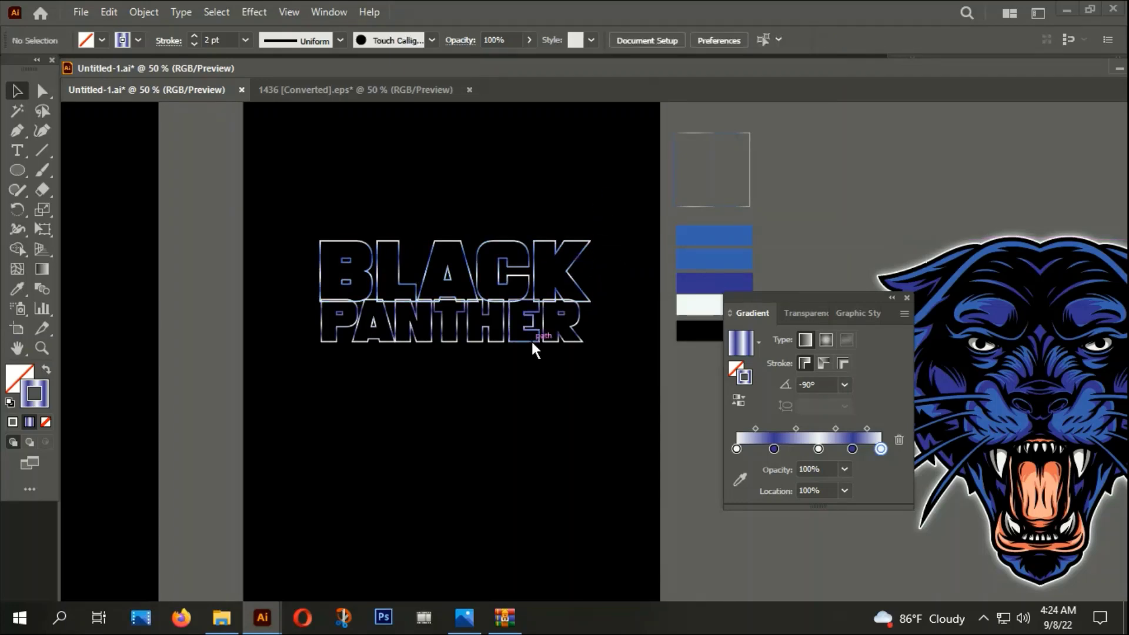
Stretch PANTHER wider to match BLACK's width
left_click_drag(533, 350, 532, 346)
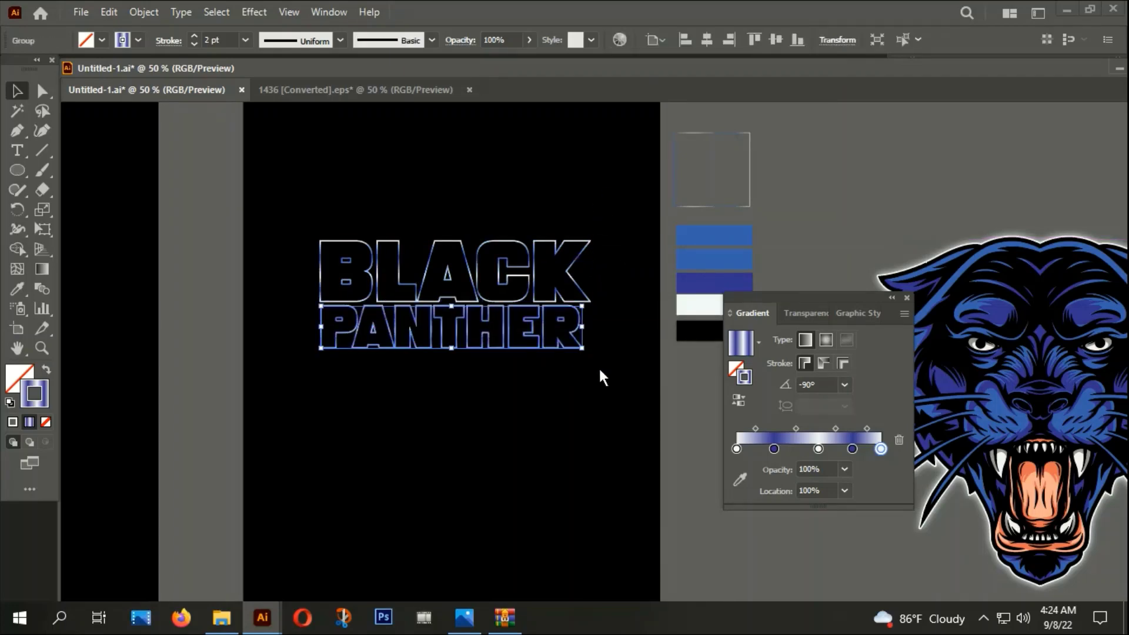
scroll(599, 367, "up", 2)
left_click_drag(562, 329, 582, 338)
left_click_drag(573, 255, 584, 278)
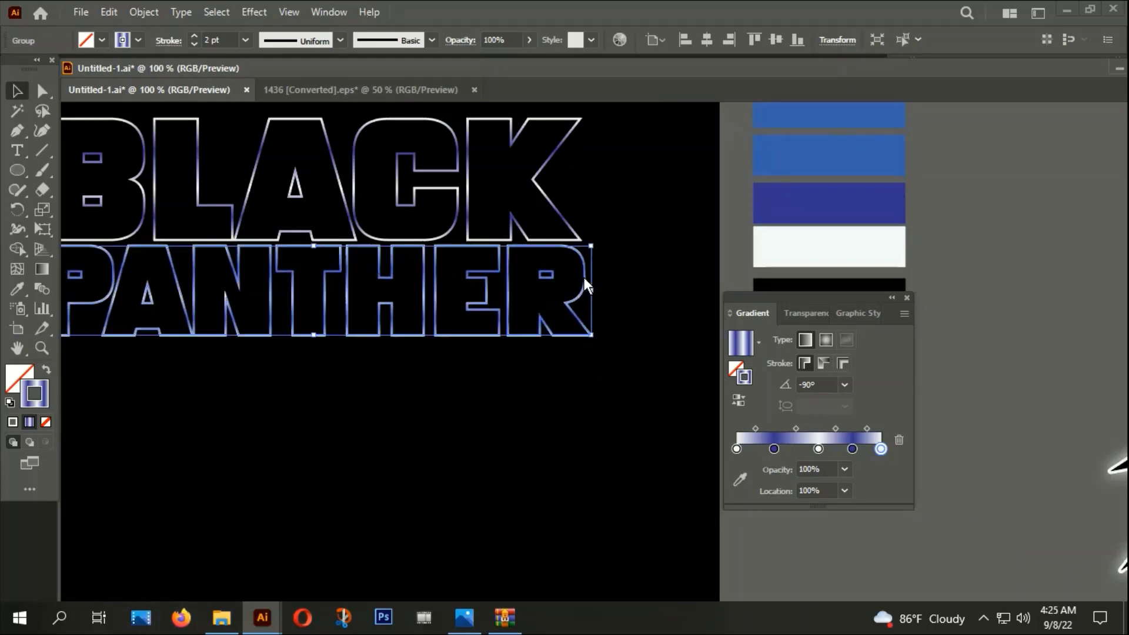
scroll(579, 300, "down", 2)
scroll(309, 293, "up", 4)
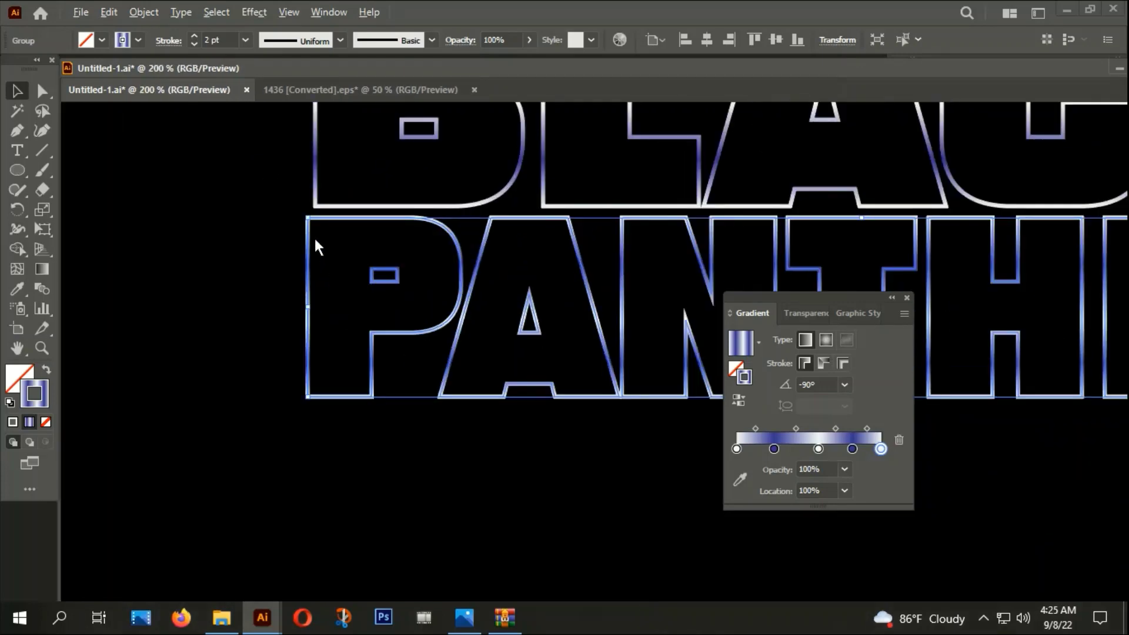
left_click(175, 393)
Show rulers, add a vertical guide and snap PANTHER's left edge onto it
key("ctrl+r")
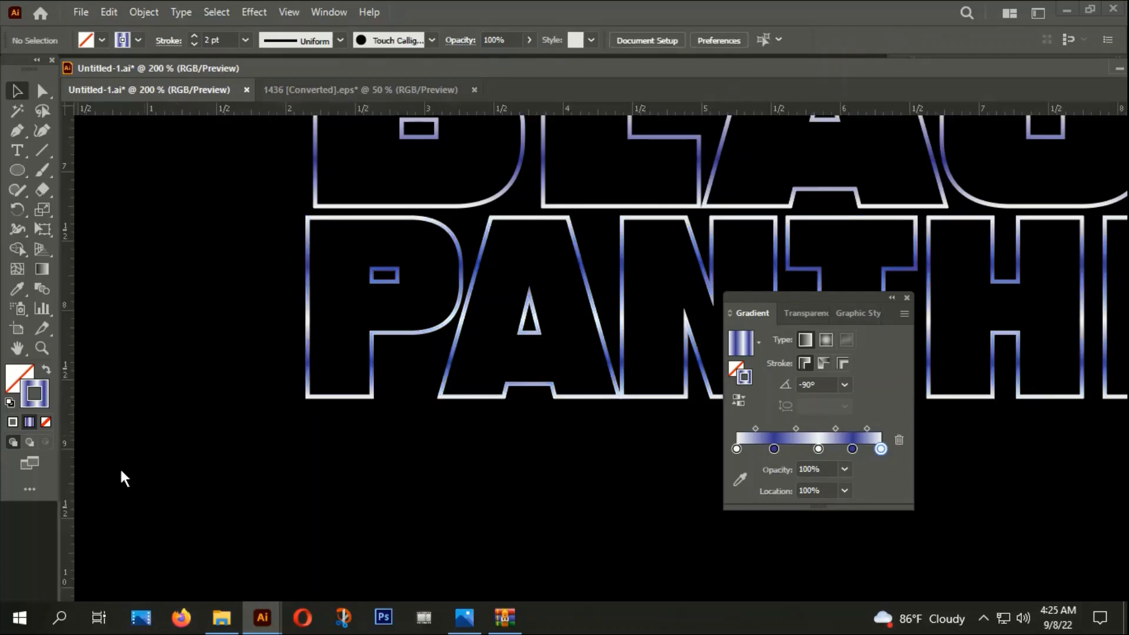
left_click_drag(64, 447, 313, 426)
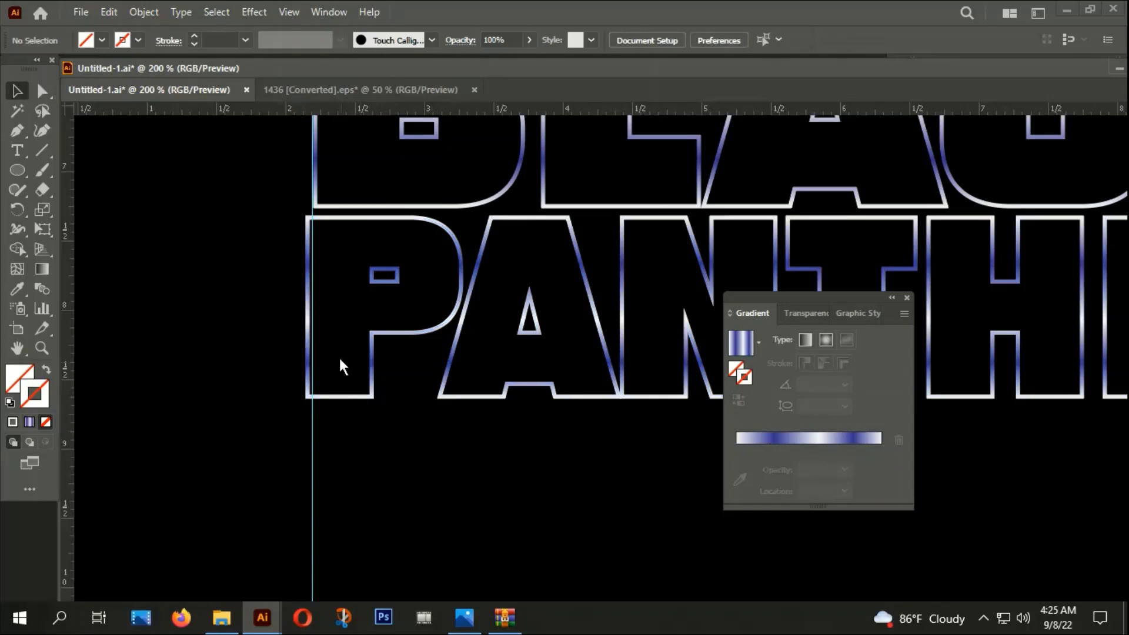
left_click(350, 397)
left_click_drag(309, 302, 312, 302)
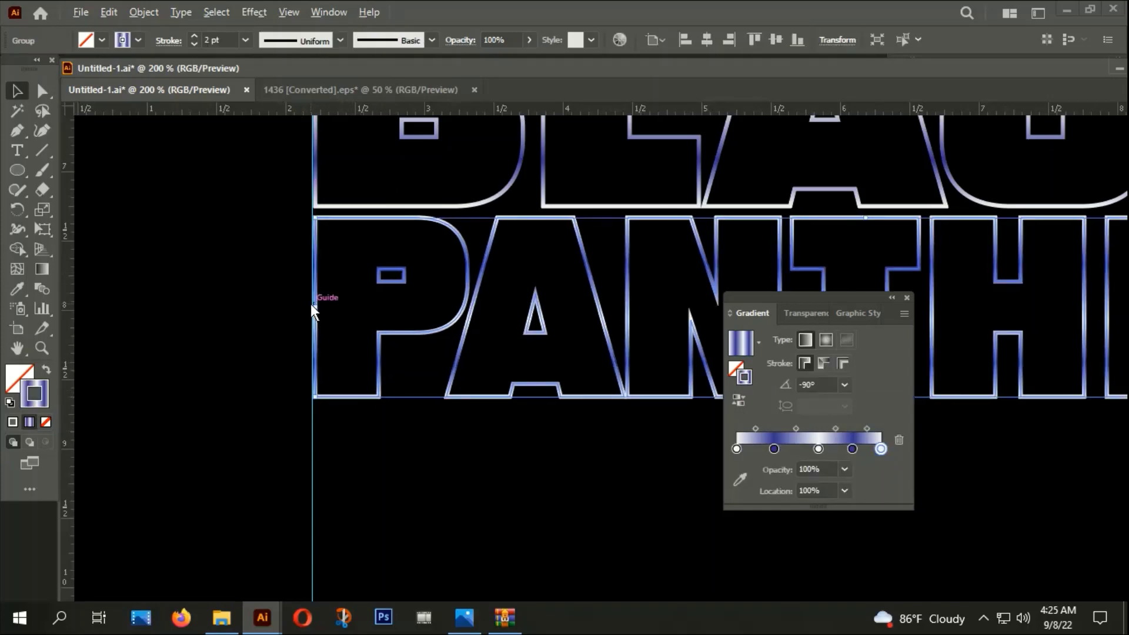
Add a guide at BLACK's right edge and extend the HER letters to it
scroll(310, 303, "down", 3)
scroll(315, 349, "right", 3)
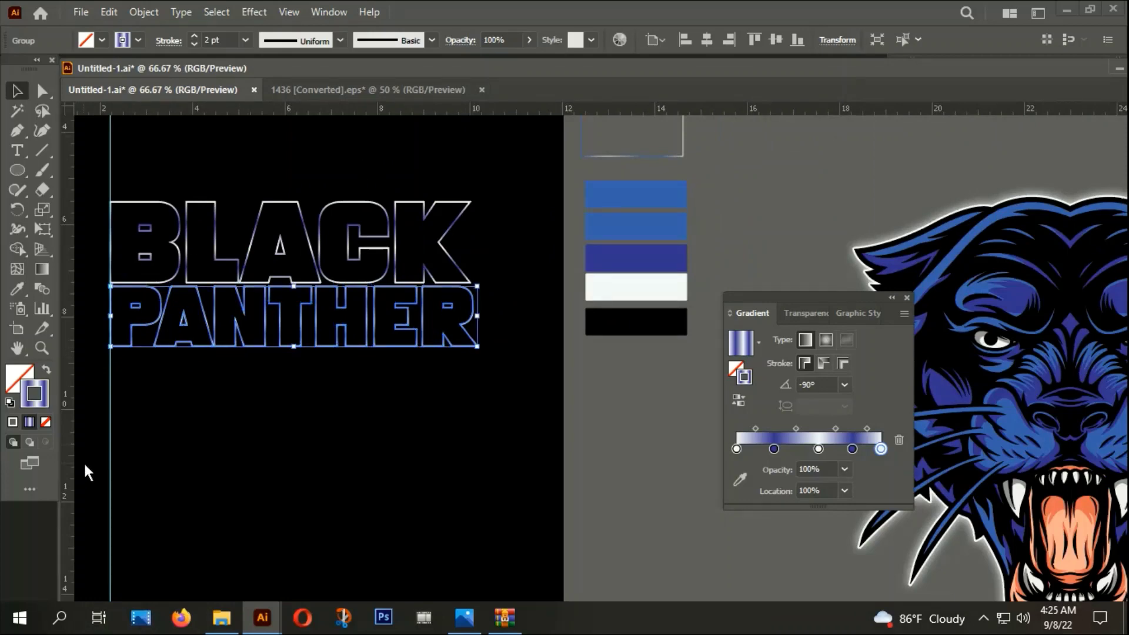
left_click_drag(71, 482, 469, 463)
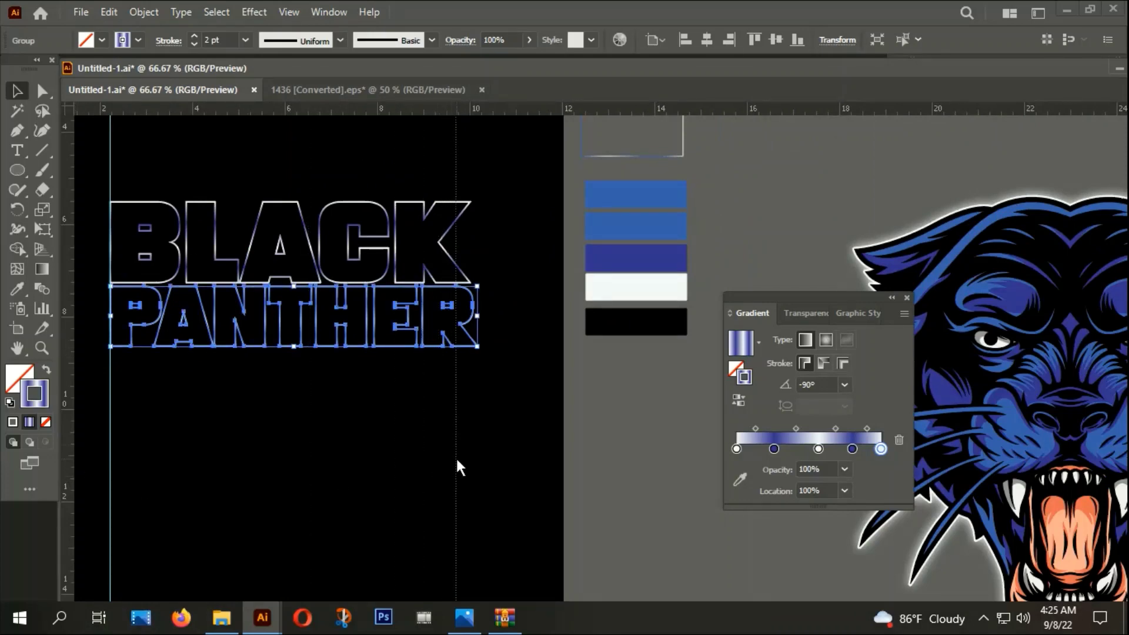
left_click_drag(470, 460, 471, 460)
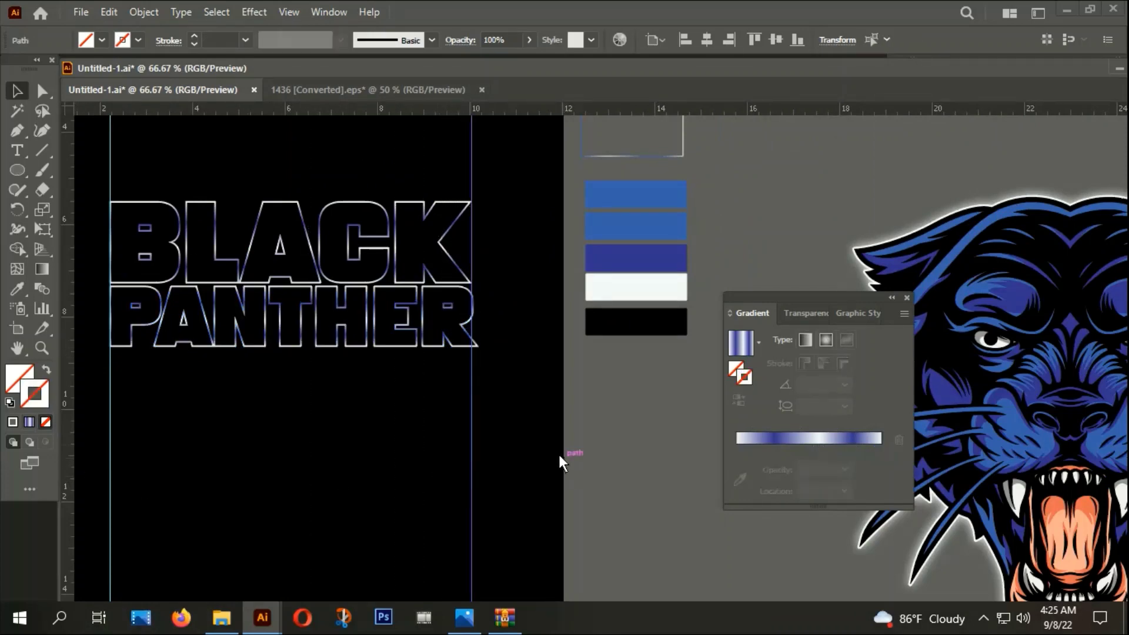
scroll(461, 318, "up", 3)
left_click(481, 329)
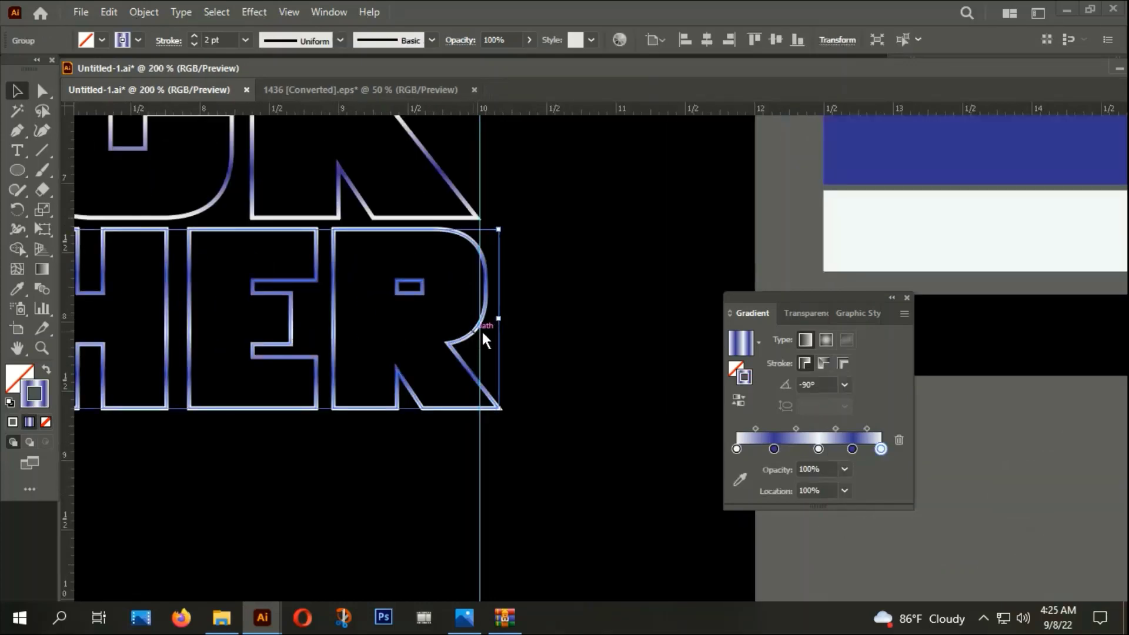
left_click_drag(500, 317, 480, 325)
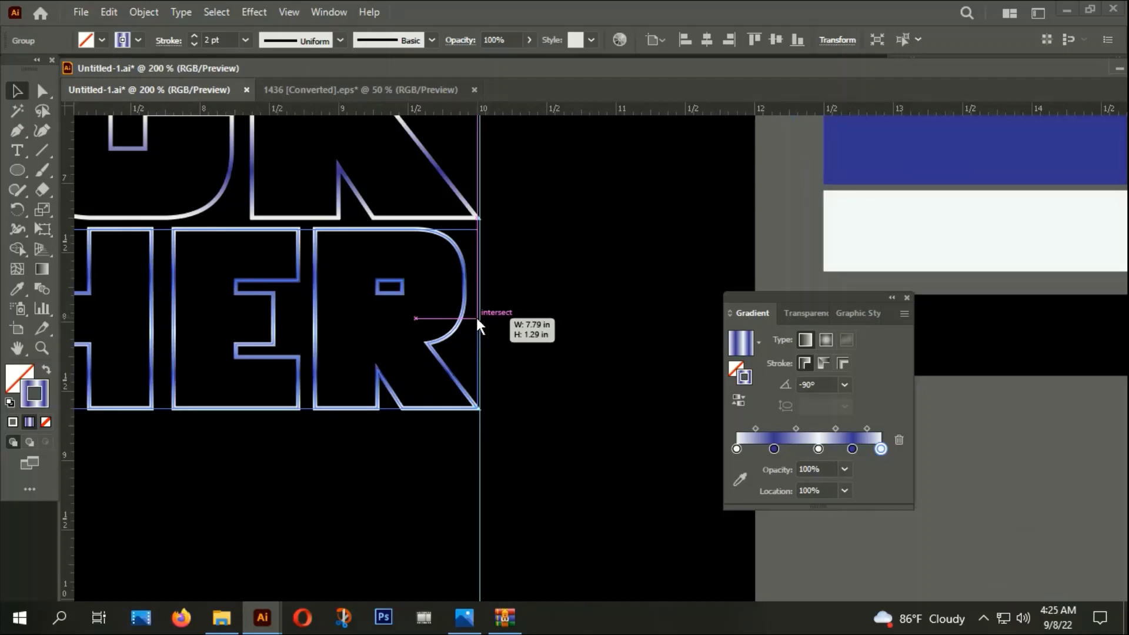
left_click_drag(478, 318, 486, 313)
left_click(611, 358)
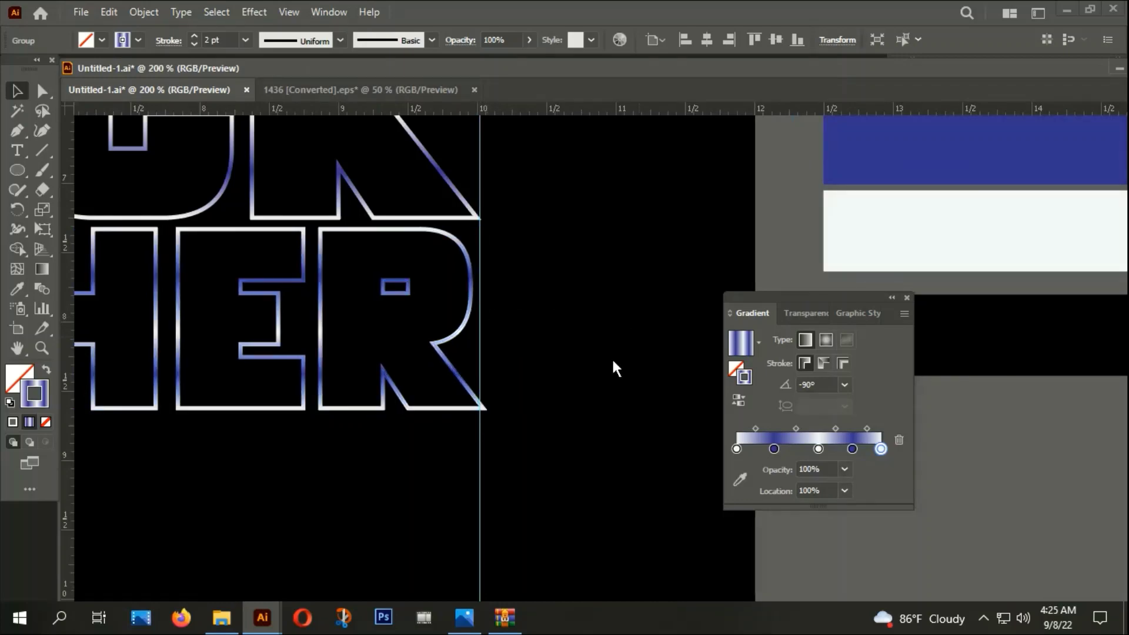
Fit the artboard in view and delete the stray path near the lettering
key("ctrl+0")
left_click_drag(230, 478, 579, 553)
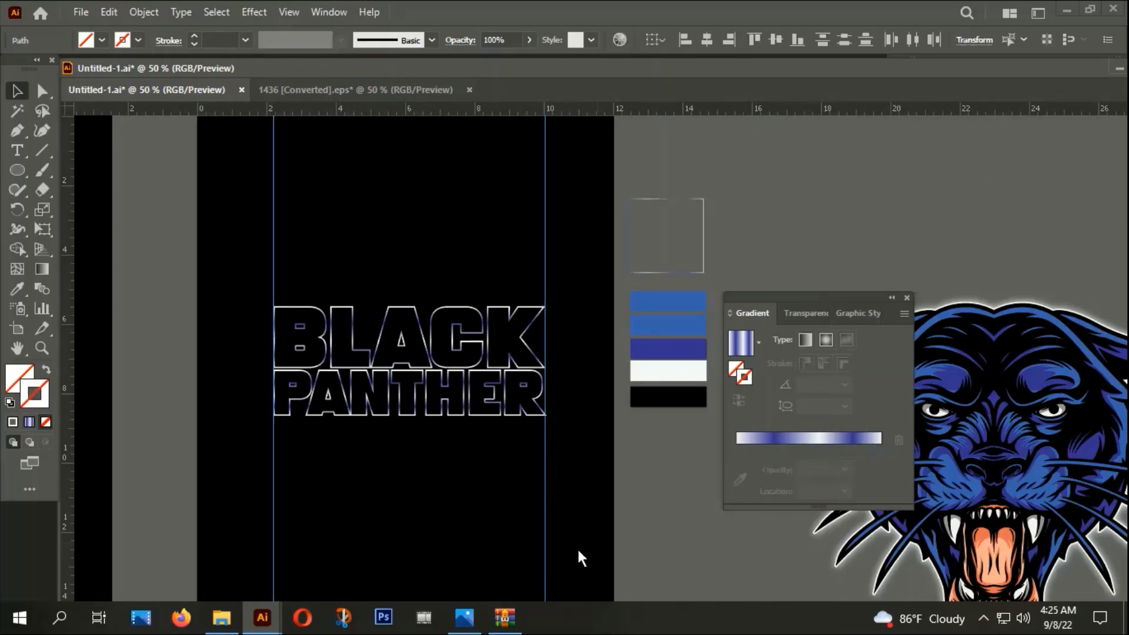
key("Delete")
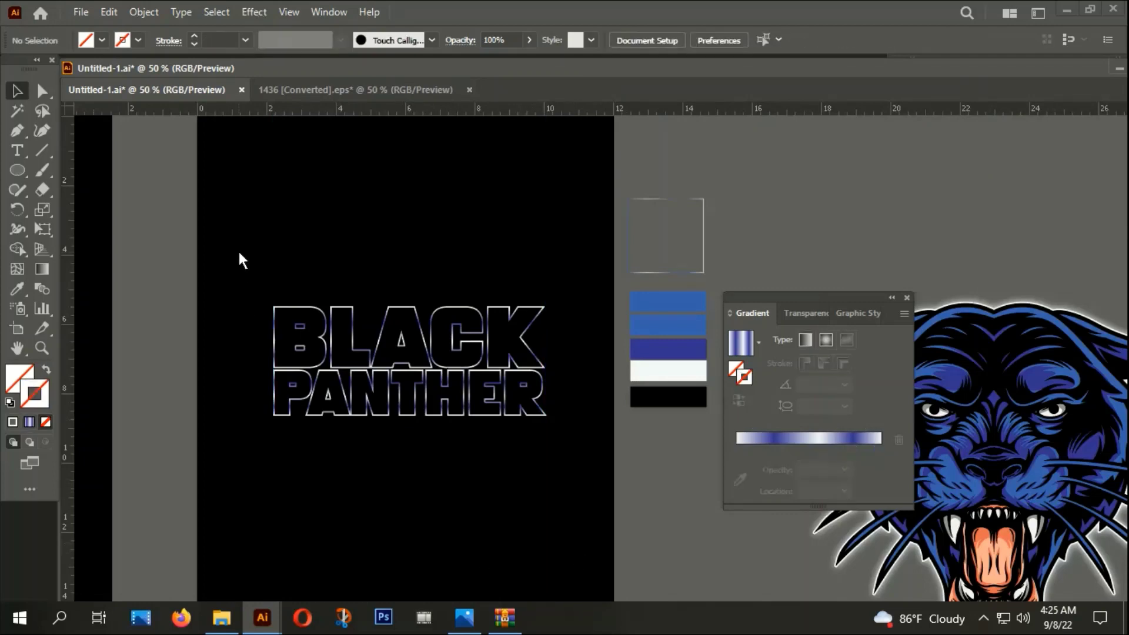
Give the selected BLACK PANTHER lettering a solid 000000 black fill via the Color Picker
left_click_drag(238, 254, 522, 424)
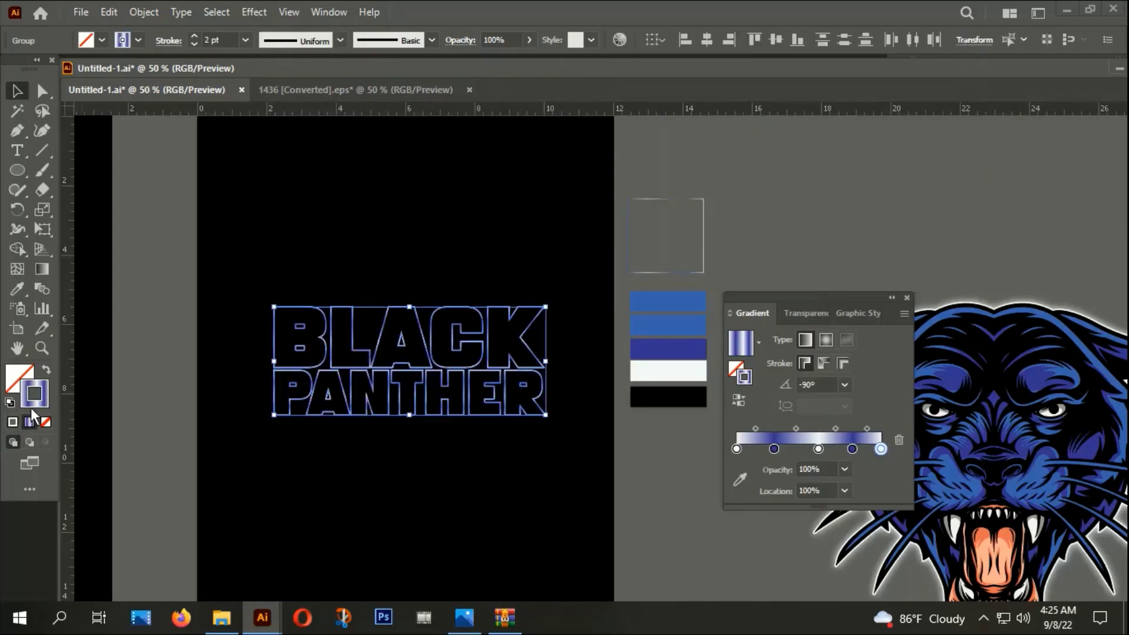
left_click(18, 382)
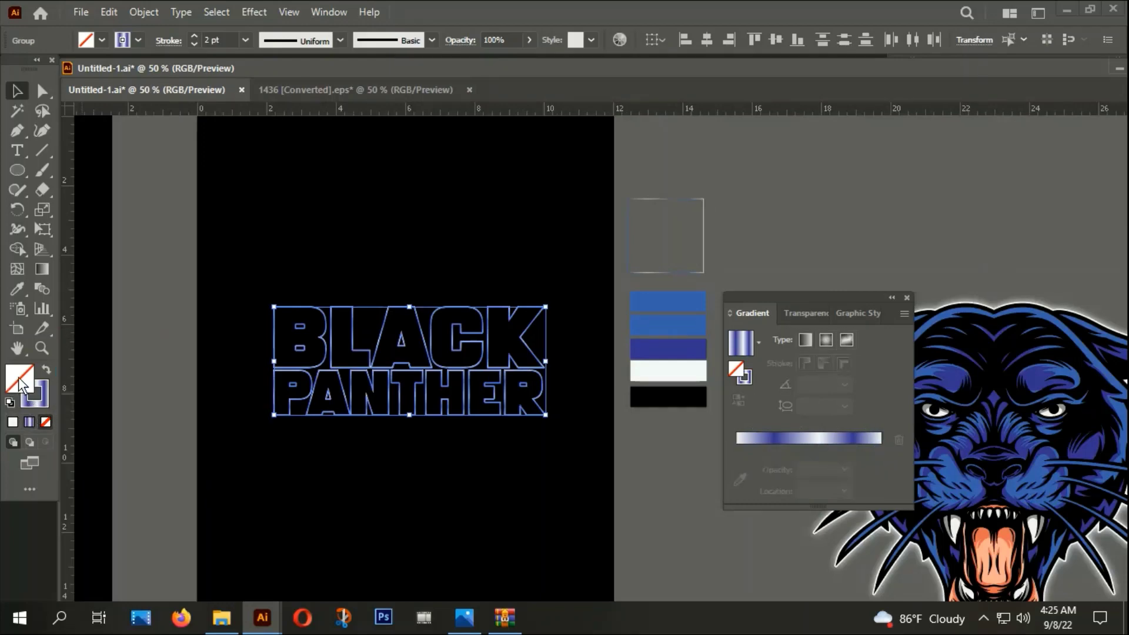
double_click(19, 381)
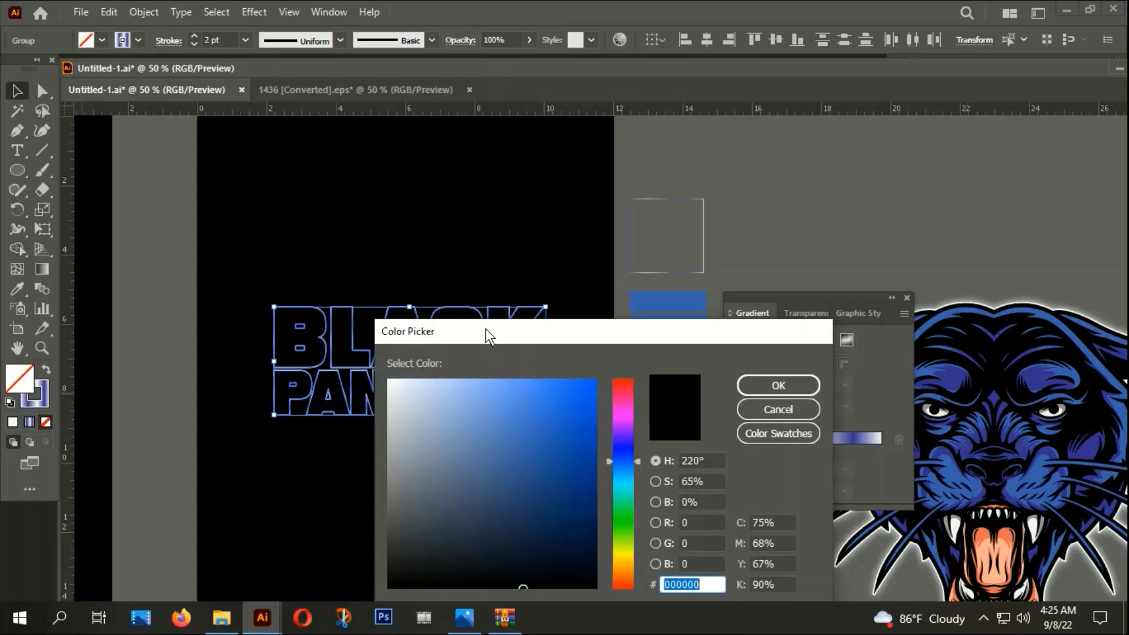
type("000000")
left_click(781, 389)
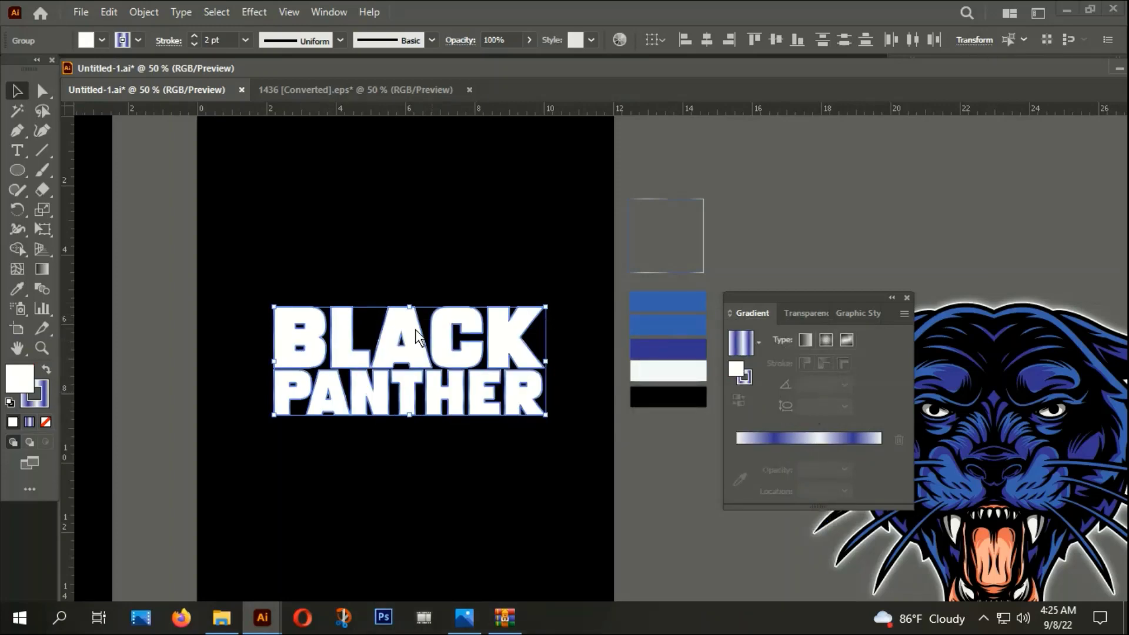
double_click(22, 379)
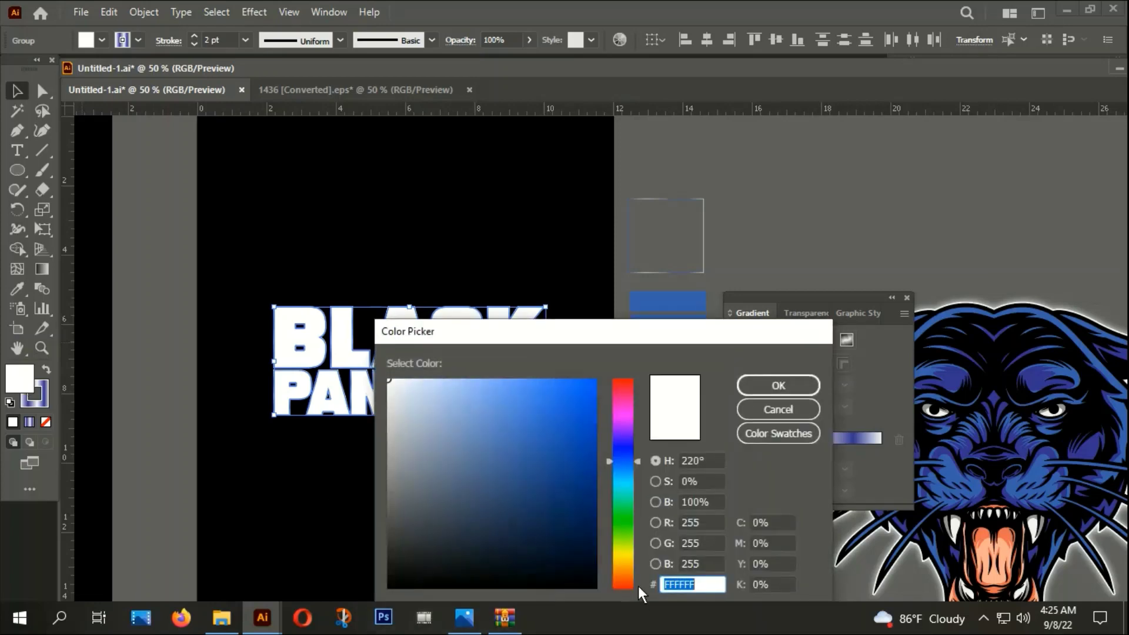
type("000000")
left_click(778, 384)
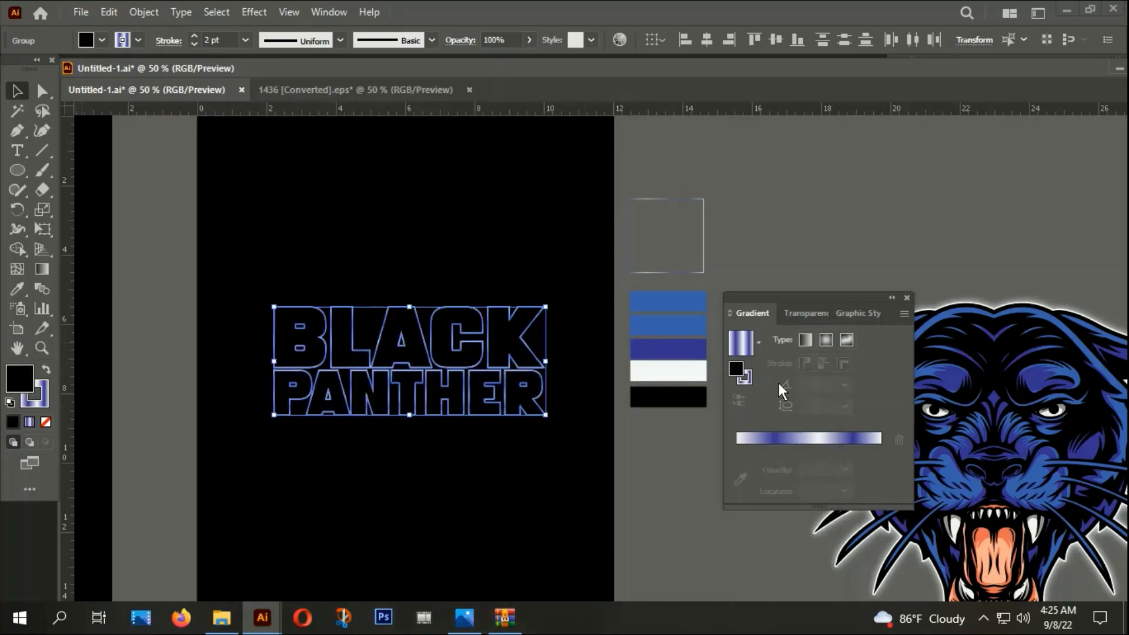
left_click(264, 281)
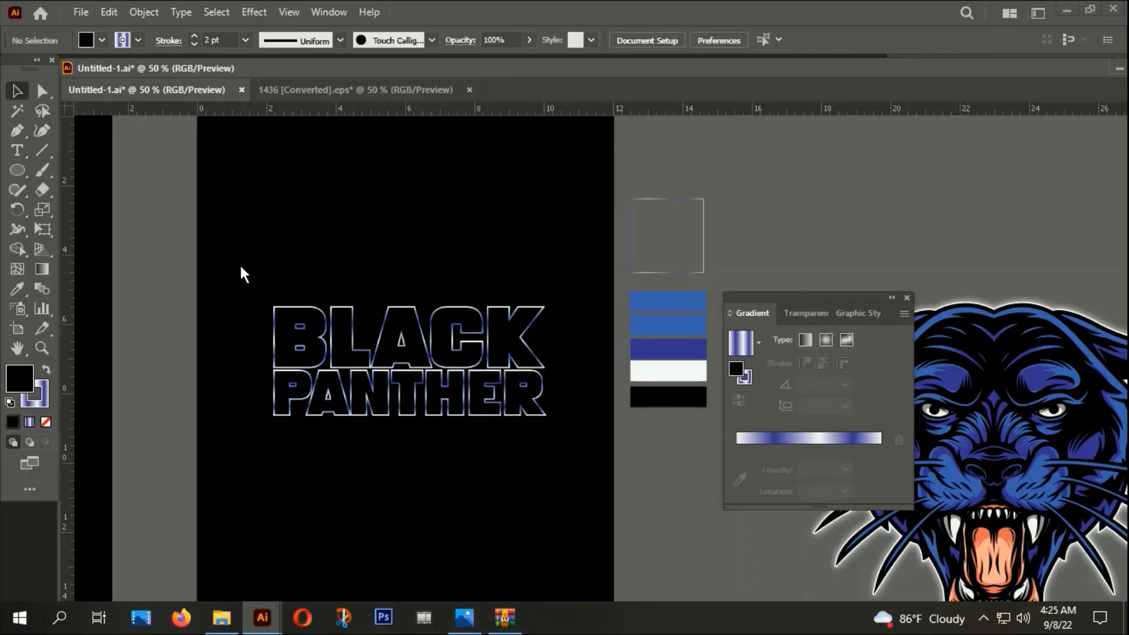
Group the BLACK PANTHER lettering and place a copy behind the original
left_click_drag(231, 247, 540, 473)
right_click(459, 347)
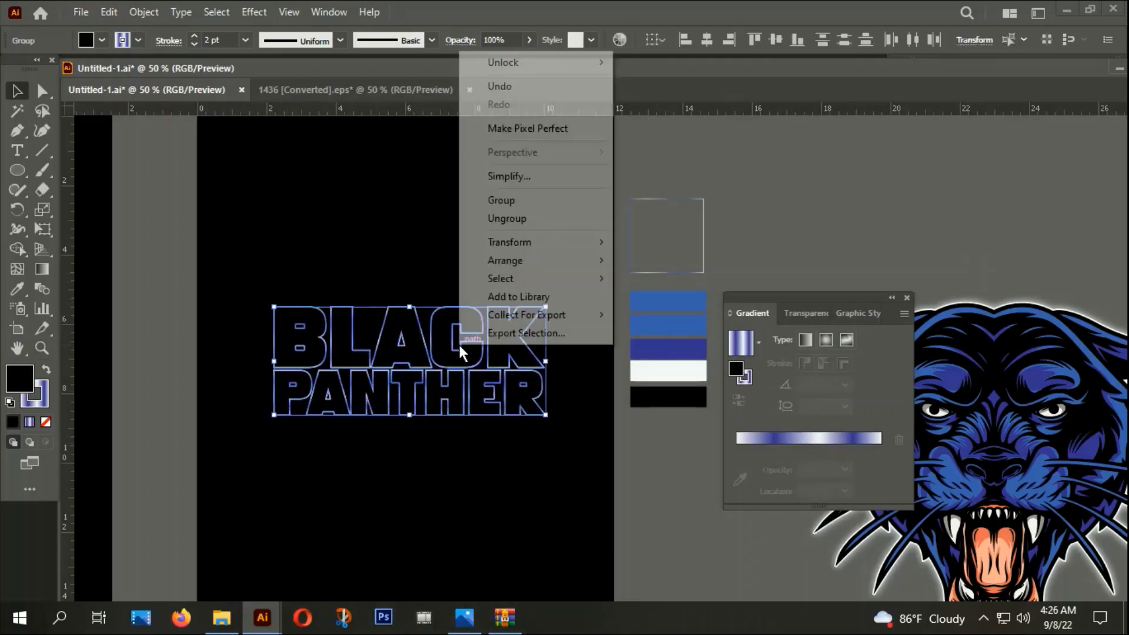
left_click(499, 199)
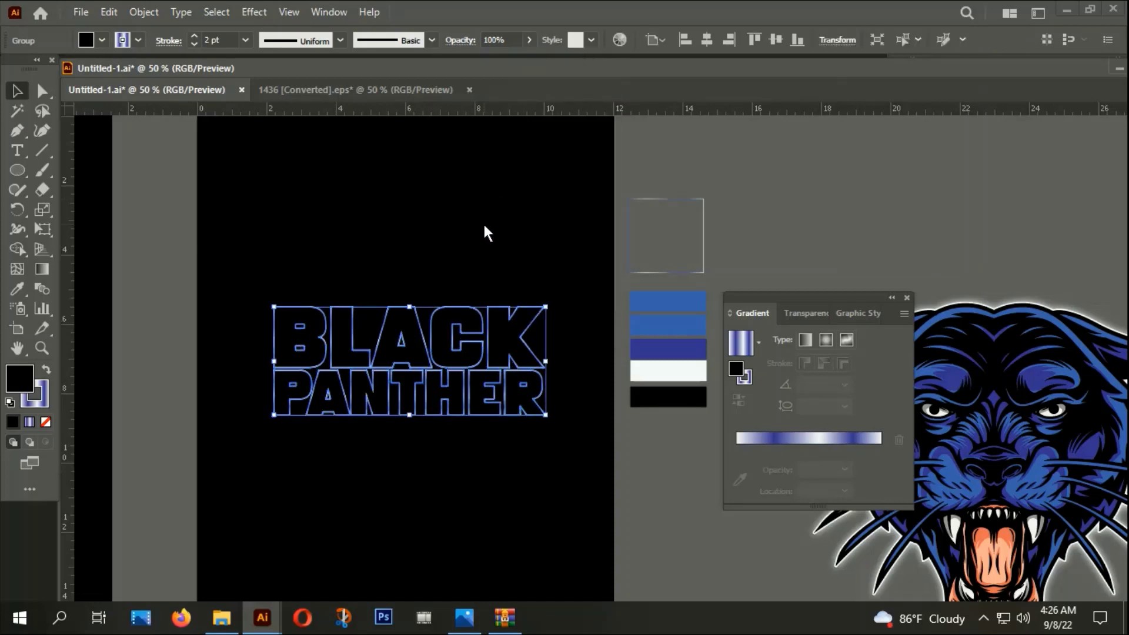
left_click_drag(399, 348, 465, 231)
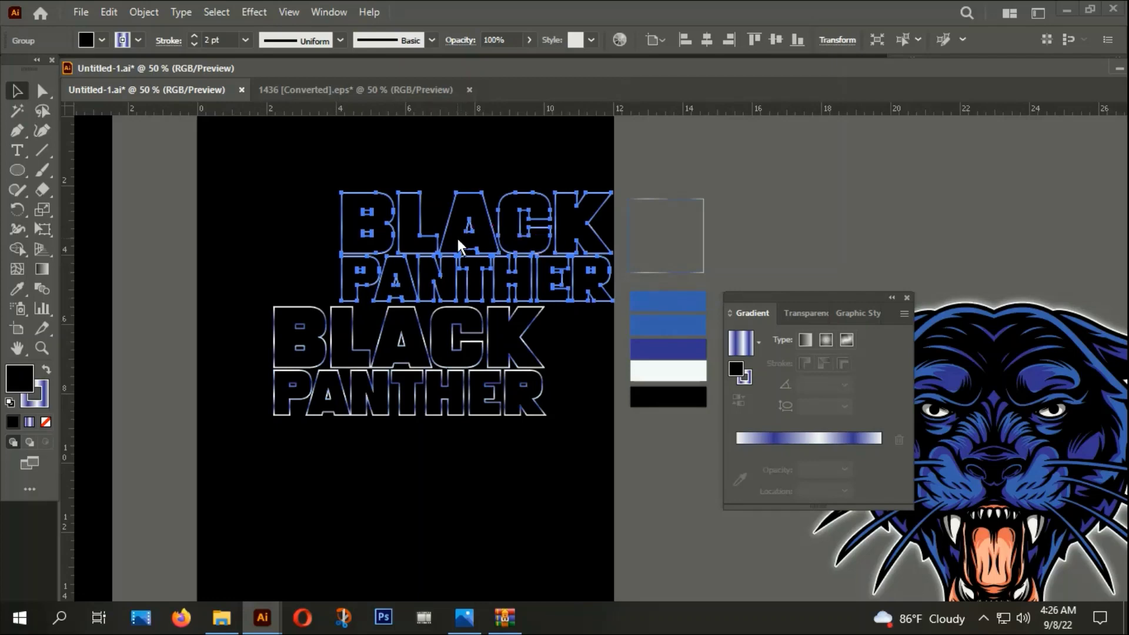
key("ctrl+z")
Set the copy's stroke to None and its fill to white
left_click(31, 403)
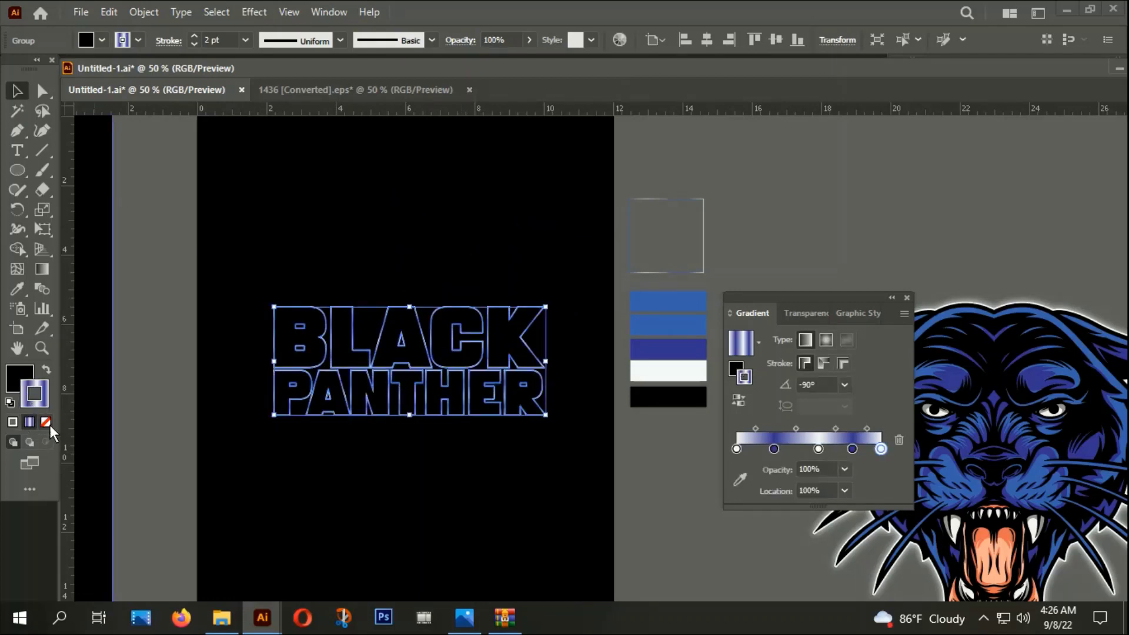
left_click(49, 425)
double_click(20, 370)
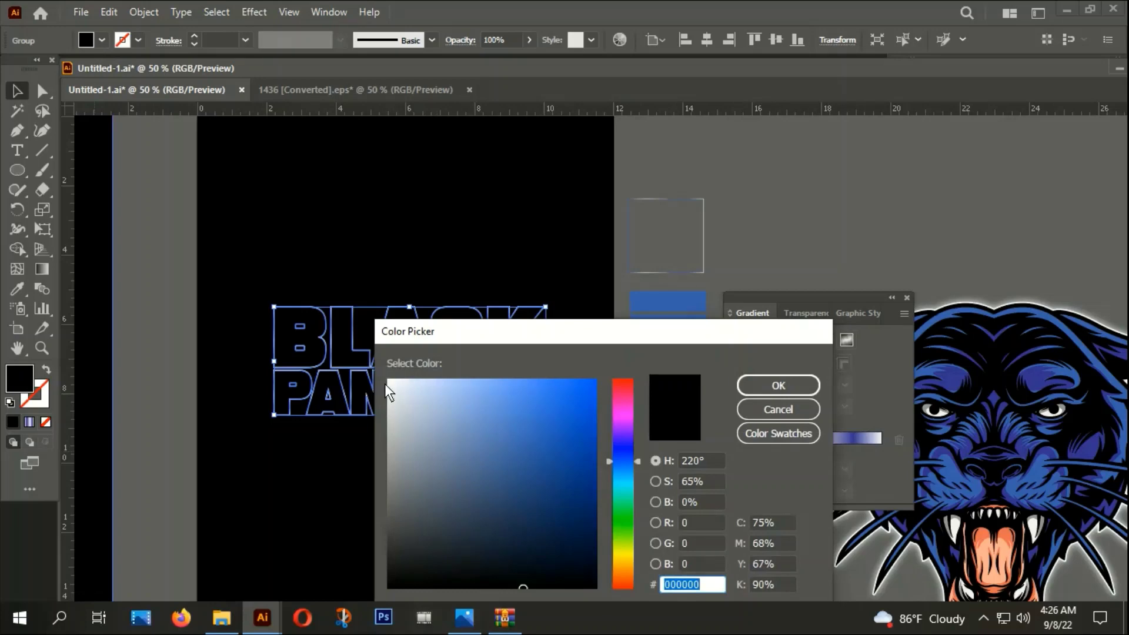
left_click(390, 382)
left_click(778, 386)
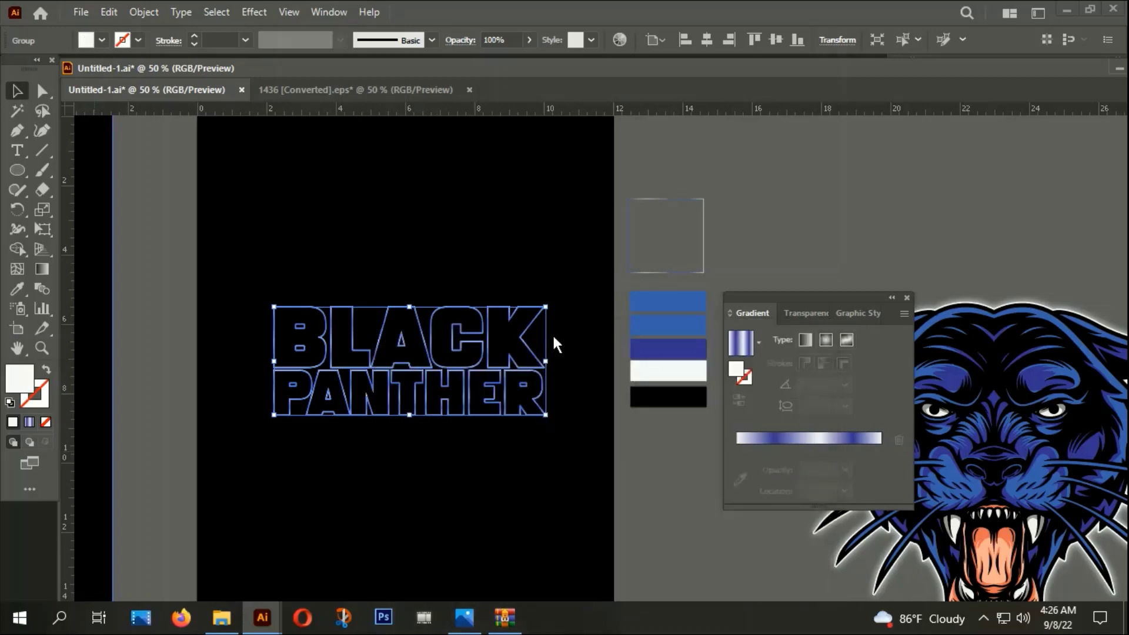
left_click(256, 11)
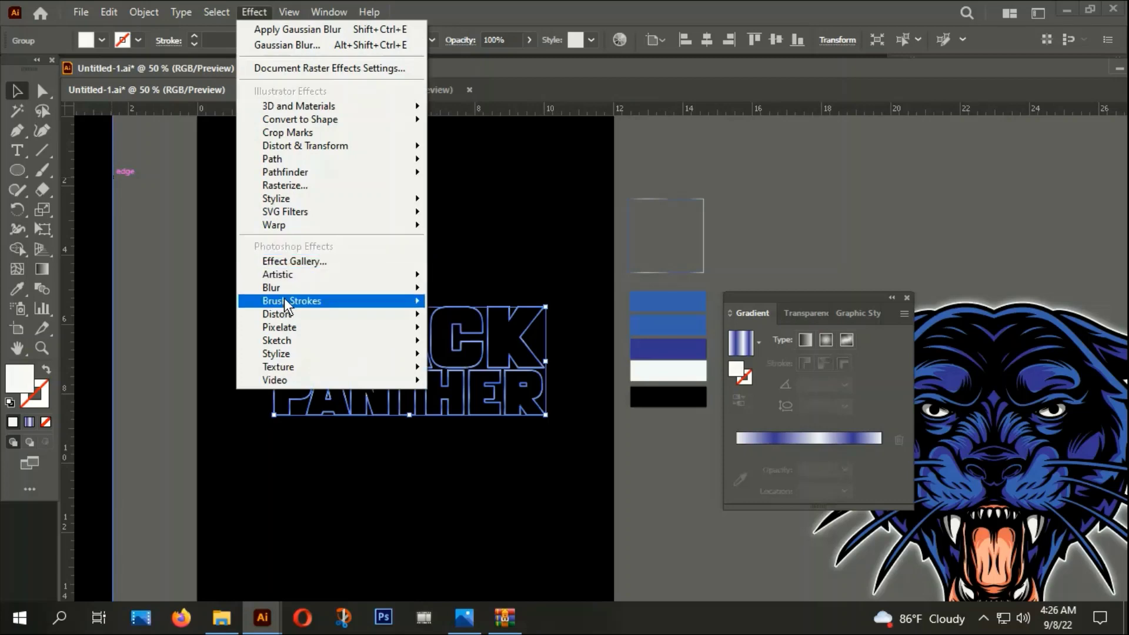
Apply a Gaussian Blur of about 43 px to the white copy to form a soft glow
mouse_move(272, 288)
left_click(438, 291)
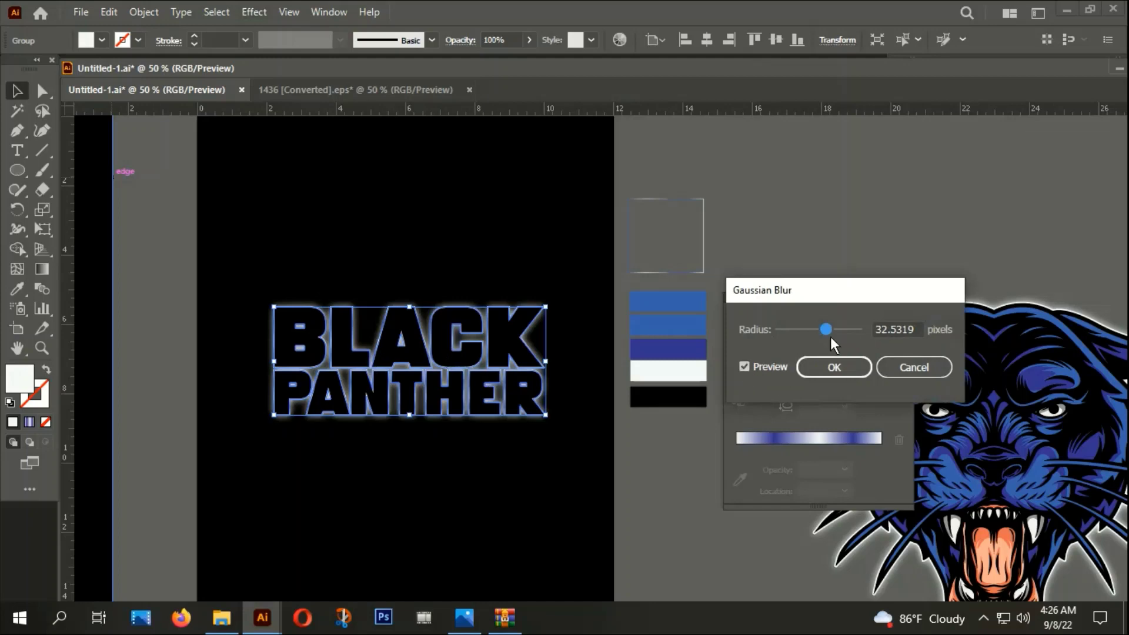
left_click_drag(826, 334, 832, 334)
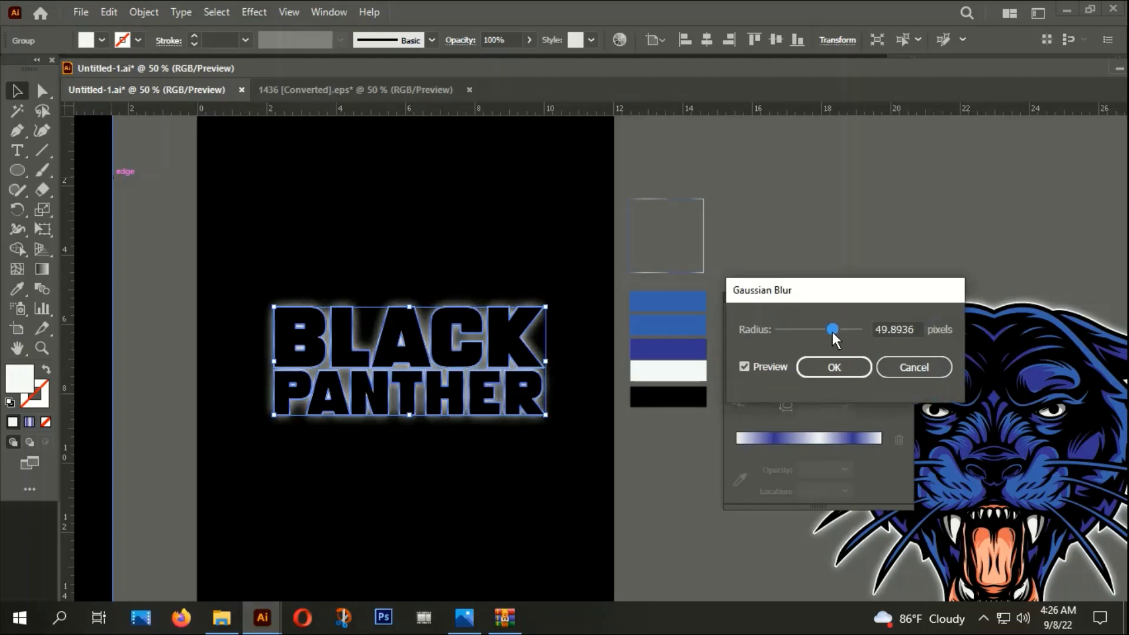
left_click_drag(830, 329, 828, 330)
left_click(834, 368)
Group the blurred glow with the BLACK PANTHER lettering
left_click(624, 501)
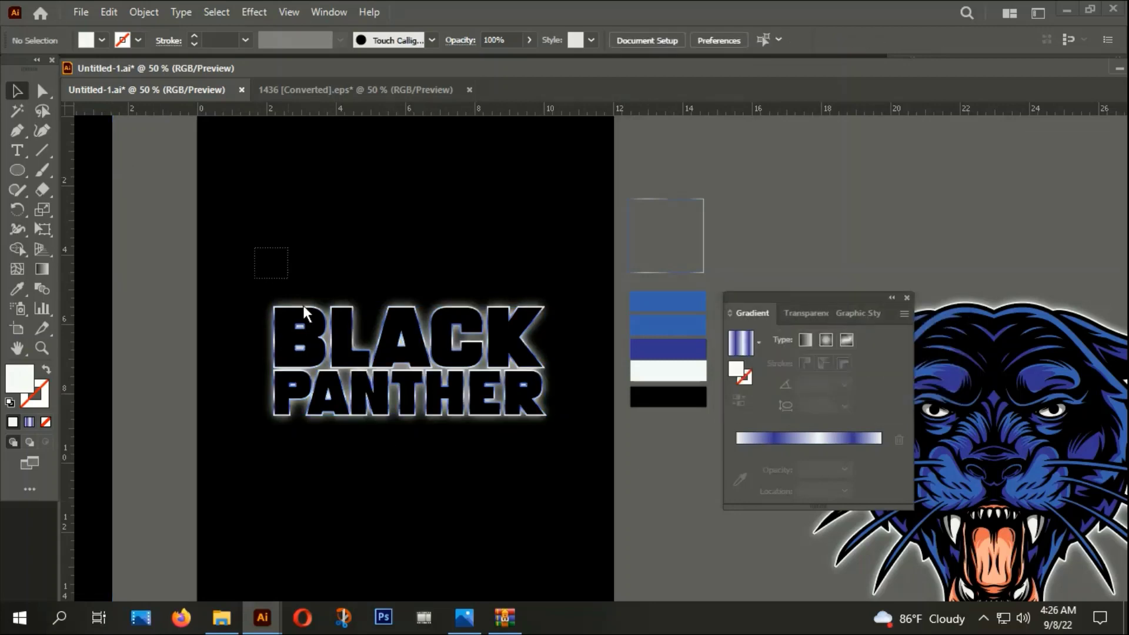
left_click(302, 305)
right_click(460, 382)
left_click(510, 238)
Move the BLACK PANTHER title lower on the artboard
left_click(440, 528)
scroll(439, 528, "down", 2)
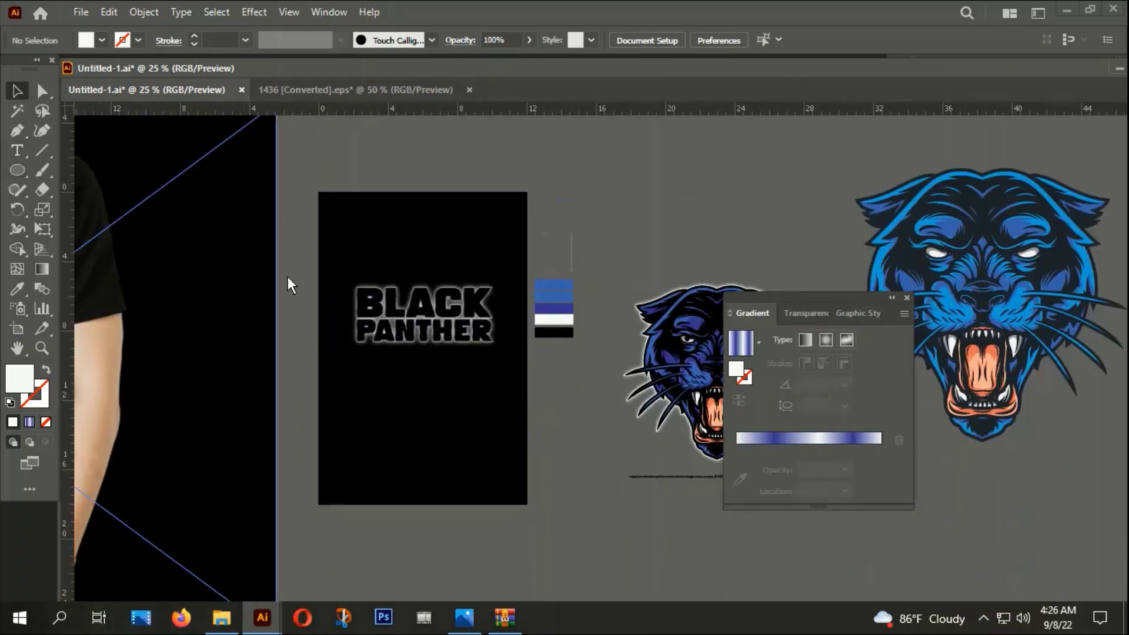
mouse_move(430, 320)
left_mouse_down()
mouse_move(427, 376)
mouse_move(458, 380)
left_mouse_up()
left_click(450, 424)
With the Star tool, draw two white triangles beside the artboard
left_click(20, 171)
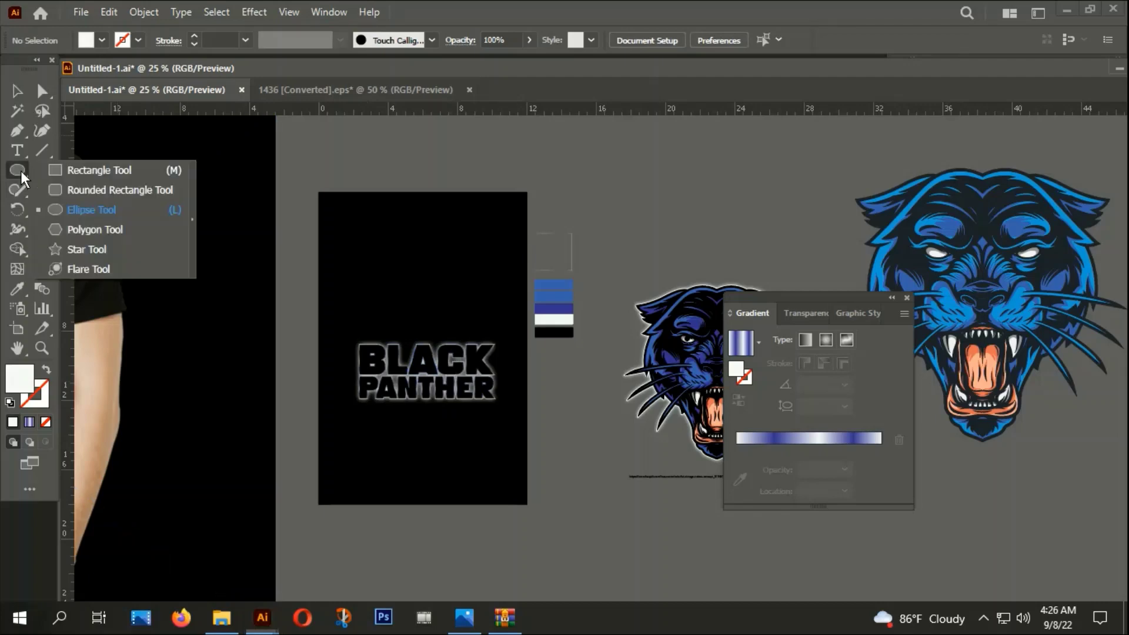
left_click(89, 250)
left_click_drag(646, 203, 668, 238)
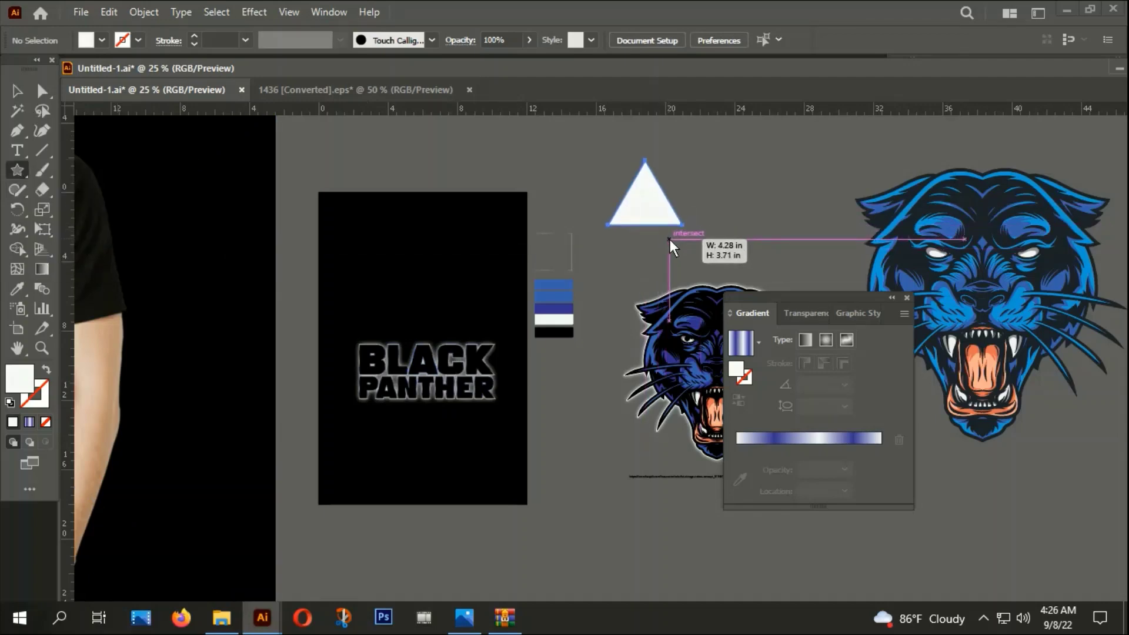
left_click_drag(669, 239, 669, 238)
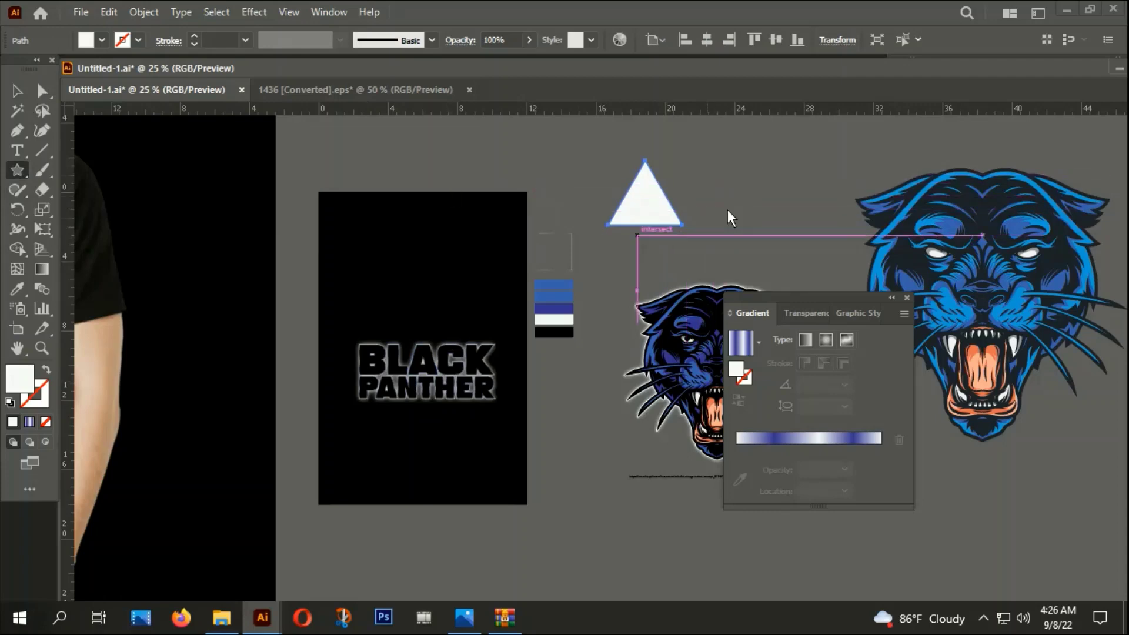
left_click_drag(738, 190, 760, 224)
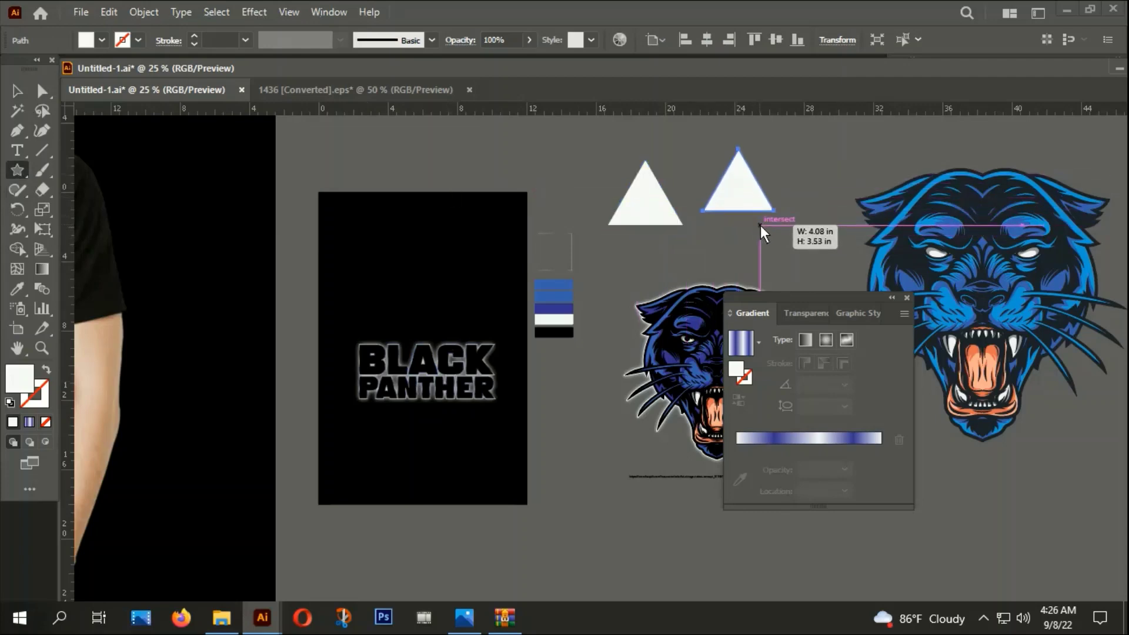
key("Up")
Adjust the star's point count and draw another triangle near the artboard's lower edge
left_click_drag(761, 225, 764, 225)
key("Up")
key("Up")
key("Up")
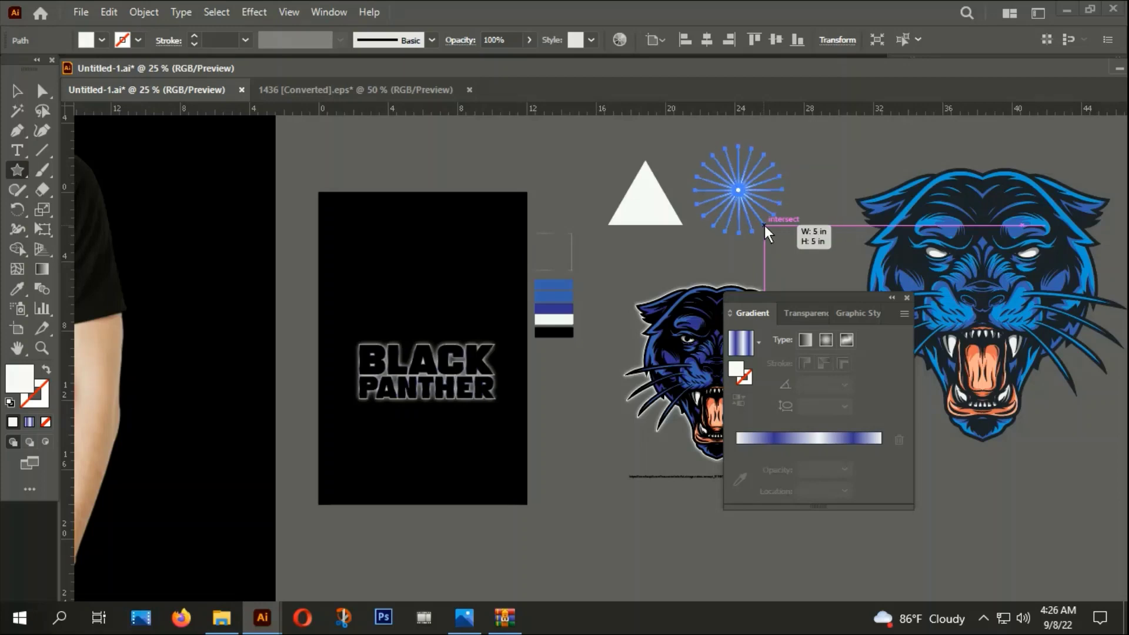
key("Down")
key("Down")
key("Down")
key("Down")
key("Down")
key("Down")
key("Down")
key("Down")
key("Down")
mouse_move(764, 225)
left_mouse_down()
mouse_move(785, 184)
mouse_move(764, 217)
mouse_move(728, 230)
mouse_move(742, 220)
left_mouse_up()
key("Up")
key("Up")
key("Up")
key("Up")
key("Down")
key("Down")
key("Down")
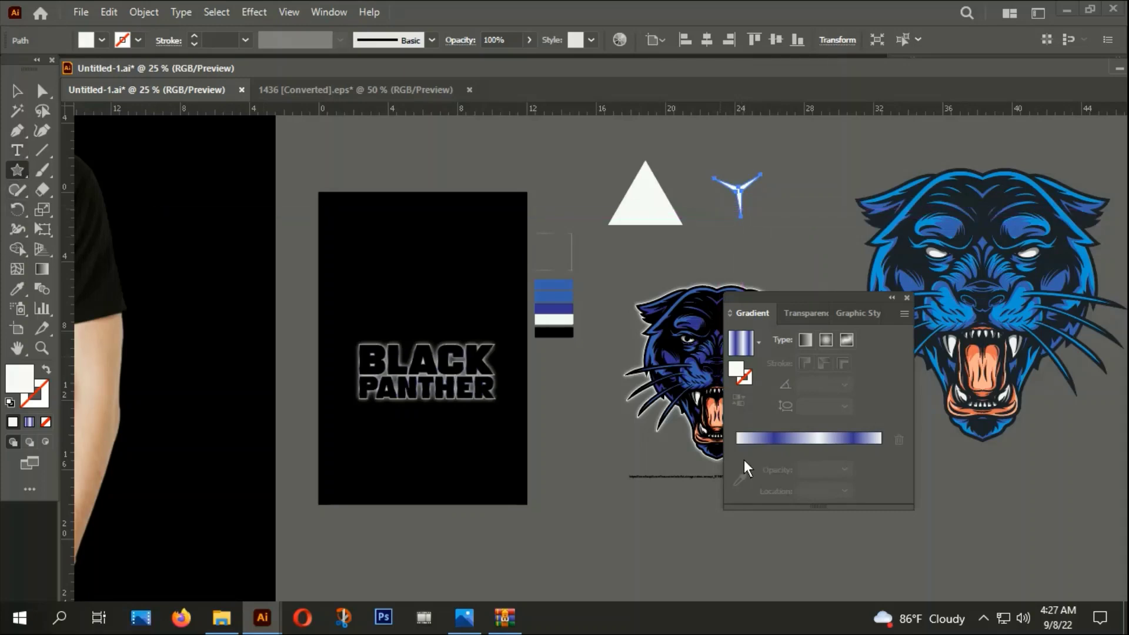
left_click_drag(573, 443, 606, 475)
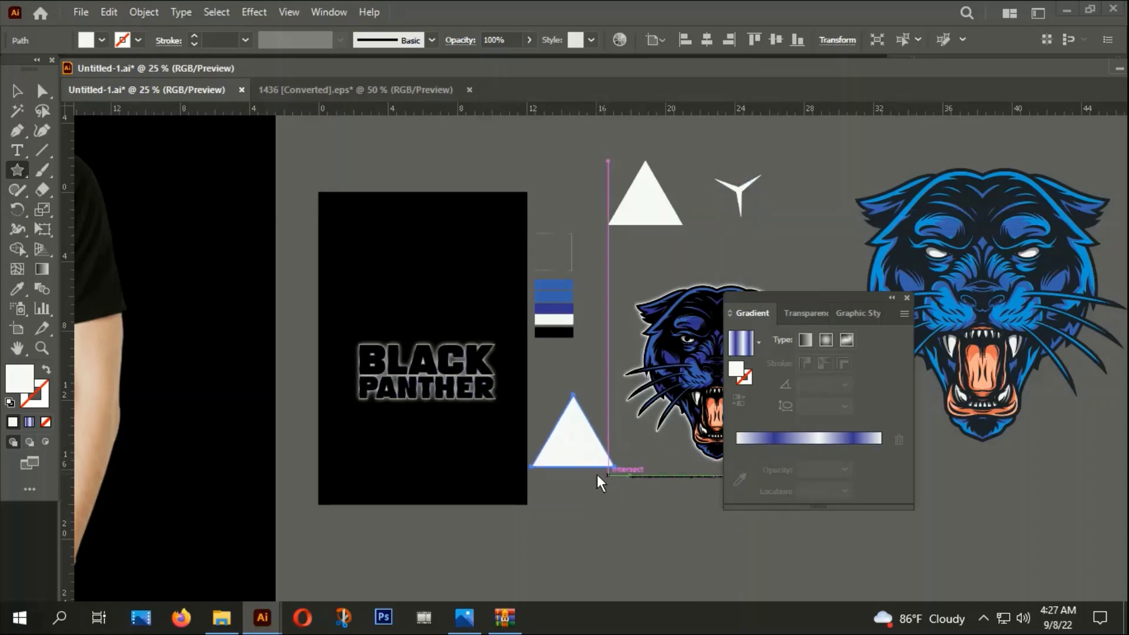
Return to the Selection tool, deselect the new triangle and reposition the view
left_click(16, 91)
left_click(548, 191)
scroll(548, 192, "right", 2)
scroll(548, 192, "down", 1)
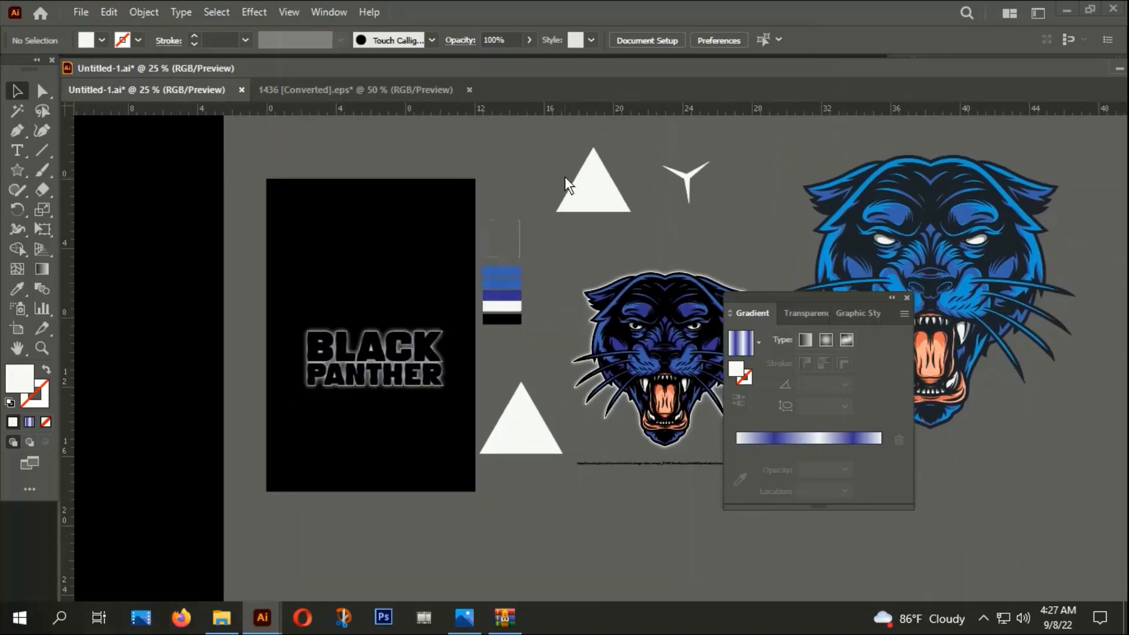
left_click(16, 171)
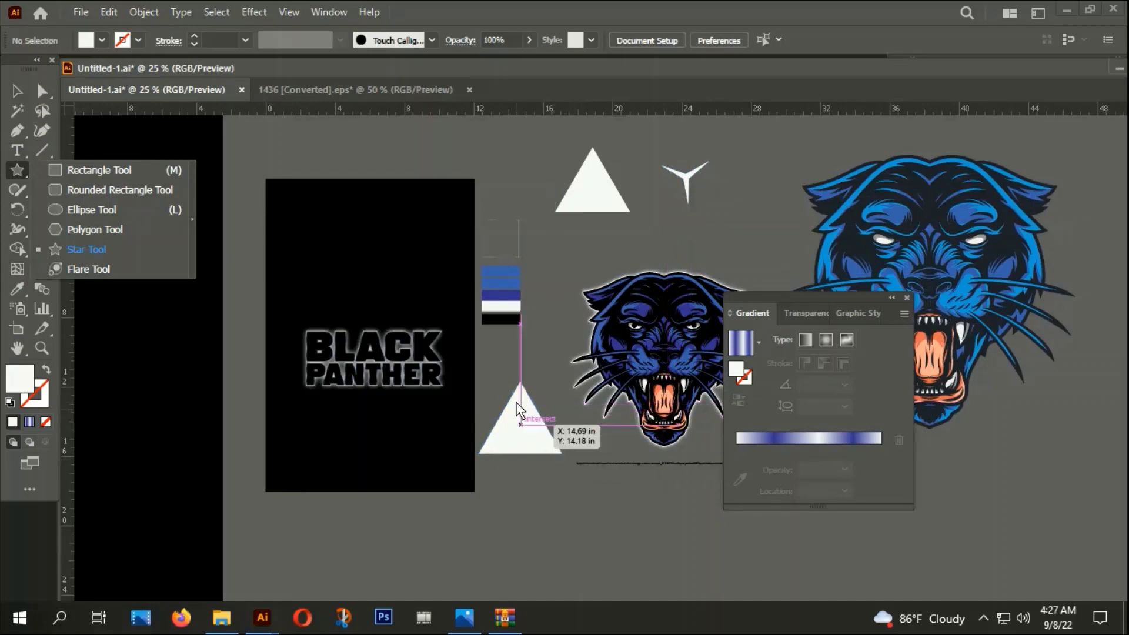
left_click(17, 91)
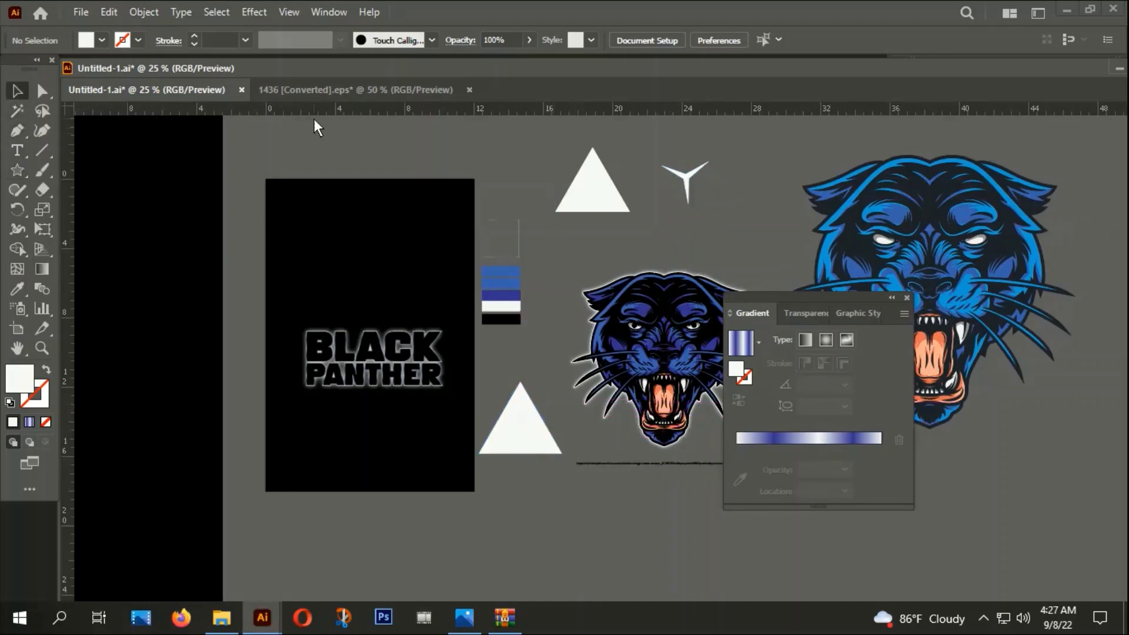
Enlarge the lower triangle to about 8 inches wide and place it above the PANTHER text
left_click_drag(524, 428, 360, 326)
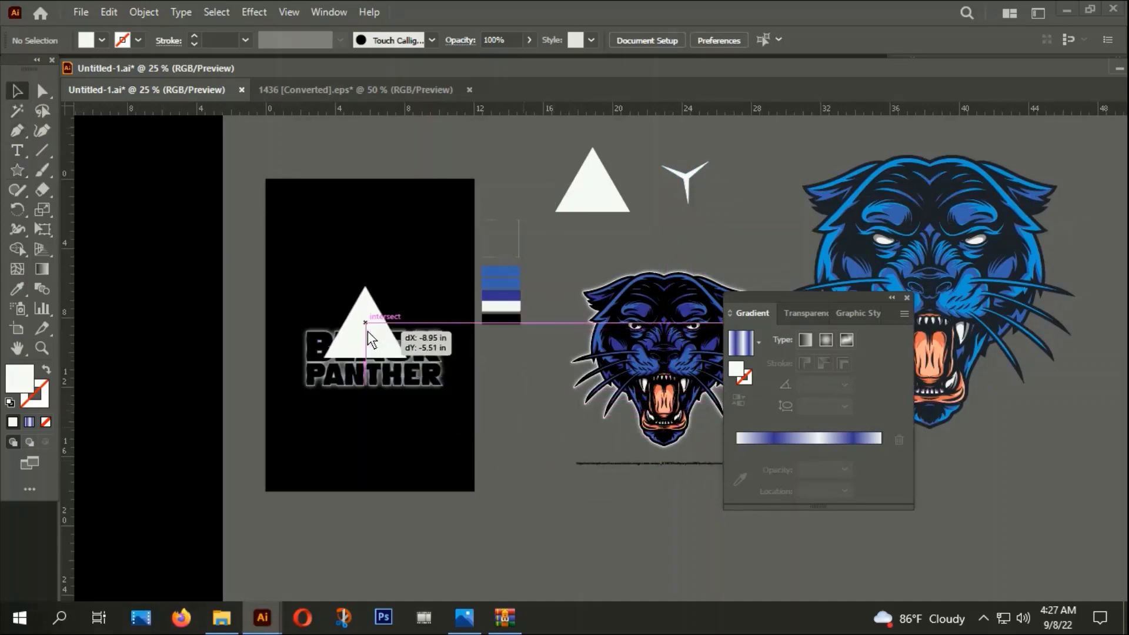
key("ctrl+equal")
key("ctrl+equal")
key("ctrl+equal")
left_click_drag(452, 247, 525, 195)
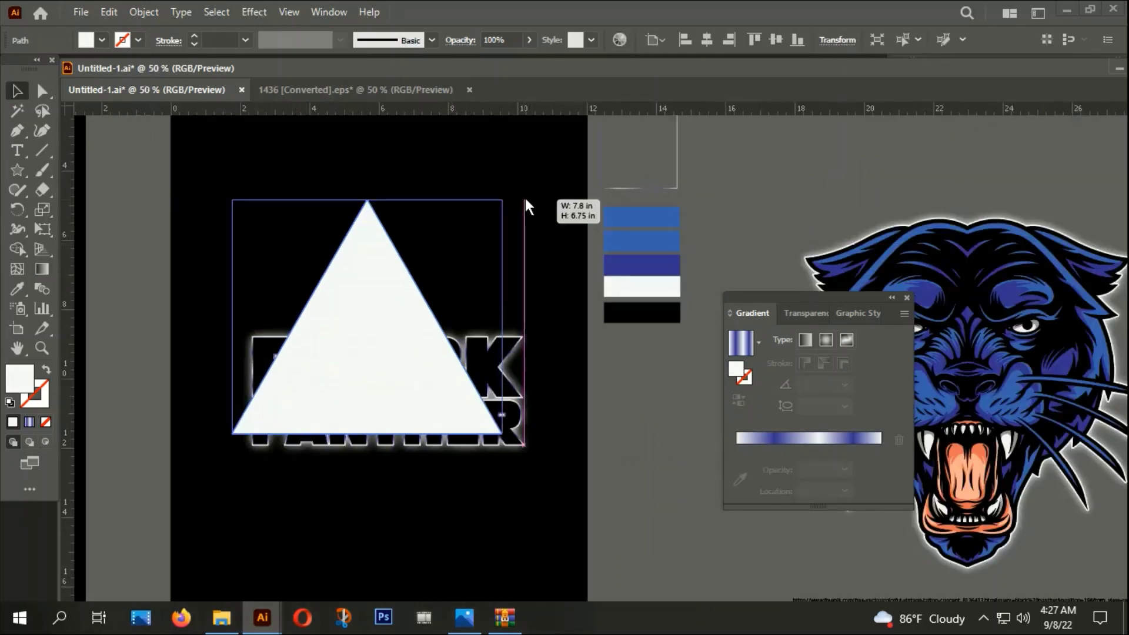
left_click_drag(401, 364, 413, 358)
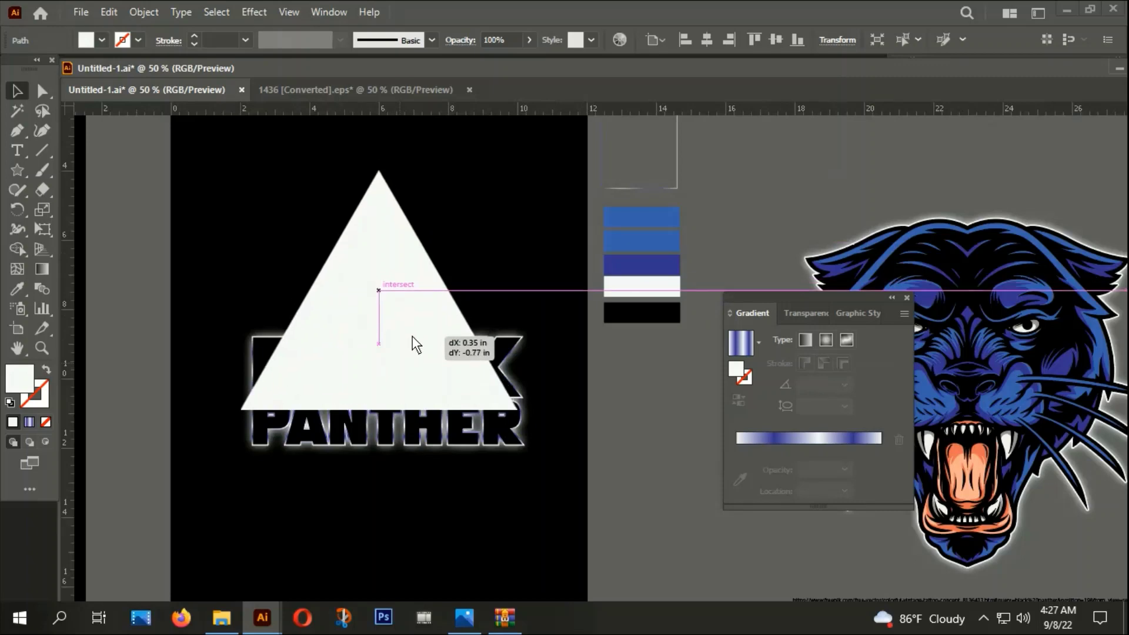
left_click_drag(412, 358, 412, 336)
Rotate the triangle 60° so it points downward
right_click(383, 258)
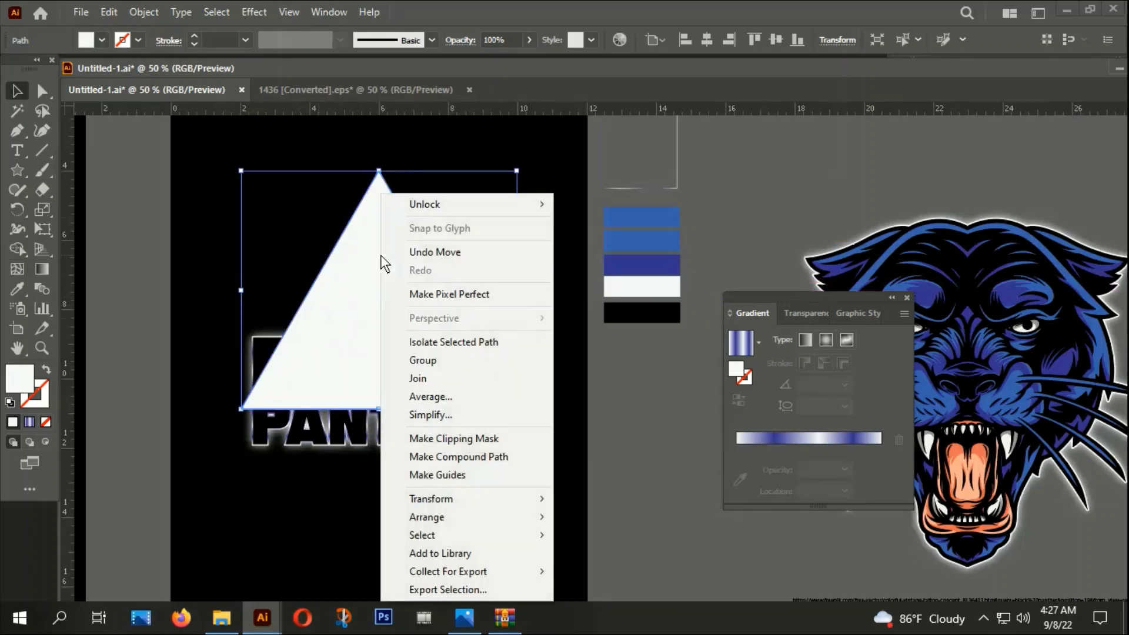
mouse_move(431, 499)
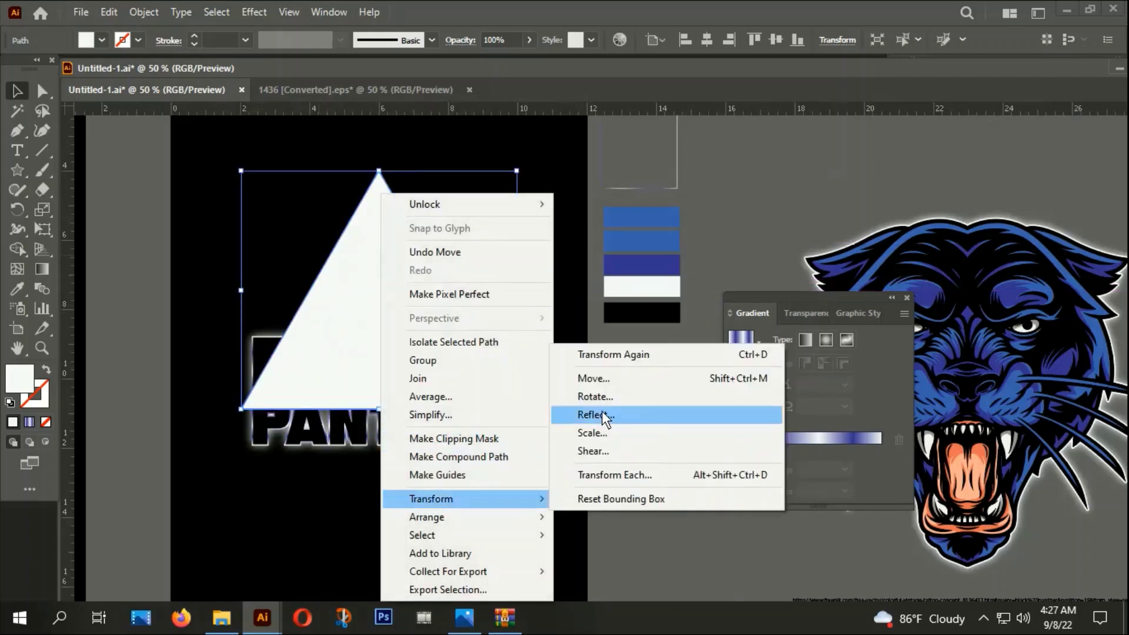
left_click(595, 397)
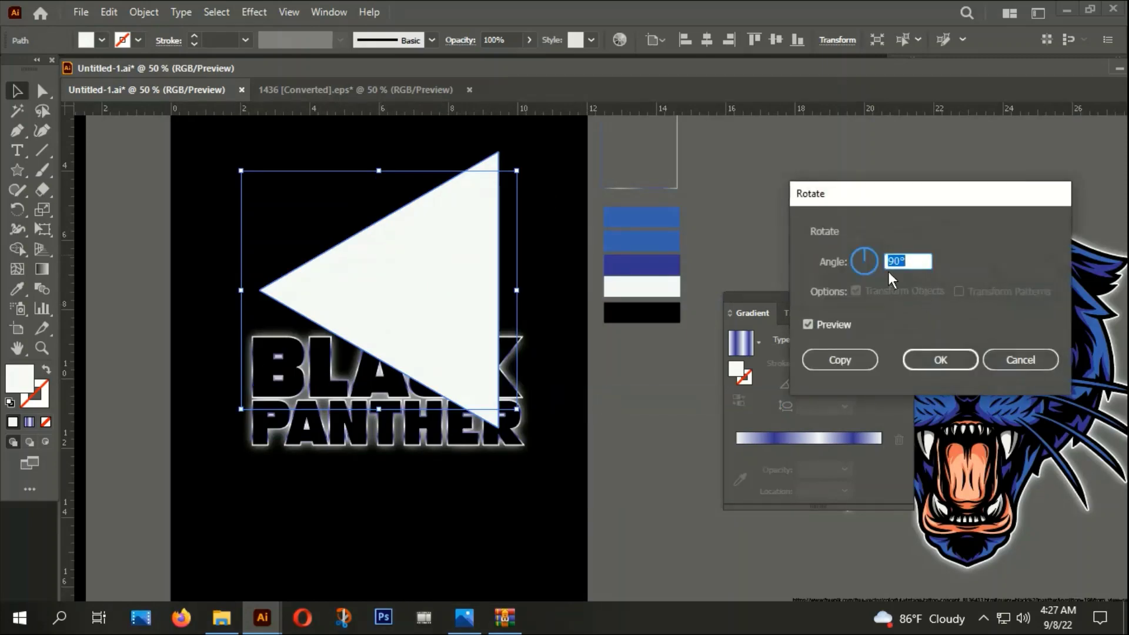
left_click_drag(865, 251, 871, 254)
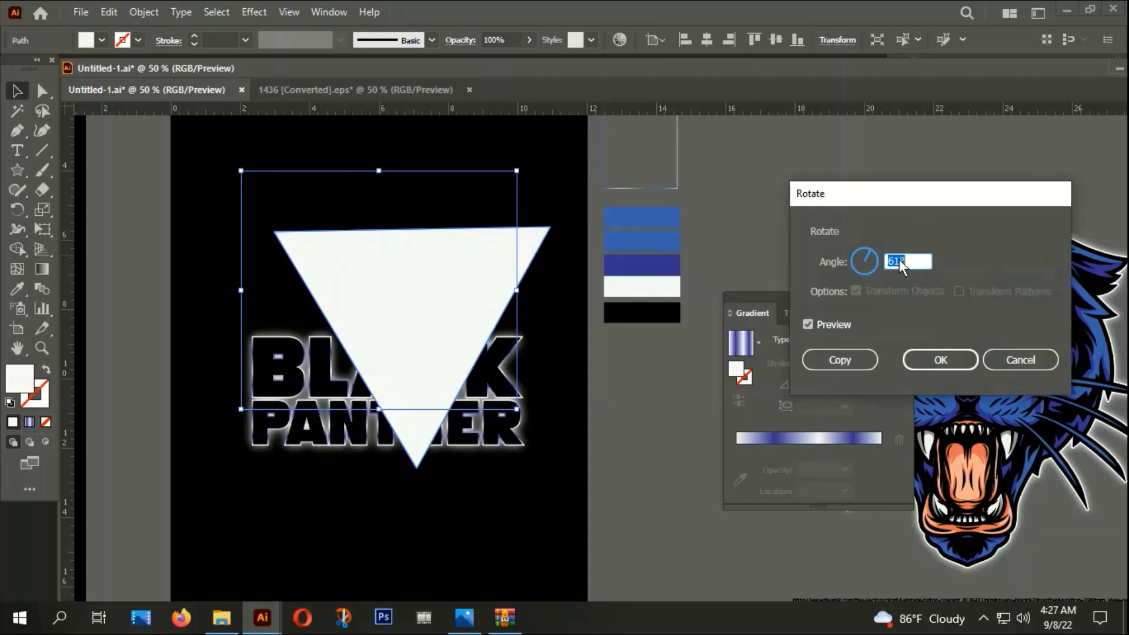
type("60")
left_click(940, 360)
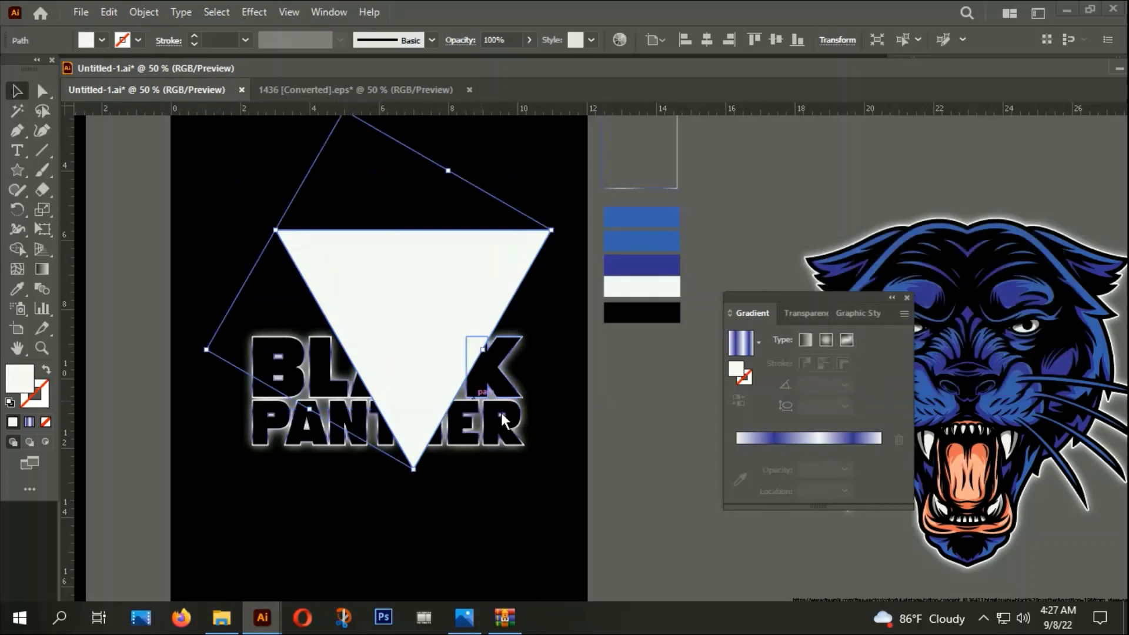
Centre the inverted triangle horizontally on the artboard, then select the title
left_click(615, 503)
left_click(452, 334)
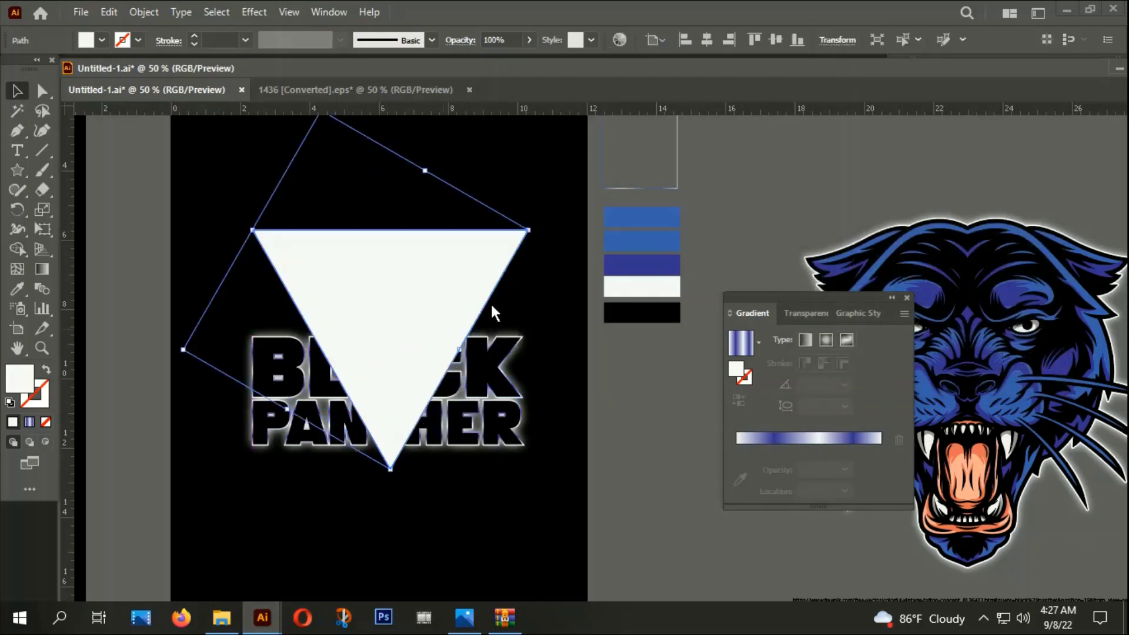
left_click(707, 40)
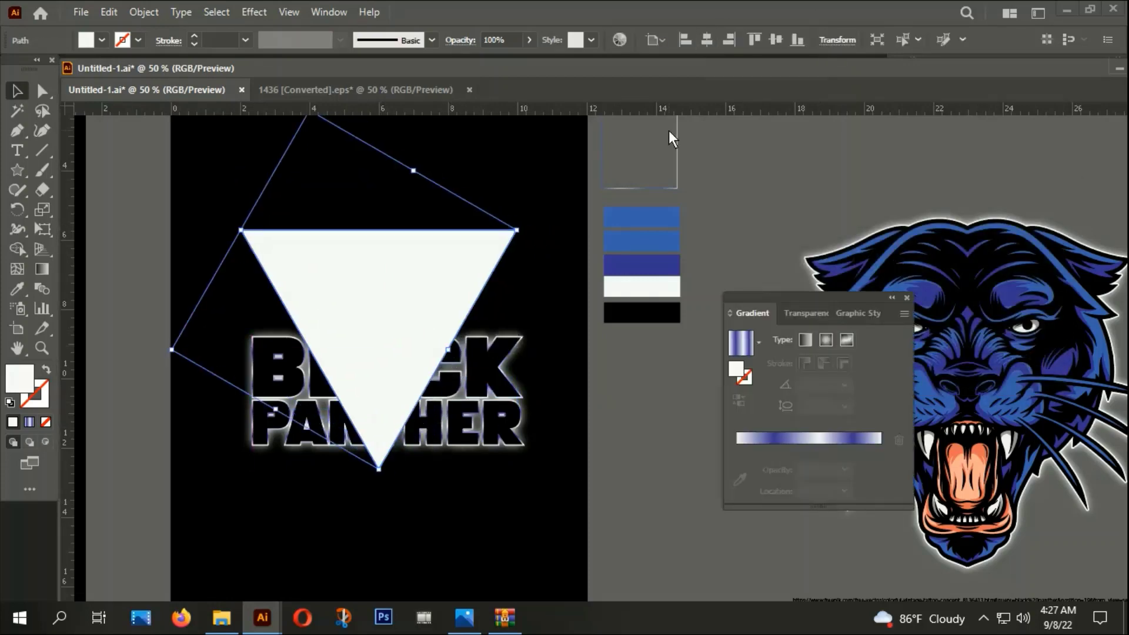
left_click(478, 477)
left_click(501, 425)
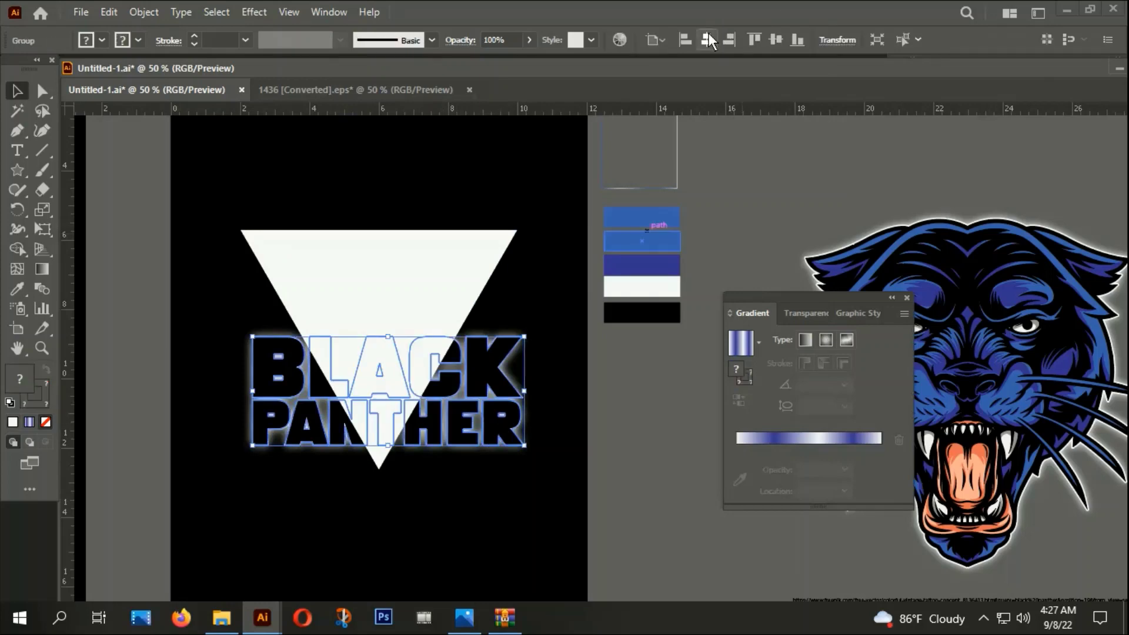
Centre the title horizontally and swap the triangle's white fill to a stroke
left_click(708, 33)
left_click(695, 180)
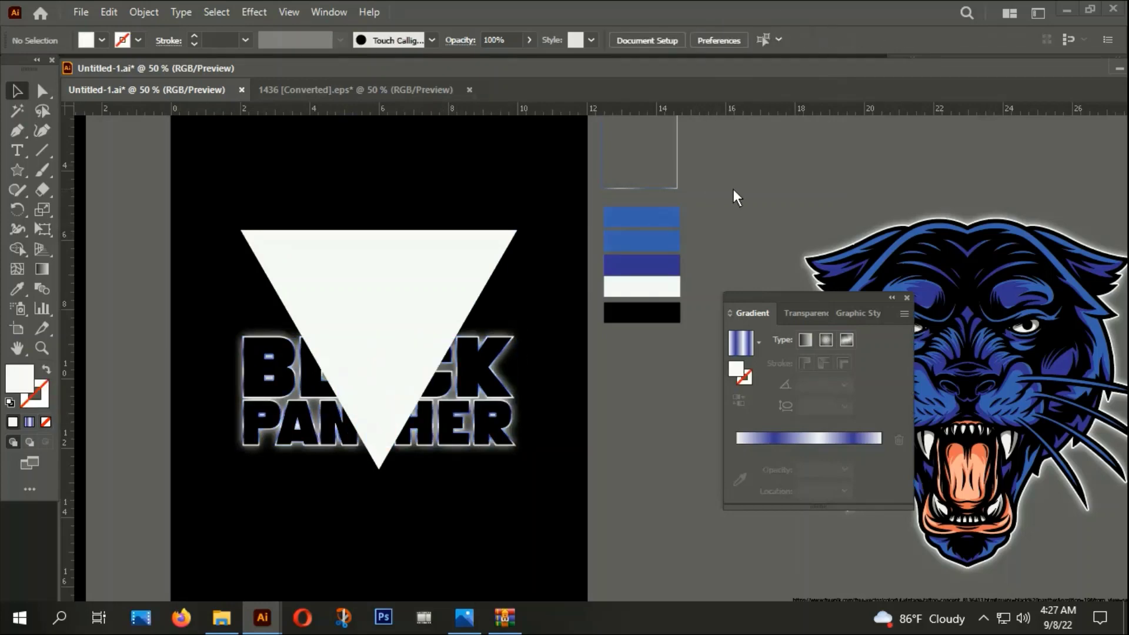
left_click(427, 264)
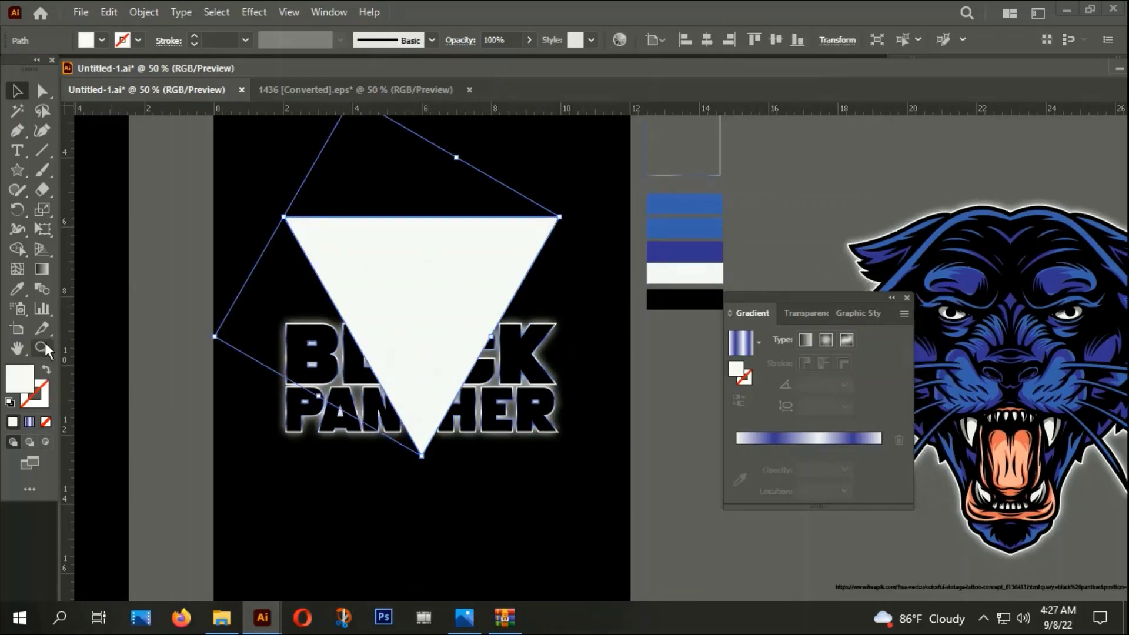
left_click(46, 368)
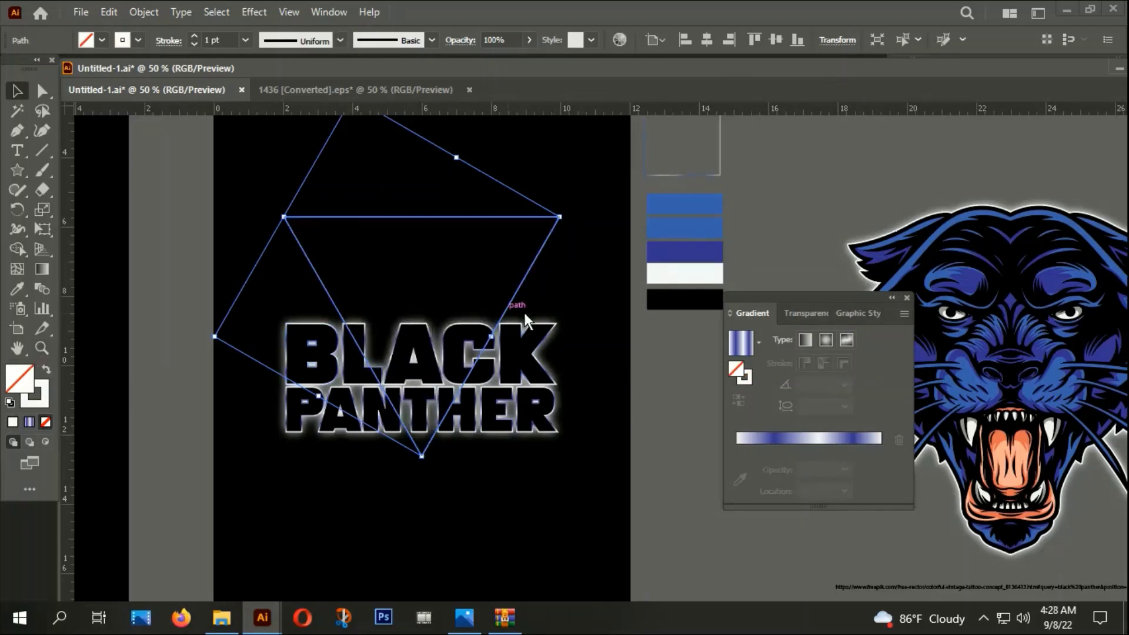
Copy the square's blue gradient stroke onto the triangle with the Eyedropper
scroll(491, 440, "up", 4)
scroll(499, 418, "down", 1)
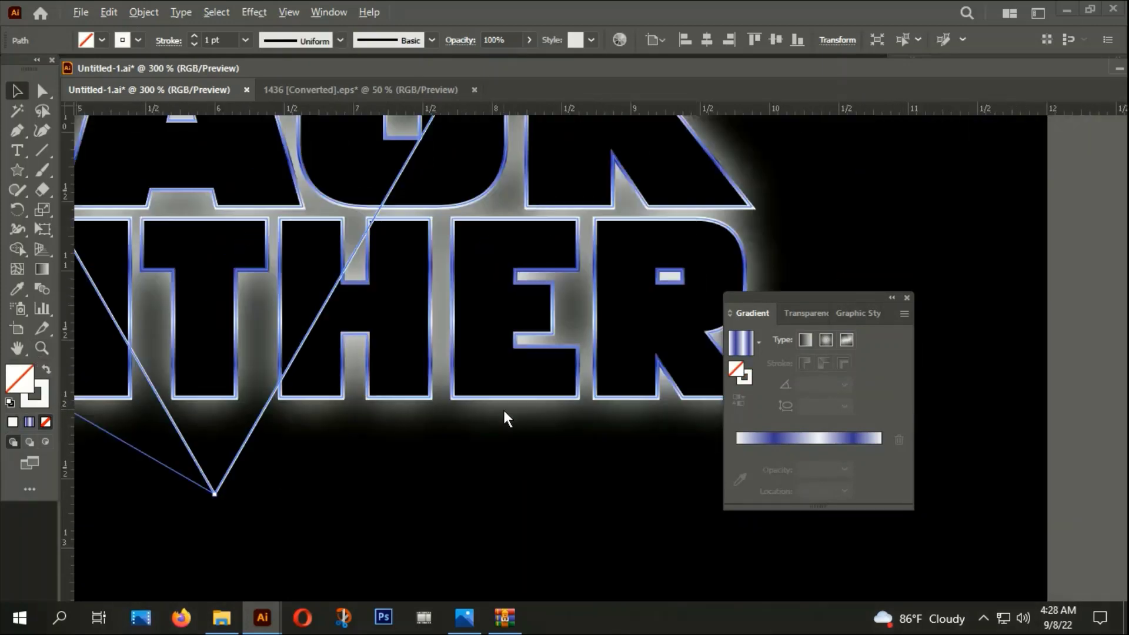
scroll(504, 410, "down", 2)
left_click_drag(584, 365, 542, 491)
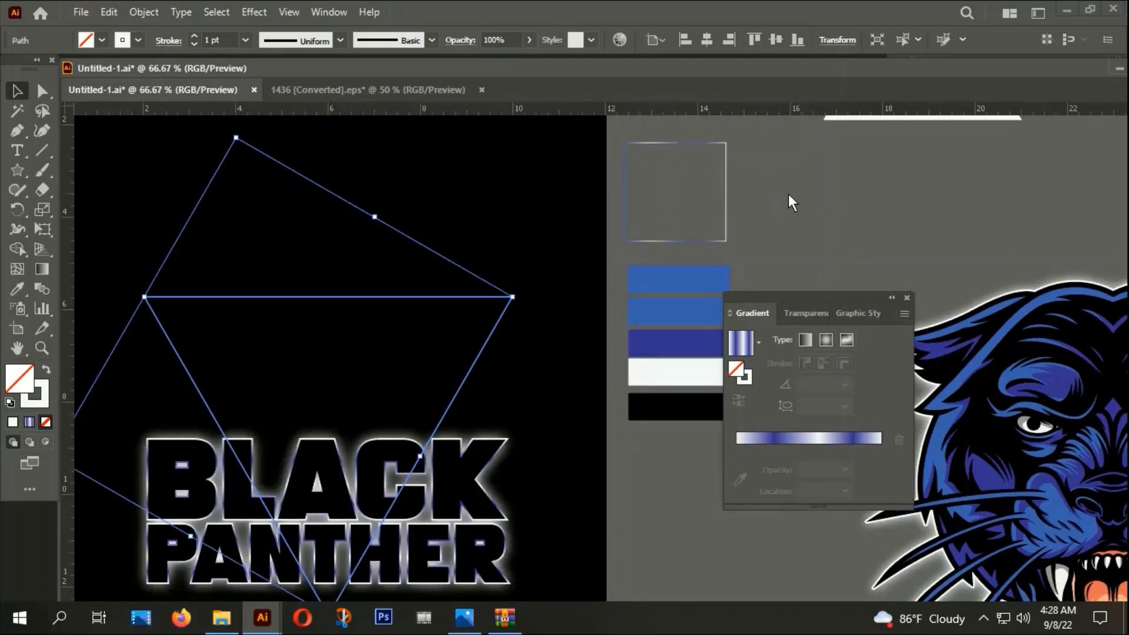
key("i")
left_click(729, 185)
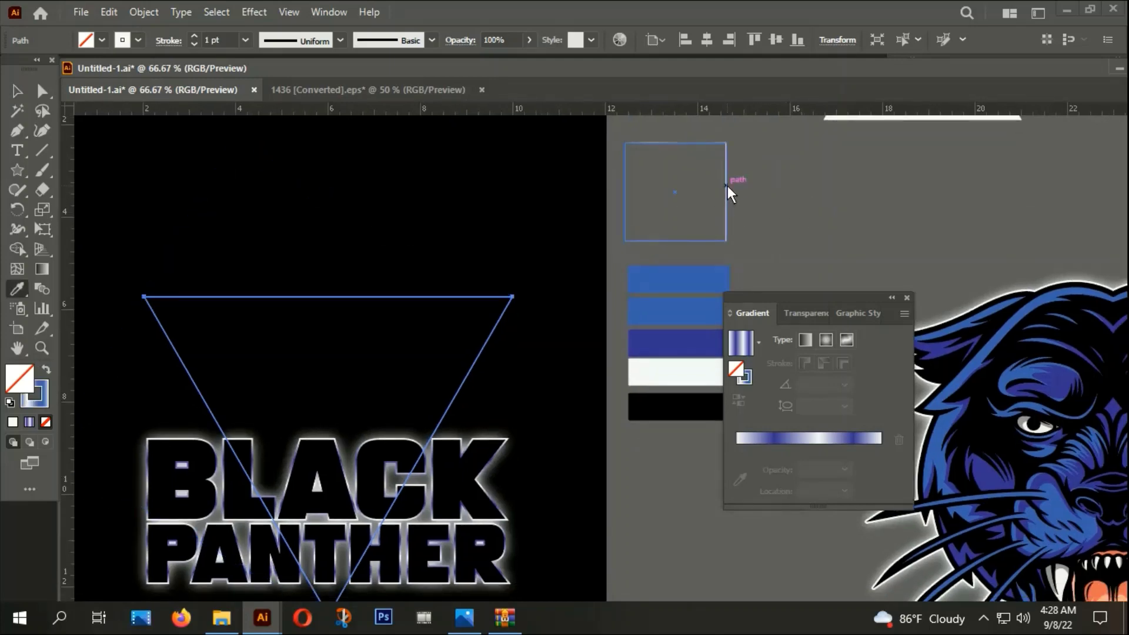
Set the triangle's stroke weight to 3 pt and deselect it
left_click(192, 35)
left_click(196, 35)
left_click(17, 90)
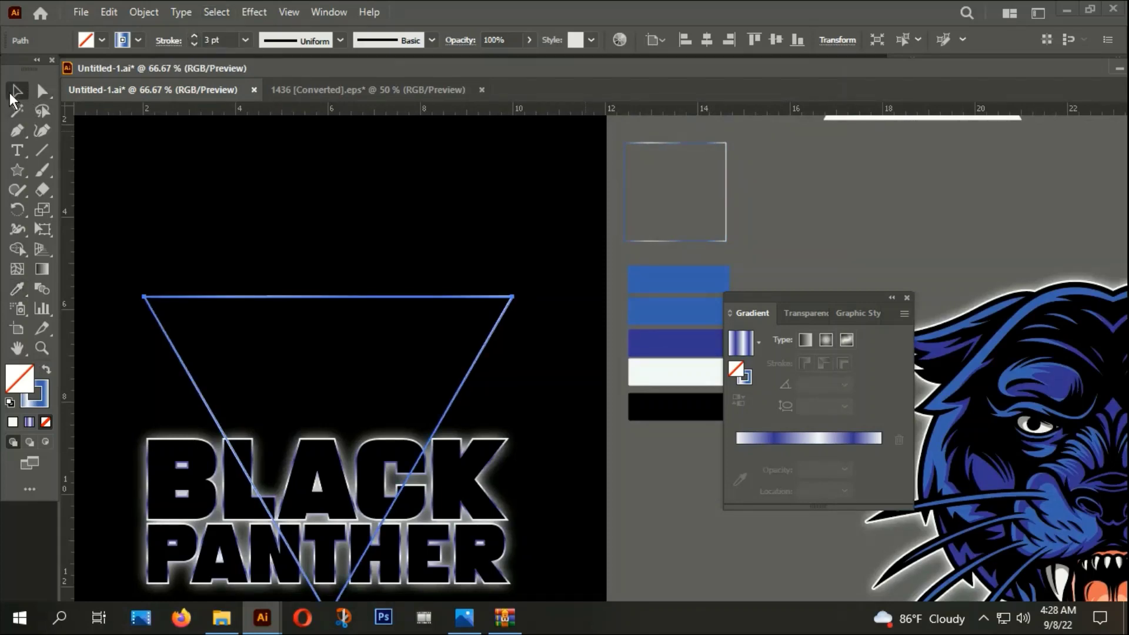
left_click(242, 154)
scroll(313, 208, "down", 2)
scroll(350, 163, "down", 1)
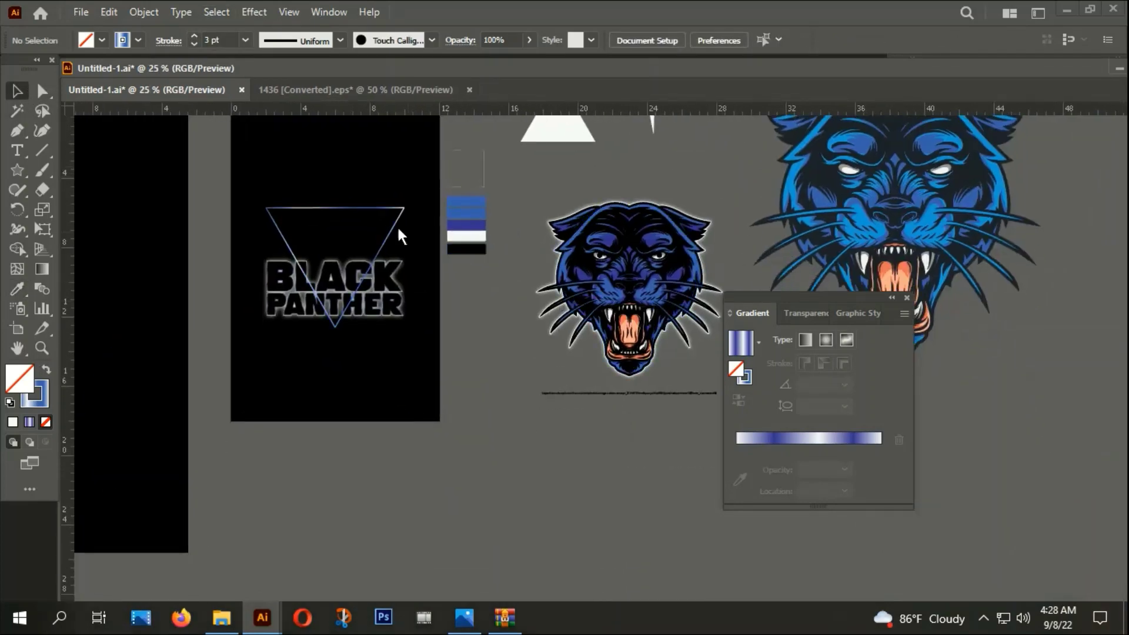
Select the gradient triangle and rotate it slightly about its centre
left_click_drag(370, 210, 325, 229)
scroll(324, 228, "up", 2)
key("ctrl+z")
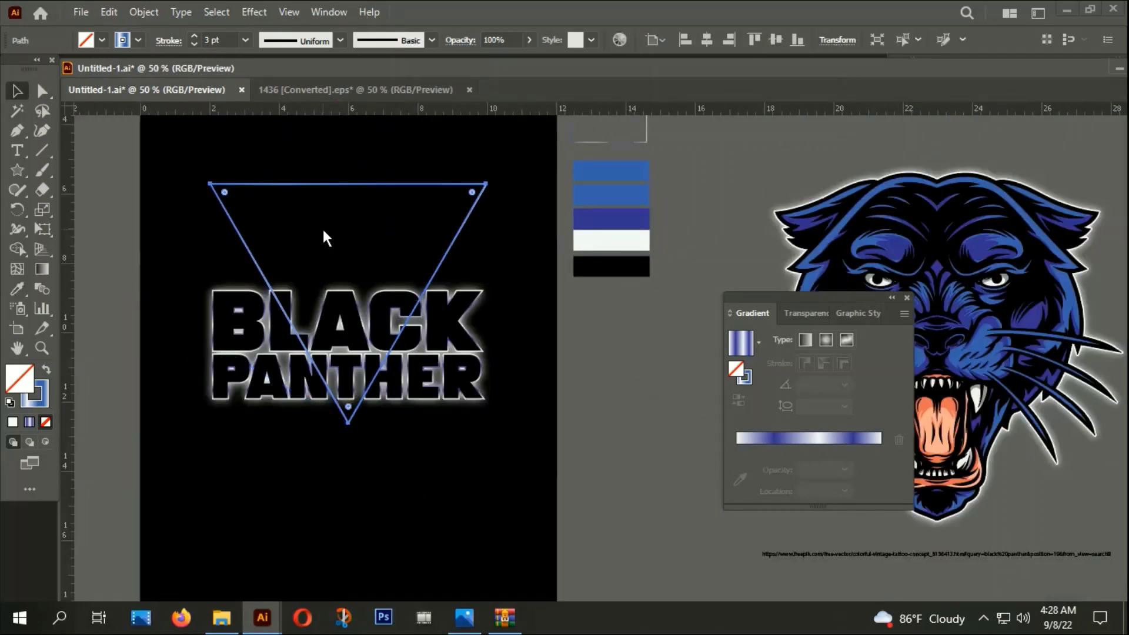
key("ctrl+shift+z")
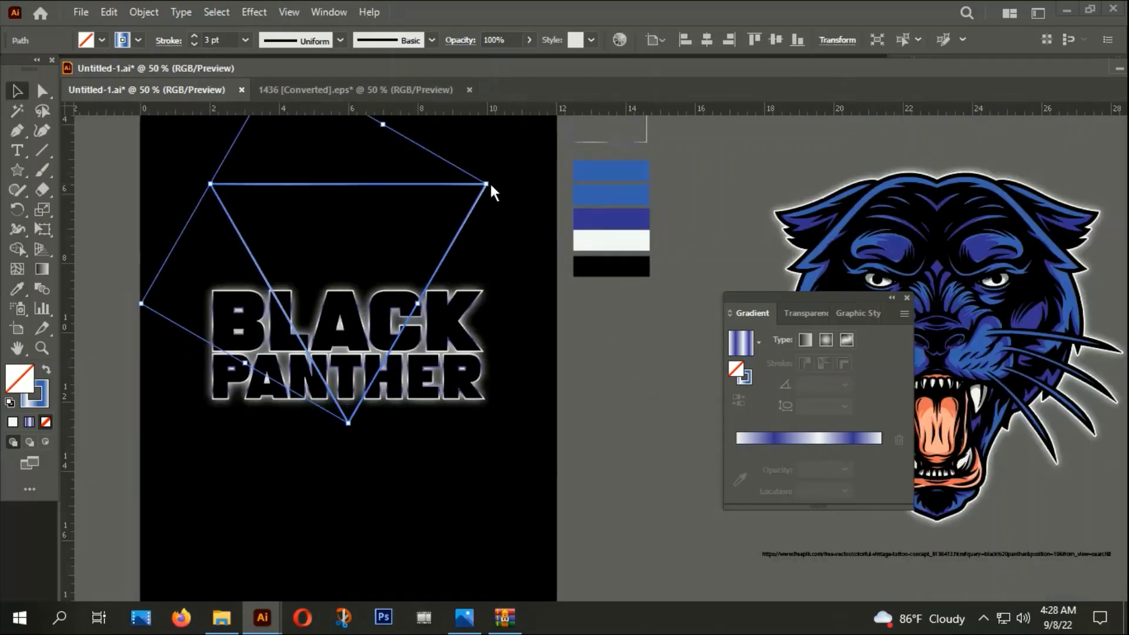
left_click_drag(496, 185, 507, 207)
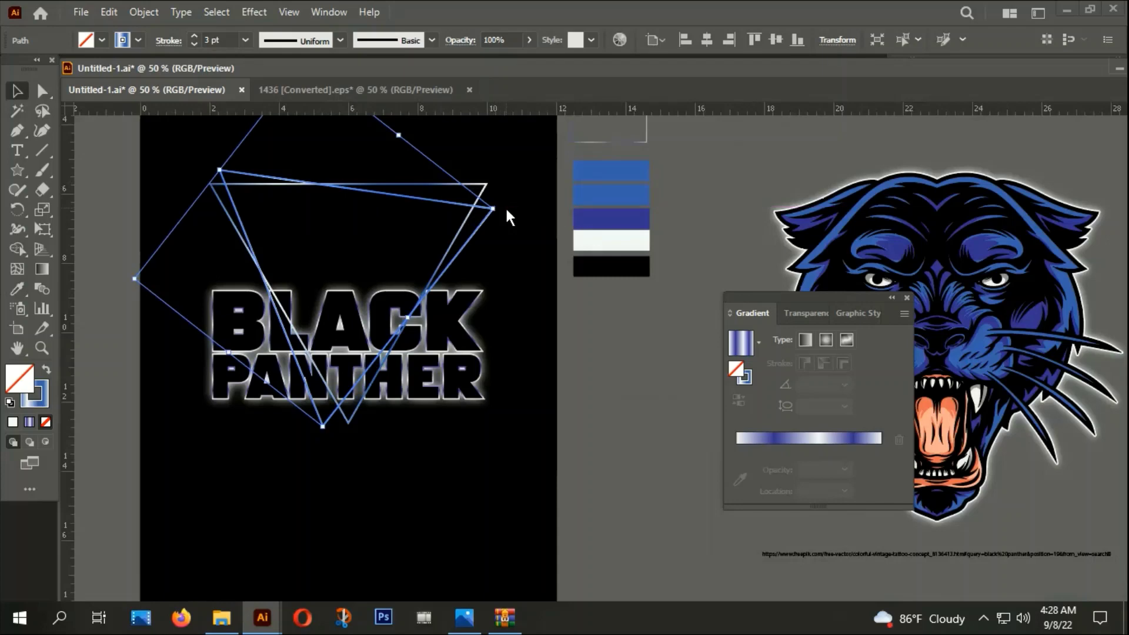
Make a copy of the triangle rotated about 67° so the outlines overlap
key("ctrl+z")
key("ctrl+shift+z")
key("ctrl+z")
key("ctrl+shift+z")
left_click_drag(502, 212, 483, 156)
key("Delete")
Position a horizontal guide just below the BLACK PANTHER title
left_click_drag(461, 456, 566, 429)
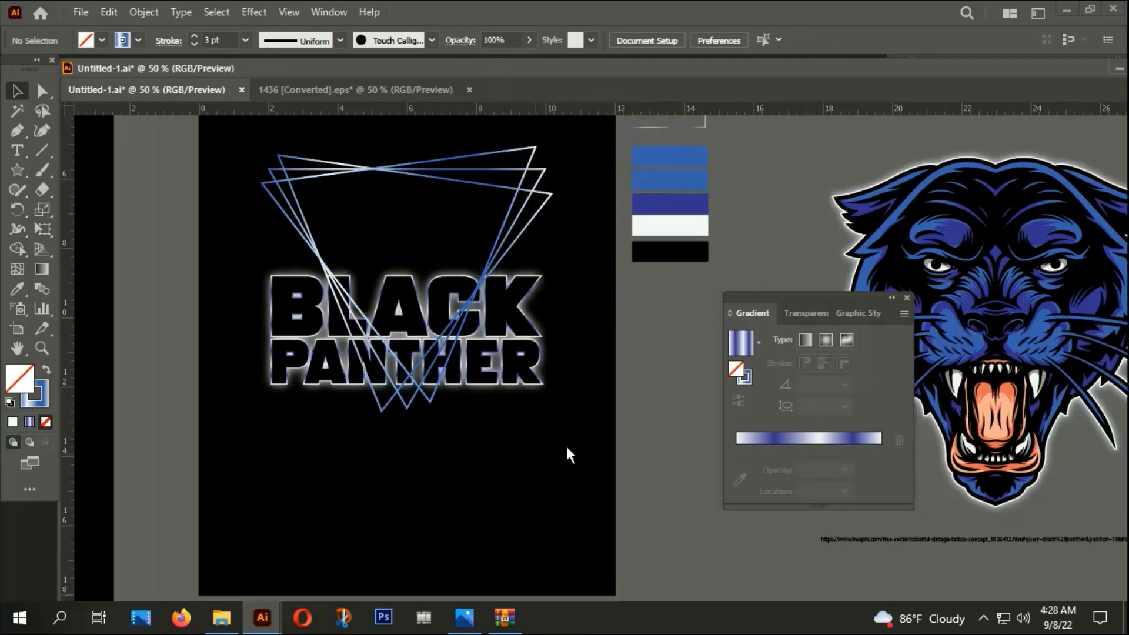
scroll(485, 418, "down", 2)
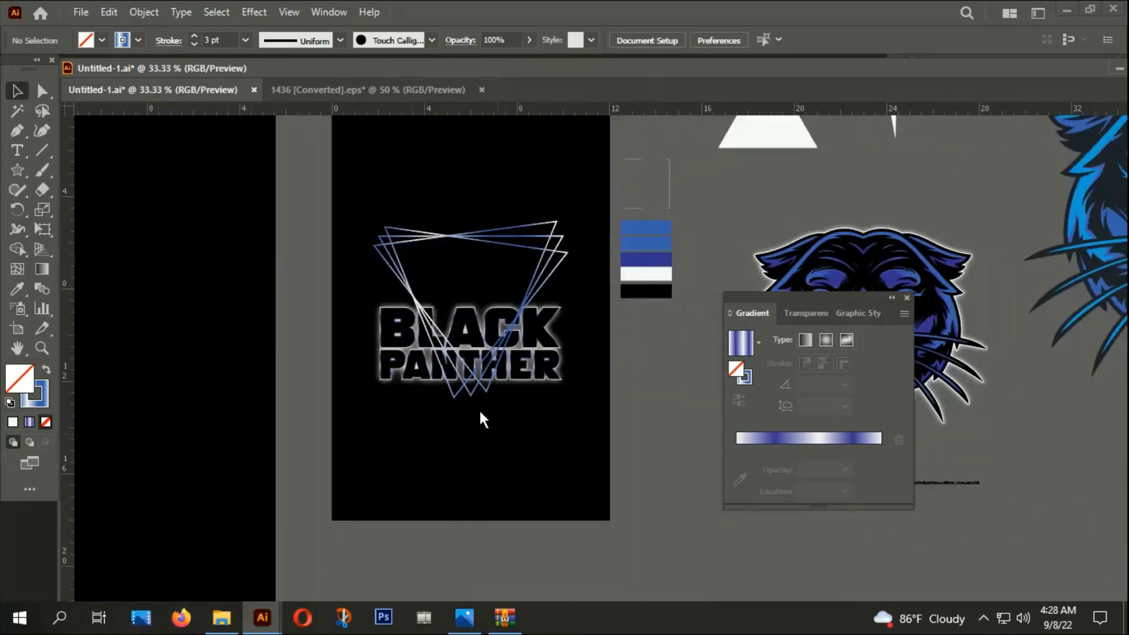
left_click_drag(479, 408, 396, 337)
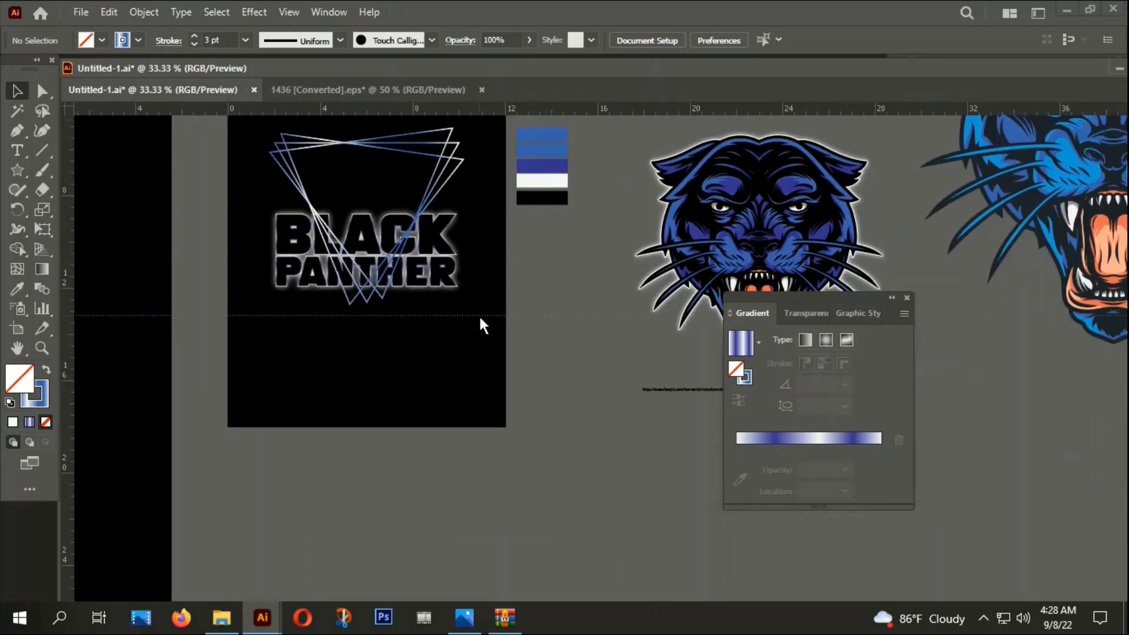
left_click_drag(480, 317, 480, 307)
scroll(360, 297, "up", 2)
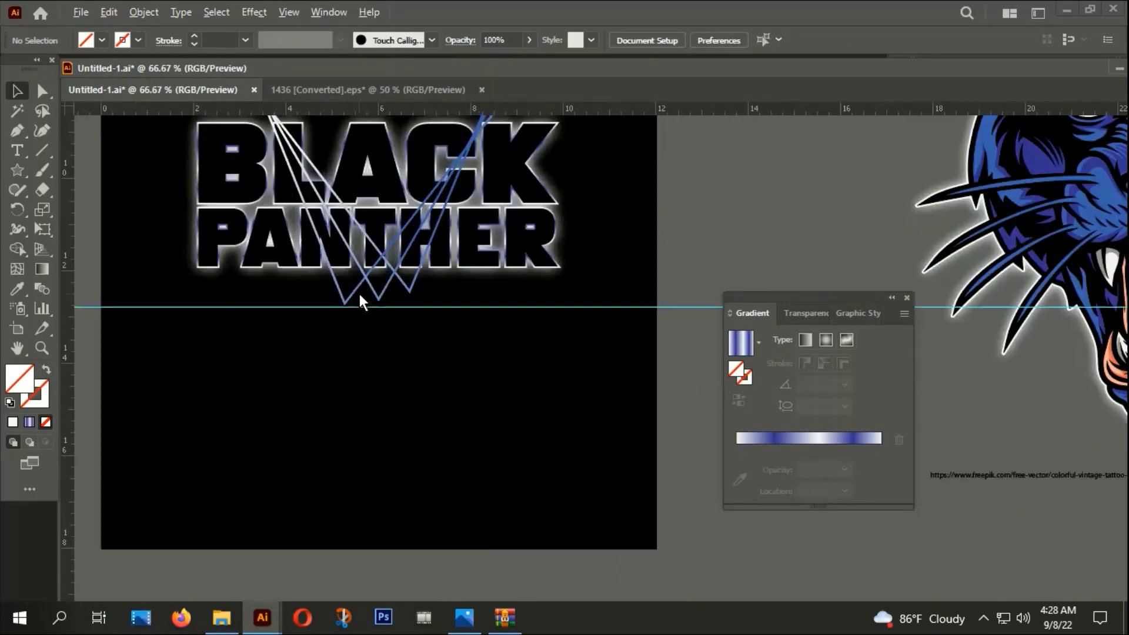
scroll(360, 301, "up", 1)
Snap the triangles' bottom points onto the guide line
left_click(388, 302)
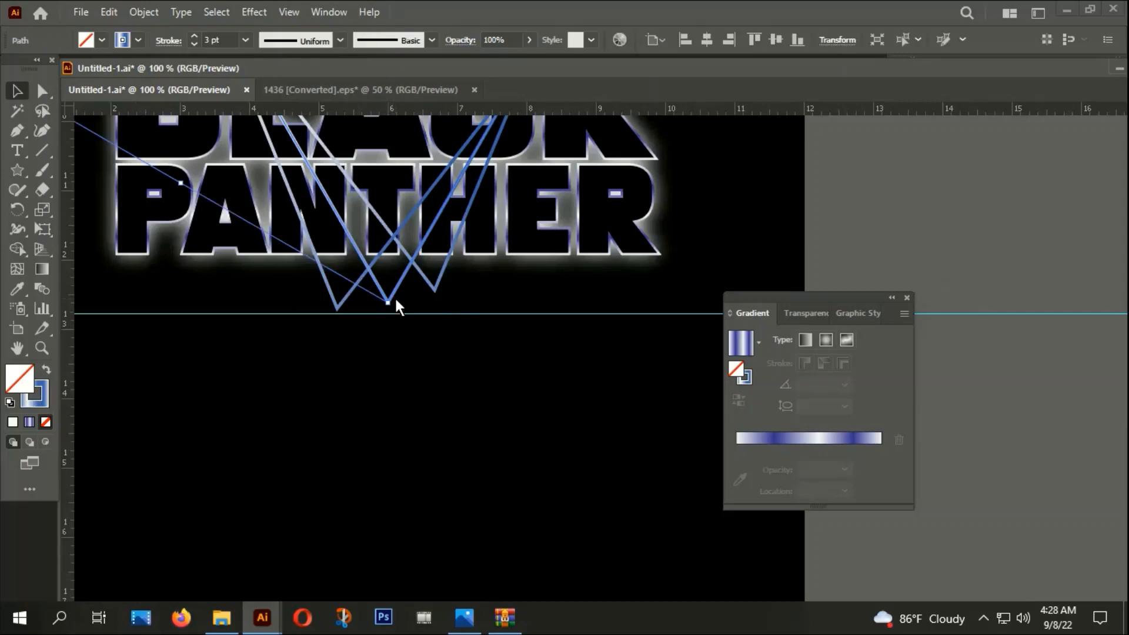
key("Down")
key("Down")
key("Down")
key("Down")
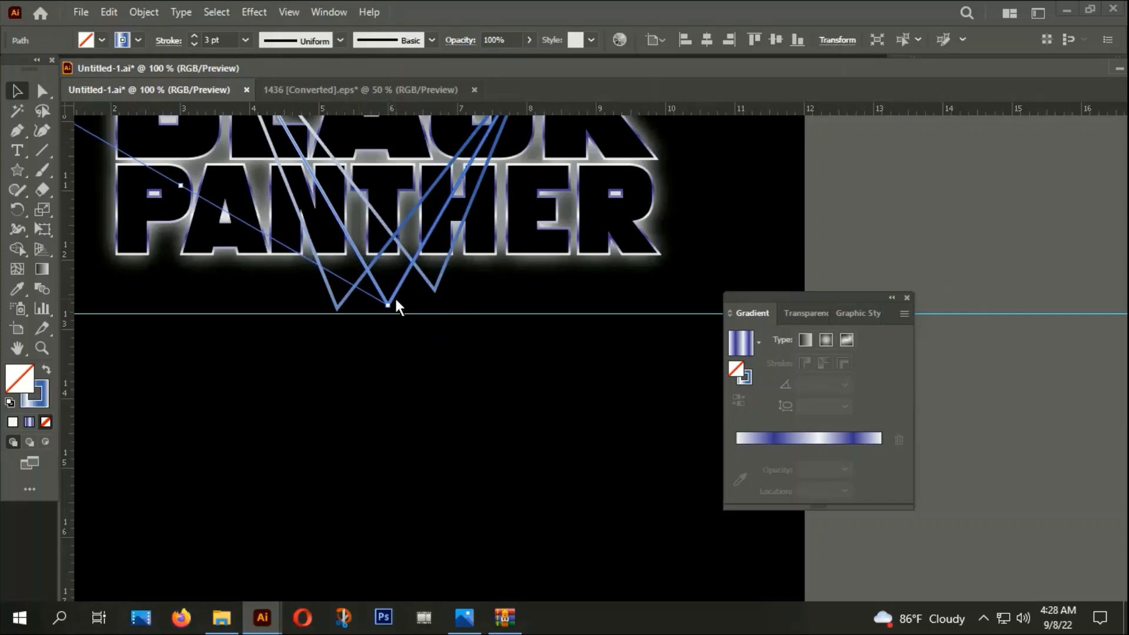
key("Down")
key("Down")
key("Down")
key("Down")
left_click_drag(416, 306, 434, 290)
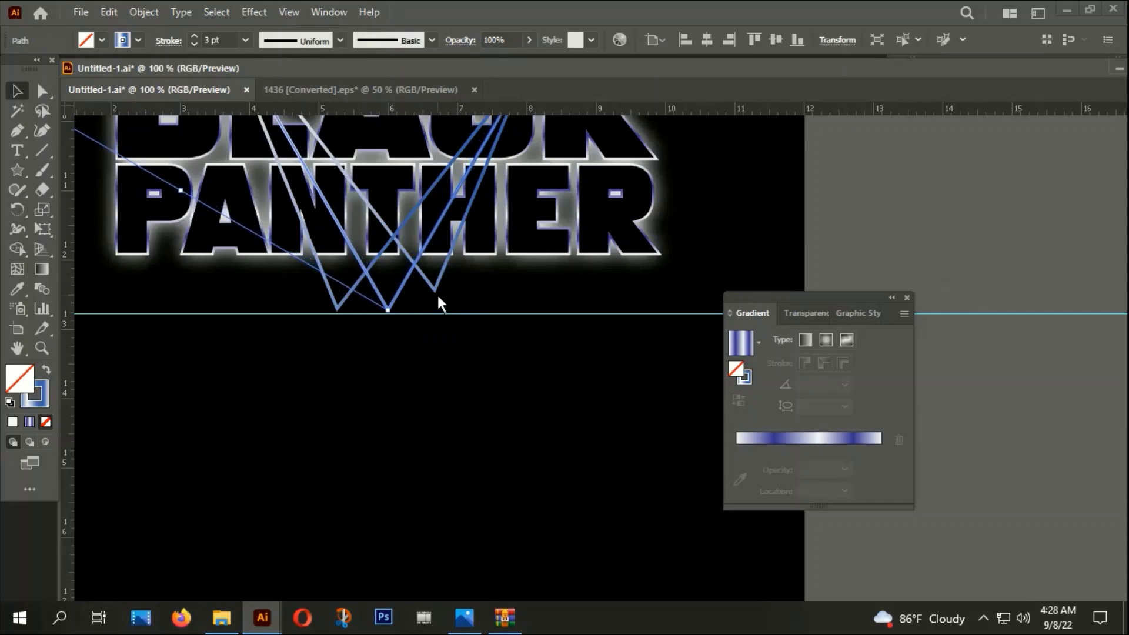
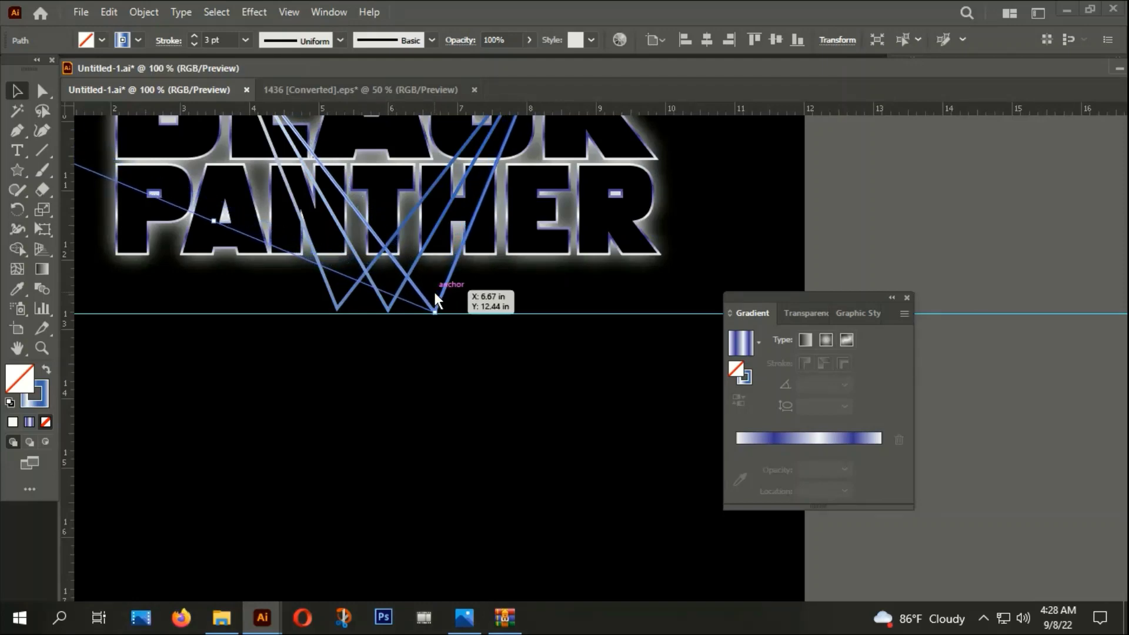
Nudge a triangle-line anchor and delete the long stray horizontal line
left_click_drag(436, 293, 434, 292)
left_click(388, 419)
scroll(387, 415, "down", 2)
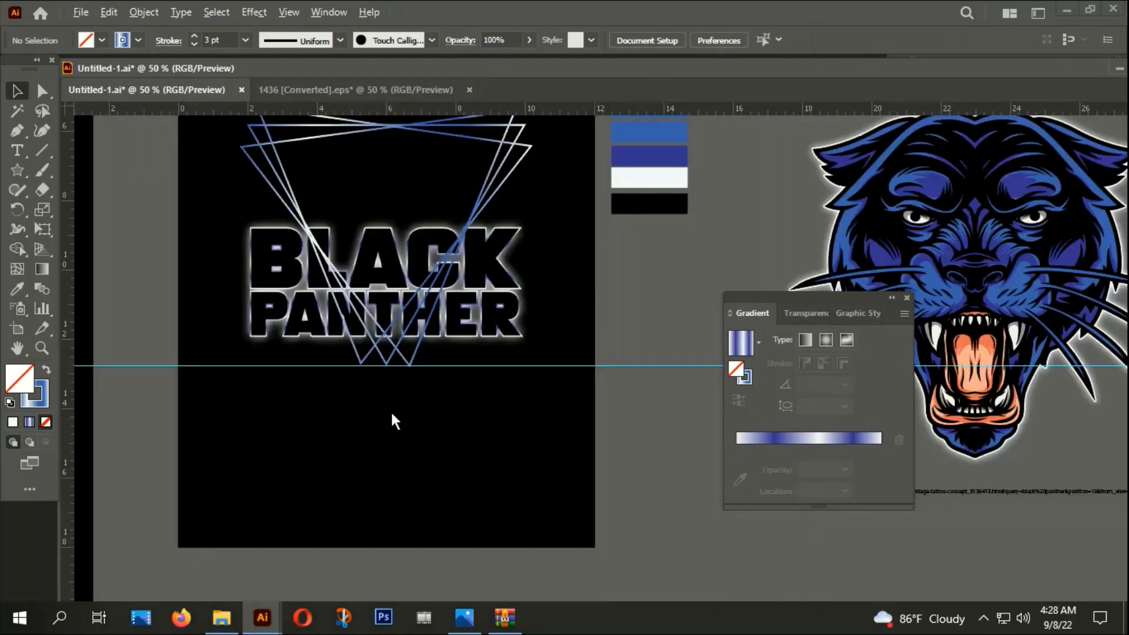
scroll(411, 235, "up", 3)
scroll(384, 251, "down", 1)
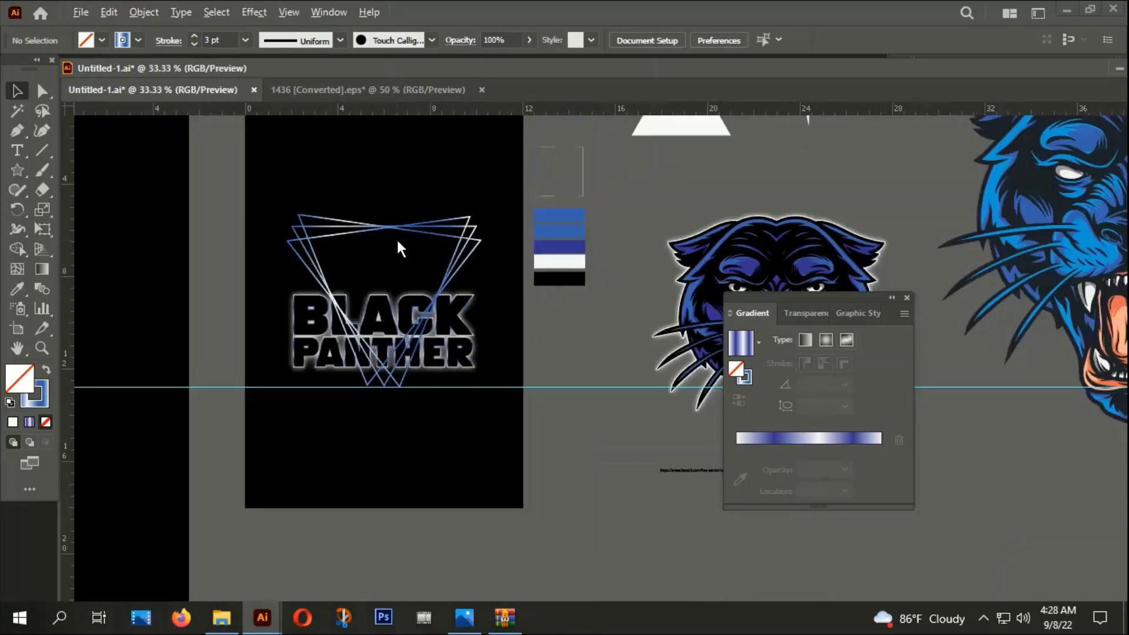
scroll(414, 363, "down", 1)
left_click(517, 344)
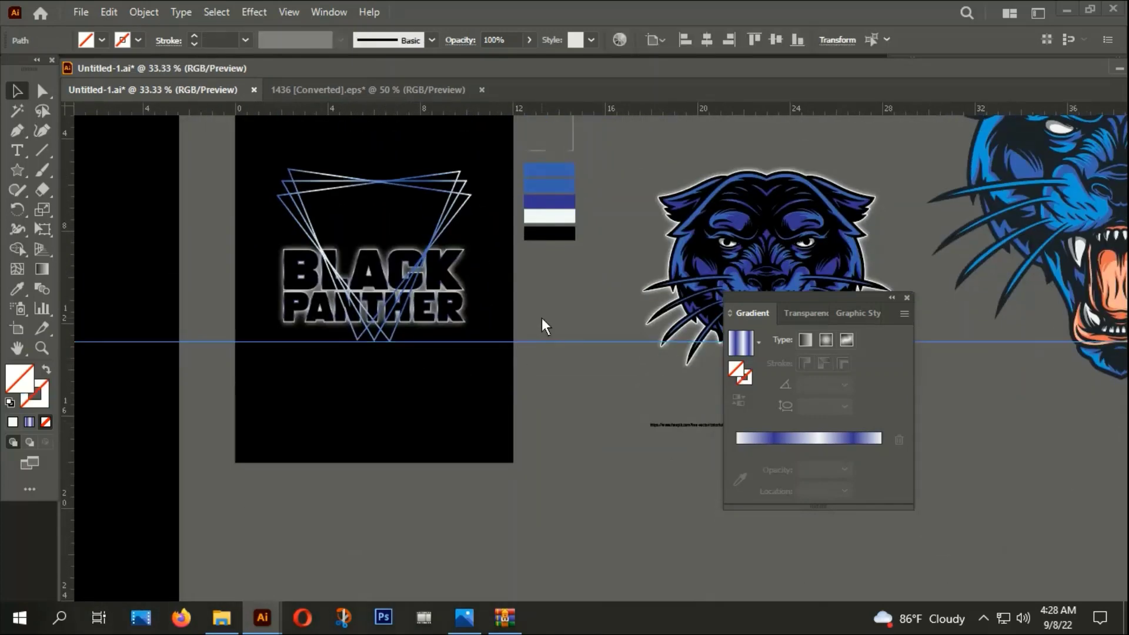
key("Delete")
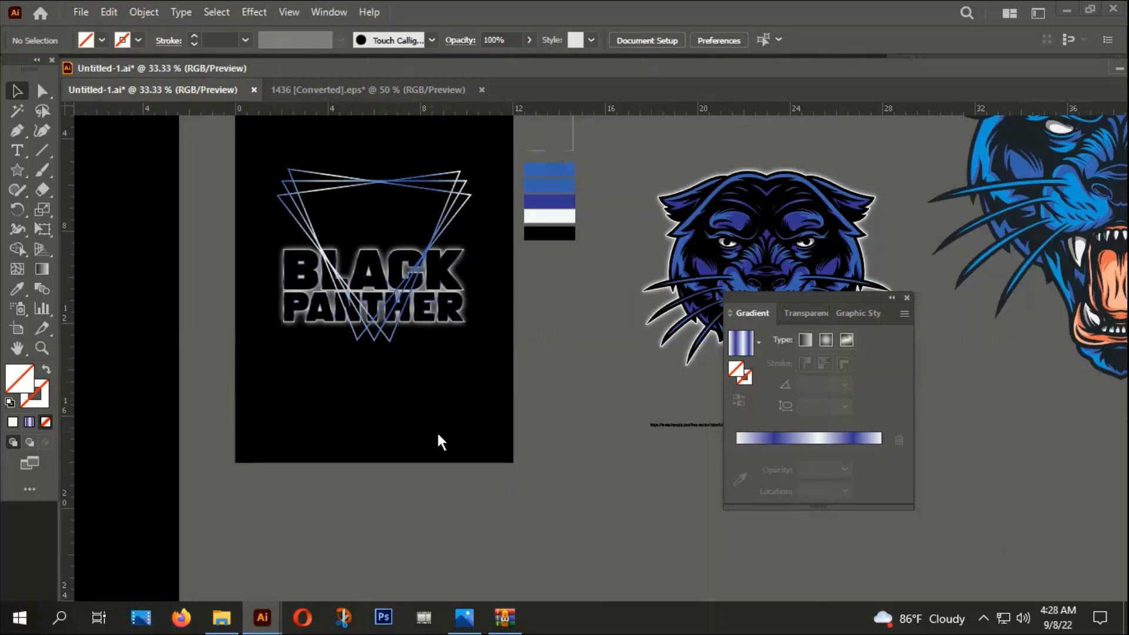
Group the triangle lines and drag the panther head onto the artboard over the title
scroll(481, 456, "right", 3)
left_click_drag(270, 177, 338, 228)
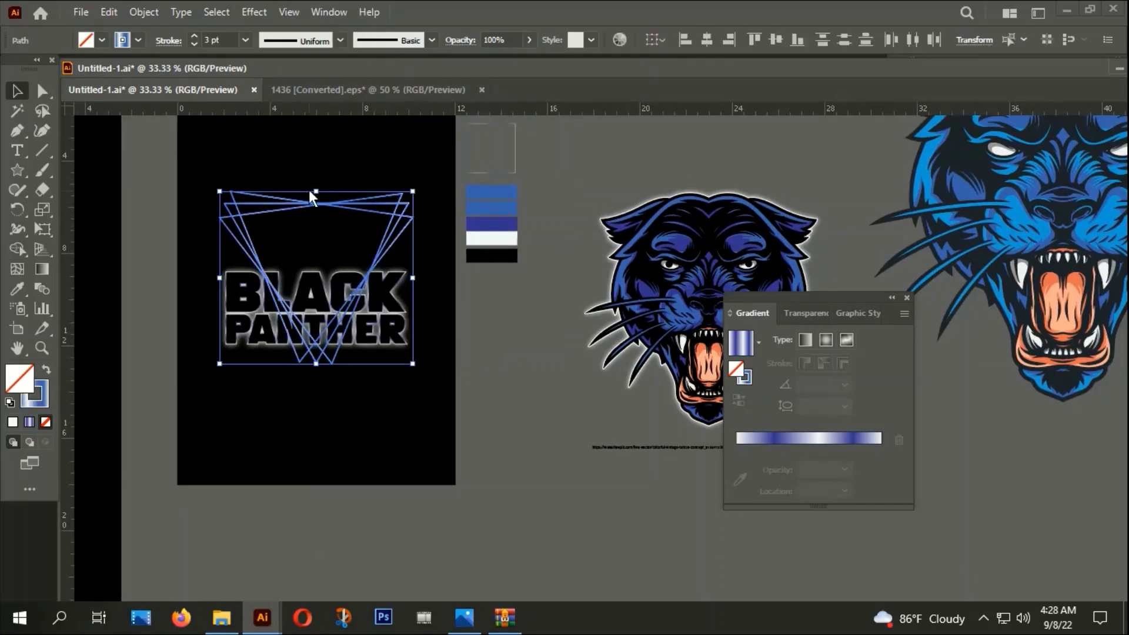
right_click(342, 201)
left_click(384, 326)
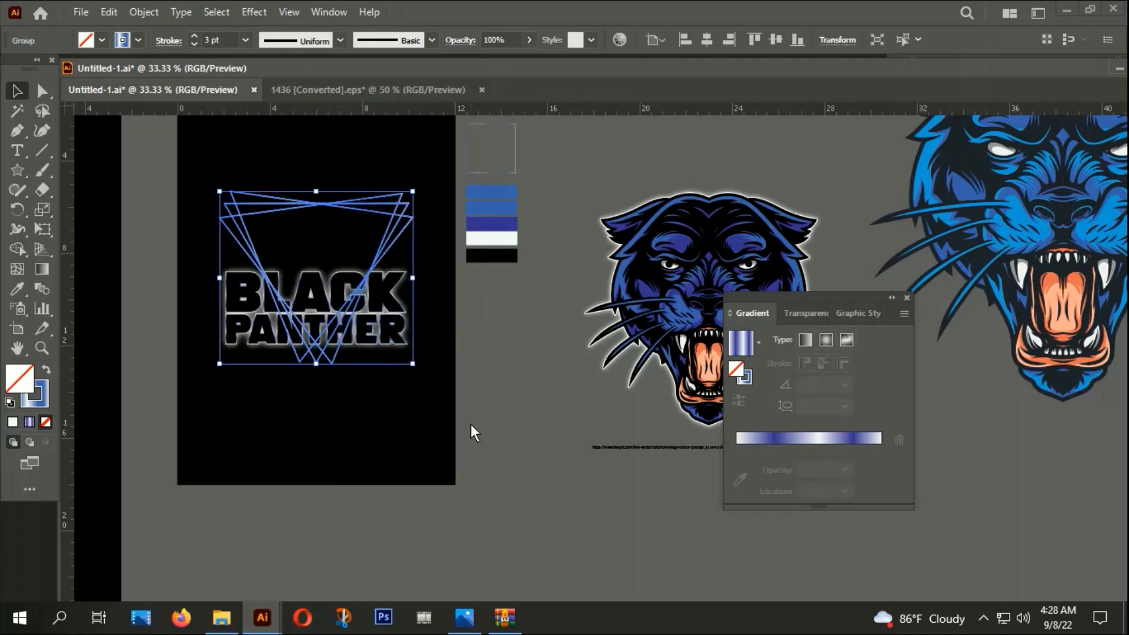
left_click(471, 425)
left_click_drag(699, 242, 321, 194)
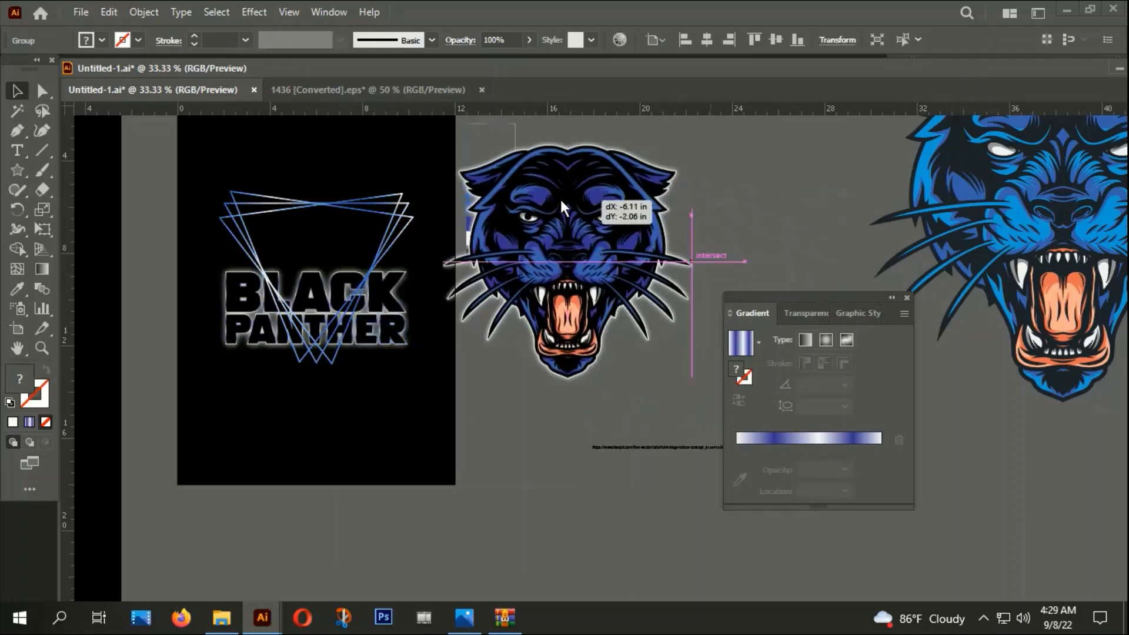
Bring the panther head to front, shrink it and place it above the BLACK PANTHER title
right_click(321, 193)
mouse_move(365, 395)
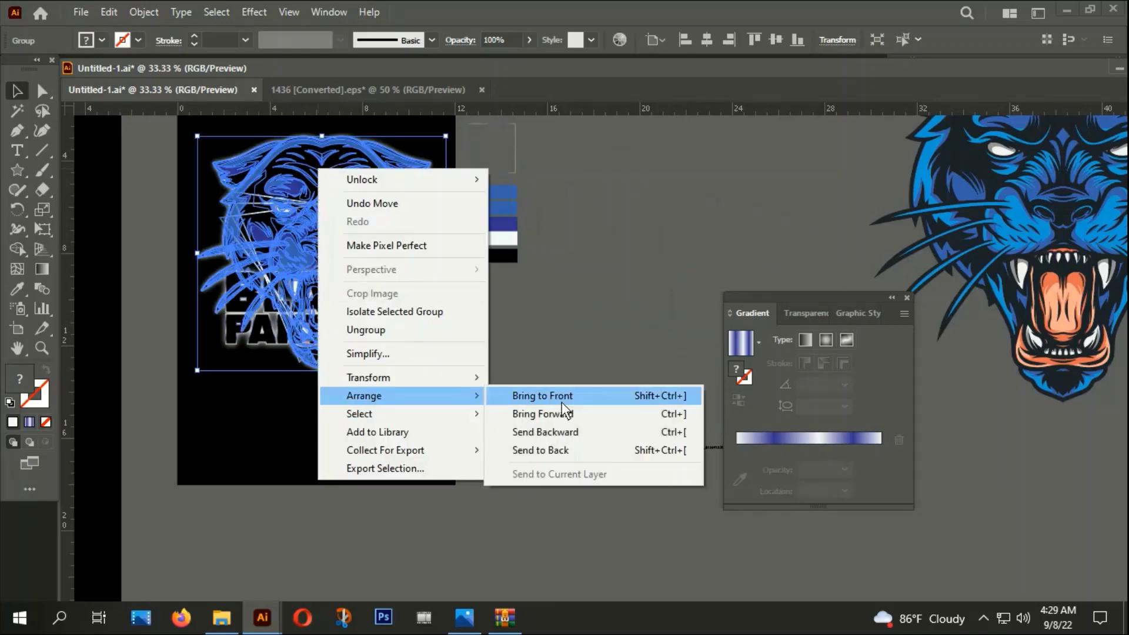
left_click(562, 401)
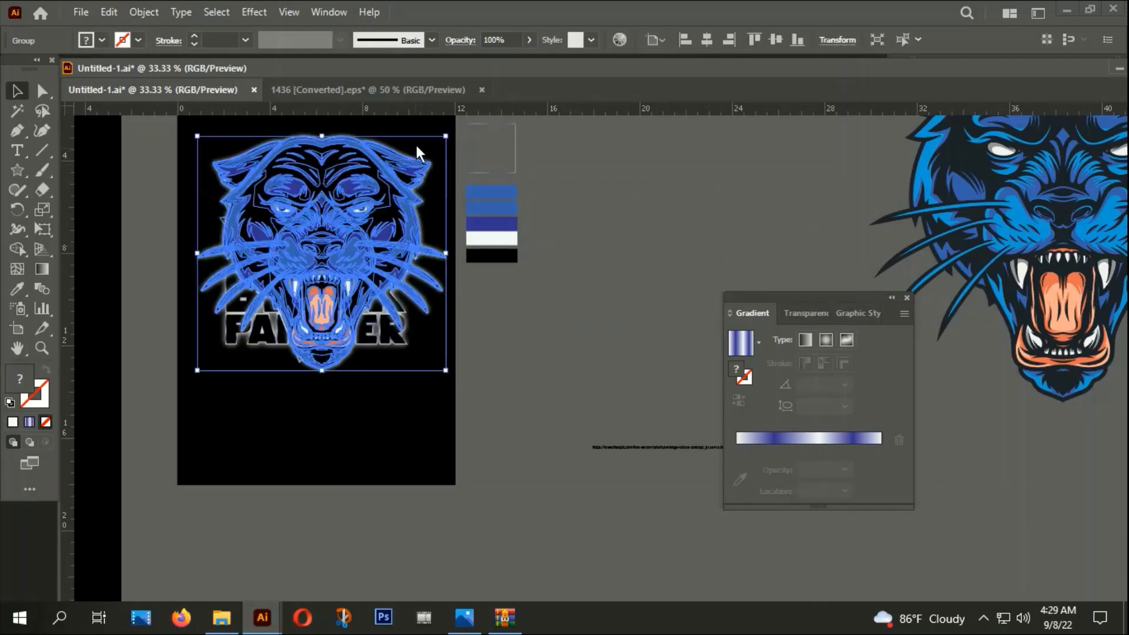
mouse_move(445, 136)
left_mouse_down()
mouse_move(418, 175)
mouse_move(443, 146)
left_mouse_up()
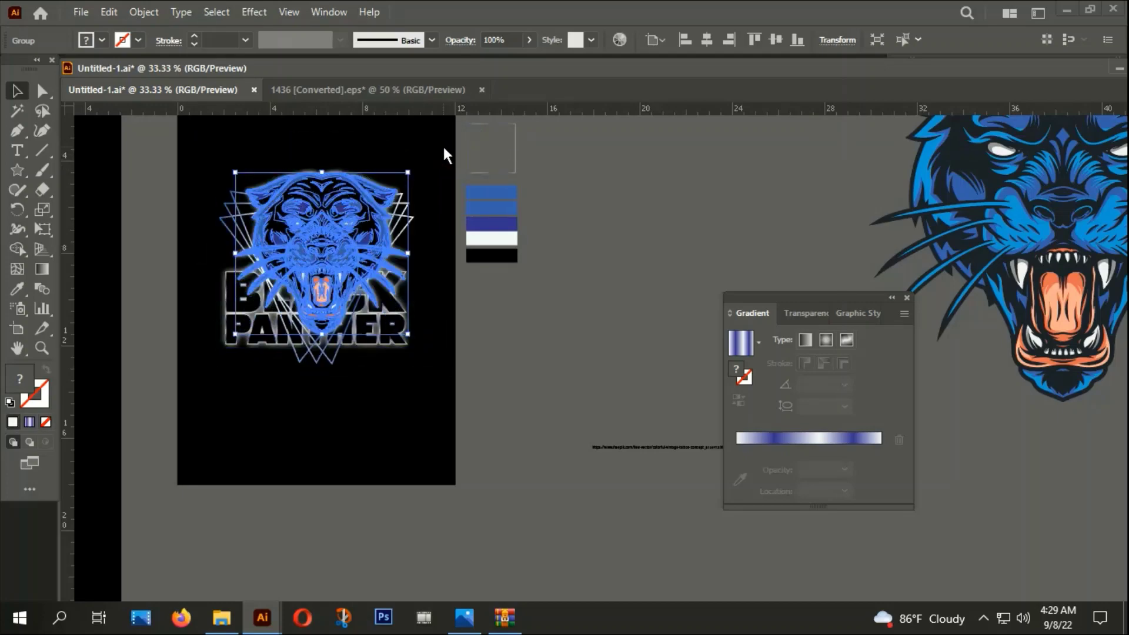
left_click(443, 146)
scroll(310, 292, "up", 3, "alt")
left_click_drag(388, 248, 349, 203)
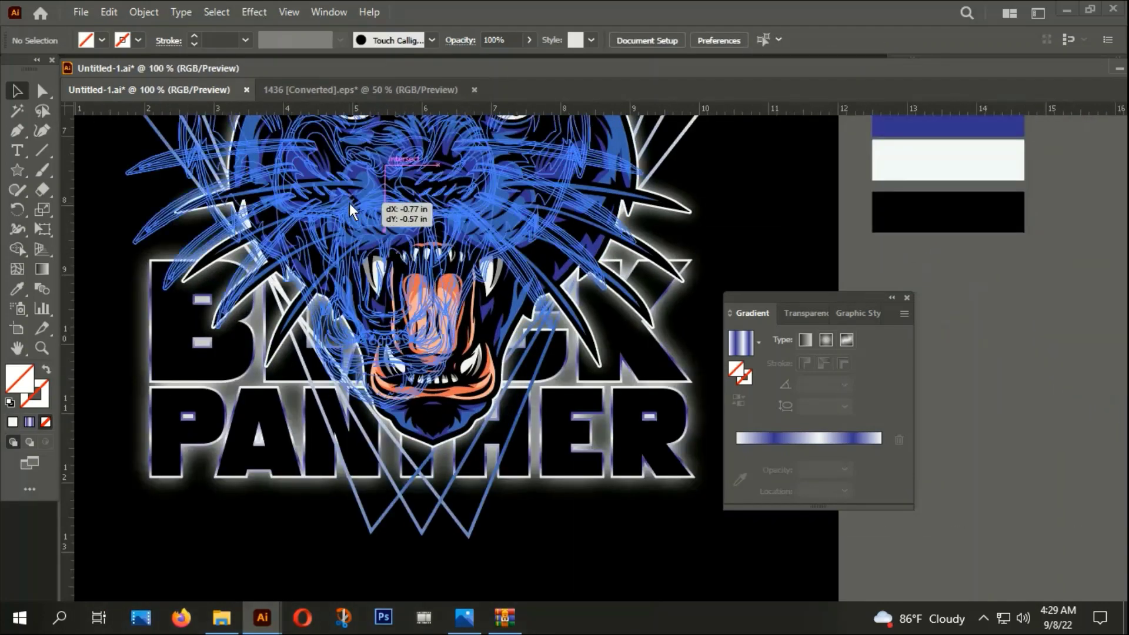
left_click(450, 524)
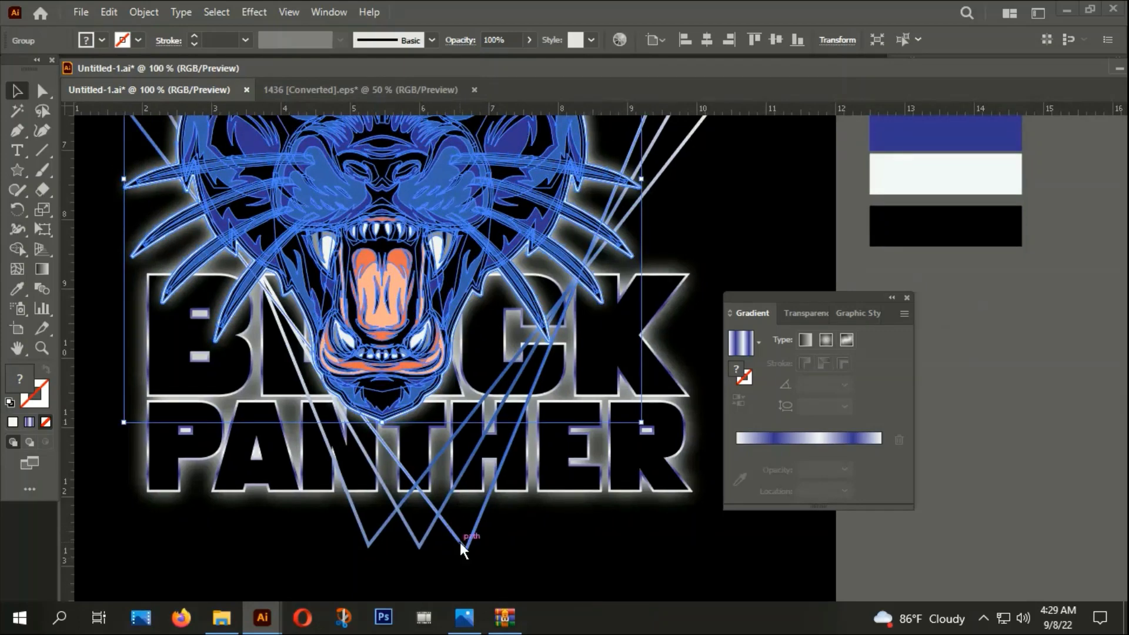
Select the triangle lines group and delete it
left_click(460, 542)
scroll(461, 539, "down", 2, "alt")
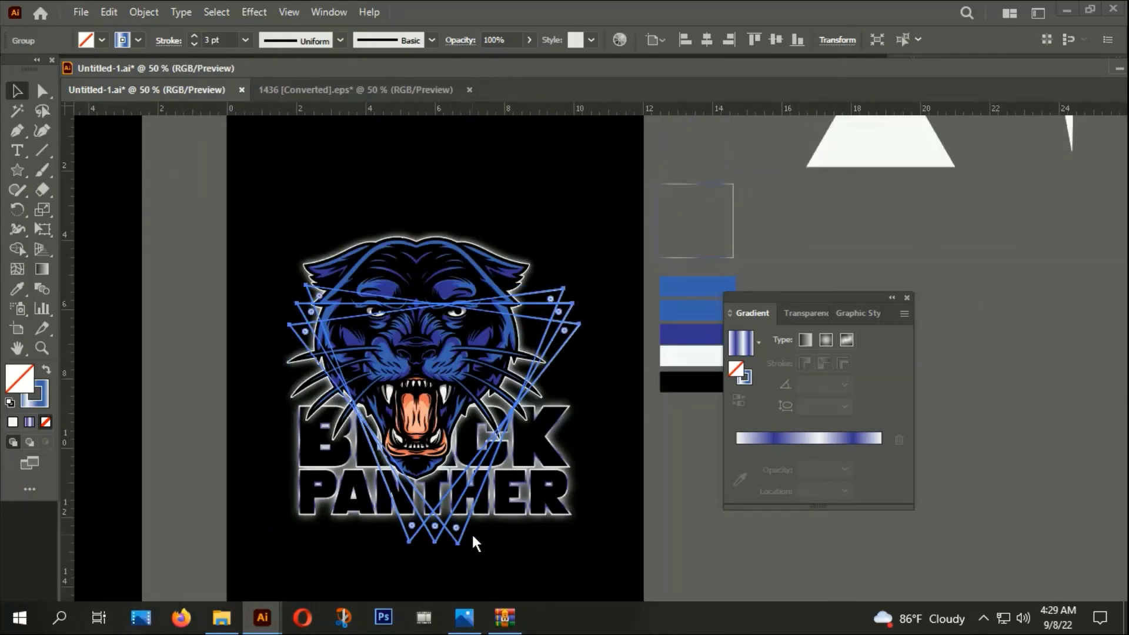
key("Delete")
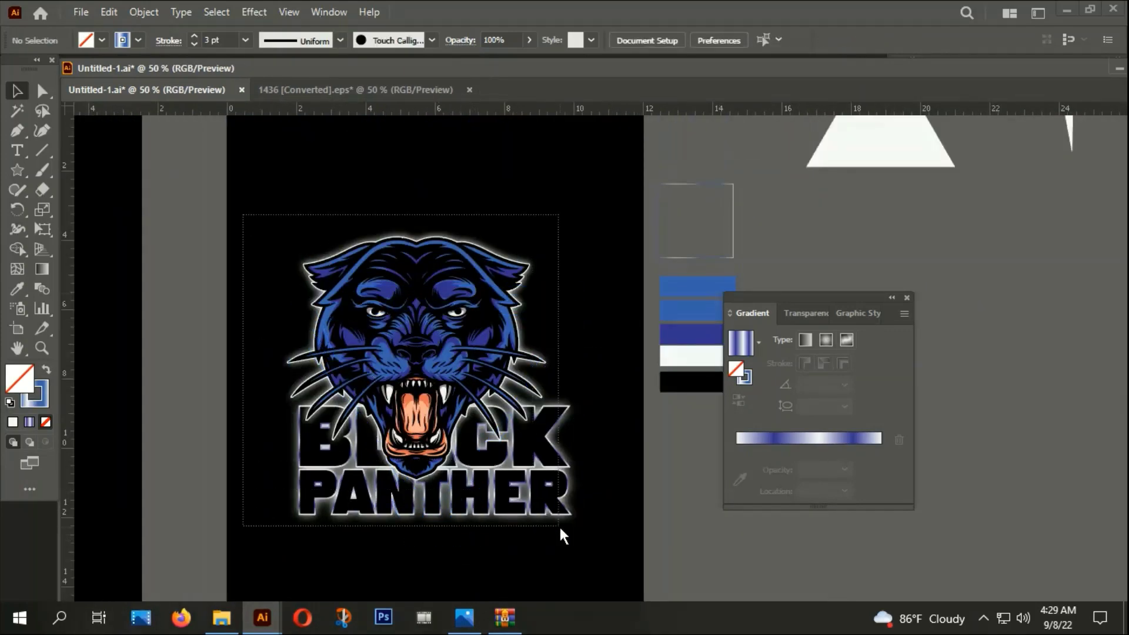
Restore the triangle lines, then shrink the panther head, raise it and centre it horizontally
key("ctrl+z")
left_click(560, 535)
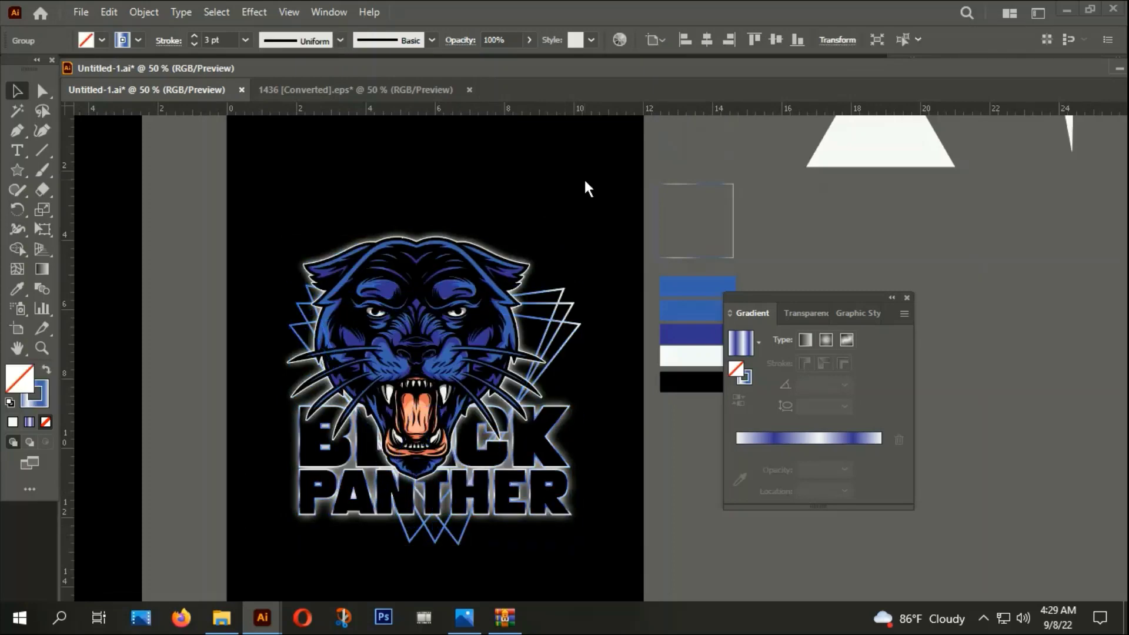
scroll(652, 428, "down", 1)
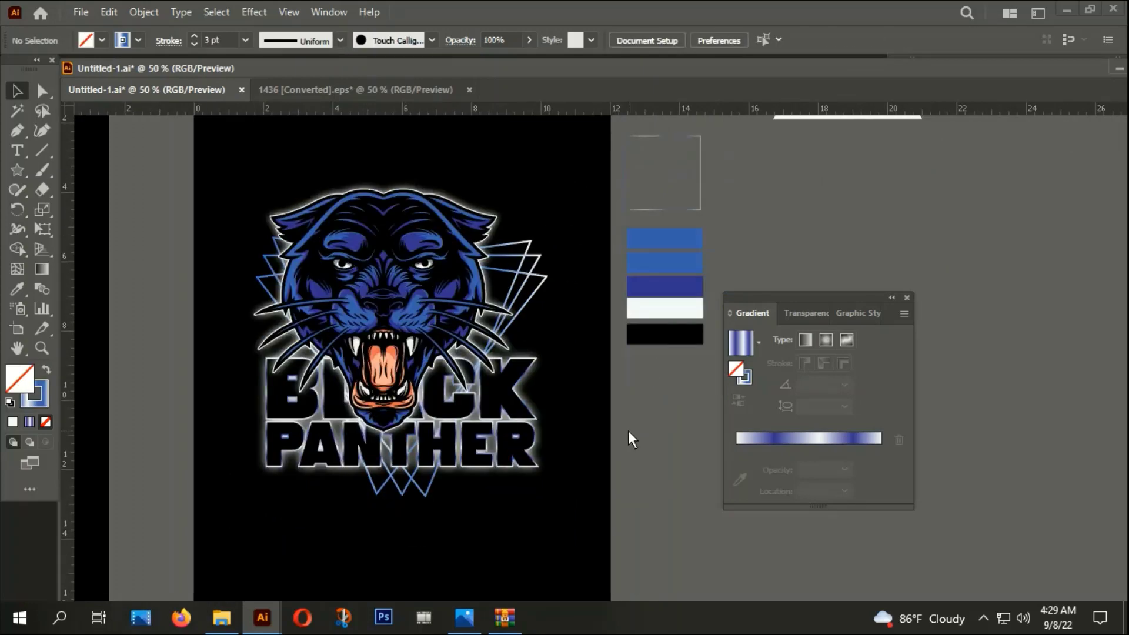
left_click(418, 249)
left_click_drag(503, 193, 496, 208)
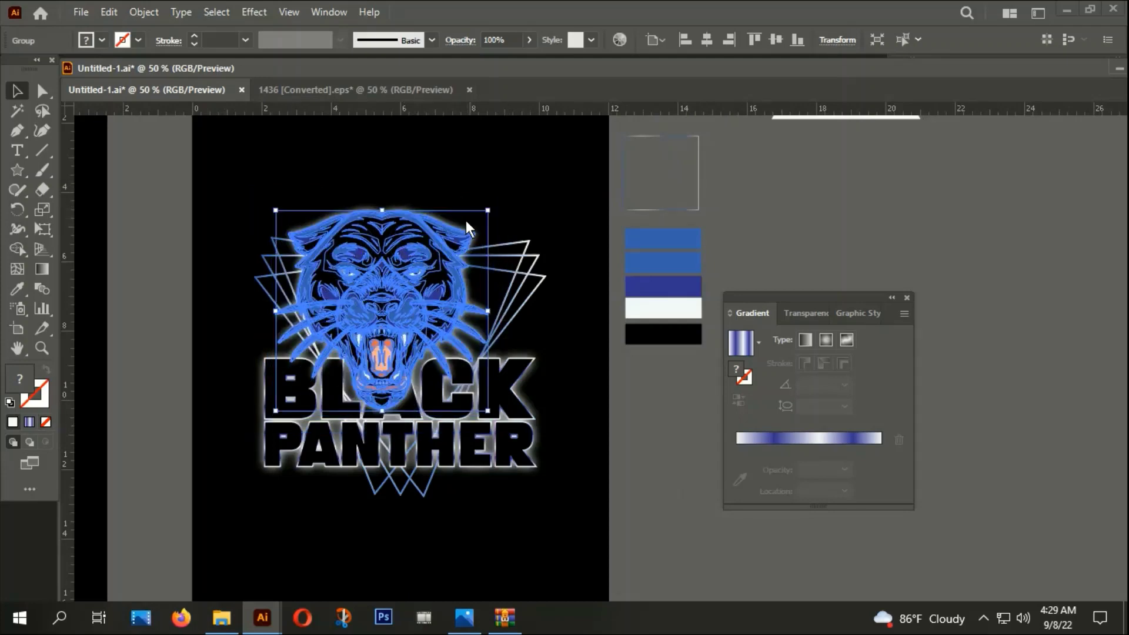
left_click(467, 186)
left_click_drag(382, 272, 398, 253)
left_click(707, 44)
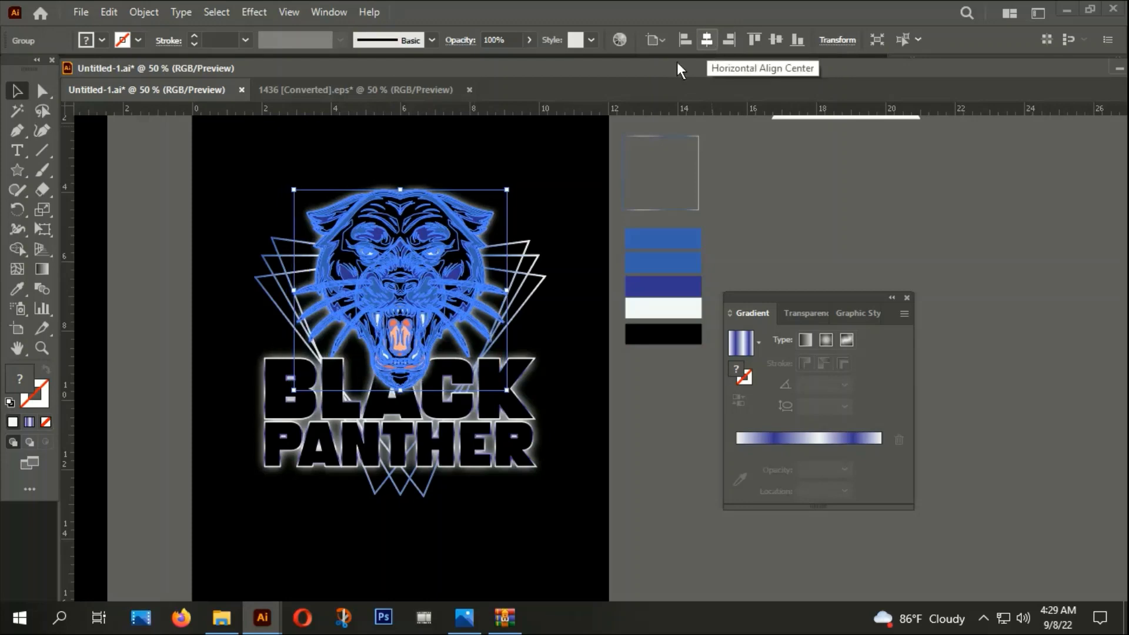
Stretch the triangle lines group taller around the head
left_click(582, 121)
scroll(521, 421, "down", 2, "alt")
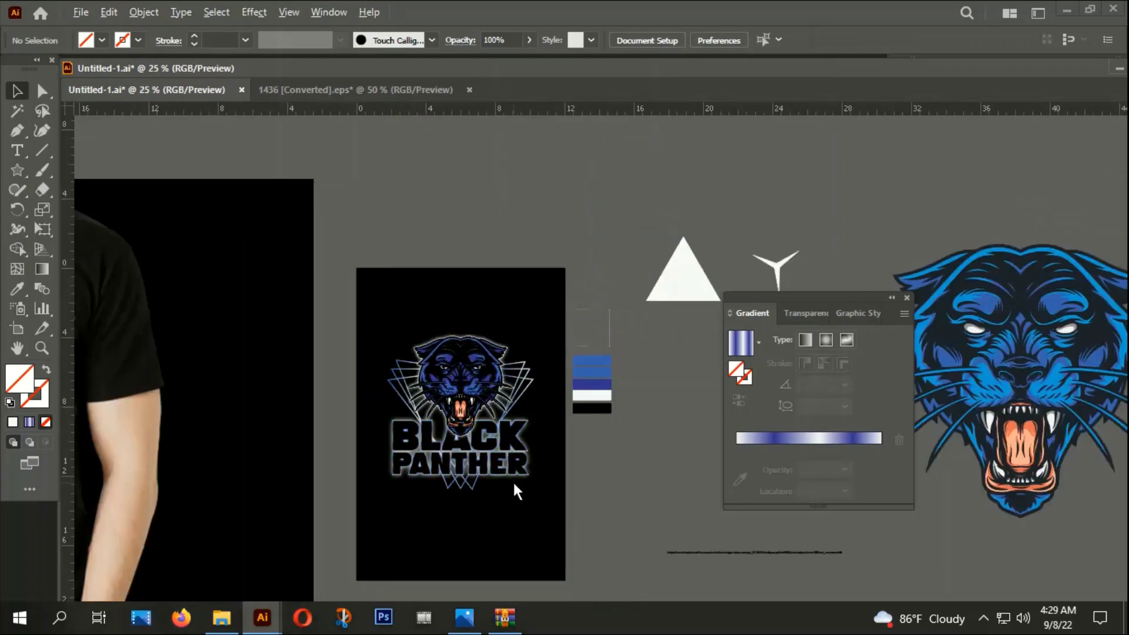
mouse_move(580, 503)
left_mouse_down()
mouse_move(750, 443)
mouse_move(454, 510)
left_mouse_up()
scroll(510, 362, "up", 2, "alt")
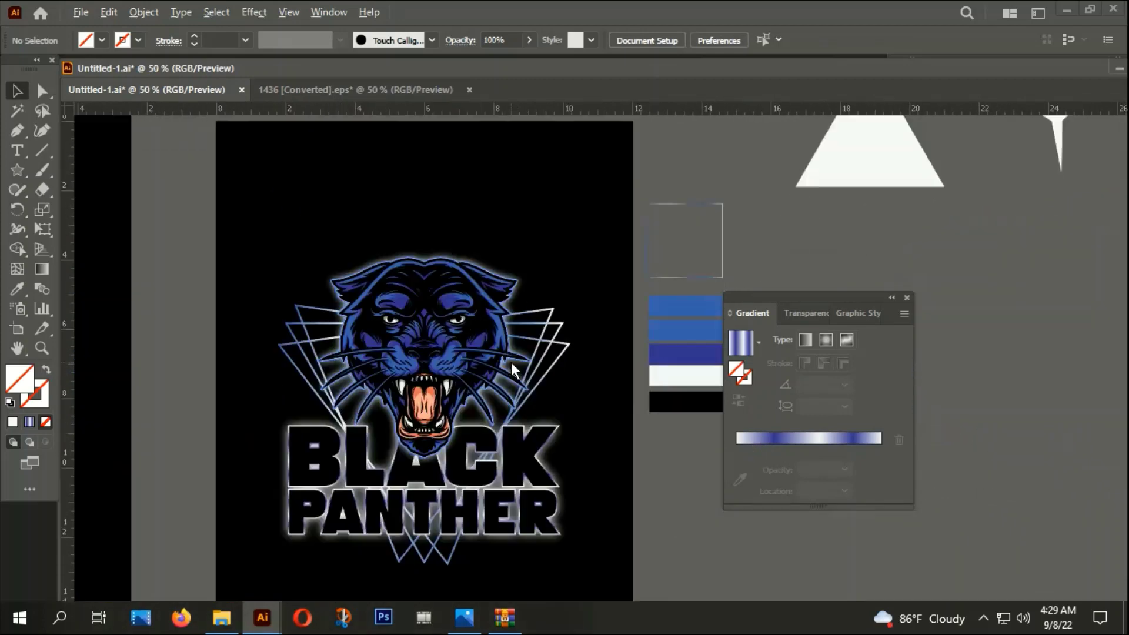
left_click(545, 331)
left_click_drag(426, 304, 425, 290)
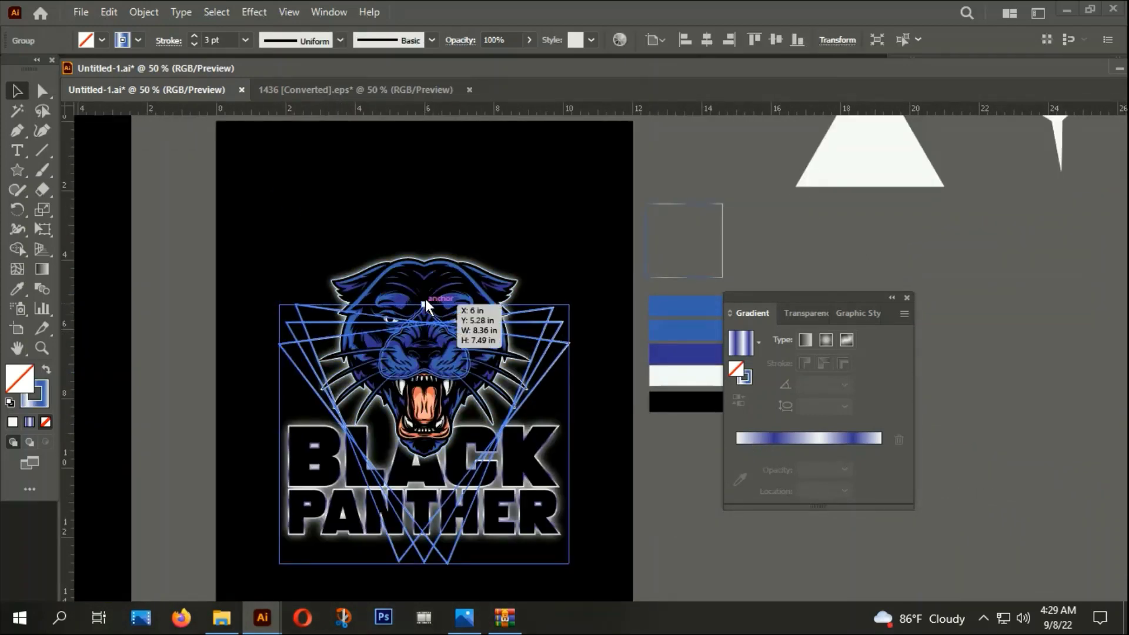
left_click(484, 205)
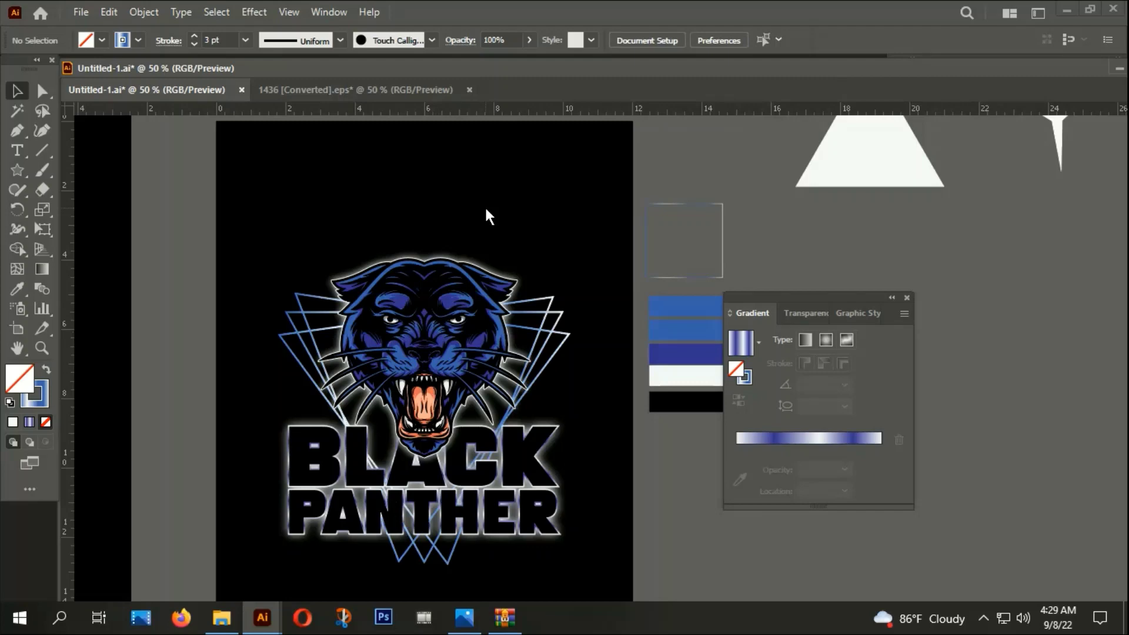
Shrink the panther head slightly and hide its selection edges to preview it
left_click(435, 354)
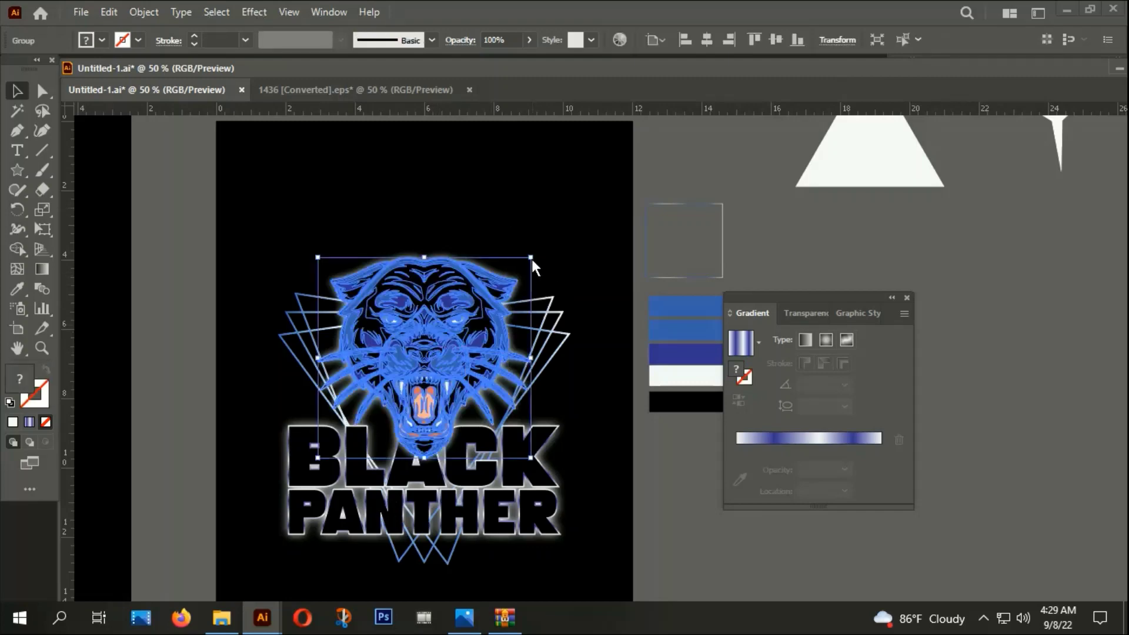
left_click_drag(532, 258, 524, 274)
left_click(472, 253)
scroll(432, 387, "up", 2)
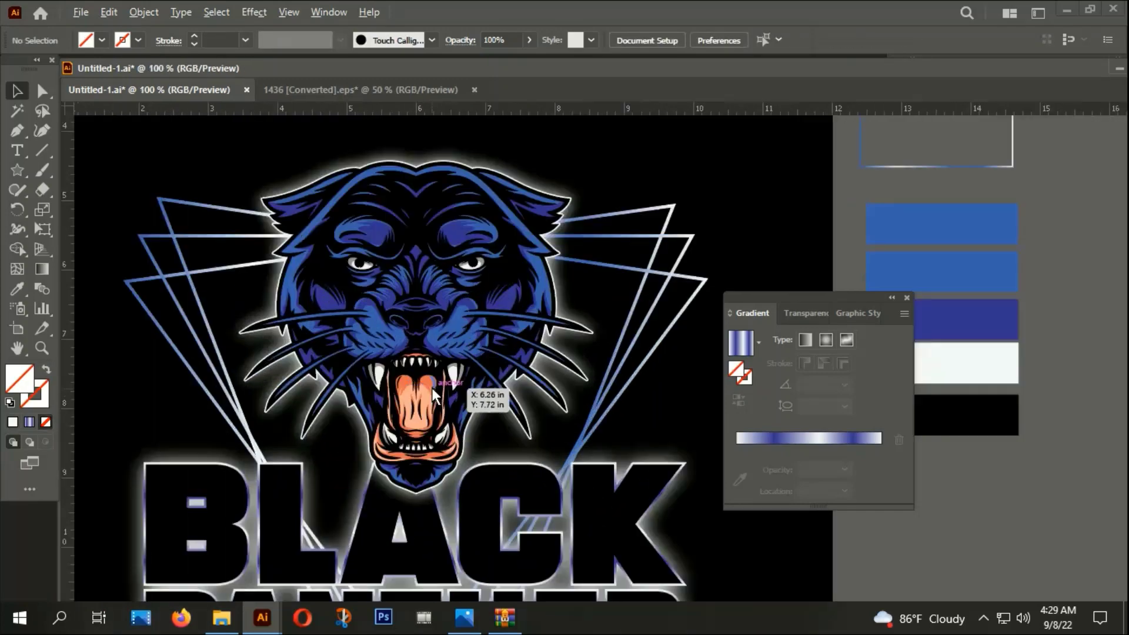
left_click(436, 360)
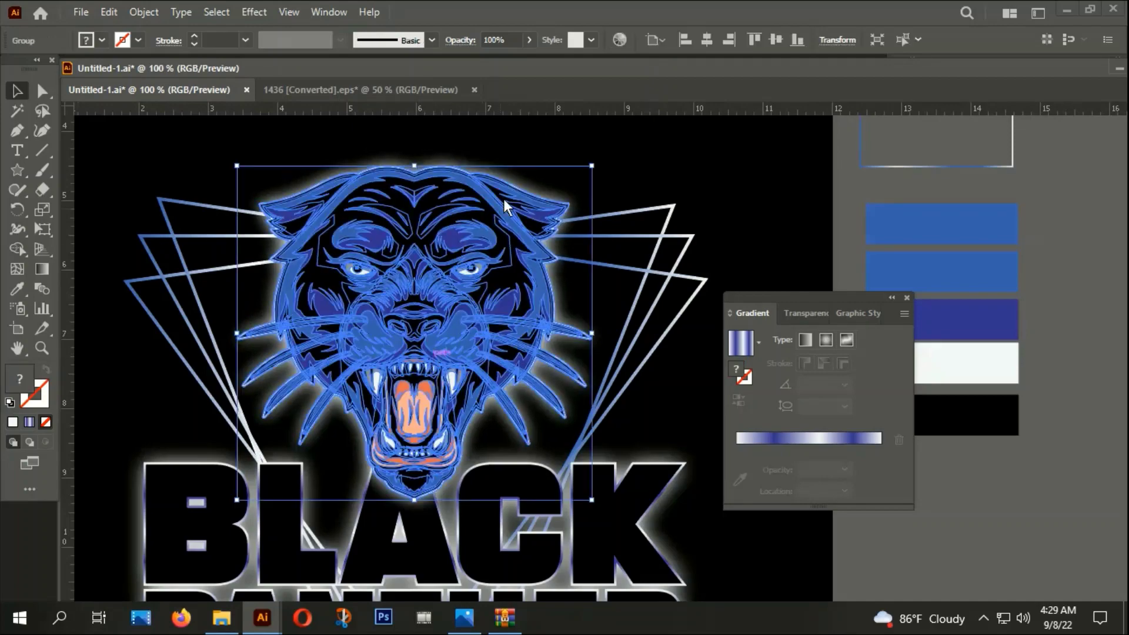
key("ctrl+h")
Select the triangle lines group with the whole design recentred in view
left_click(643, 173)
scroll(417, 500, "down", 2)
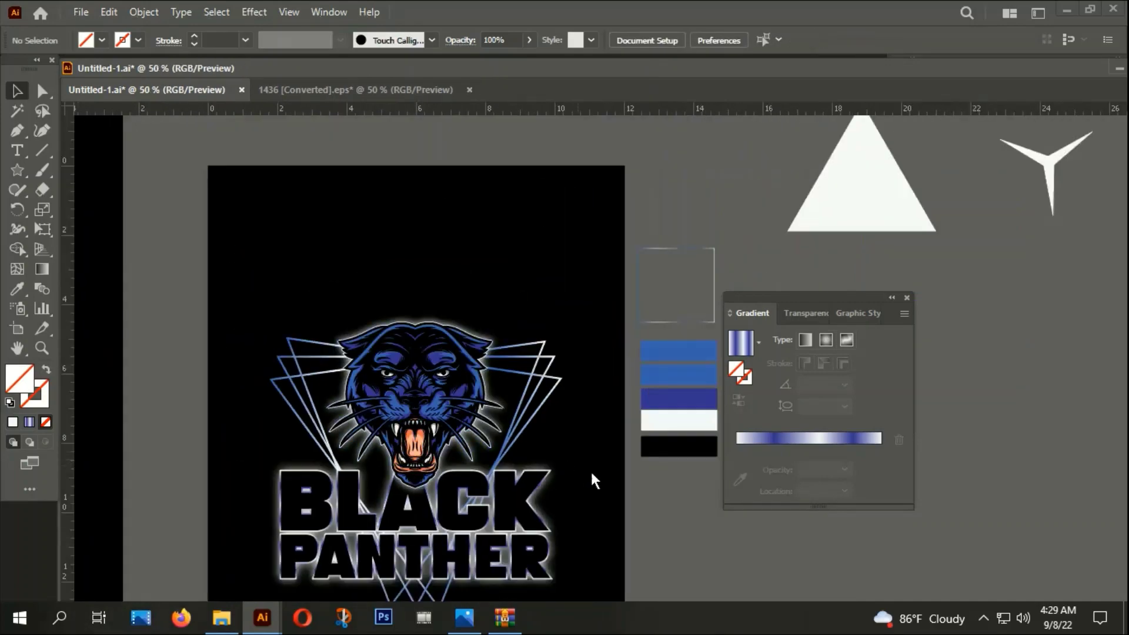
scroll(591, 470, "down", 1)
scroll(614, 353, "up", 1)
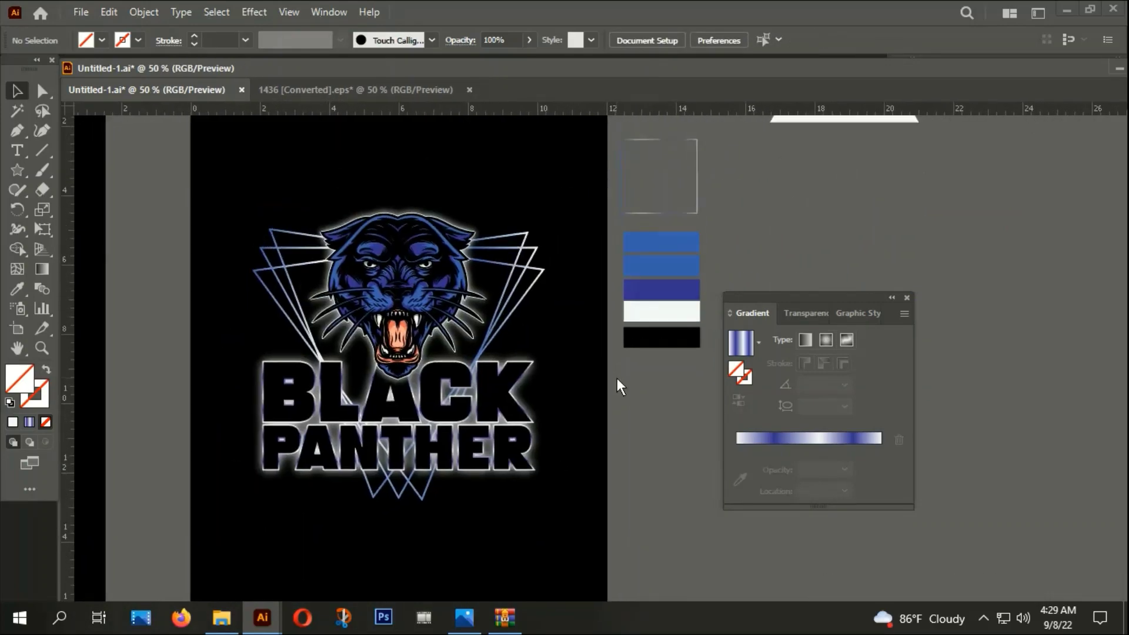
left_click(520, 283)
left_click_drag(579, 452, 570, 415)
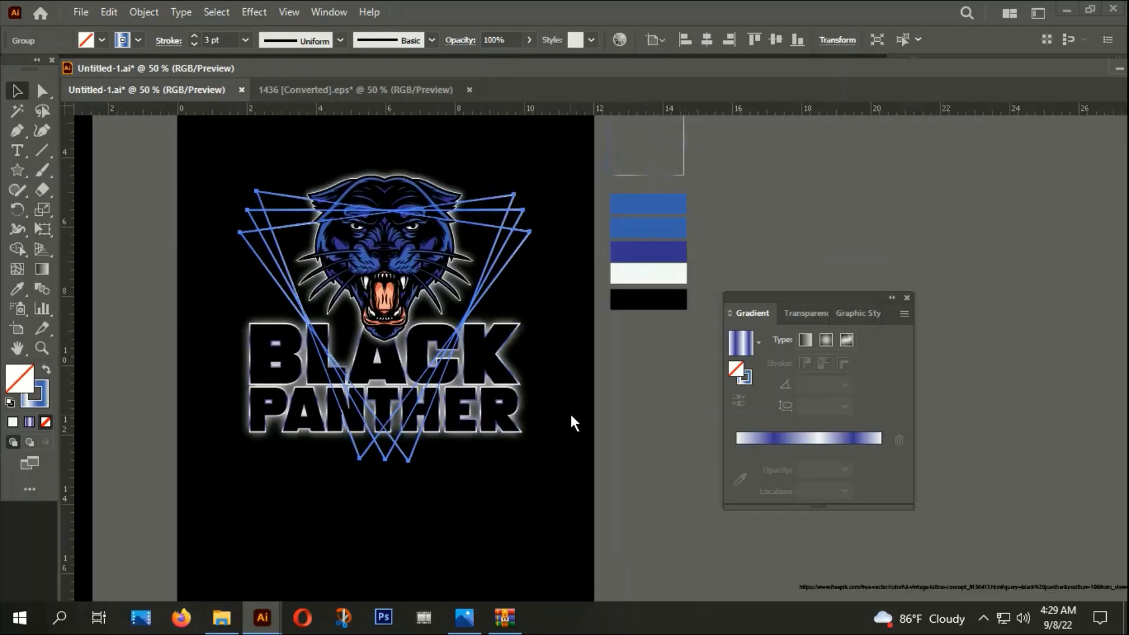
After undoing a trial erase, expand the triangle lines' fill and stroke into shapes
left_click(42, 190)
scroll(352, 412, "up", 3)
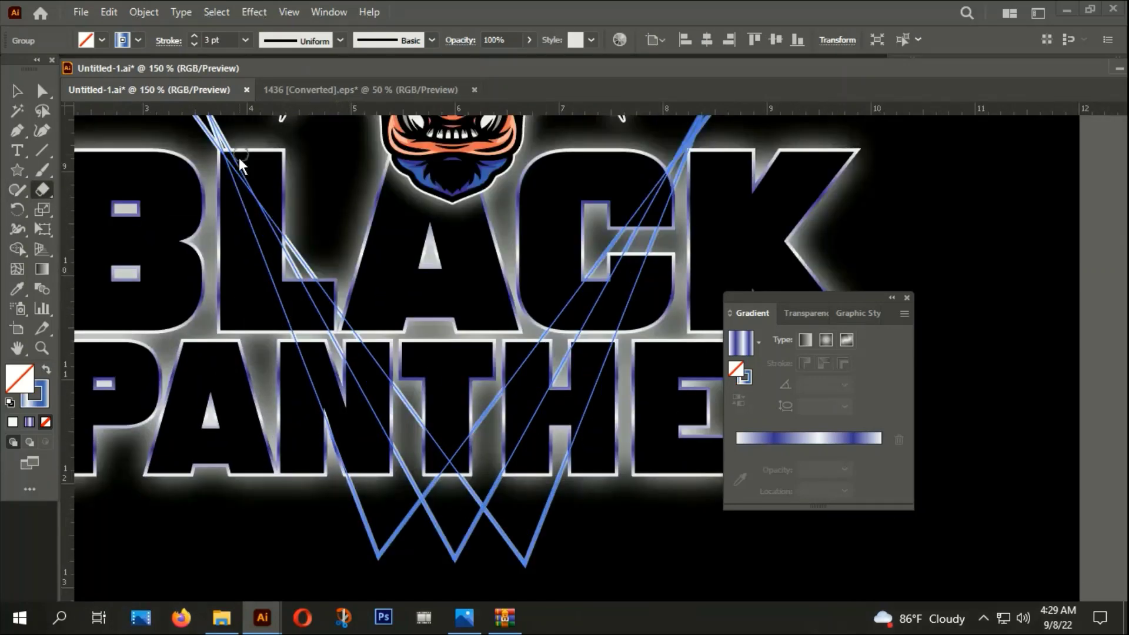
left_click_drag(242, 192, 263, 326)
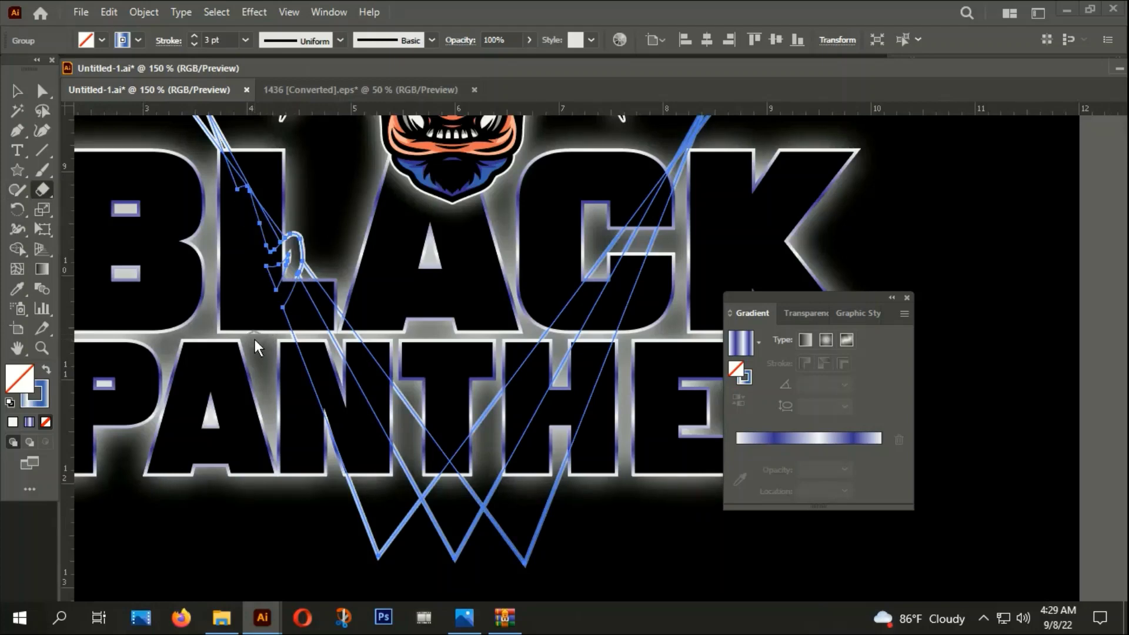
key("ctrl+z")
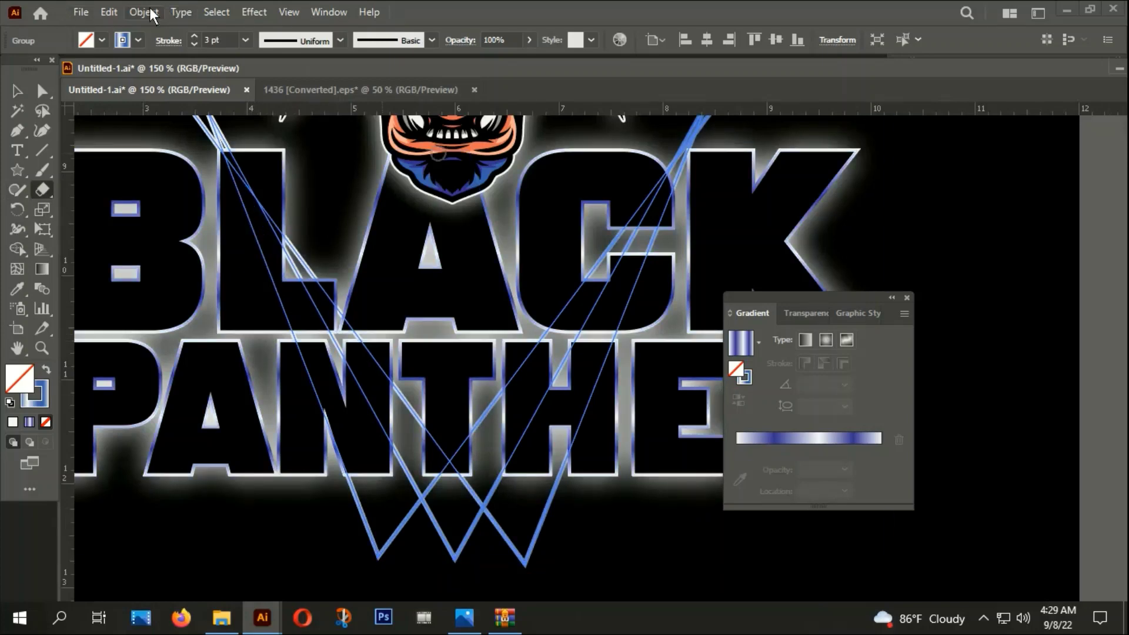
left_click(151, 11)
left_click(203, 200)
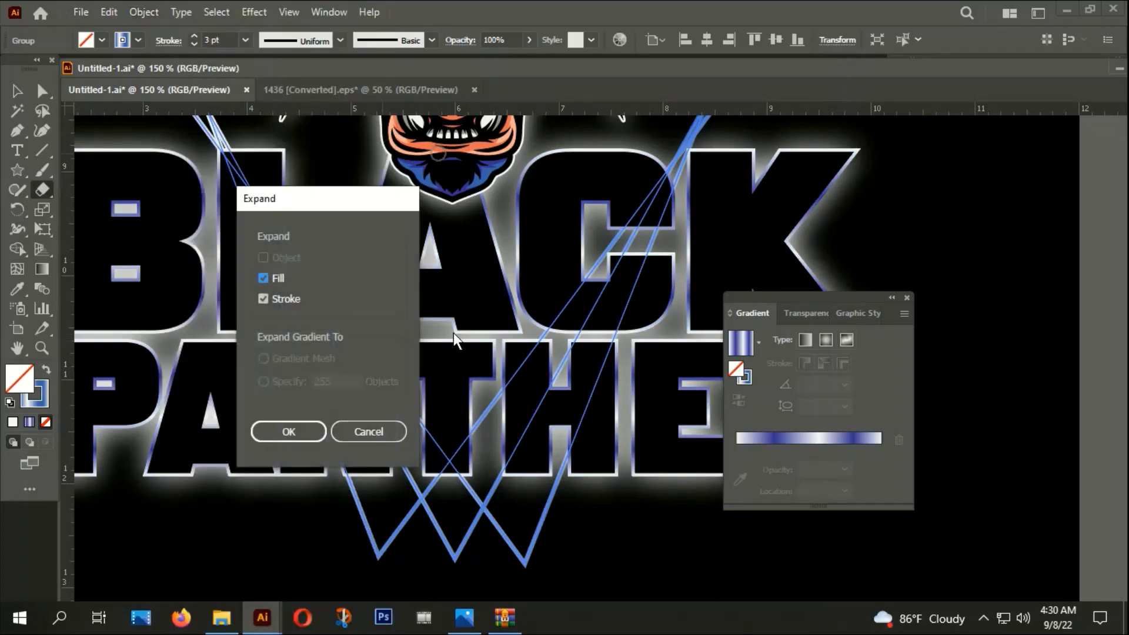
left_click(287, 432)
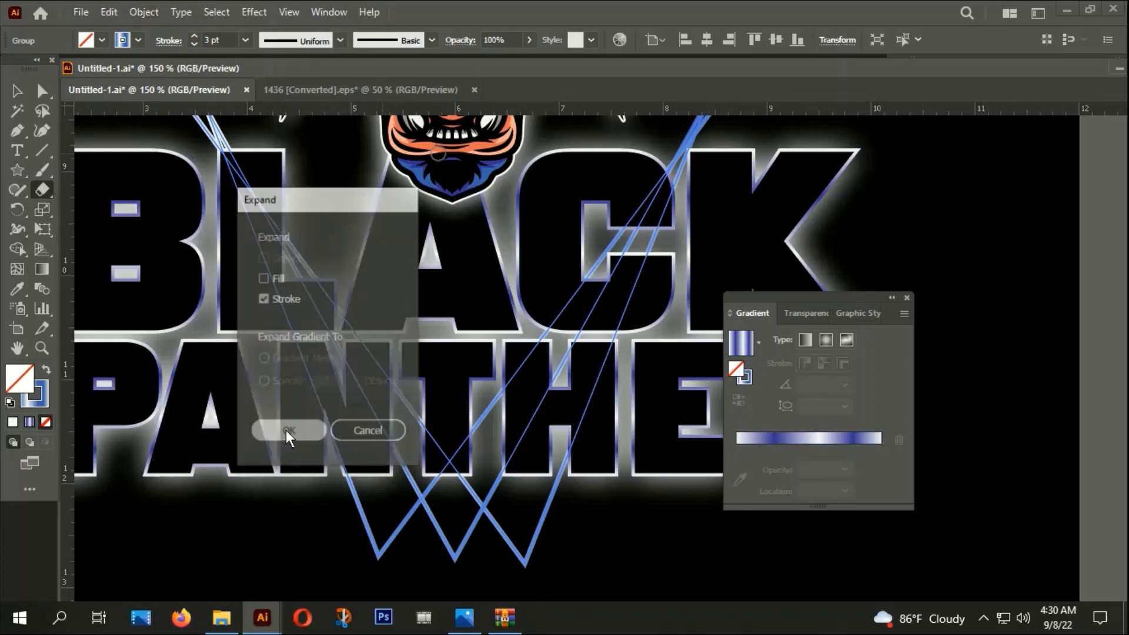
Erase the triangle line segments crossing the L, N, C and H letters
left_click(41, 191)
mouse_move(246, 186)
left_mouse_down()
mouse_move(320, 287)
mouse_move(302, 333)
mouse_move(312, 385)
left_mouse_up()
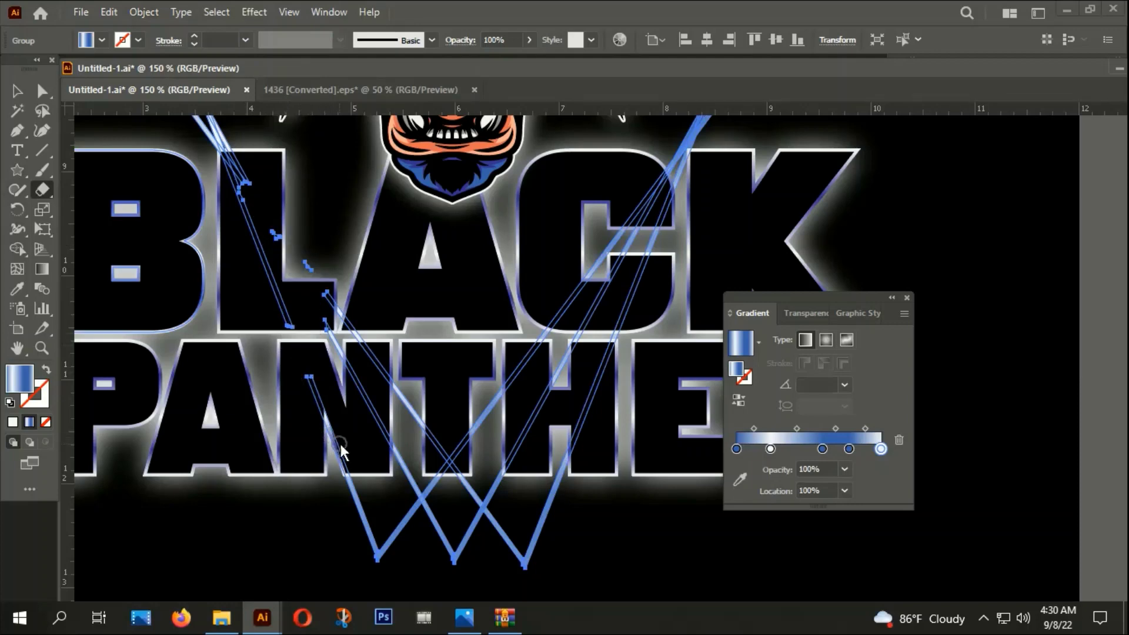
left_click_drag(332, 309, 326, 338)
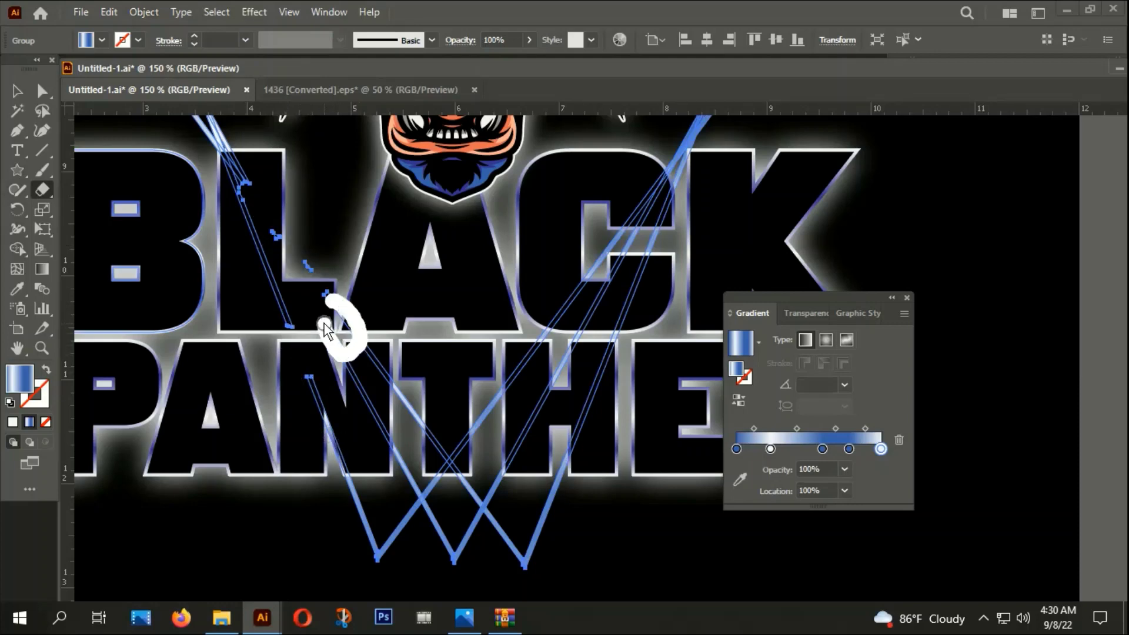
mouse_move(626, 225)
left_mouse_down()
mouse_move(579, 288)
mouse_move(659, 227)
left_mouse_up()
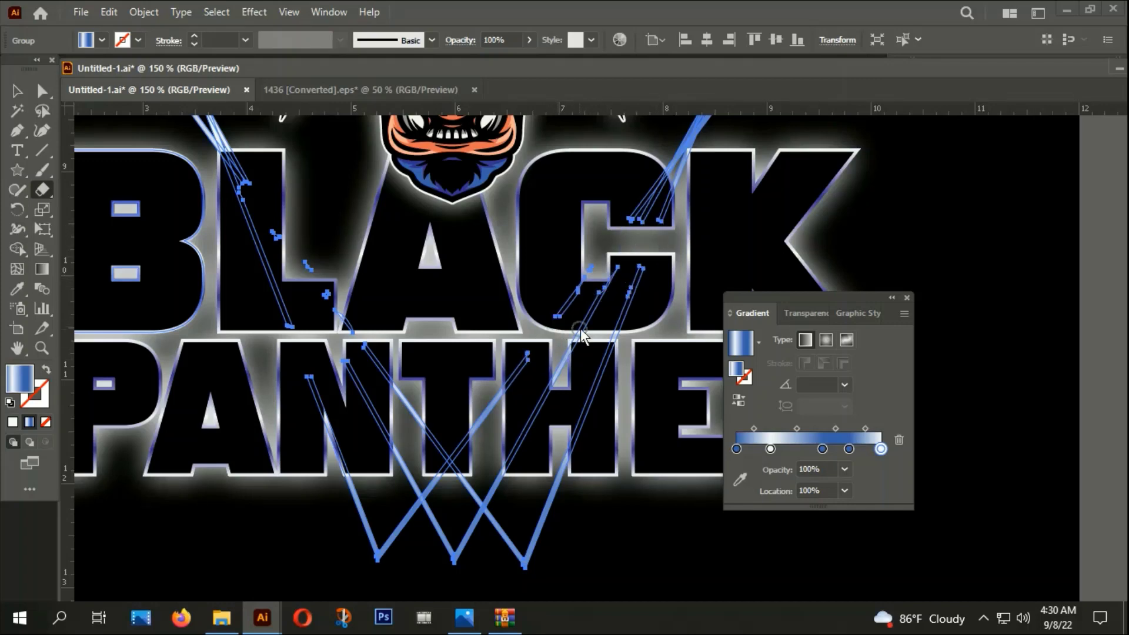
left_click_drag(580, 331, 562, 363)
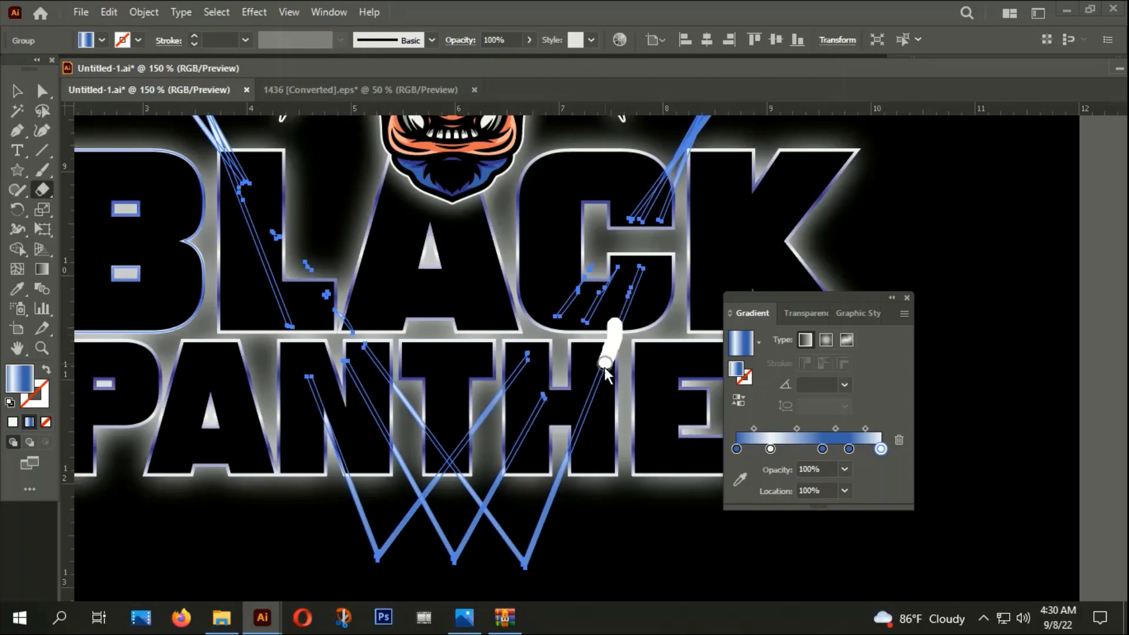
left_click_drag(590, 408, 589, 411)
left_click_drag(361, 340, 331, 297)
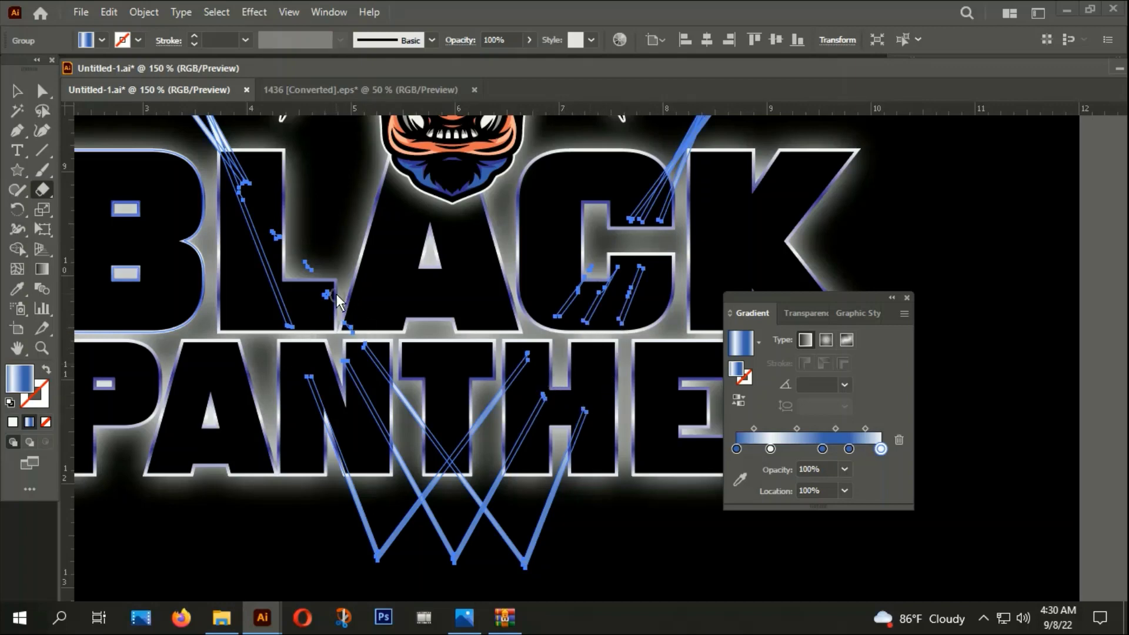
Zoom out to review the lettering and reselect the artwork group
key("ctrl+minus")
key("v")
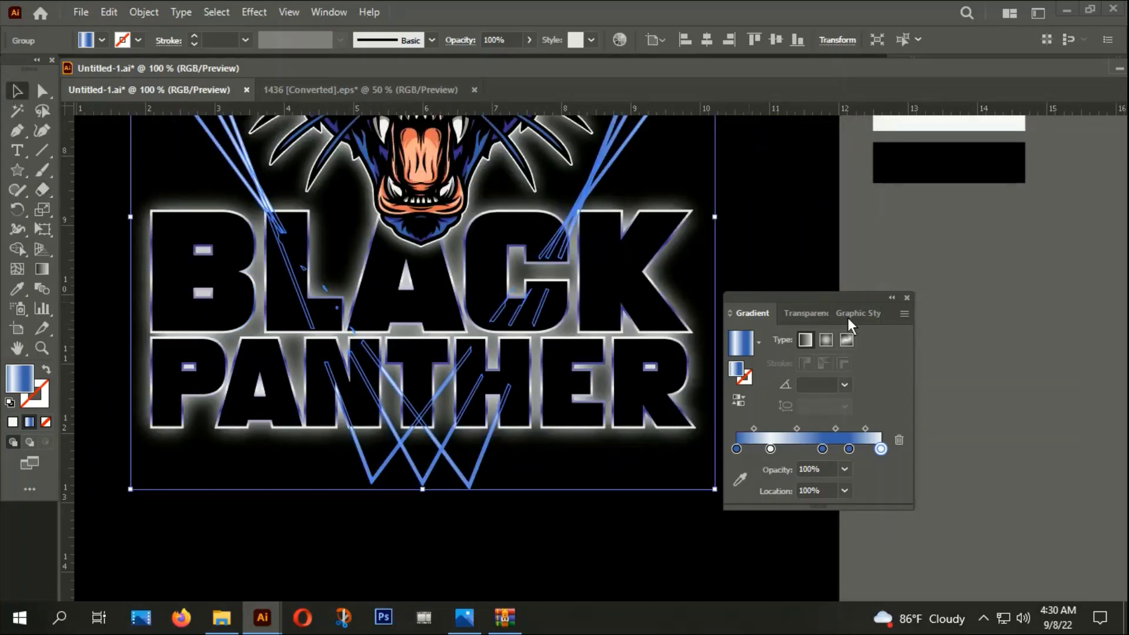
left_click(927, 243)
key("ctrl+minus")
key("ctrl+minus")
key("ctrl+minus")
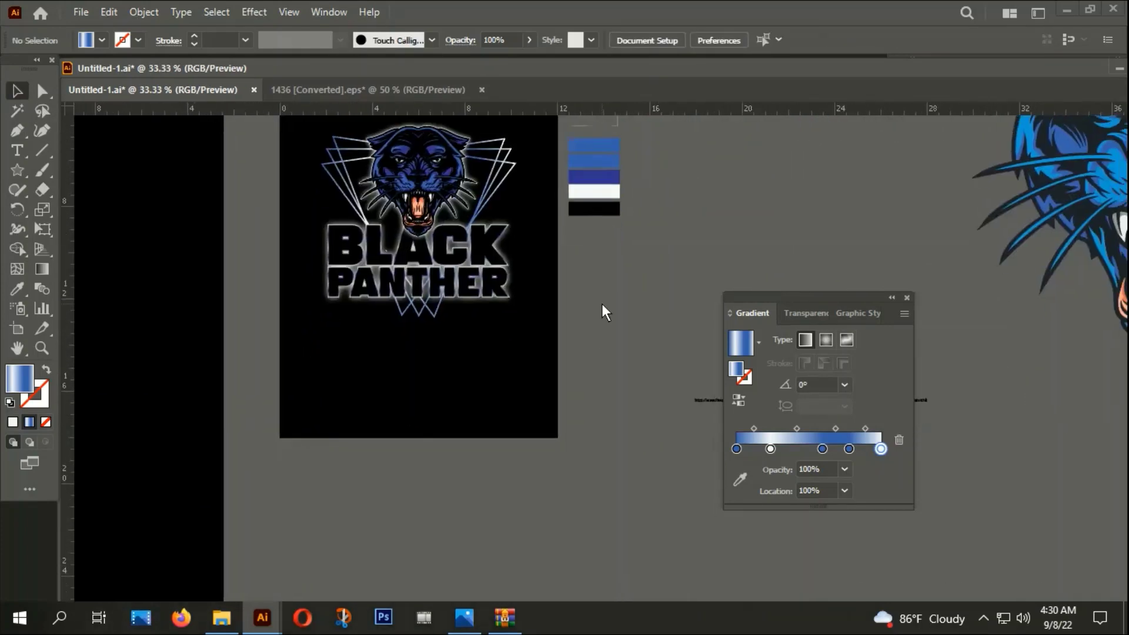
scroll(433, 312, "up", 3)
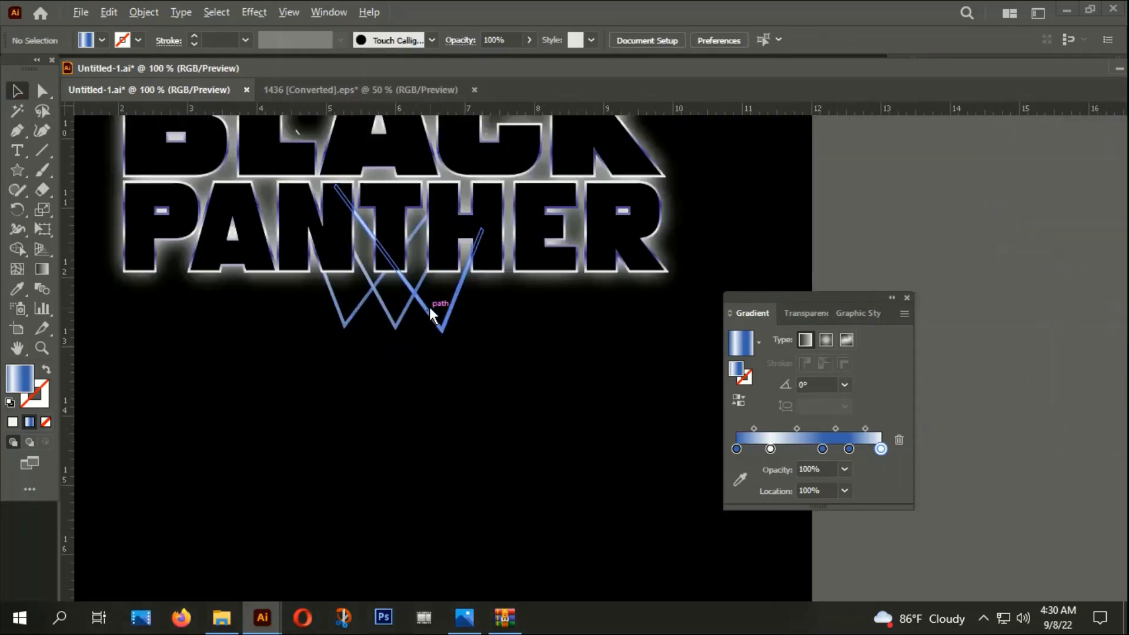
left_click(379, 302)
Erase the remaining line bits over the N, T and H, then zoom out and deselect
left_click(43, 189)
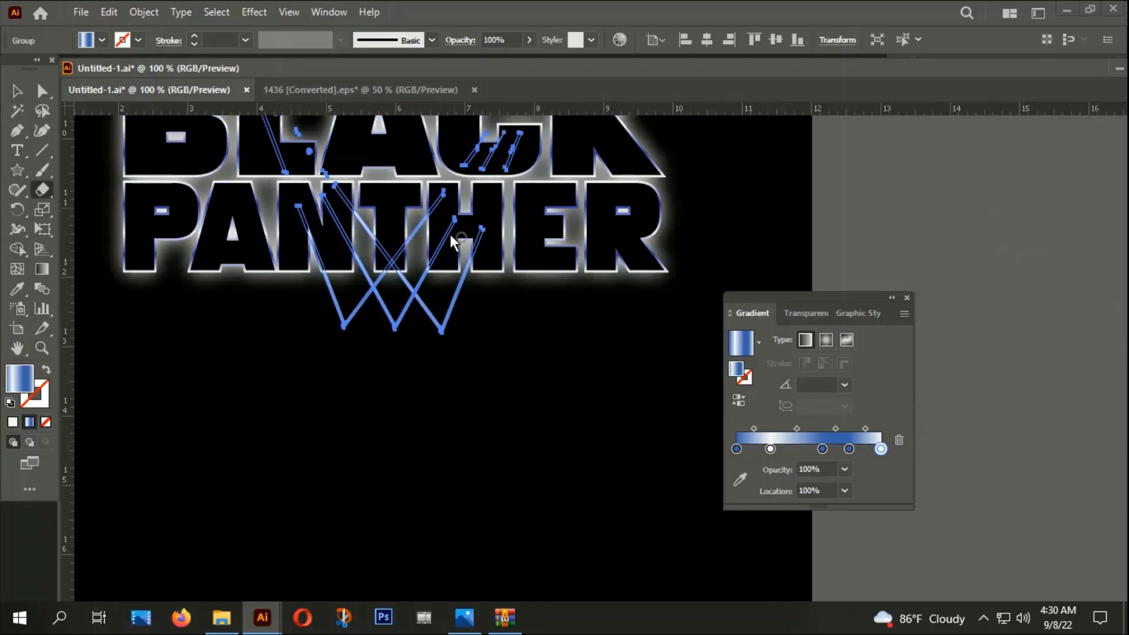
scroll(450, 234, "up", 2)
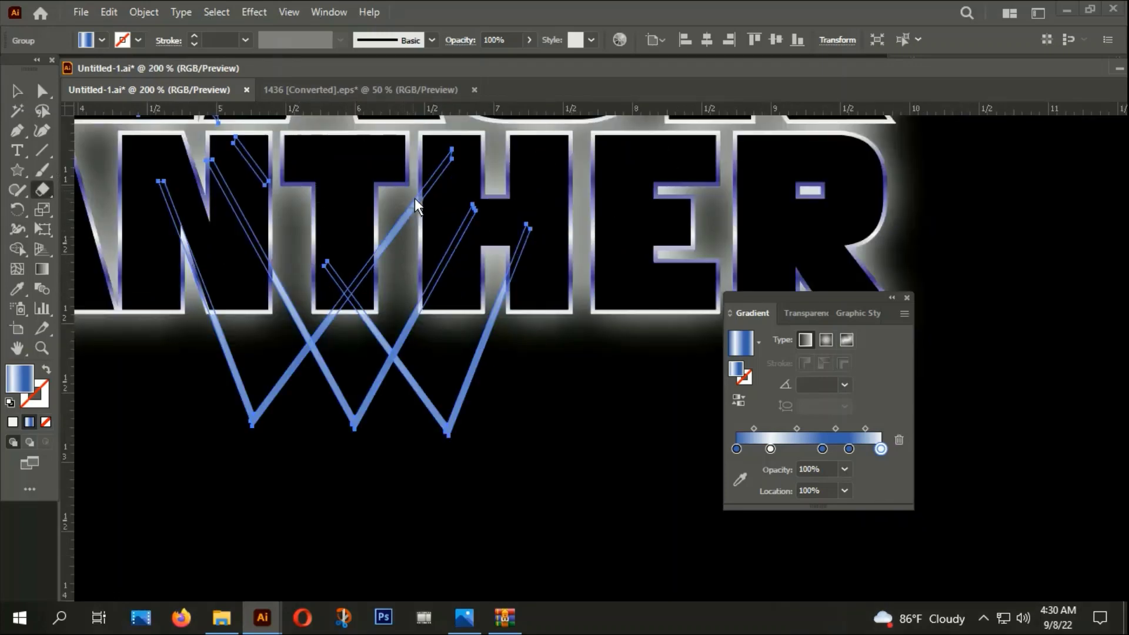
left_click_drag(358, 272, 357, 275)
left_click_drag(478, 203, 455, 177)
scroll(282, 206, "up", 3)
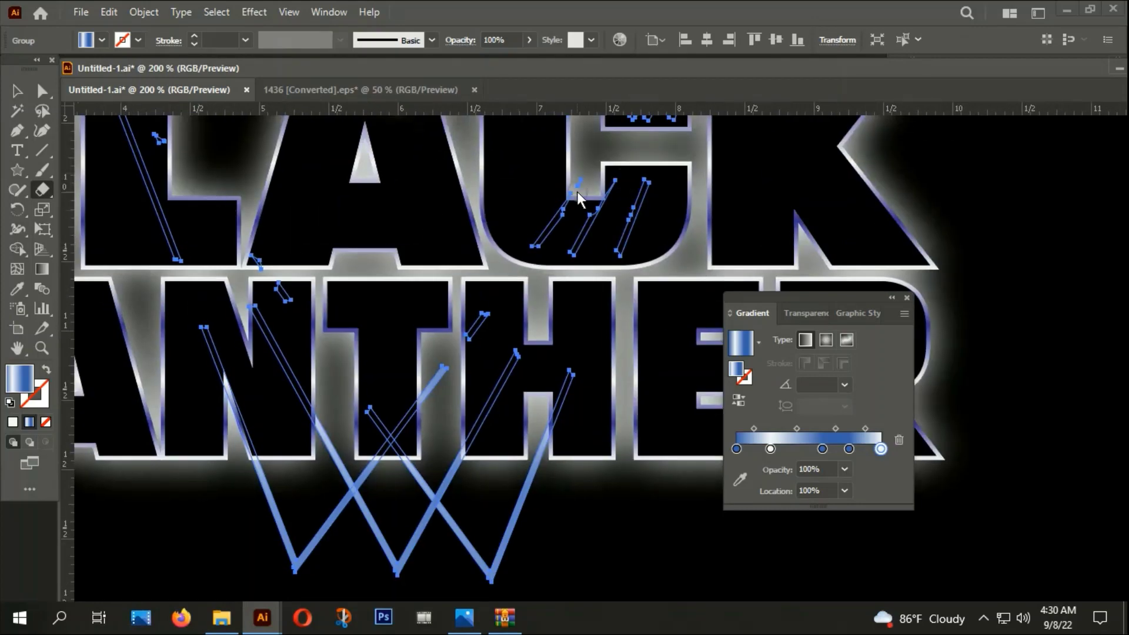
key("ctrl+minus")
key("ctrl+minus")
key("ctrl+minus")
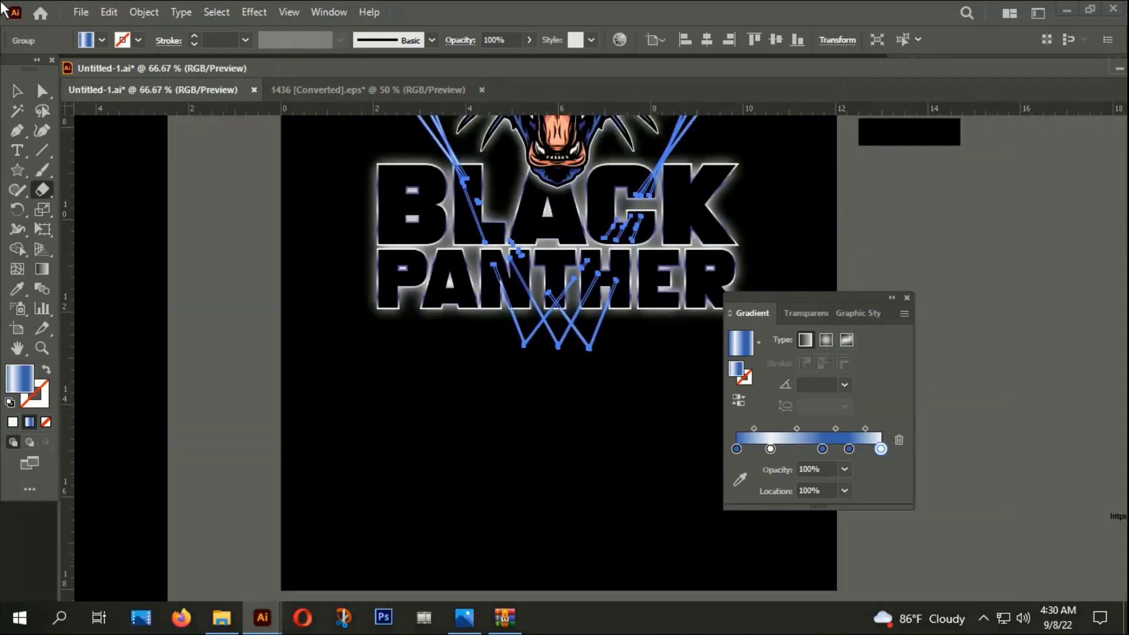
left_click(17, 91)
left_click(330, 383)
Group the Black Panther poster artwork and scale it up to nearly the full artboard width
scroll(340, 390, "down", 1)
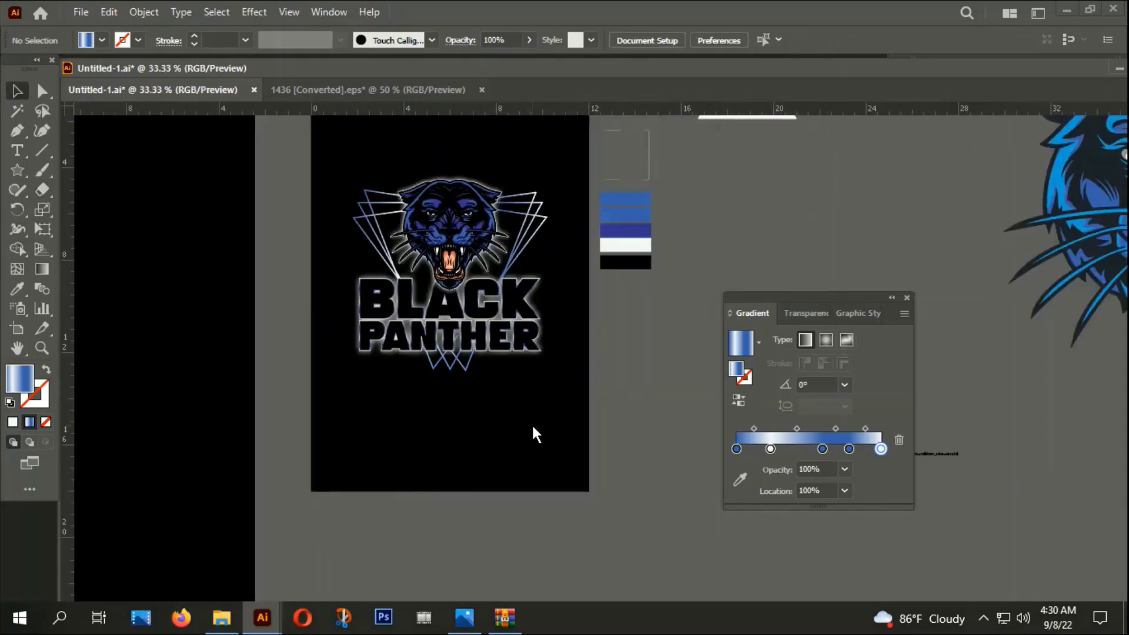
left_click_drag(532, 423, 418, 468)
scroll(495, 407, "down", 1)
scroll(495, 407, "down", 1)
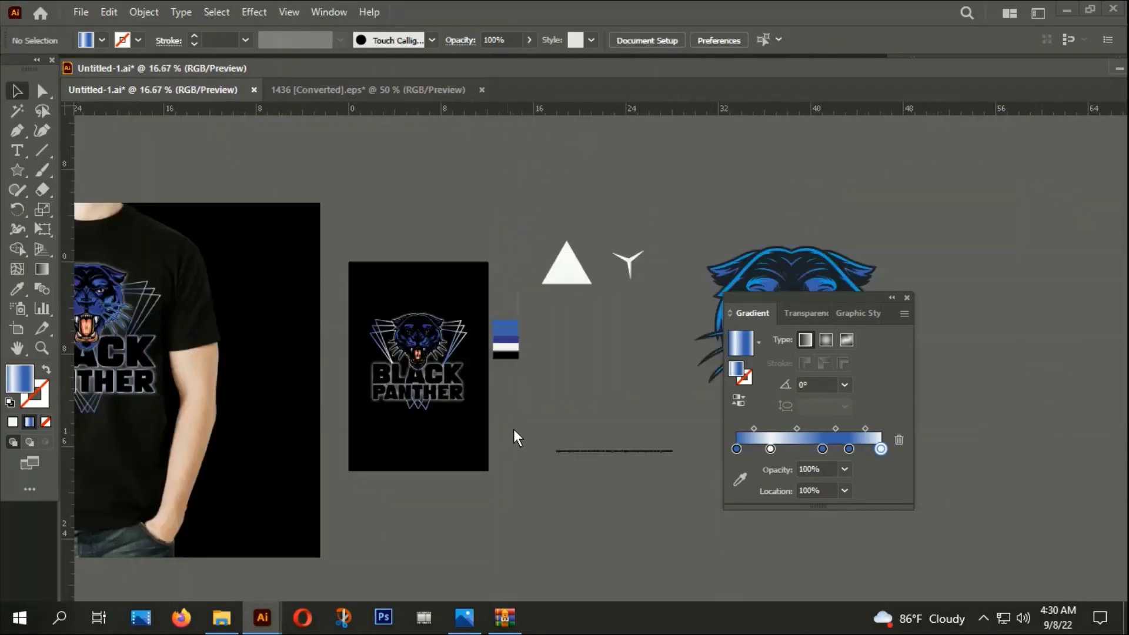
mouse_move(514, 428)
left_mouse_down()
mouse_move(566, 380)
mouse_move(542, 391)
mouse_move(581, 387)
mouse_move(562, 429)
mouse_move(578, 419)
mouse_move(550, 410)
left_mouse_up()
scroll(468, 351, "up", 1)
right_click(515, 255)
left_click(574, 406)
left_click(562, 428)
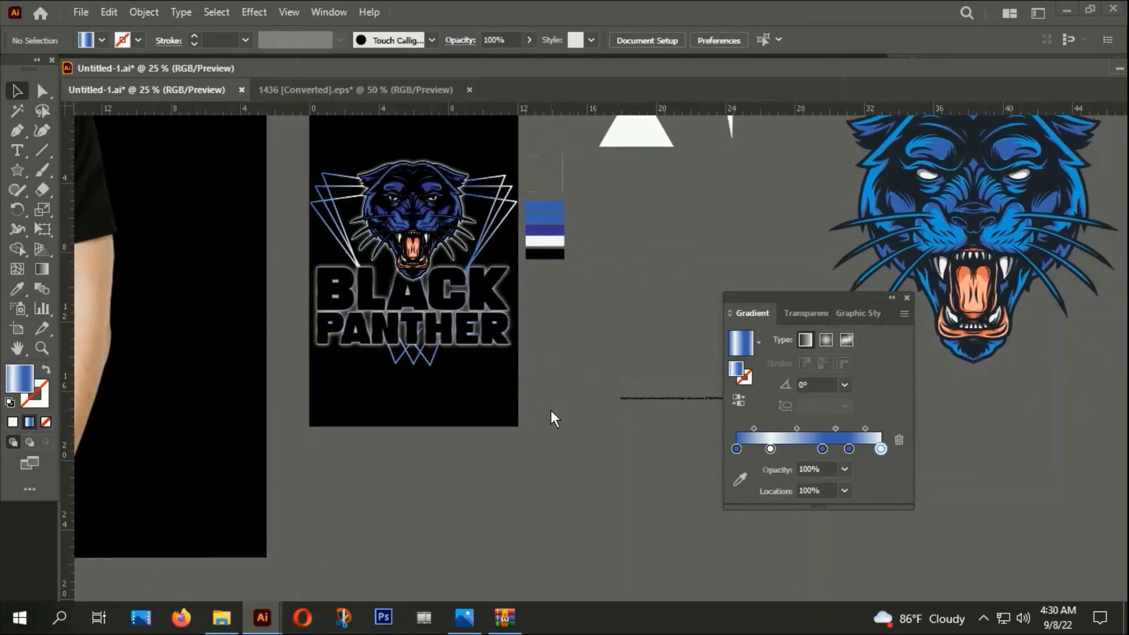
key("ctrl+a")
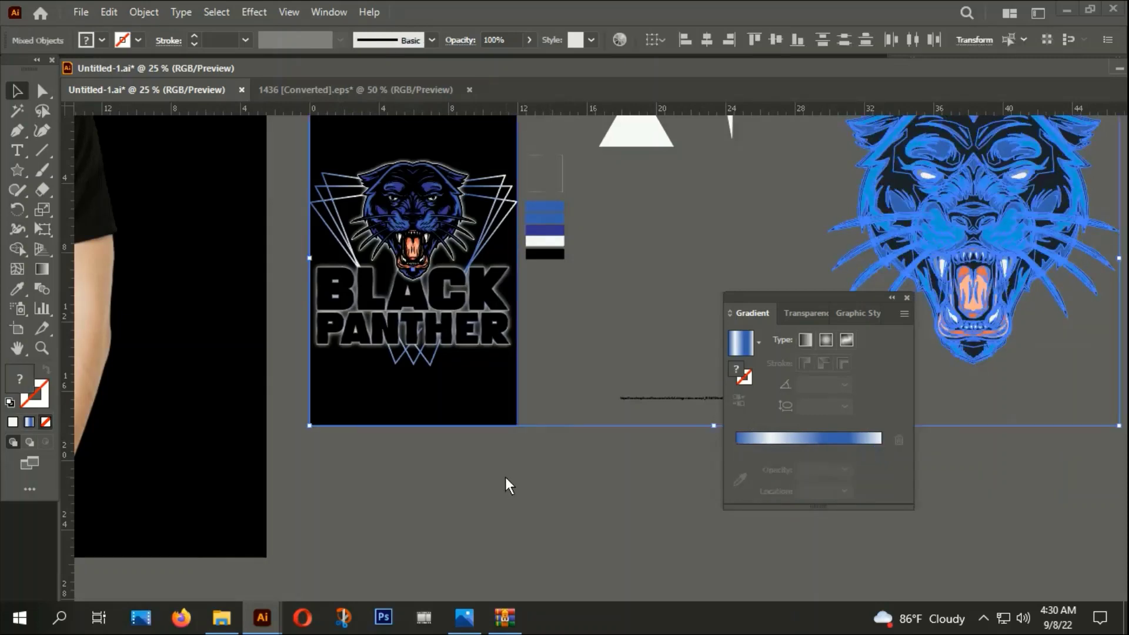
Delete the black background rectangle
left_click(506, 478)
left_click(418, 404)
key("Delete")
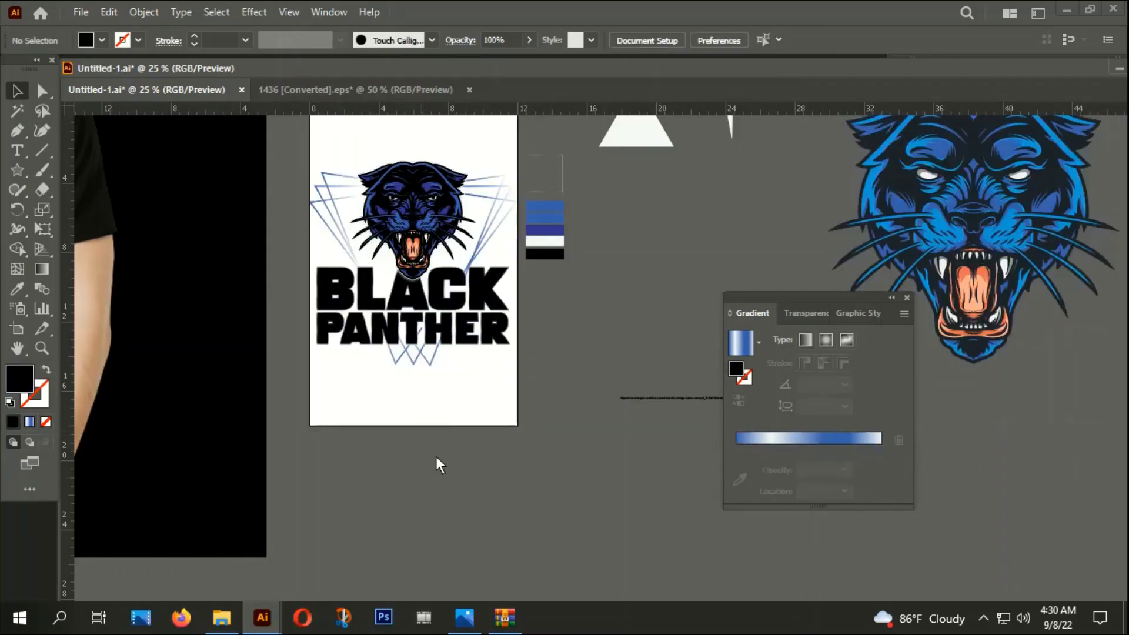
Trim the artboard's top and bottom edges to about 12 by 12.7 inches
left_click_drag(461, 447, 464, 544)
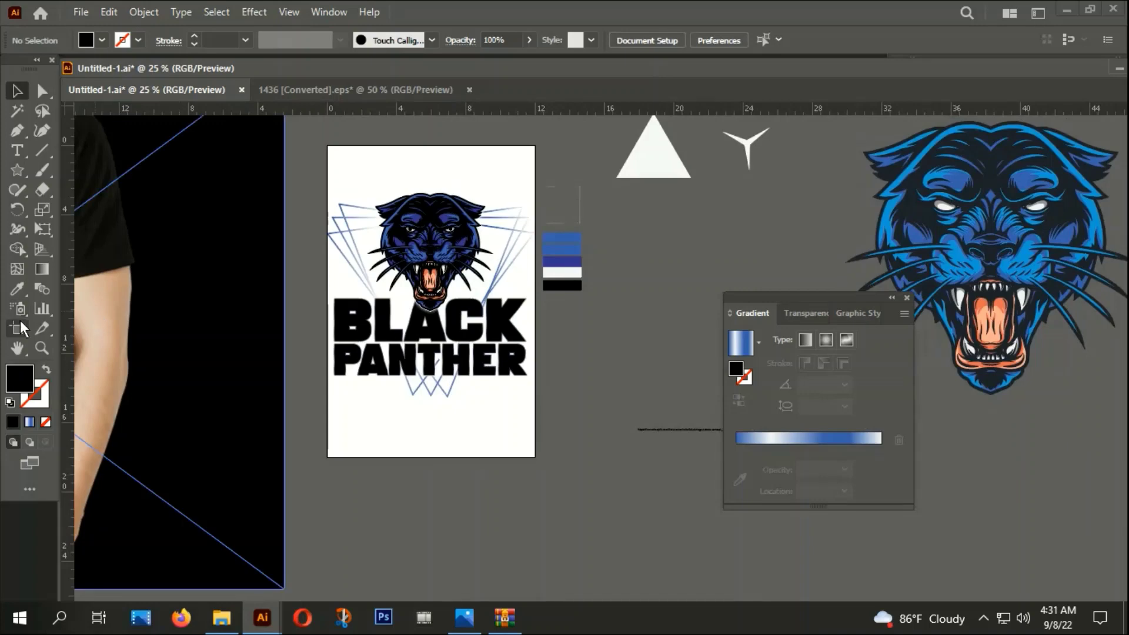
key("shift+o")
left_click_drag(427, 147, 439, 188)
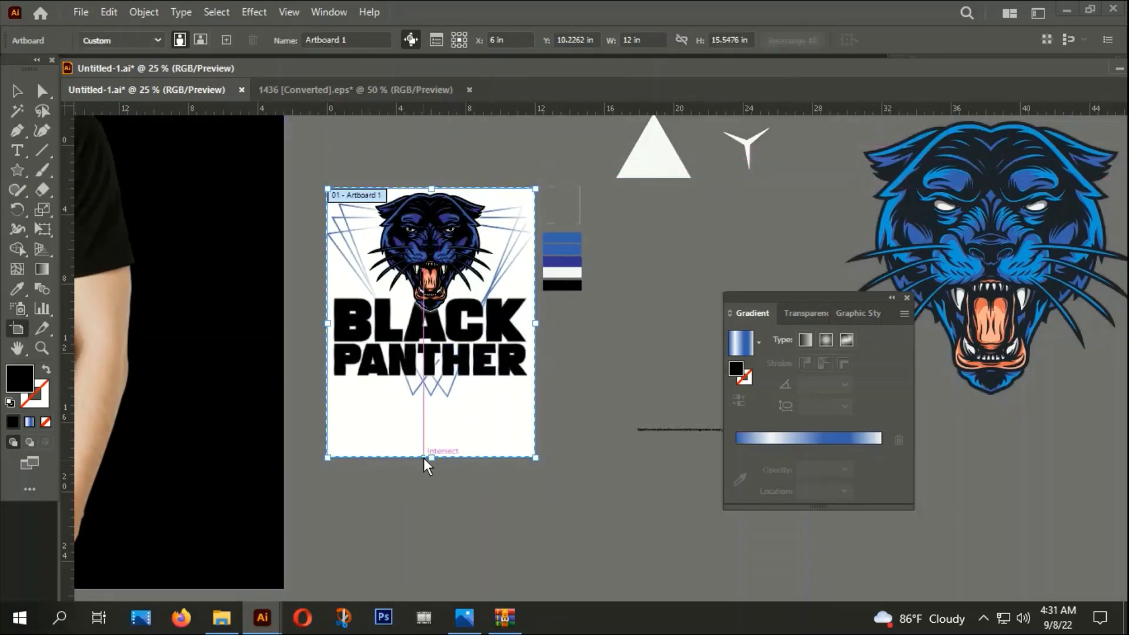
left_click_drag(431, 458, 440, 410)
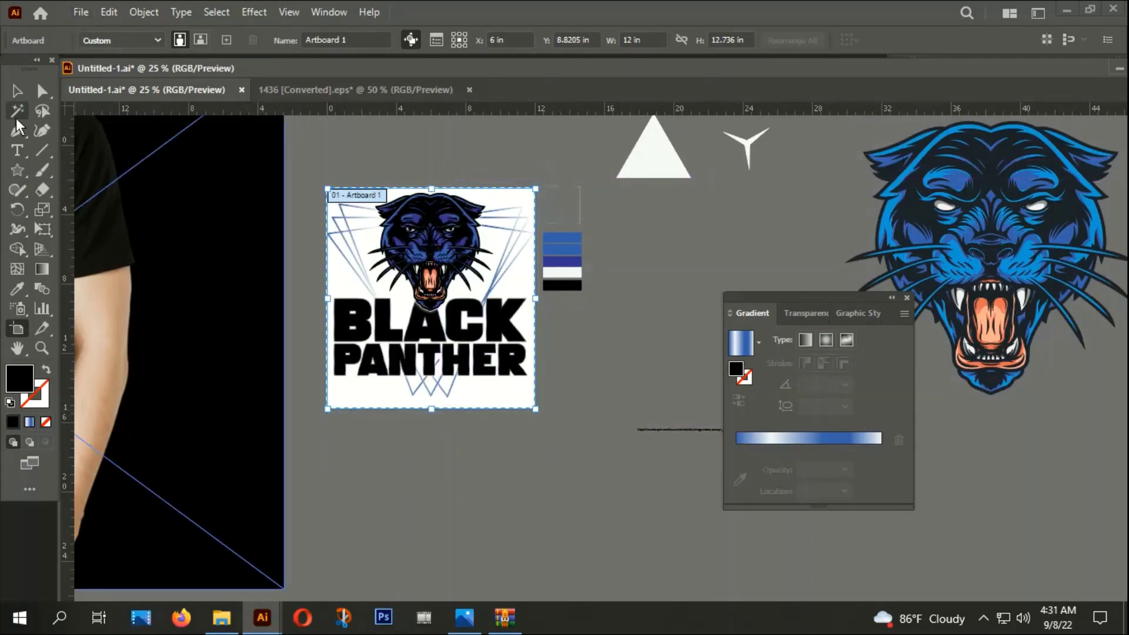
left_click(18, 93)
Start a PNG export to the Desktop with Use Artboards enabled
left_click(81, 13)
mouse_move(111, 333)
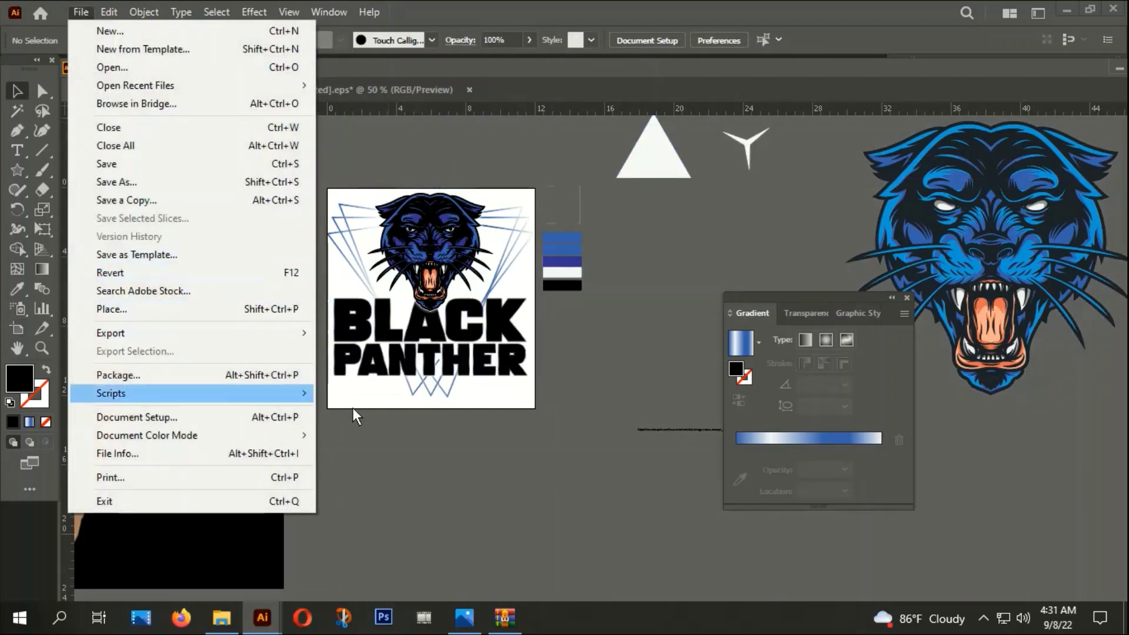
left_click(354, 352)
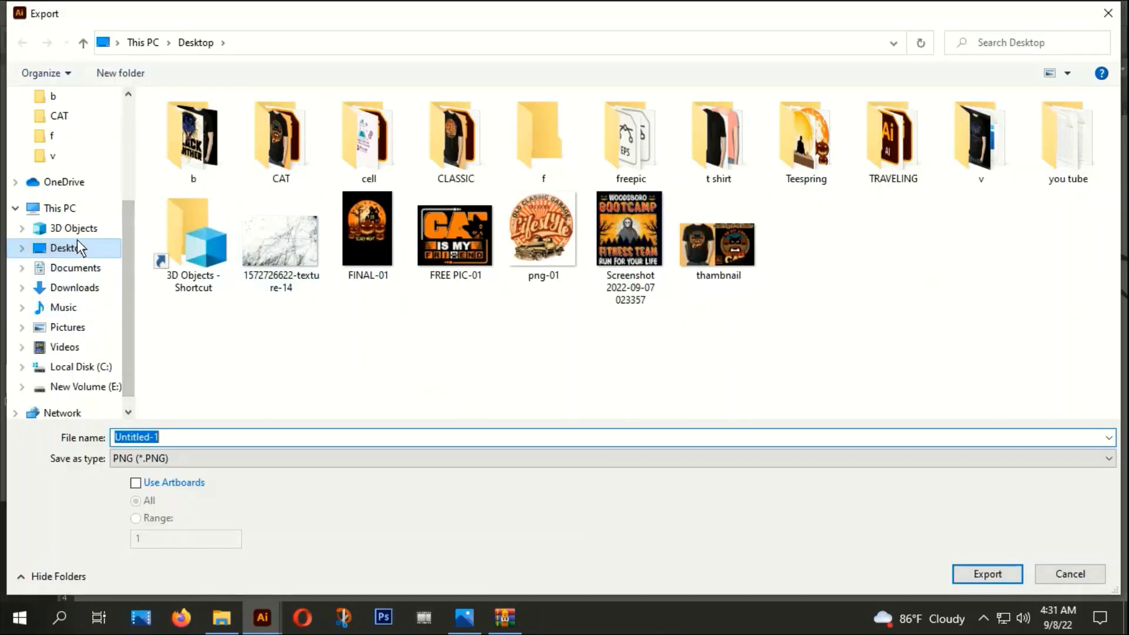
left_click(77, 242)
left_click(77, 239)
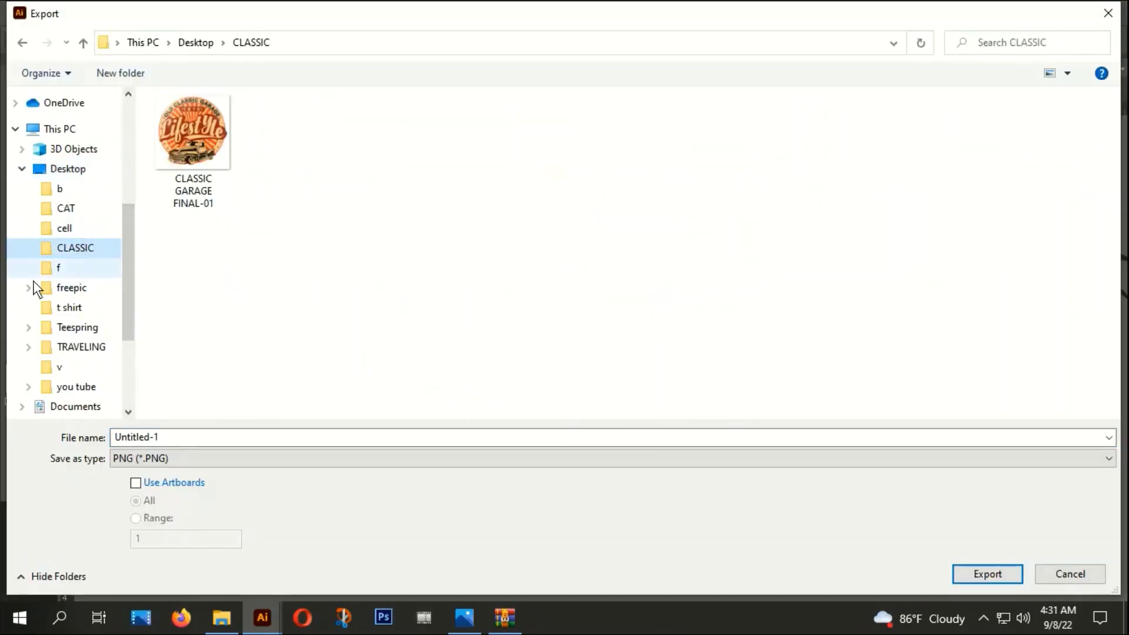
left_click(69, 168)
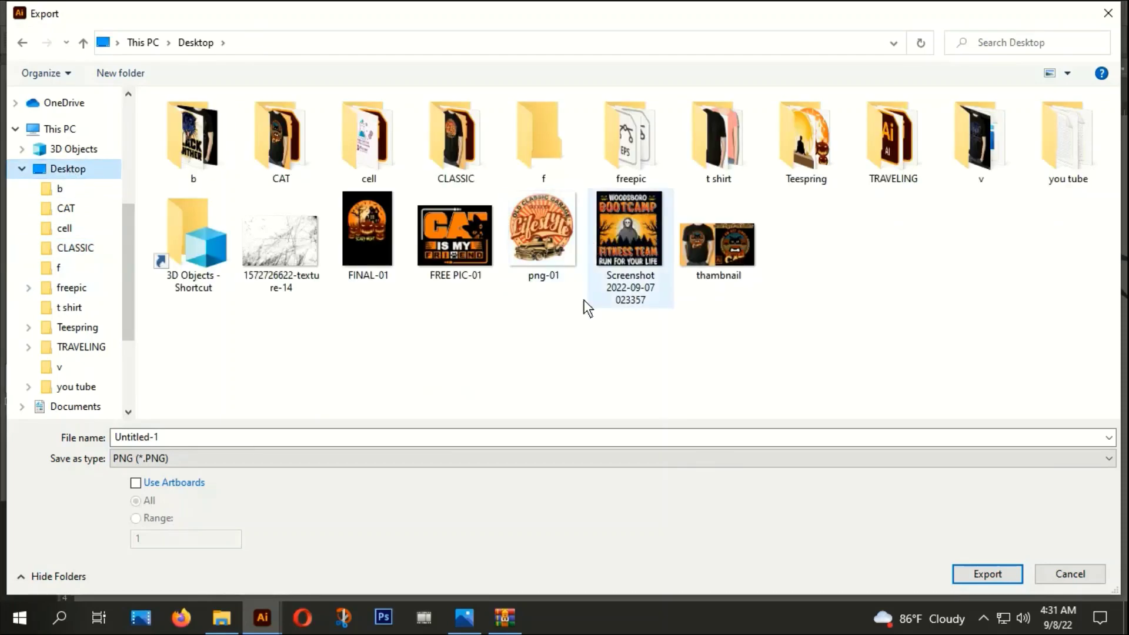
left_click(199, 437)
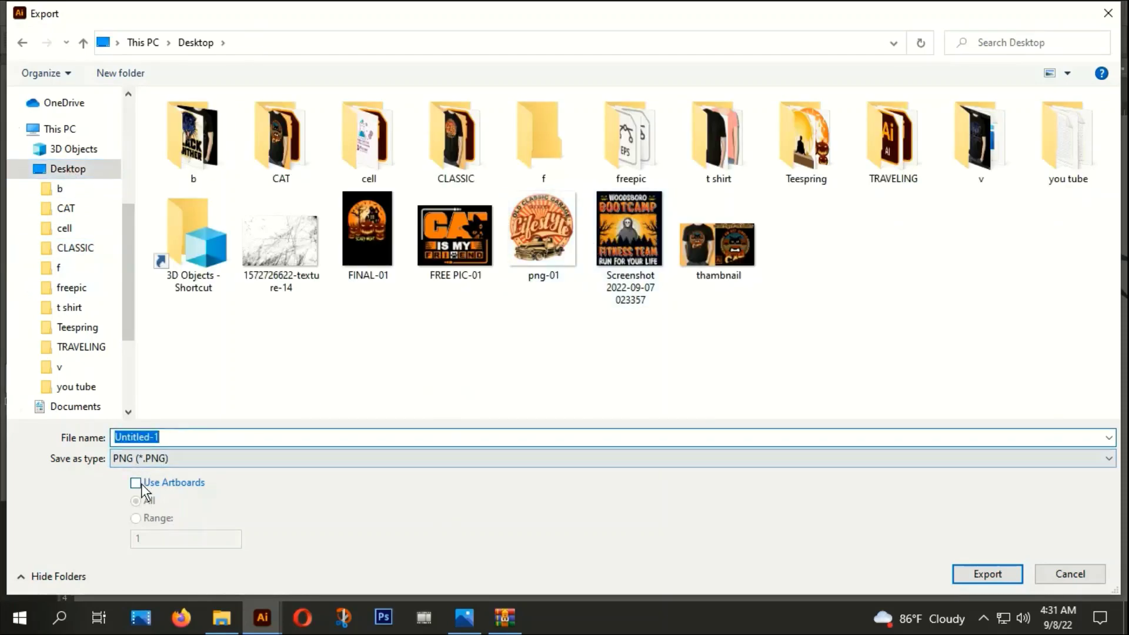
left_click(136, 483)
Name the export 'png', accept 300 ppi transparent options and replace png-01.png
left_click(190, 434)
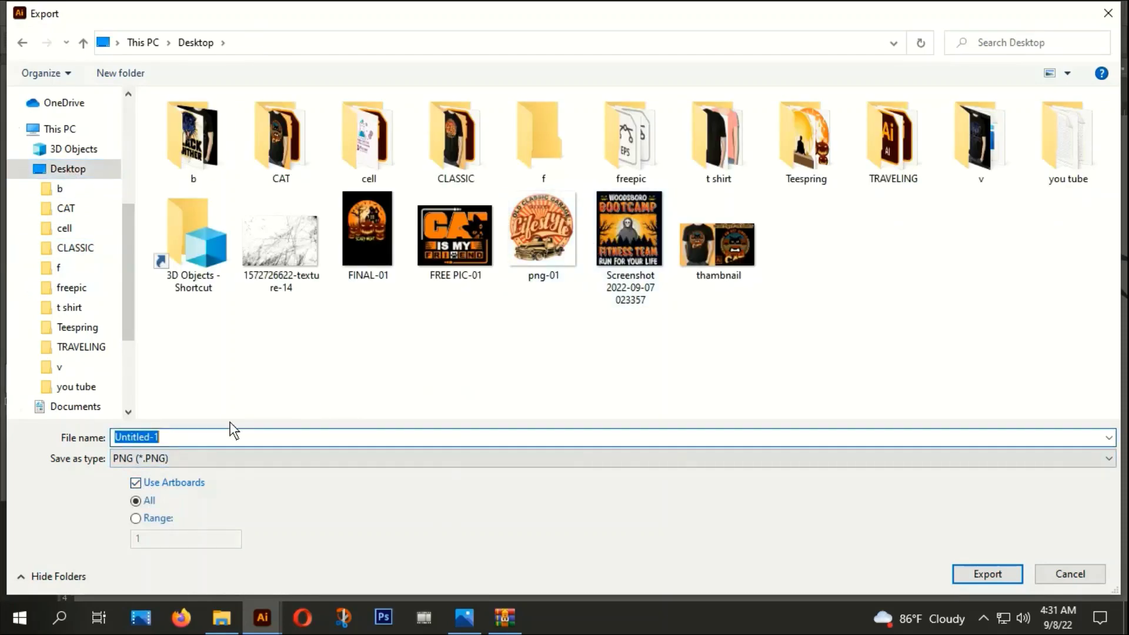
type("png")
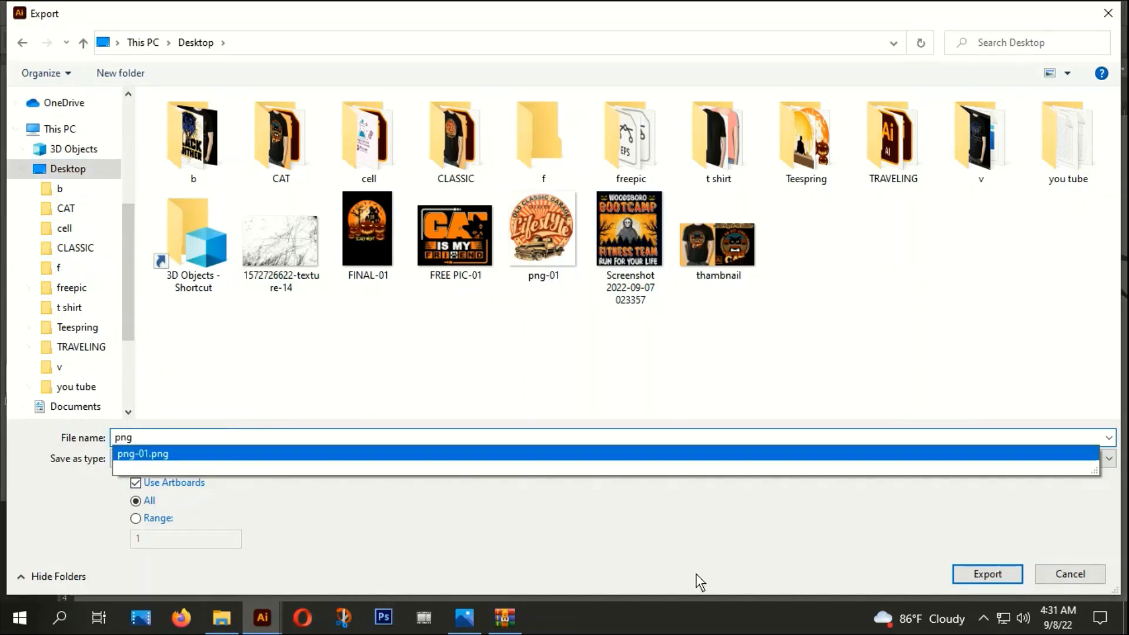
left_click(986, 573)
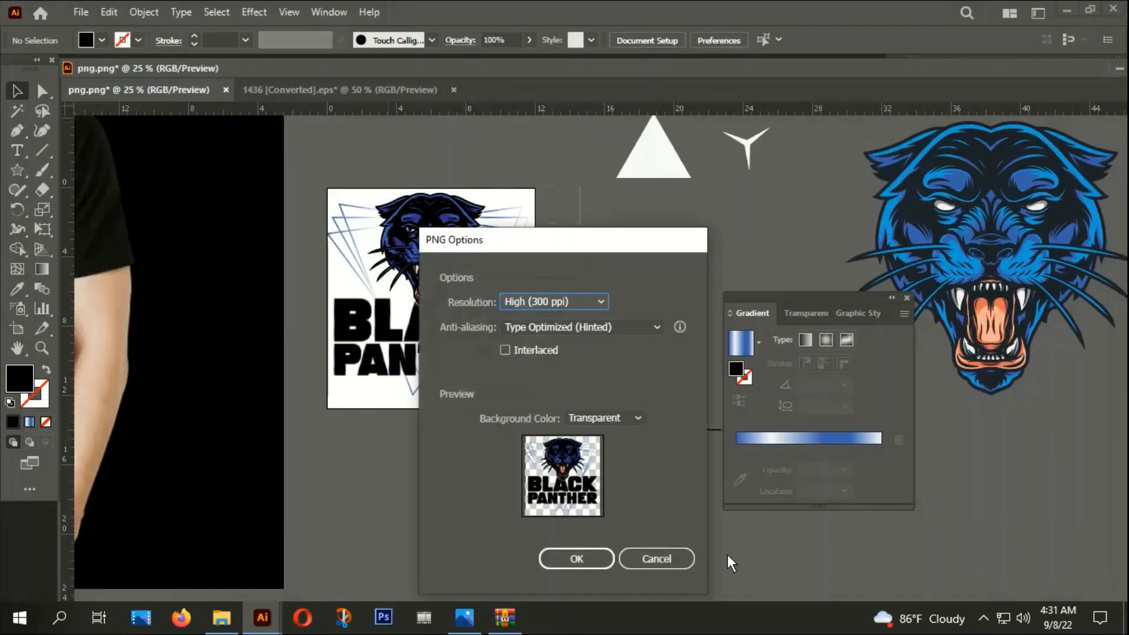
left_click(584, 563)
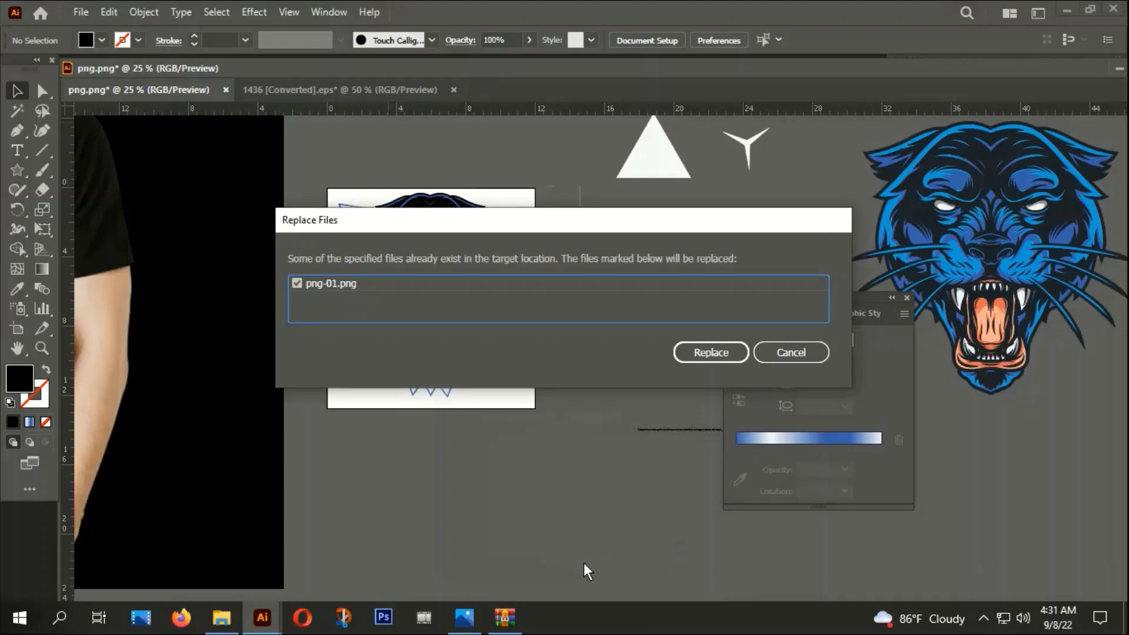
left_click(705, 354)
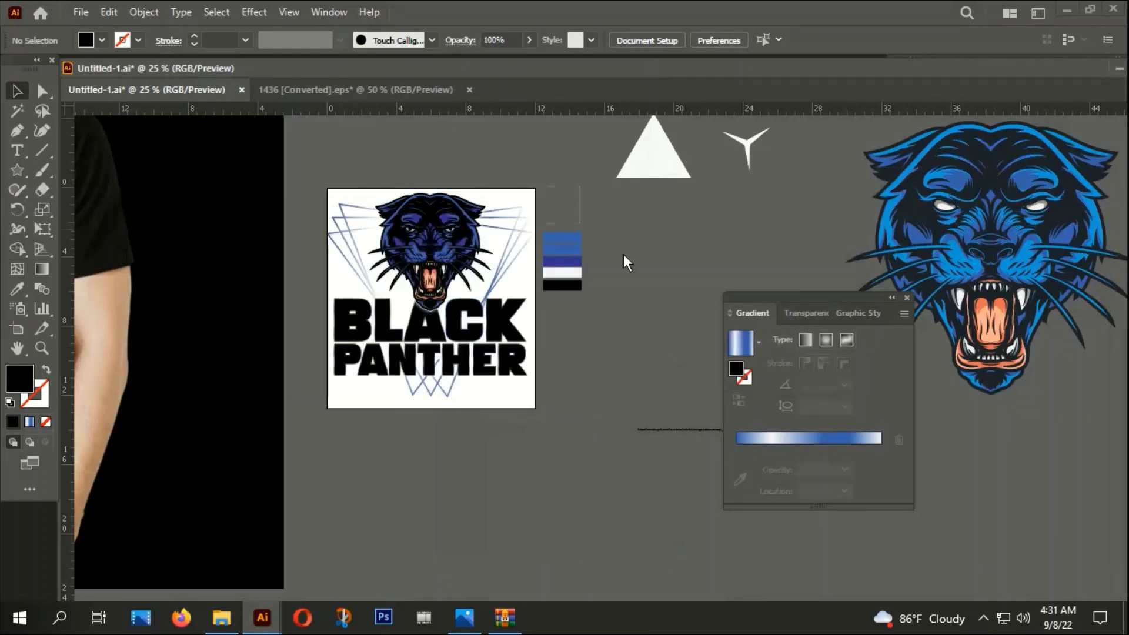
Start Save As on the Desktop with Illustrator EPS as the format
left_click(83, 9)
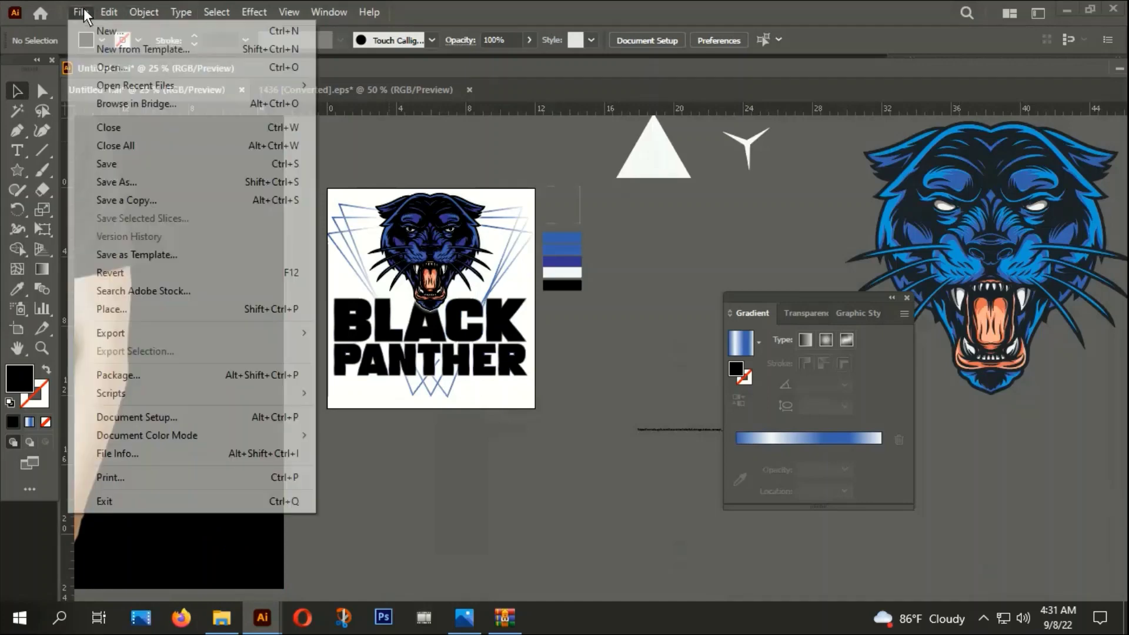
left_click(123, 180)
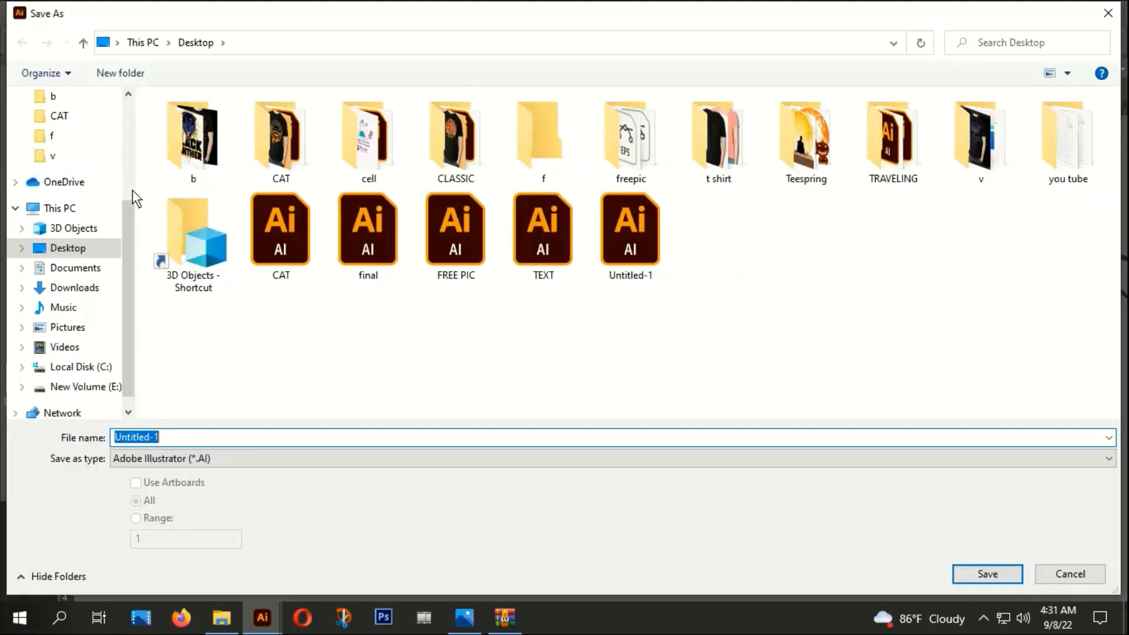
left_click(76, 246)
left_click(215, 457)
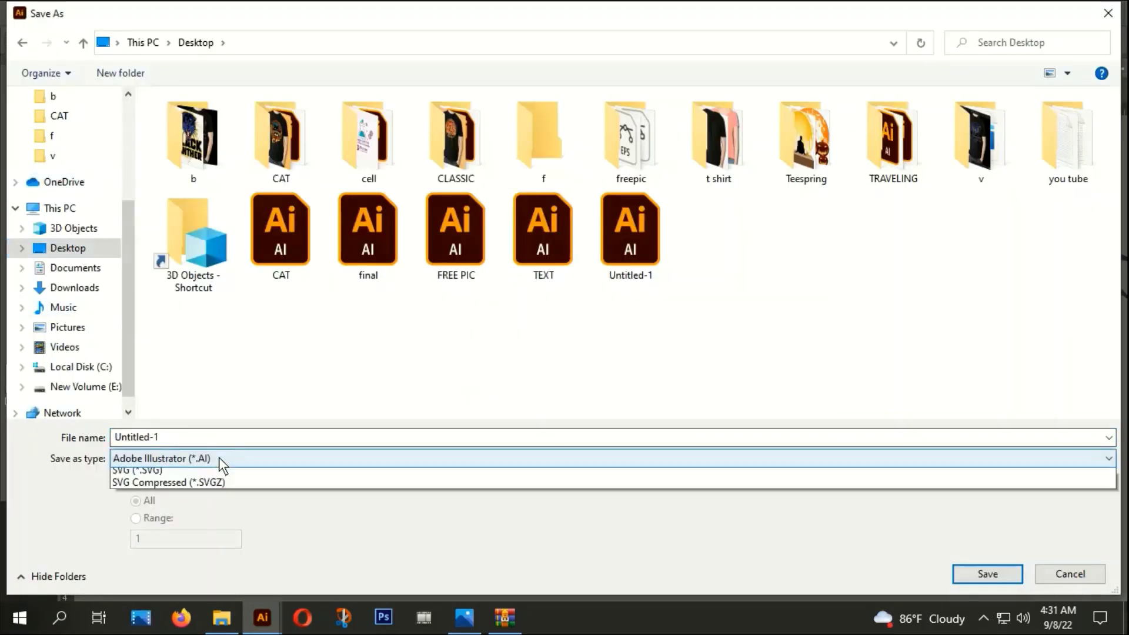
left_click(211, 500)
left_click(135, 483)
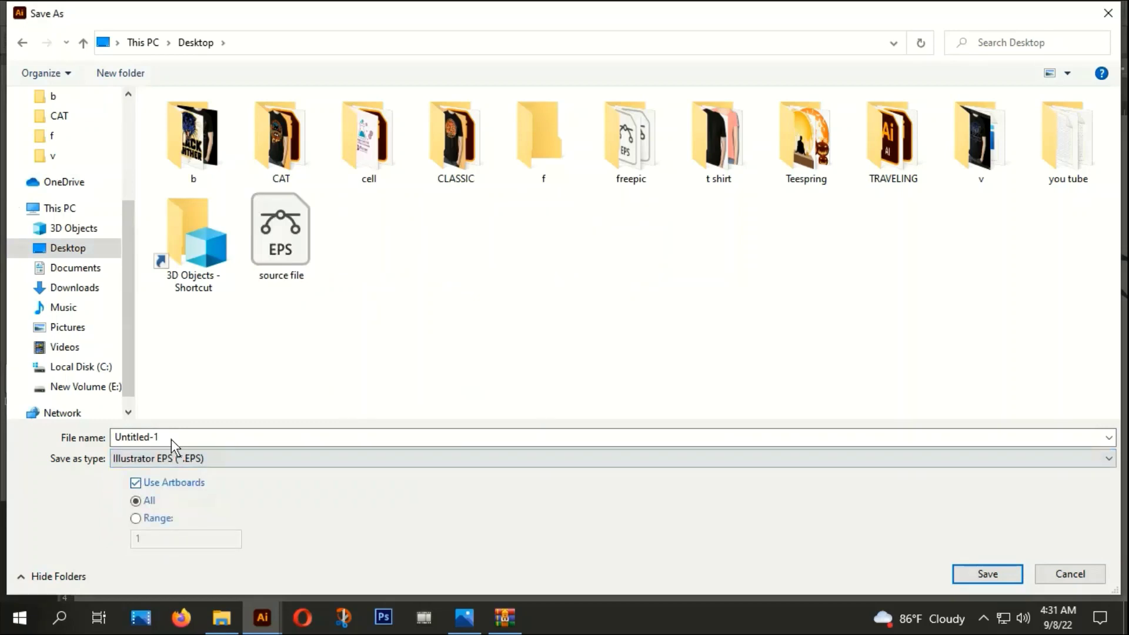
Name it 'source file', accept the EPS options and replace the existing source file.eps
left_click(172, 438)
type("so")
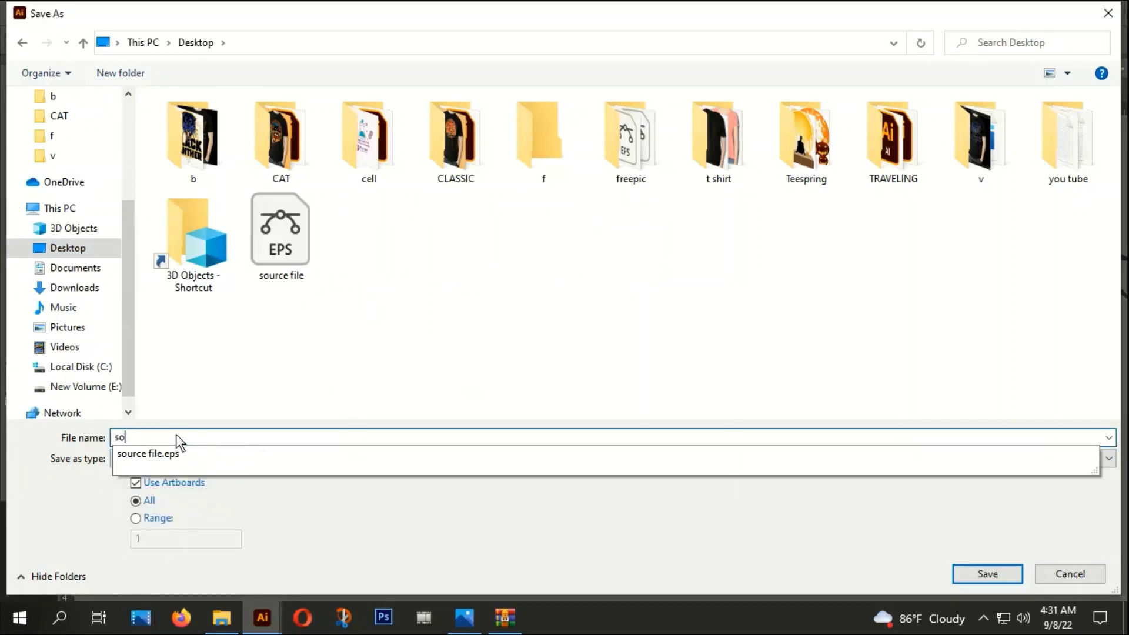
type("urce file")
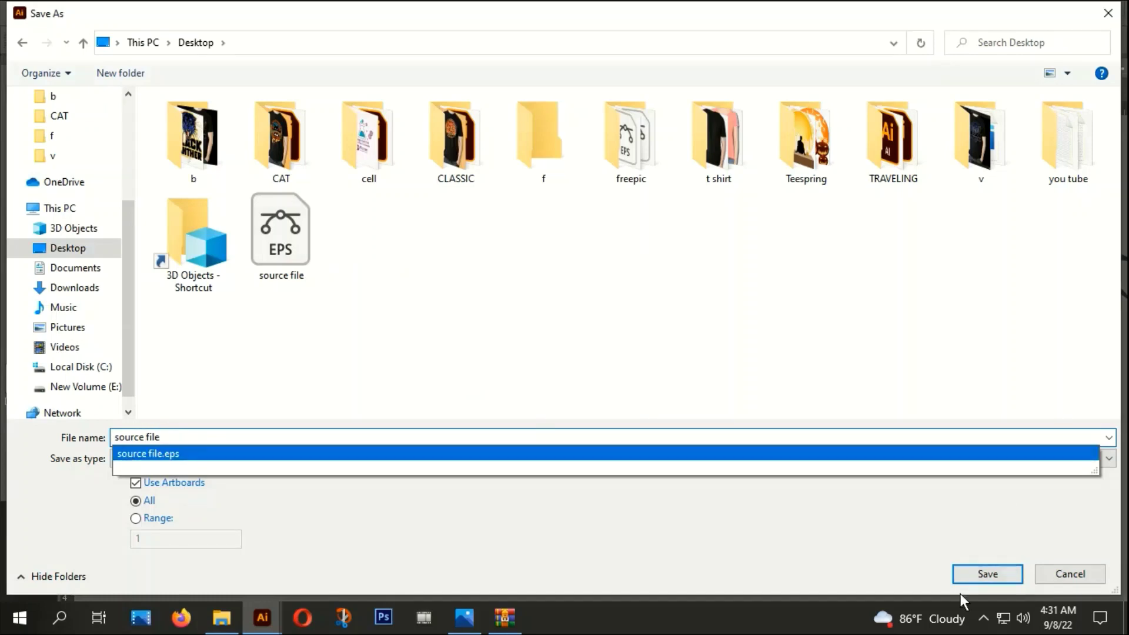
left_click(985, 580)
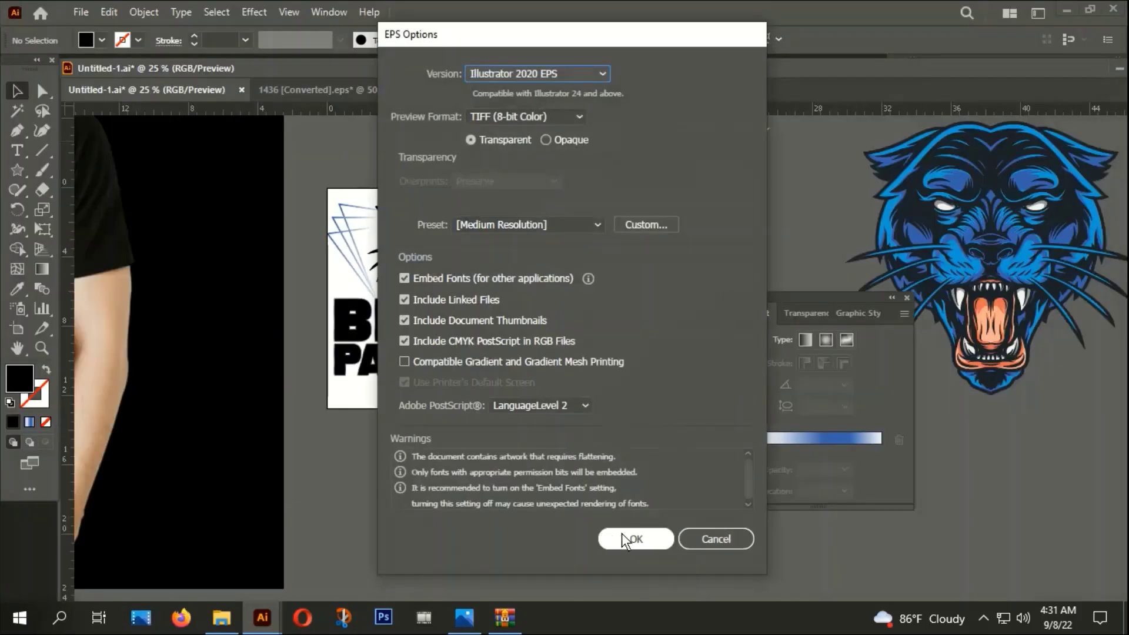
left_click(623, 533)
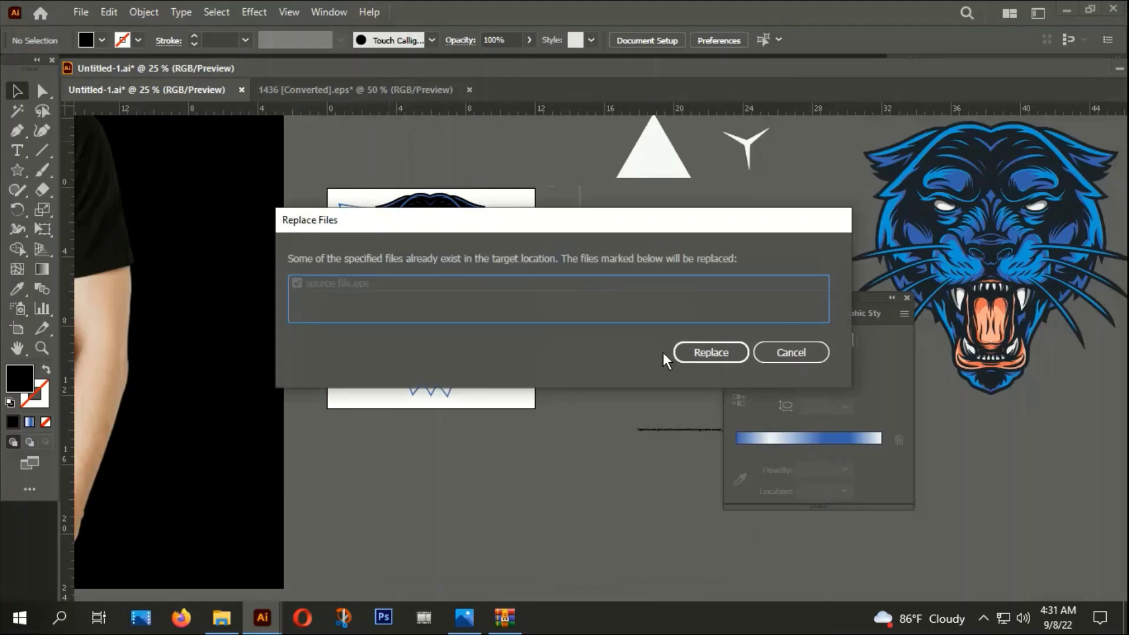
left_click(720, 356)
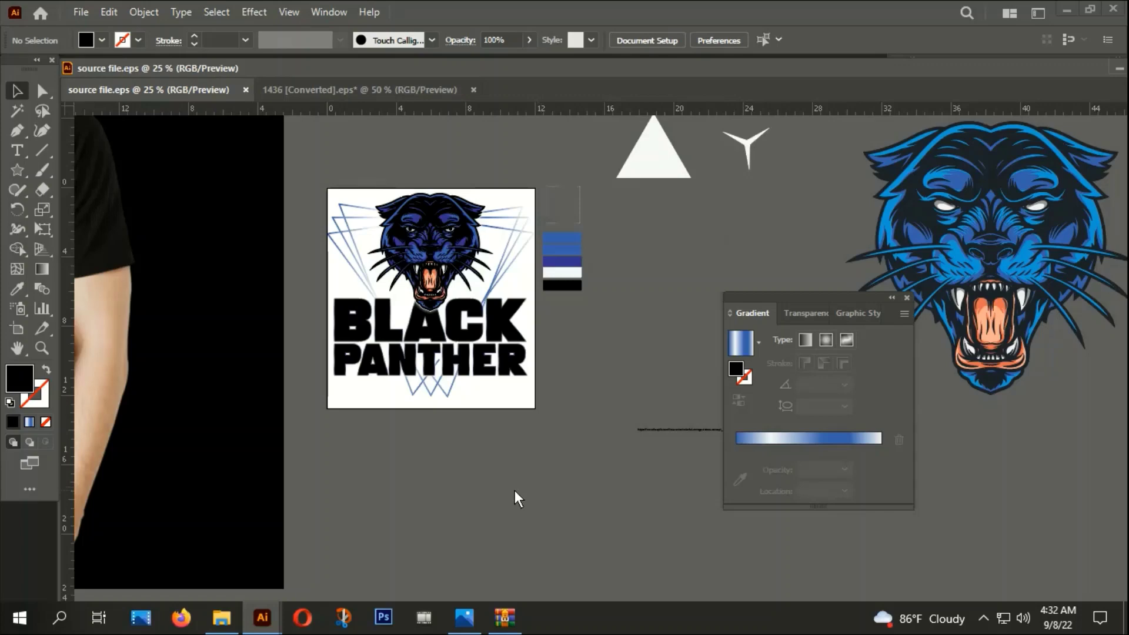
Scale the Black Panther group down about its centre to leave a white margin
scroll(477, 446, "down", 1, "alt")
scroll(481, 424, "down", 1)
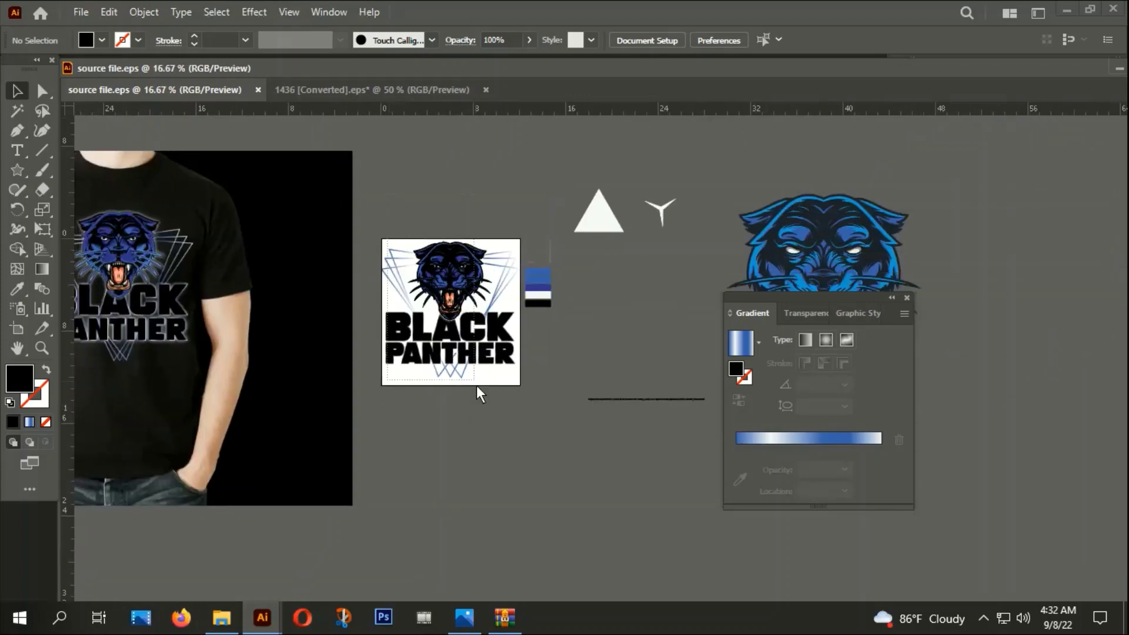
left_click(477, 382)
scroll(480, 341, "up", 1, "alt")
scroll(480, 335, "up", 1, "alt")
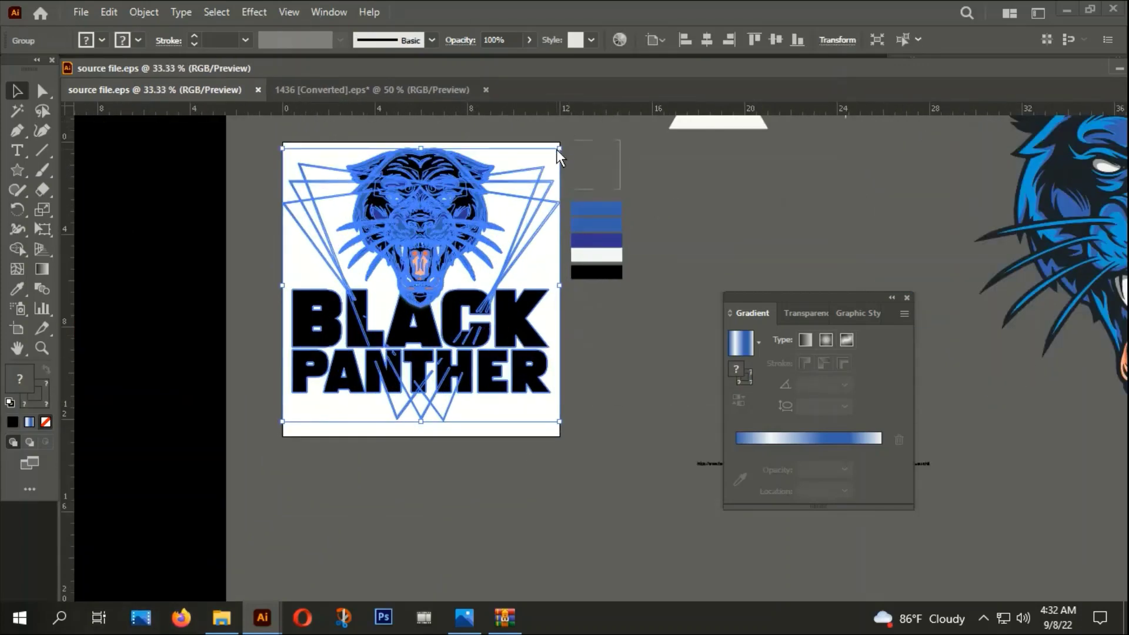
left_click_drag(559, 150, 545, 162)
left_click(605, 342)
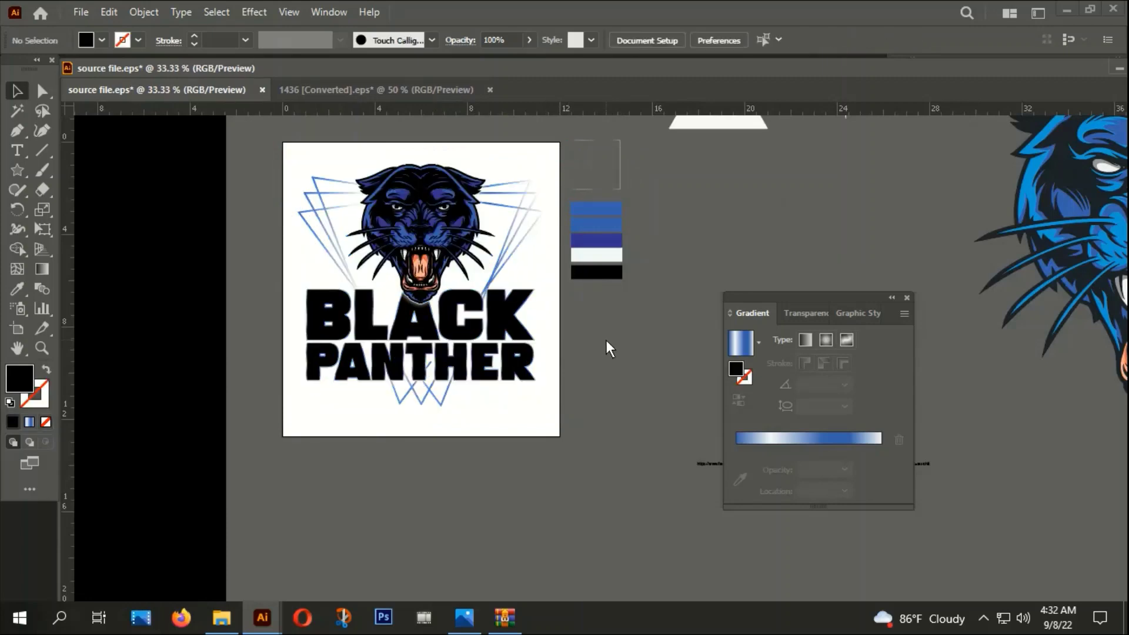